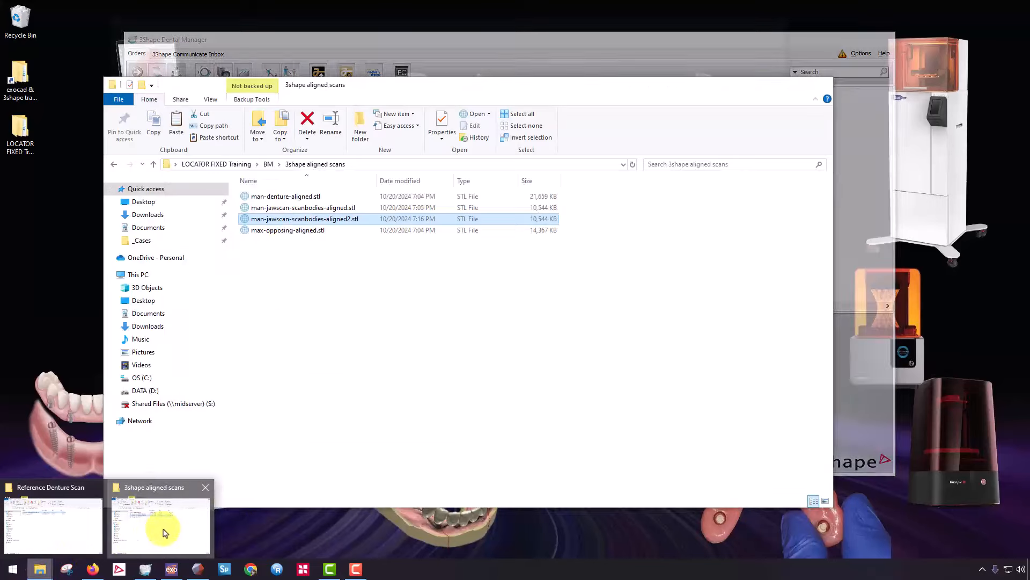
- Bring the 3shape aligned scans folder window to the front and shift it slightly on the desktop
left_click(161, 532)
left_click(383, 301)
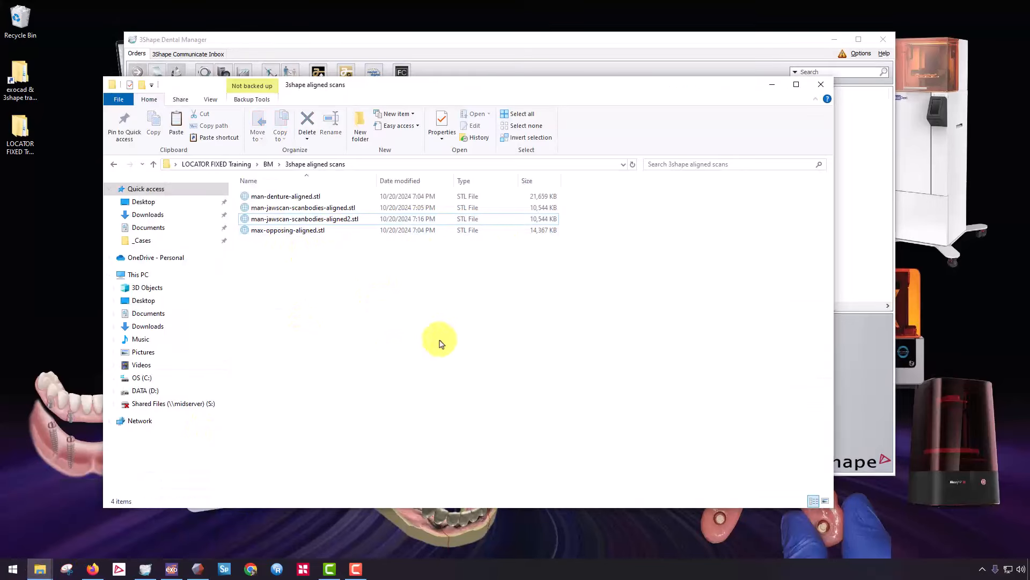
left_click_drag(460, 91, 449, 94)
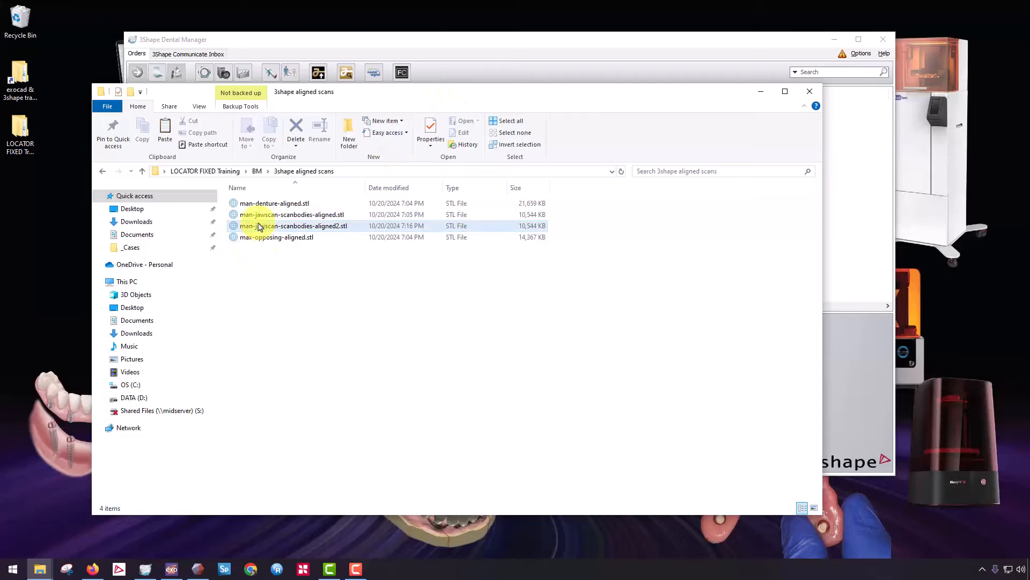
- Switch to Meshmixer and show the man-denture-aligned scan over the lower jaw scan with scan bodies
mouse_move(198, 570)
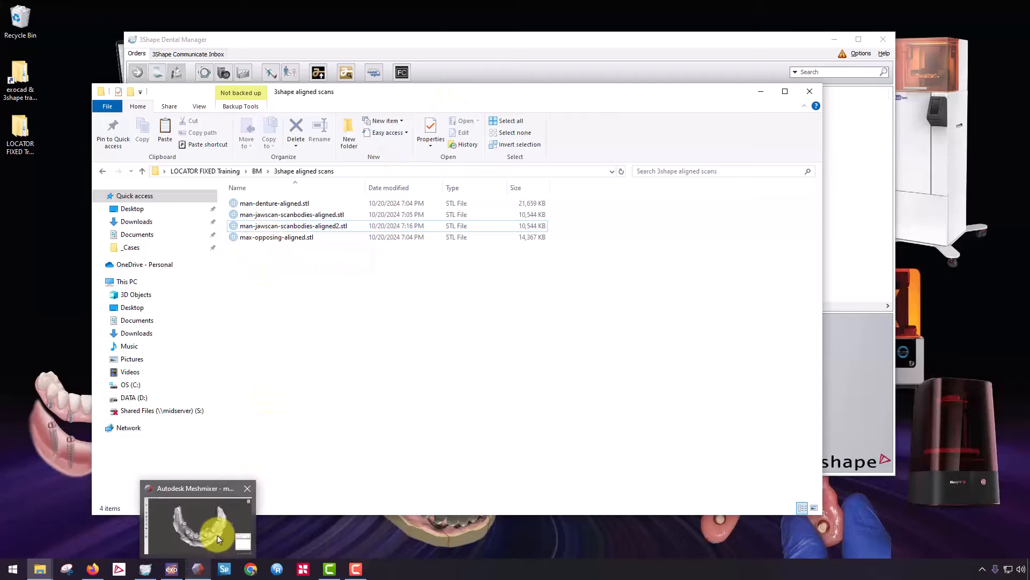
left_click(219, 534)
right_click_drag(503, 311, 501, 223)
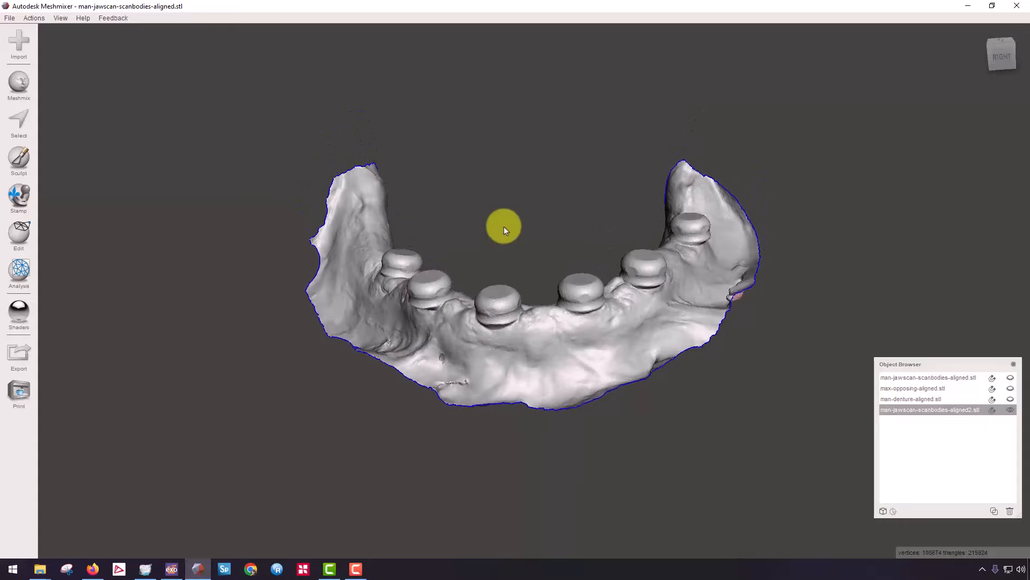
left_click(1010, 400)
right_click_drag(449, 291, 457, 258)
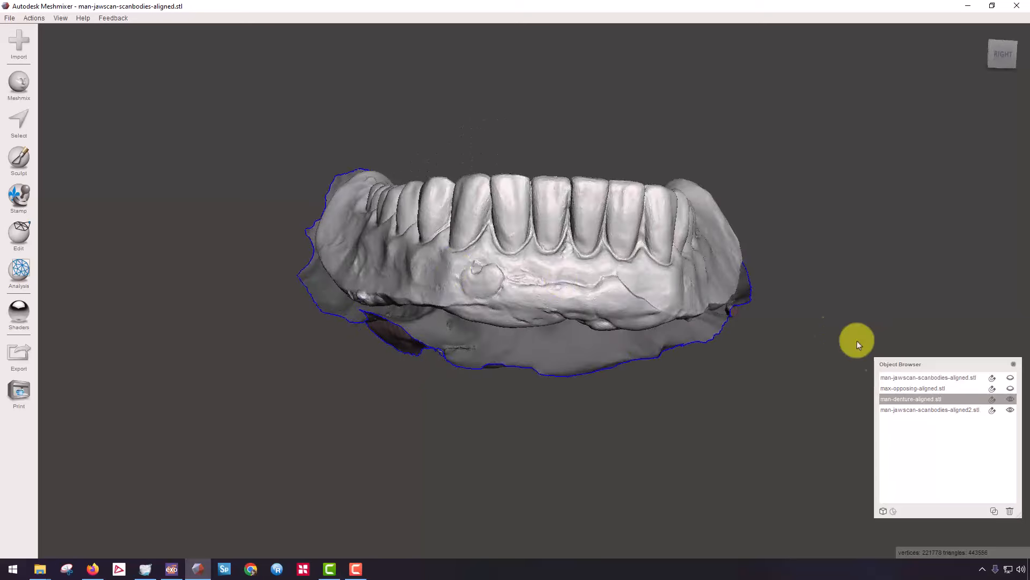
- Show the max-opposing-aligned scan and examine how the upper teeth meet the lower denture
left_click(1011, 388)
right_click_drag(558, 223, 515, 253)
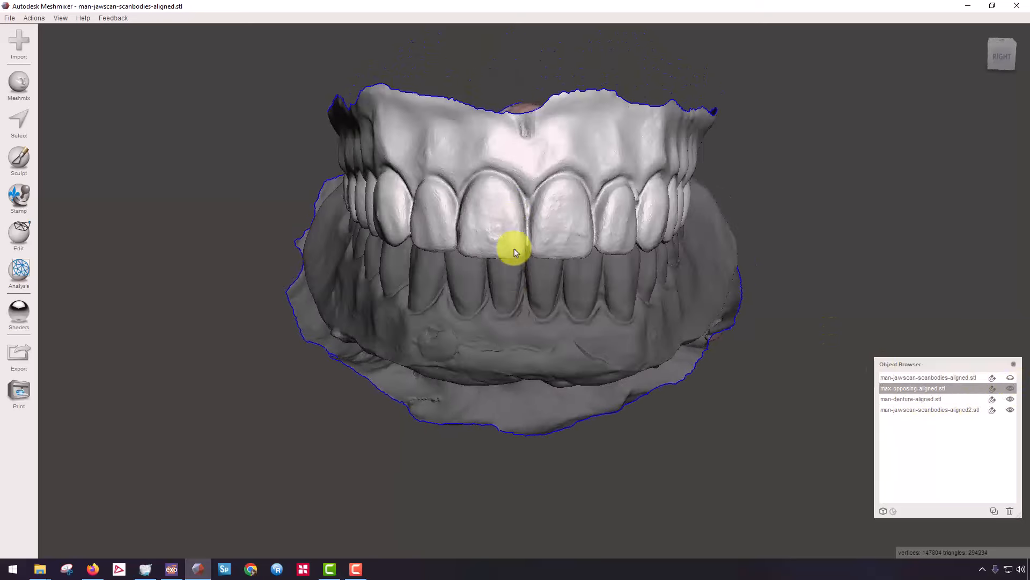
left_click(513, 309)
left_click(472, 197)
right_click_drag(473, 197, 465, 287)
left_click(604, 321)
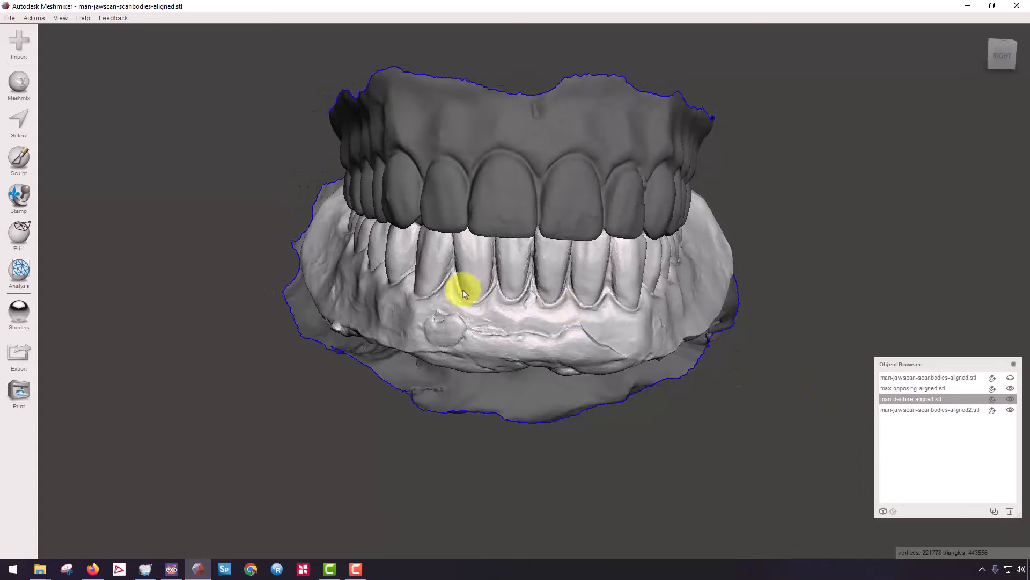
- Hide the opposing and denture scans and examine the scan bodies on man-jawscan-scanbodies-aligned2
left_click(1011, 388)
right_click_drag(473, 242, 396, 331)
left_click(928, 410)
left_click(1010, 399)
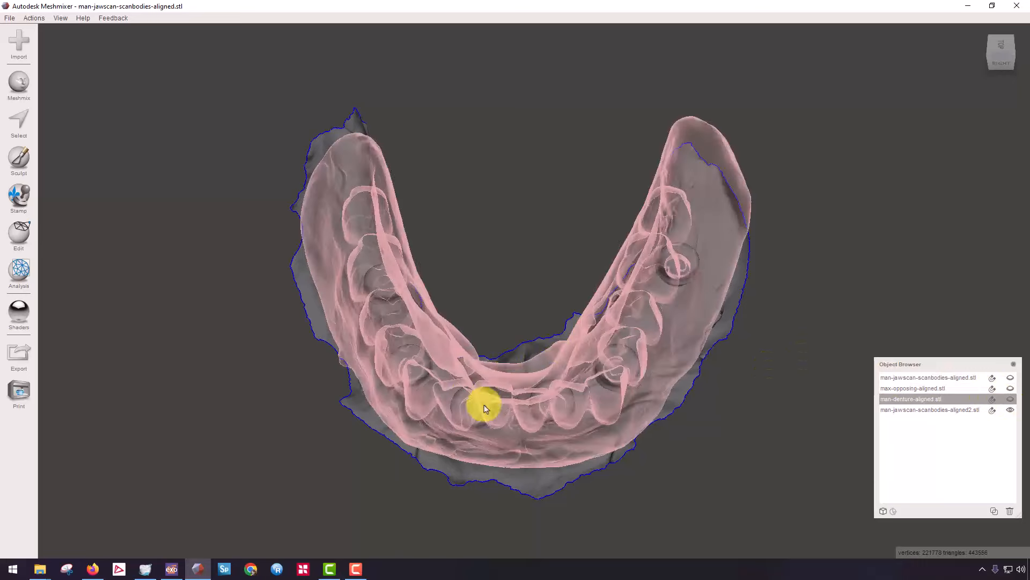
right_click_drag(433, 378, 479, 348)
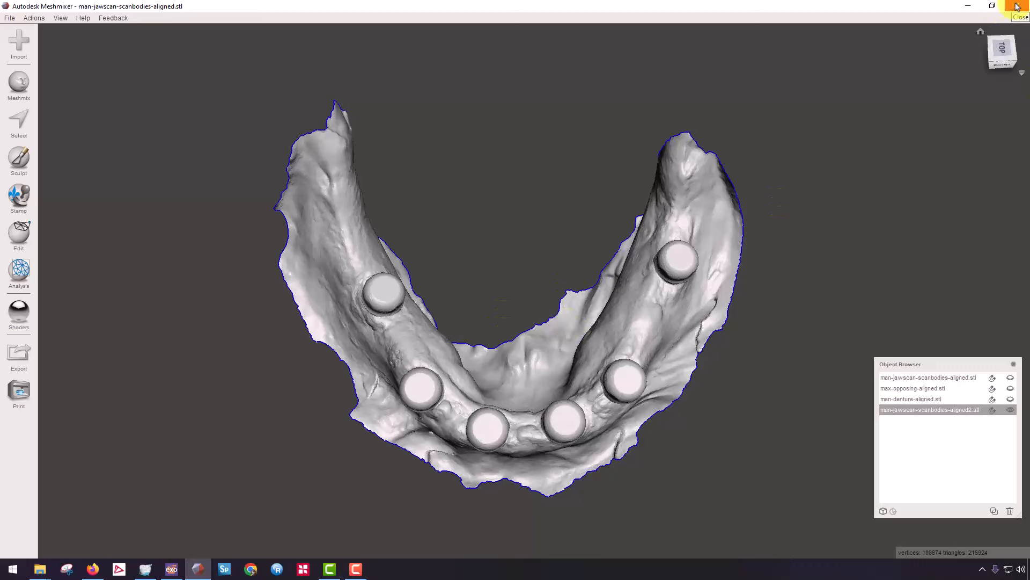
right_click_drag(651, 311, 539, 245)
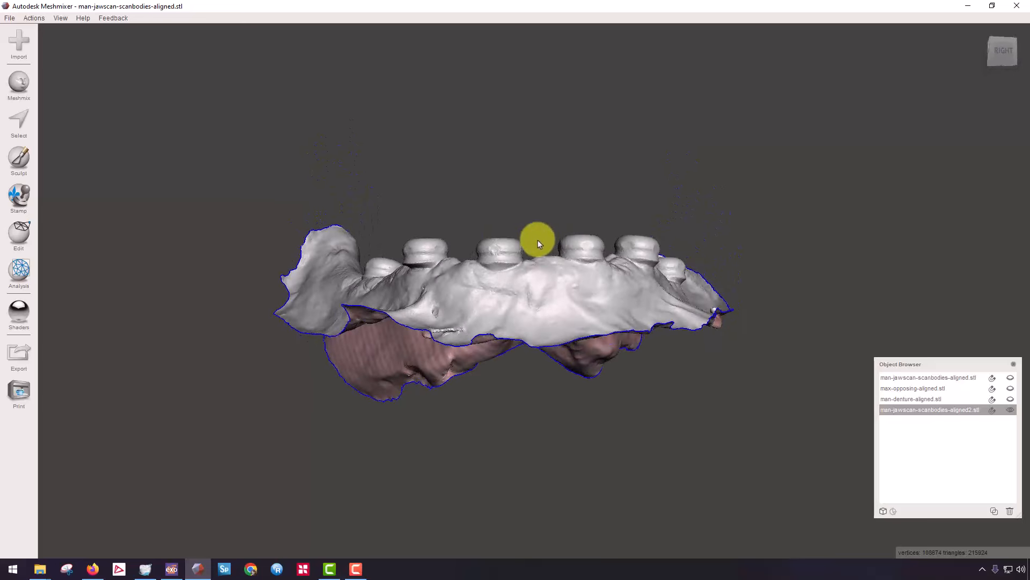
right_click_drag(476, 240, 471, 409)
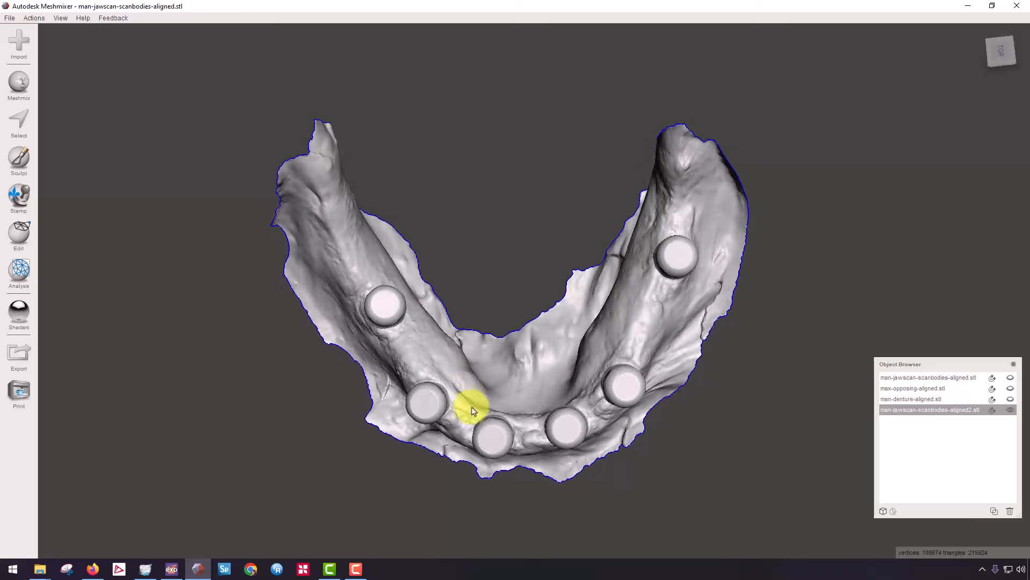
- Keep Meshmixer open but minimize it along with the aligned scans folder, leaving 3Shape Dental Manager in front
left_click(1018, 6)
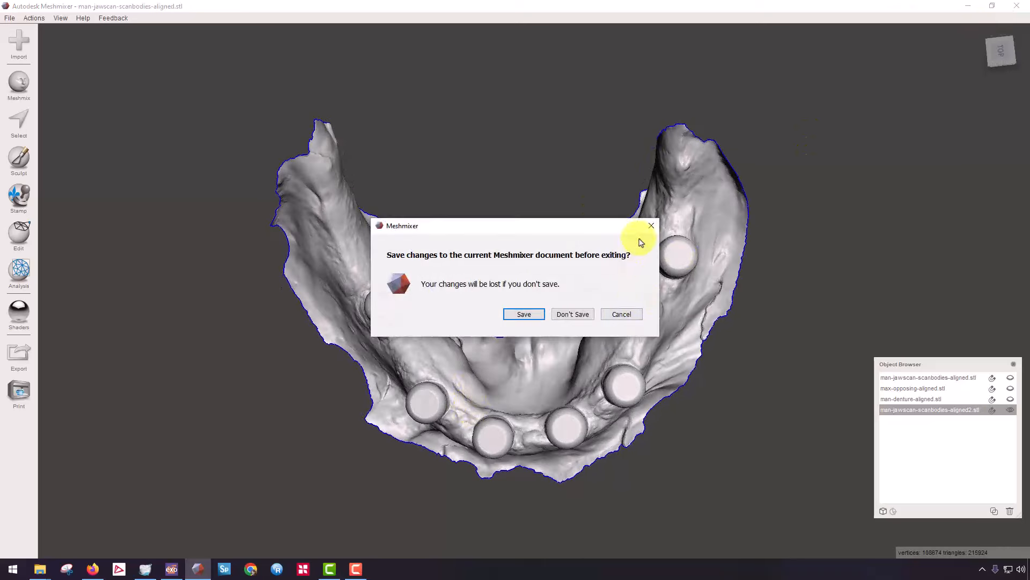
left_click(651, 226)
left_click(976, 8)
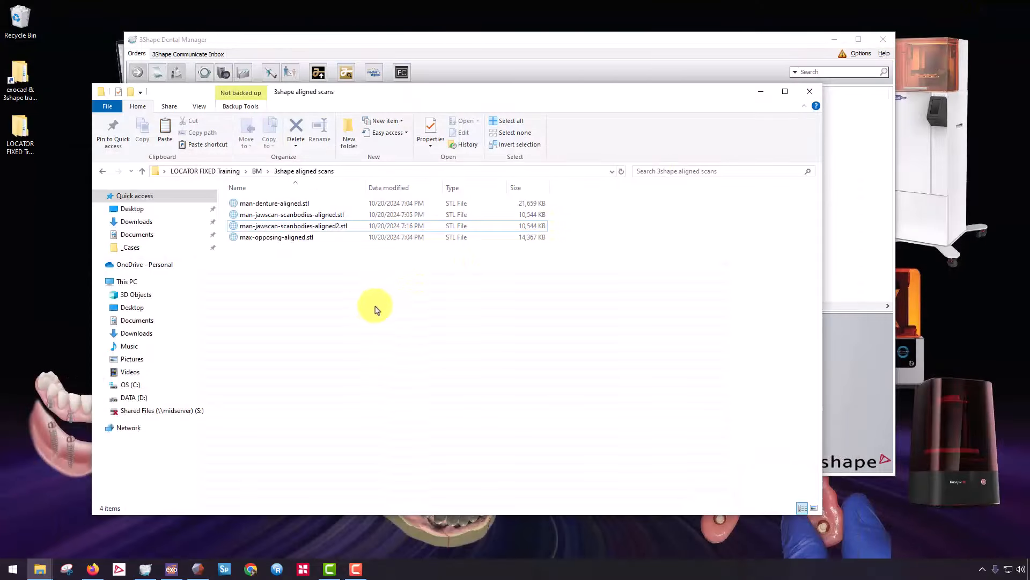
left_click(686, 65)
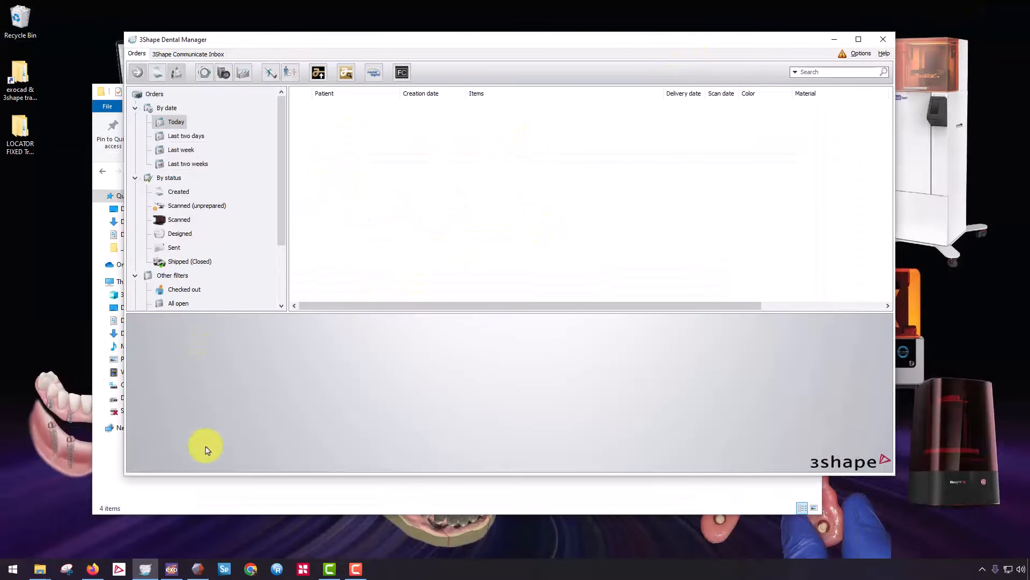
left_click(540, 496)
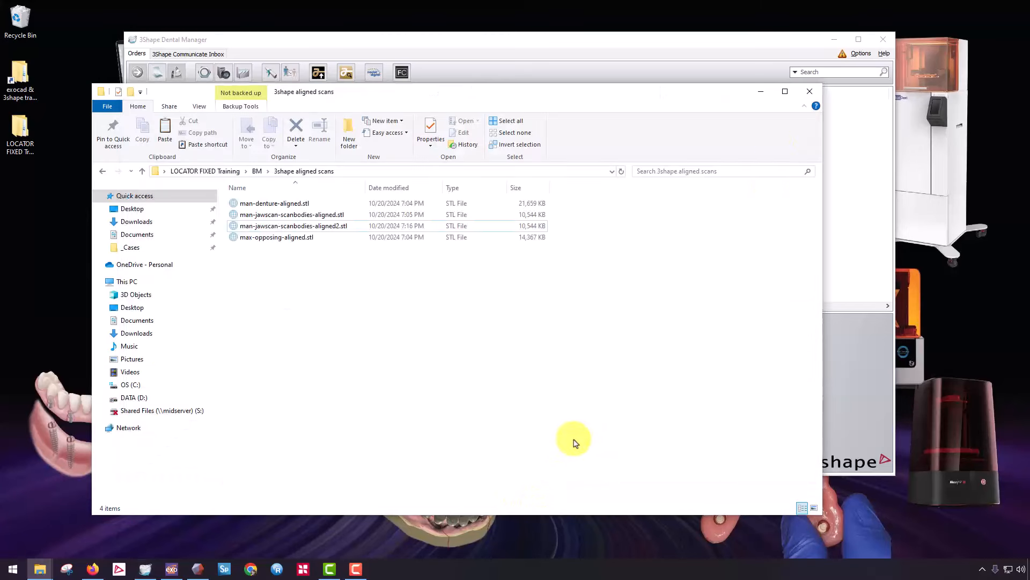
left_click(767, 92)
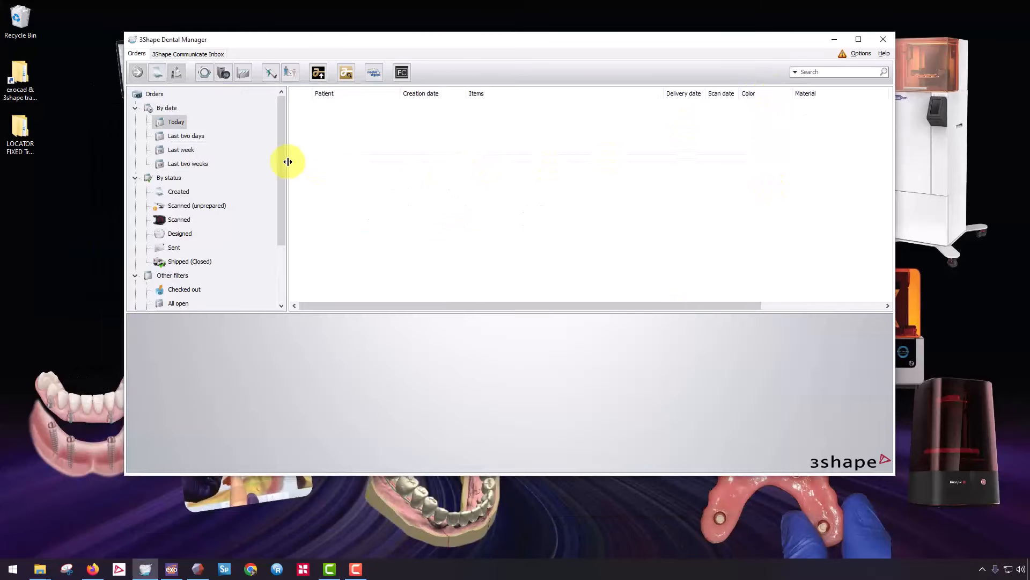
- Create a new order, fill in the patient's last and first name, and add the comment "3shape basic design for video"
left_click(158, 78)
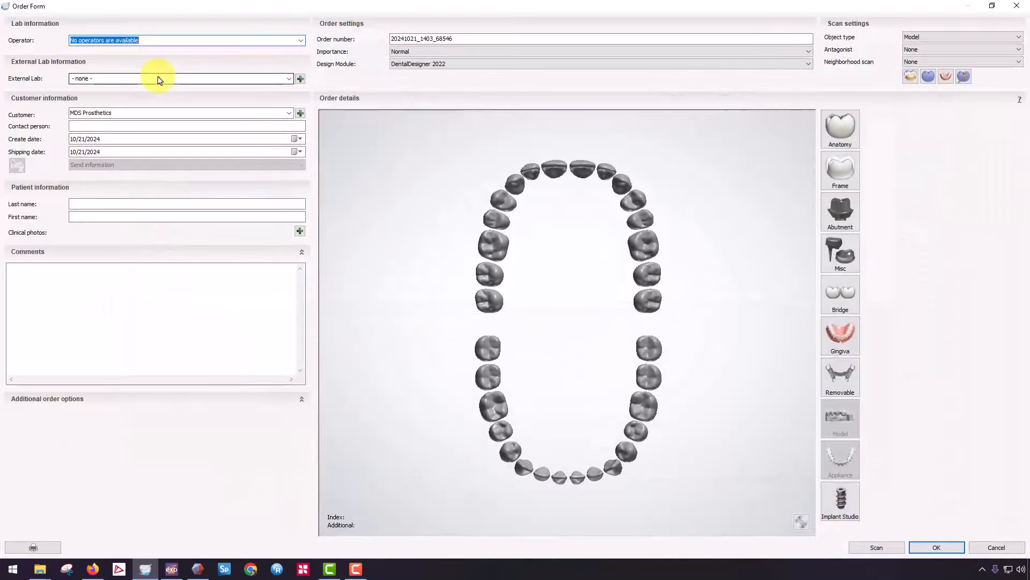
left_click(79, 207)
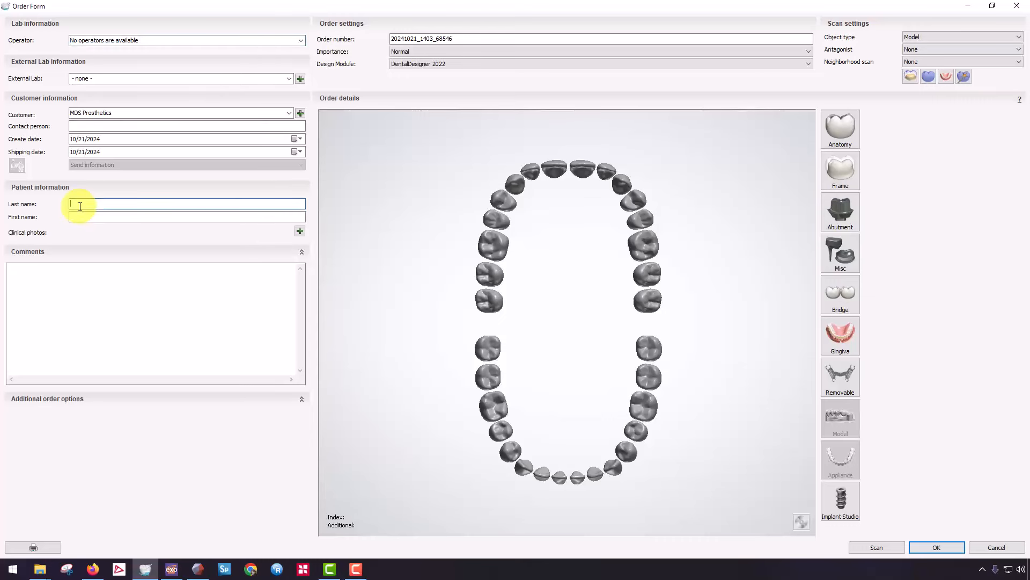
type("Zest")
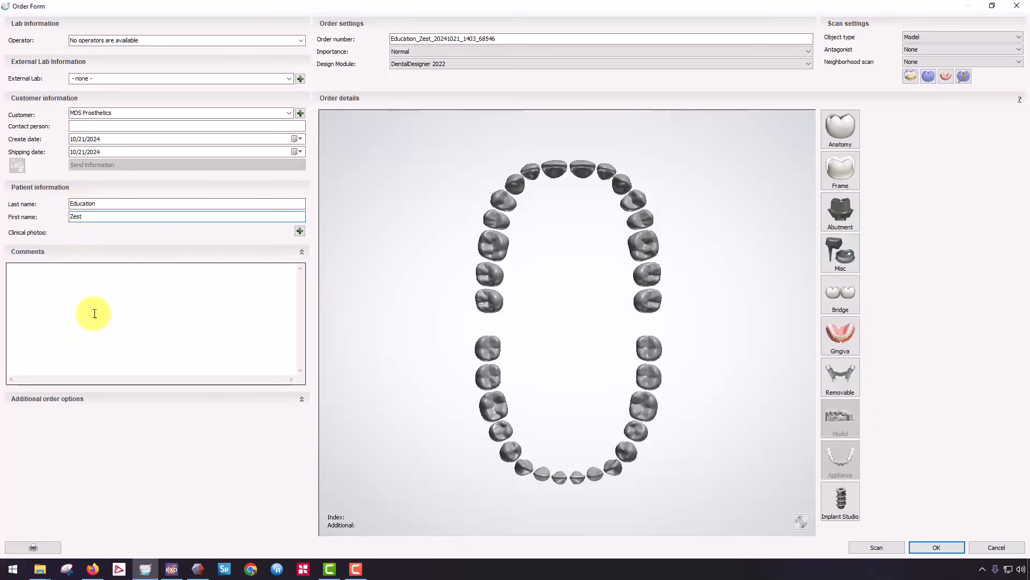
left_click(93, 276)
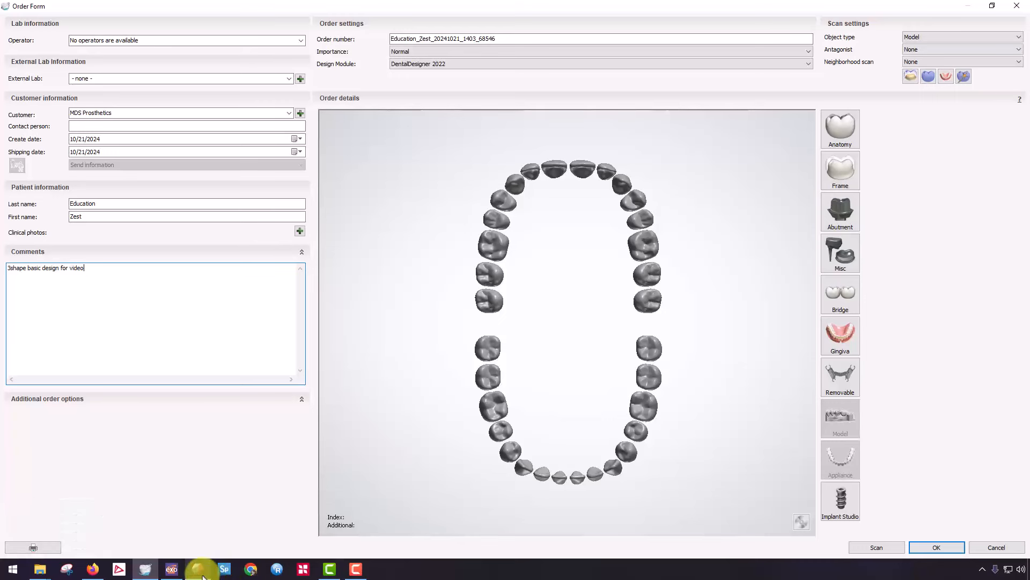
- Switch back to Meshmixer, show the man-denture-aligned scan and hide man-jawscan-scanbodies-aligned2
mouse_move(203, 574)
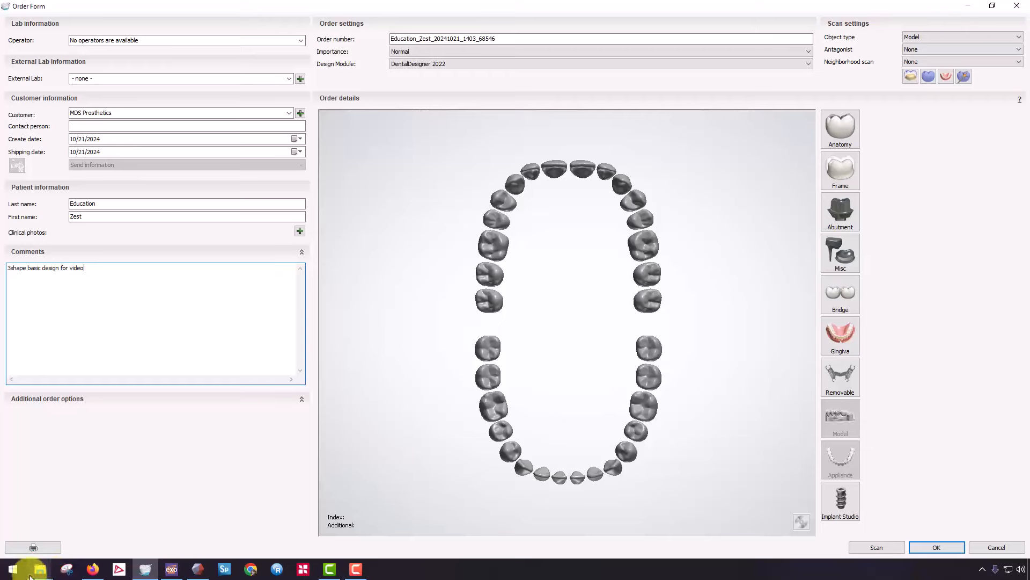
mouse_move(43, 568)
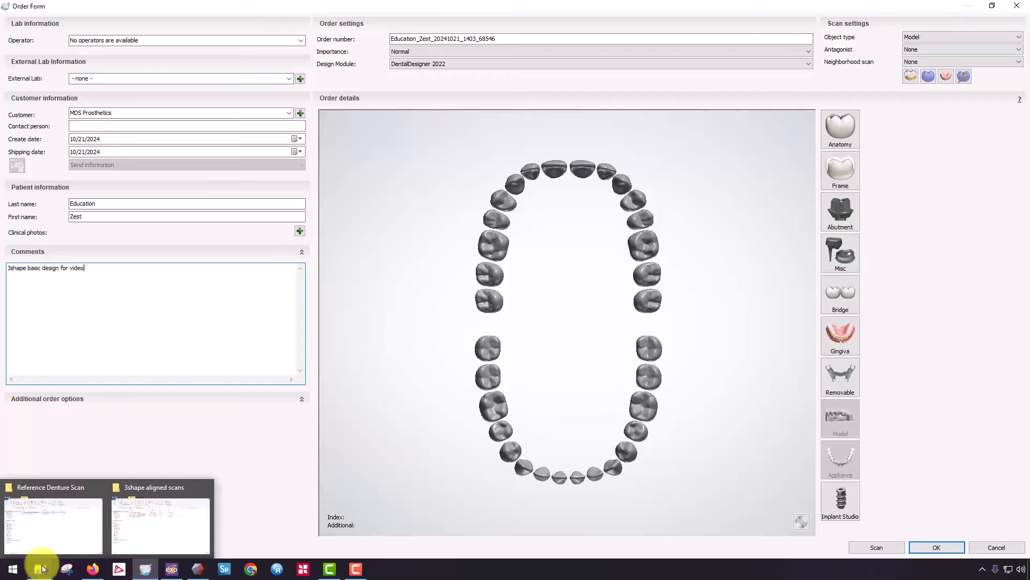
left_click(198, 568)
right_click_drag(426, 417, 456, 322)
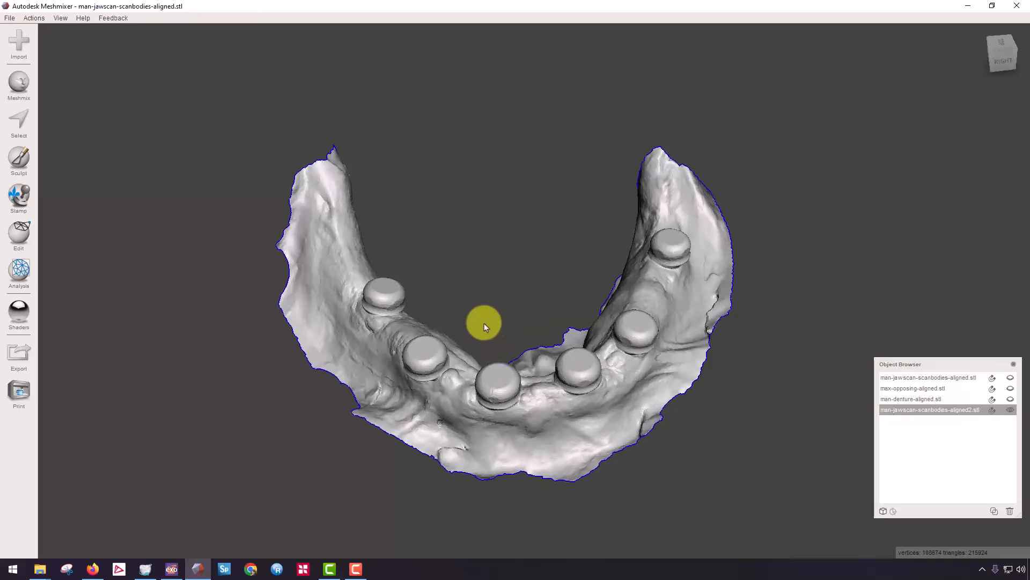
right_click_drag(479, 298, 708, 278)
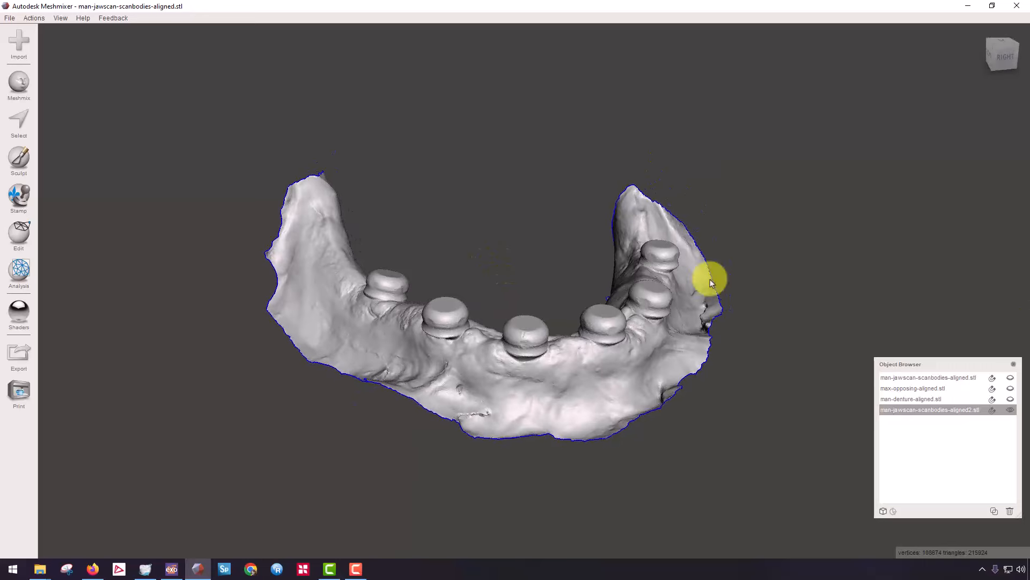
left_click(1012, 400)
right_click_drag(530, 342, 588, 318)
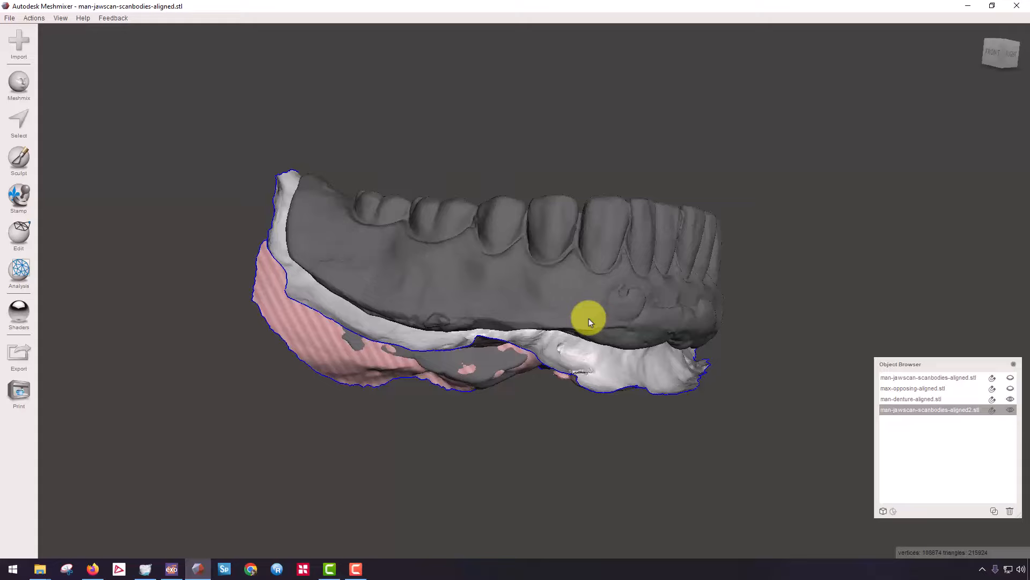
left_click(1011, 411)
left_click(521, 285)
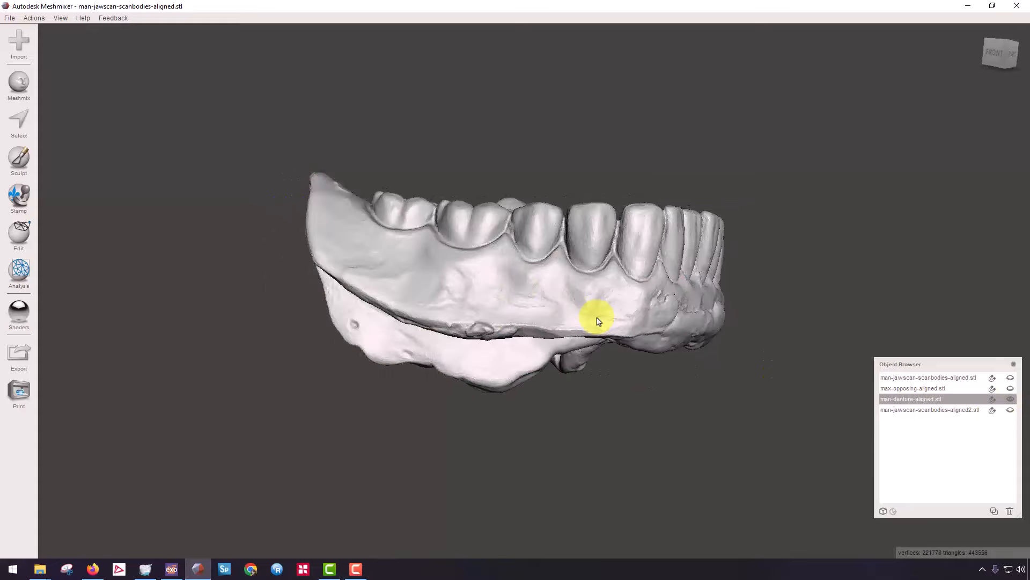
- Examine the denture scan from all sides, including the teeth, the borders and the attachment sites on its underside
right_click_drag(722, 292, 707, 320)
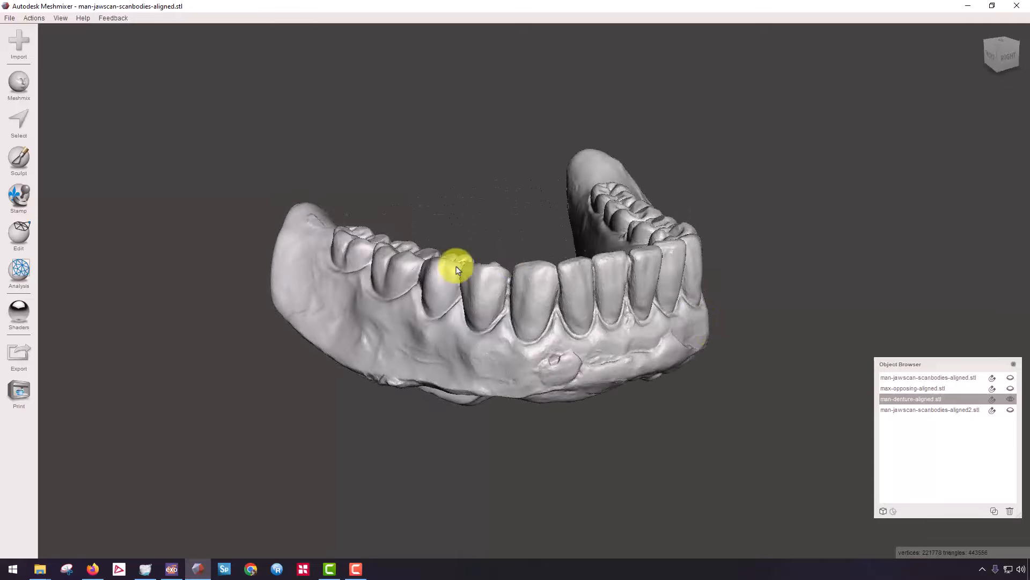
right_click_drag(456, 267, 526, 165)
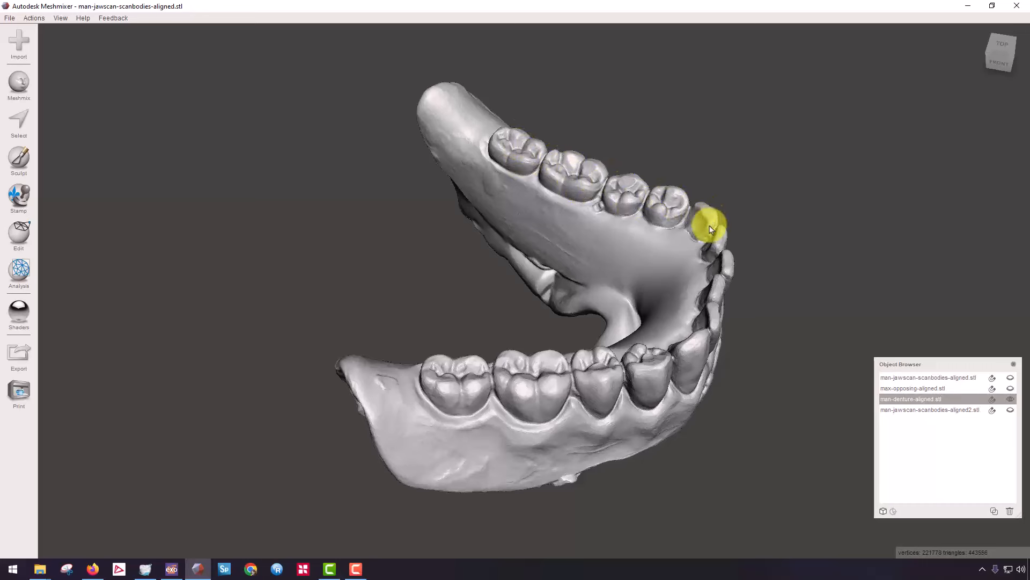
right_click_drag(444, 374, 384, 257)
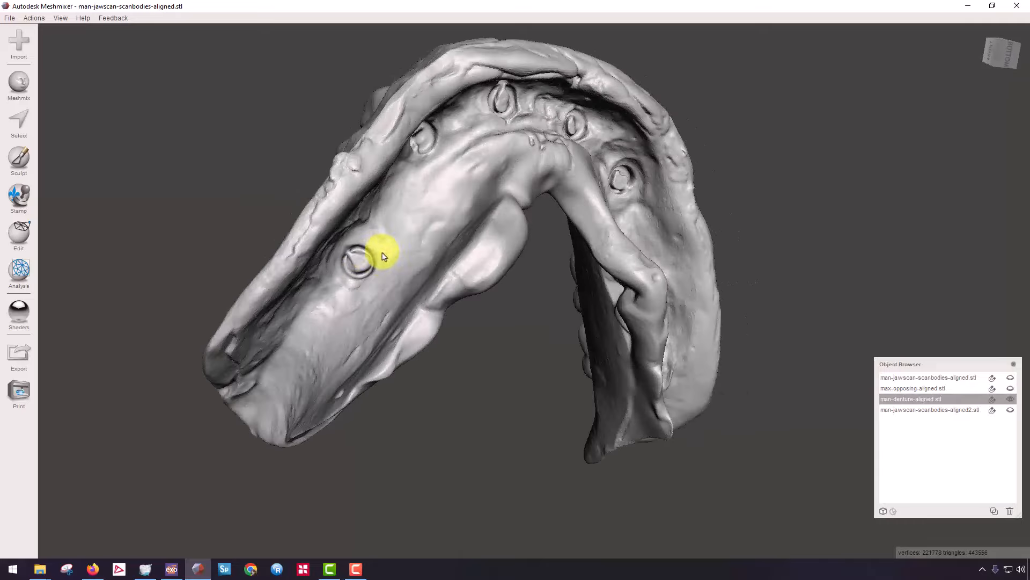
right_click_drag(555, 271, 562, 128)
right_click_drag(625, 131, 621, 124)
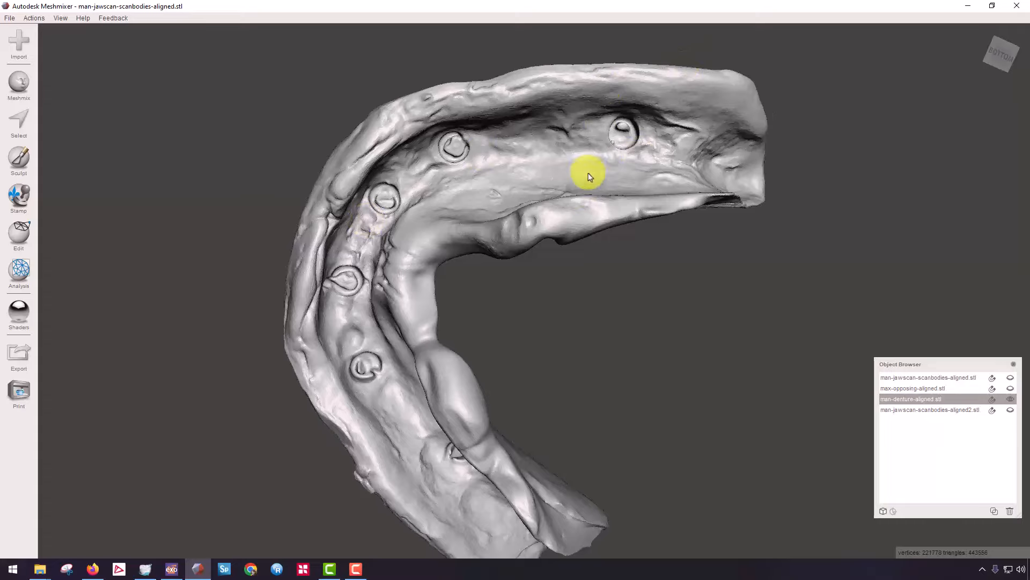
right_click_drag(589, 172, 697, 207)
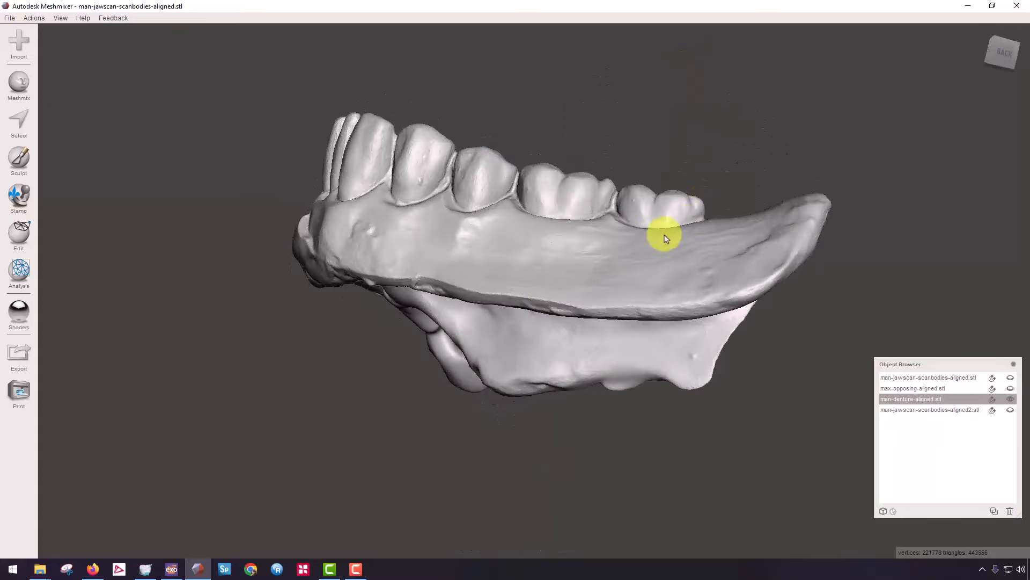
right_click_drag(616, 241, 557, 271)
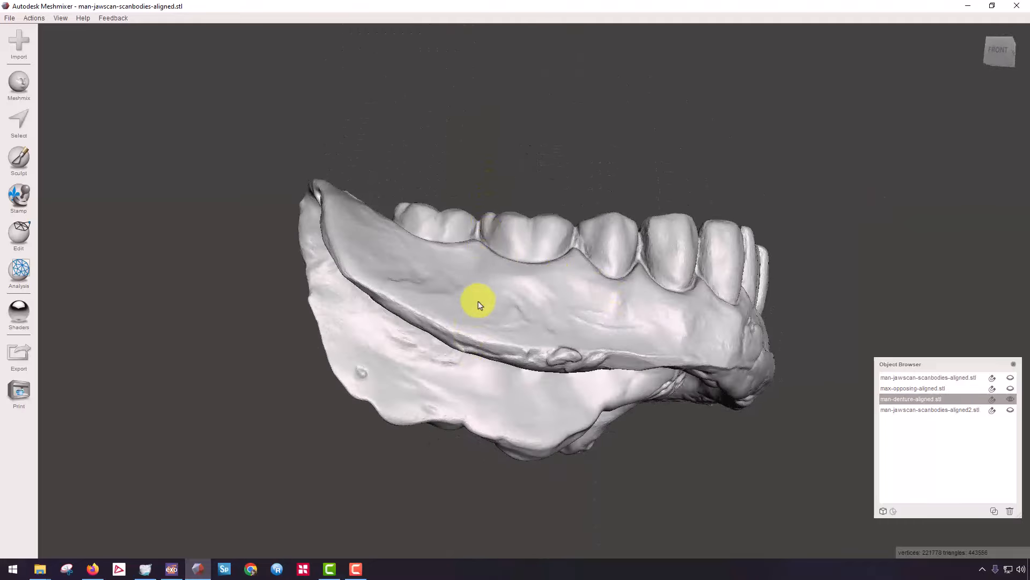
right_click_drag(478, 299, 608, 134)
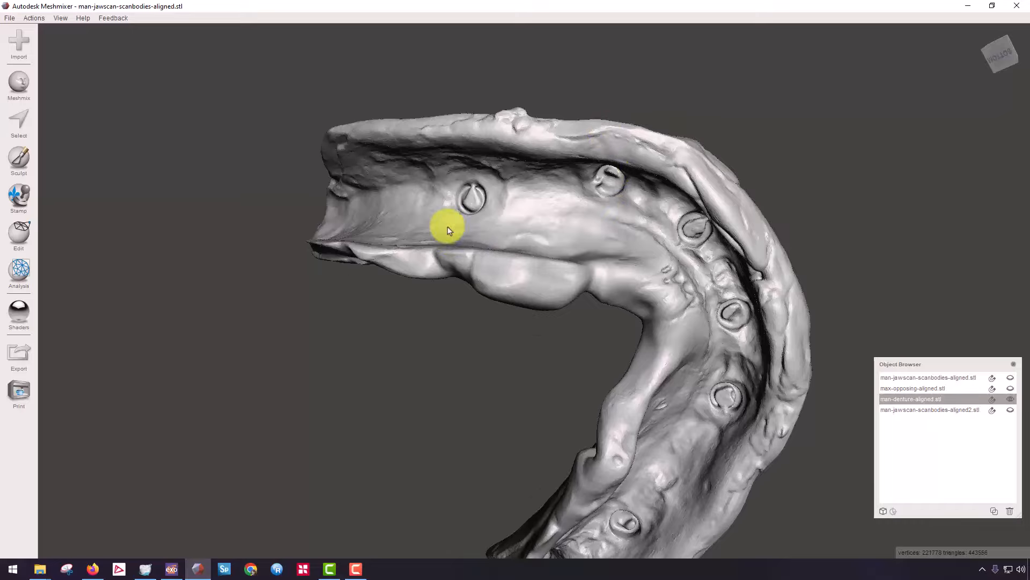
right_click_drag(448, 224, 550, 355)
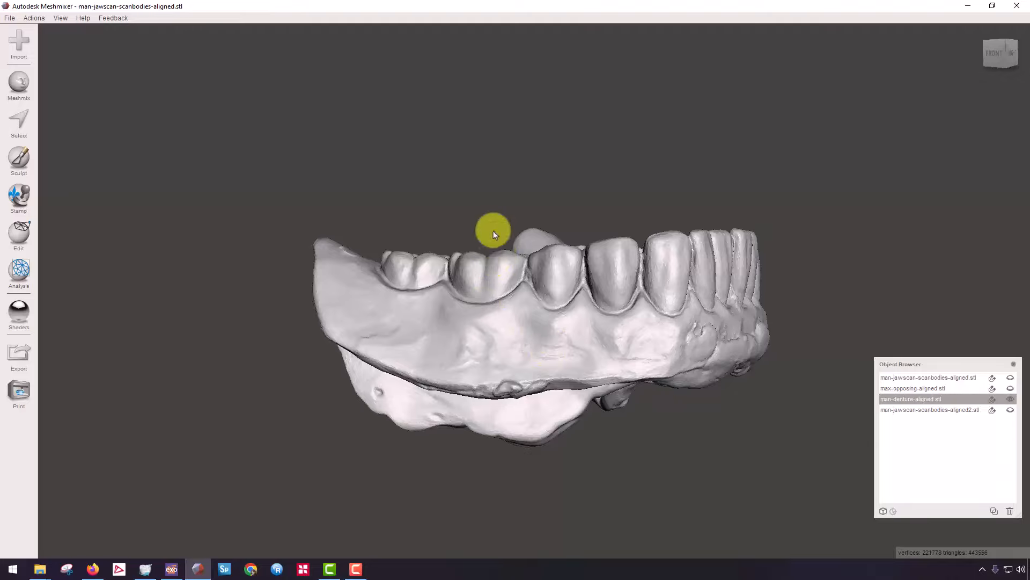
right_click_drag(493, 272, 588, 298)
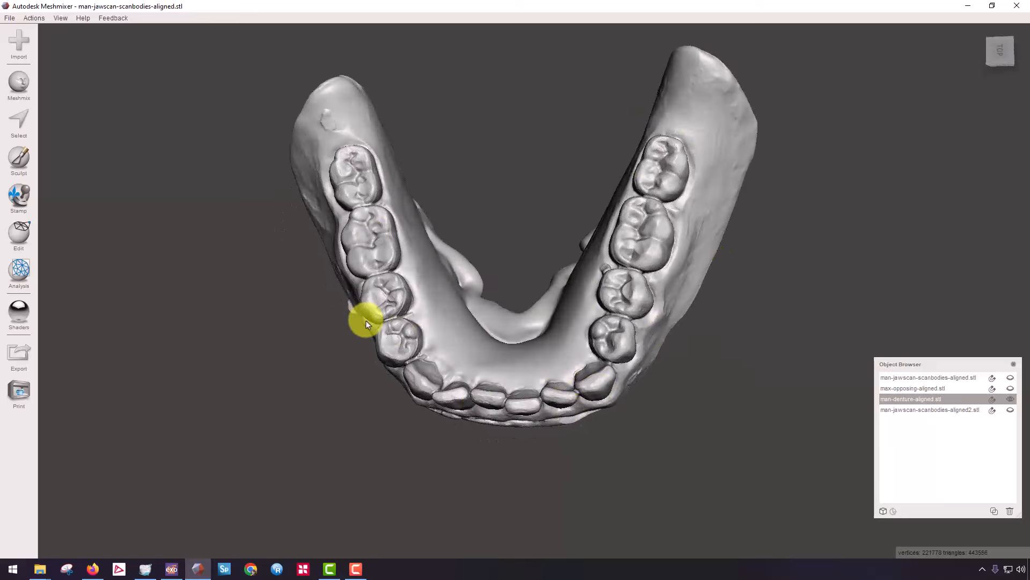
- Return to the order form, select the lower teeth from 18 to 31 and assign them a Gingiva item
left_click(959, 10)
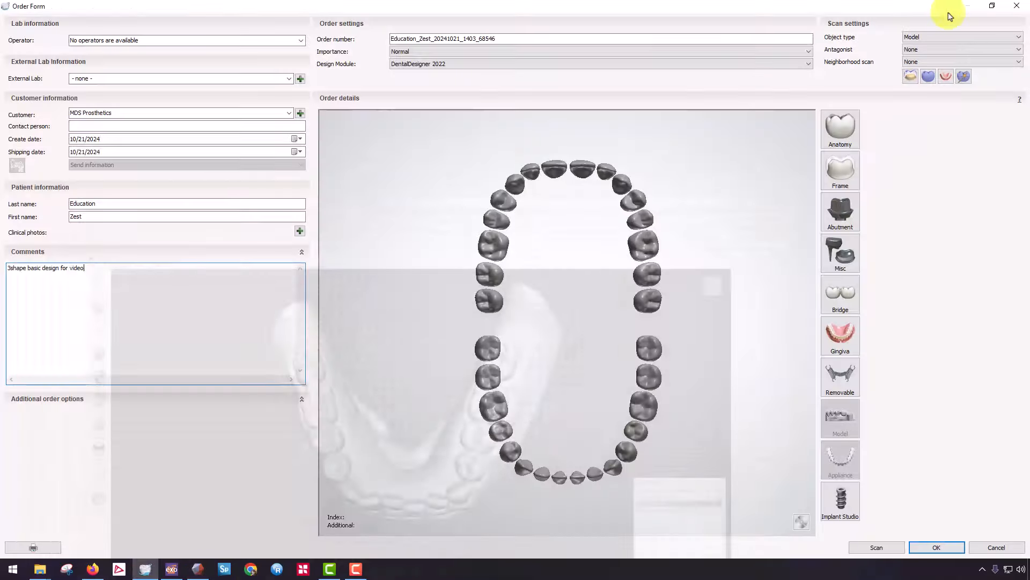
left_click(561, 286)
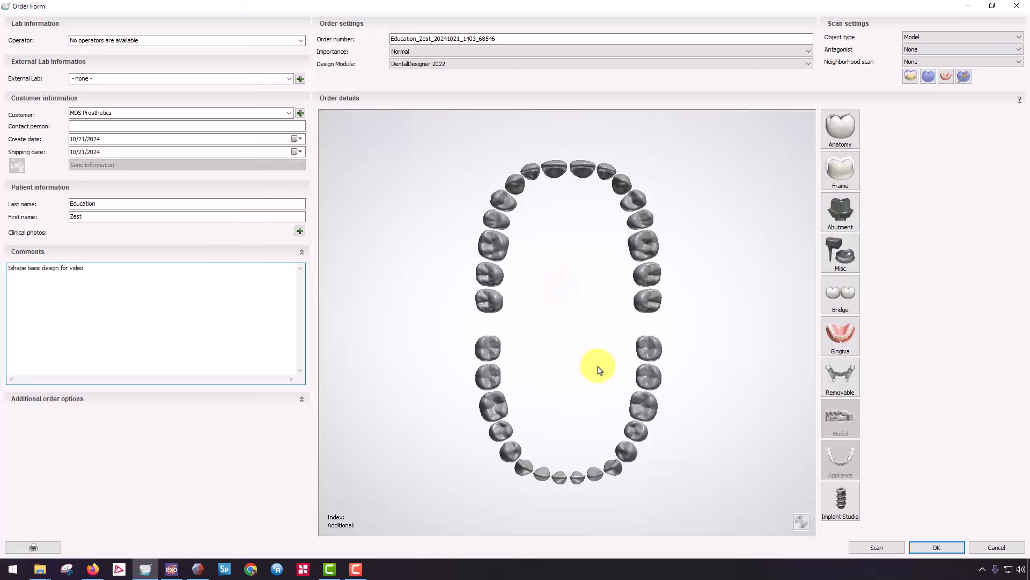
left_click(652, 378)
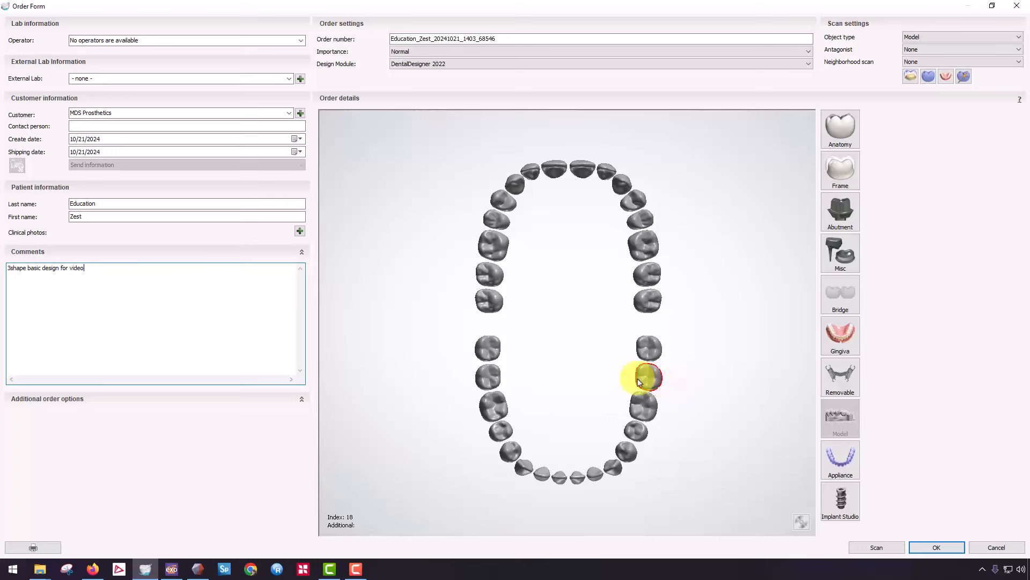
left_click(488, 382)
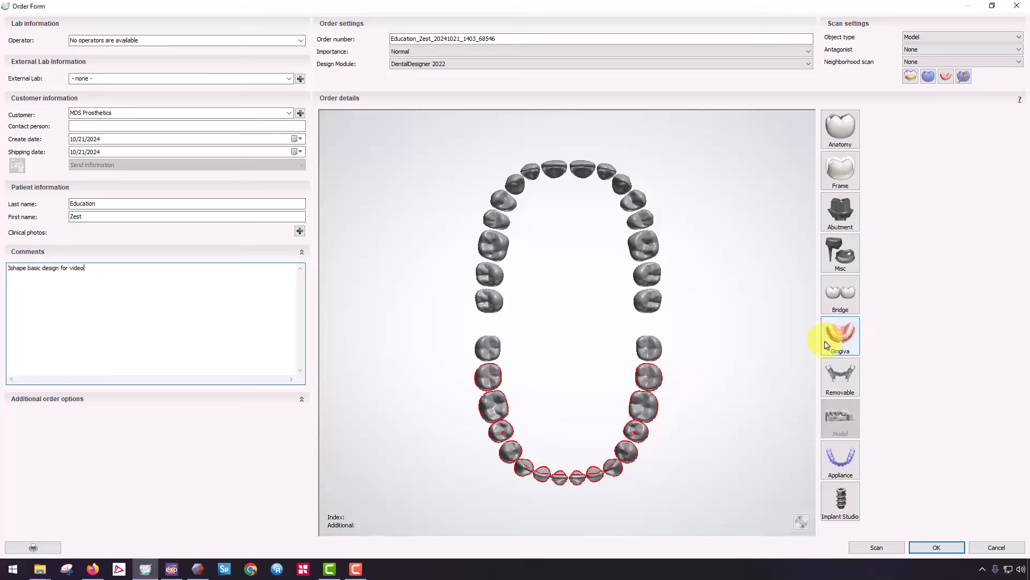
left_click(840, 338)
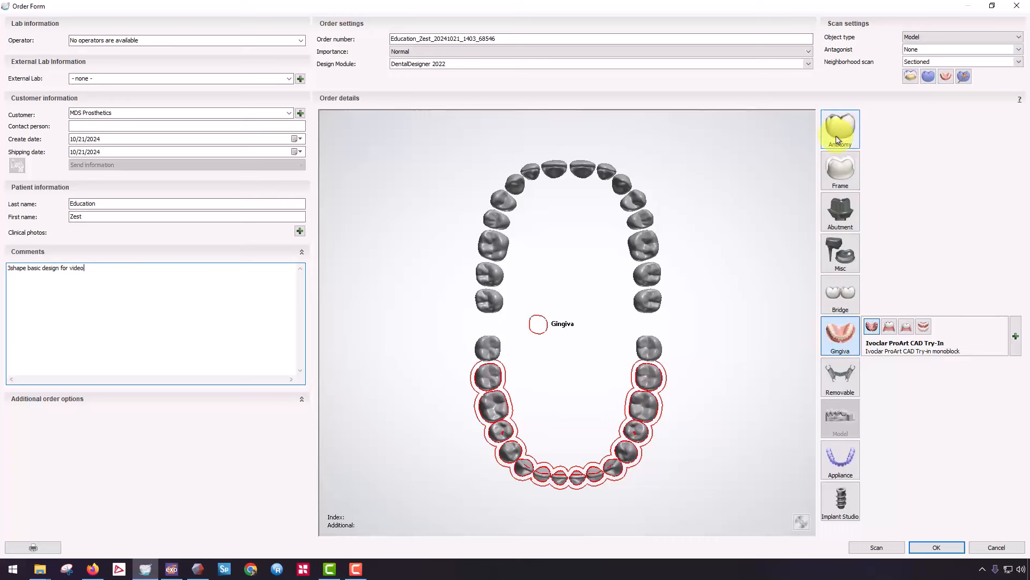
- Browse the Gingiva item's material list for a suitable denture base material
left_click(1016, 335)
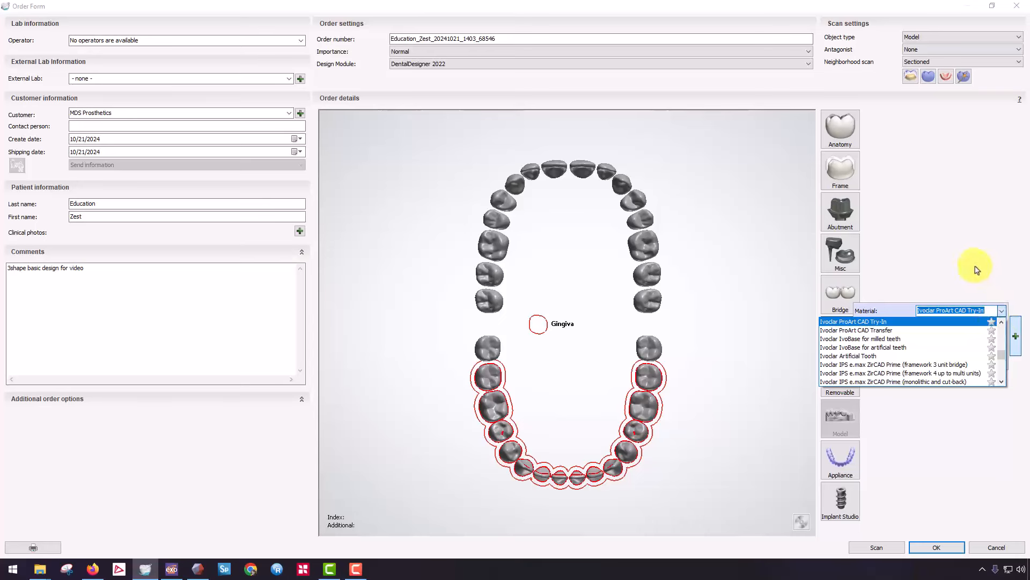
left_click(912, 321)
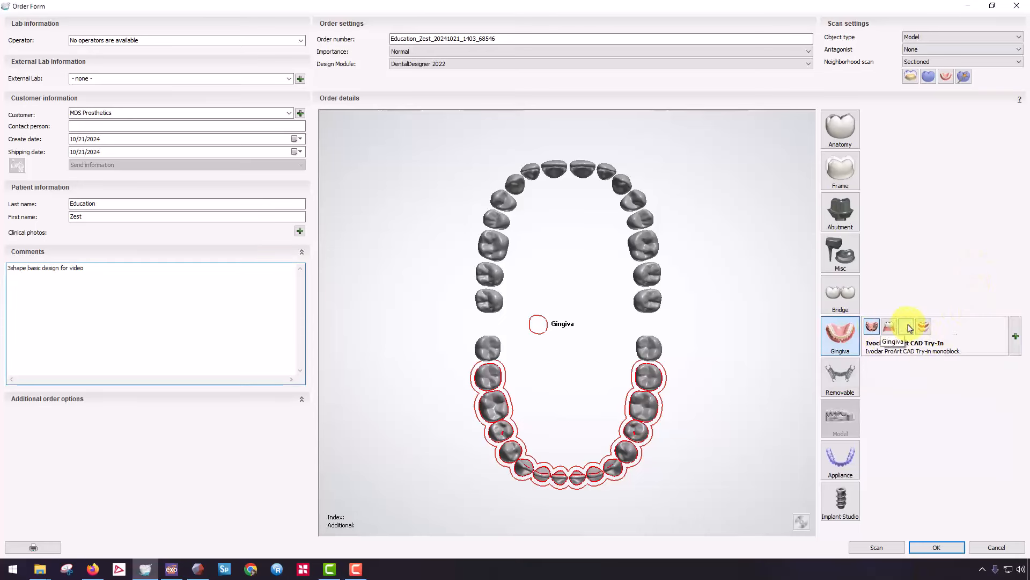
left_click(1016, 336)
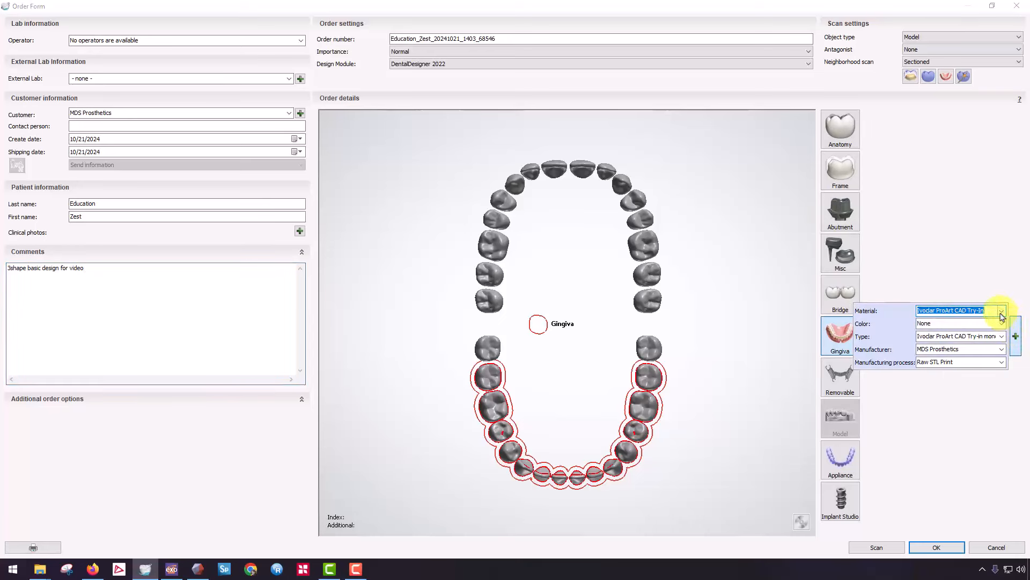
left_click(1003, 312)
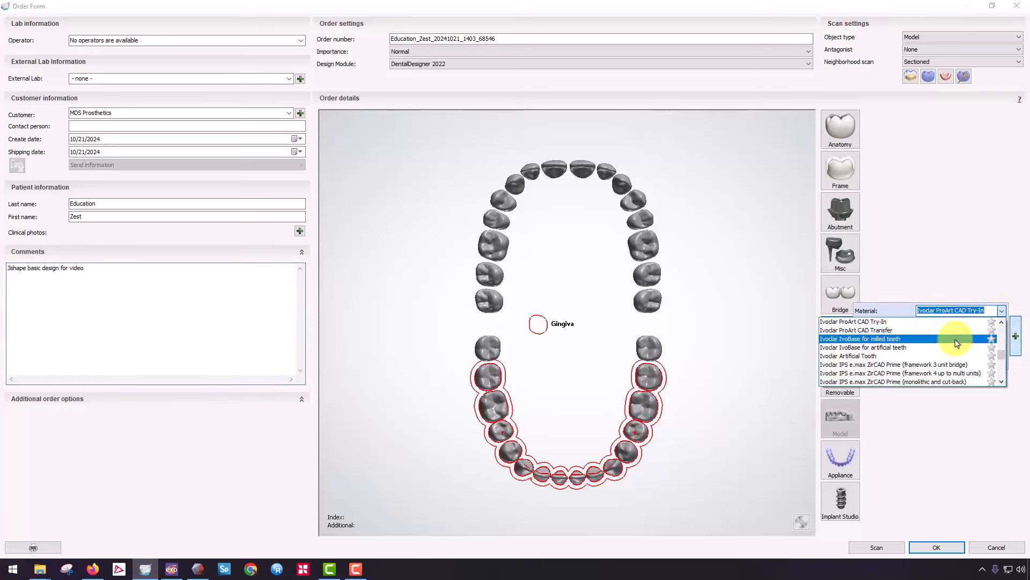
scroll(944, 348, "up", 5)
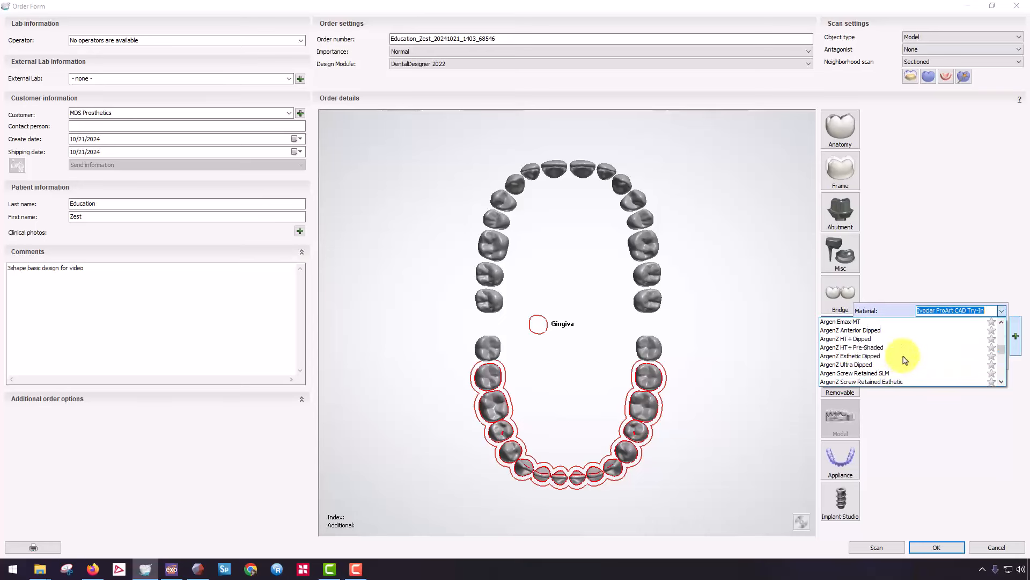
scroll(905, 360, "up", 10)
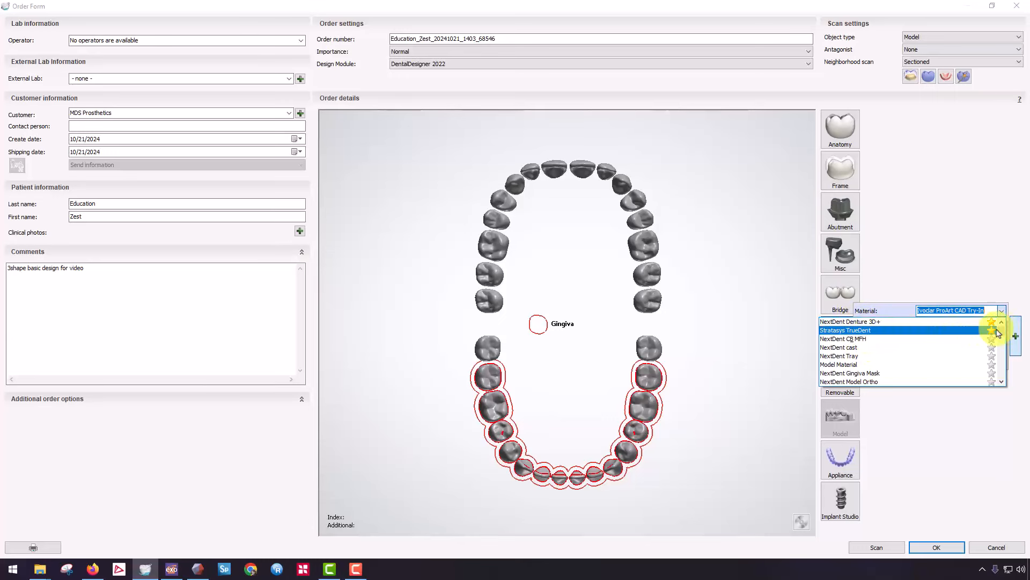
left_click_drag(1001, 336, 1001, 369)
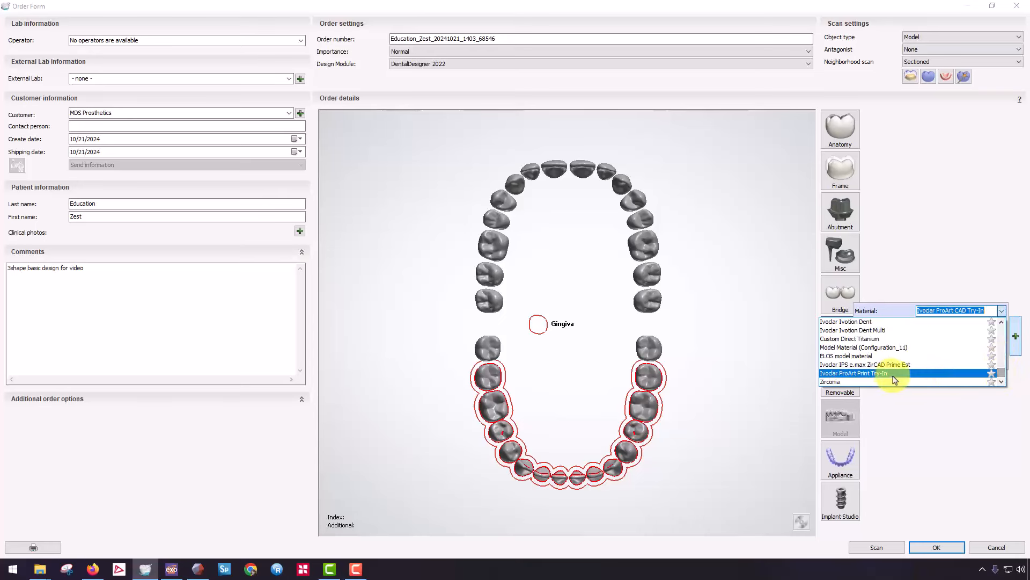
scroll(912, 379, "up", 1)
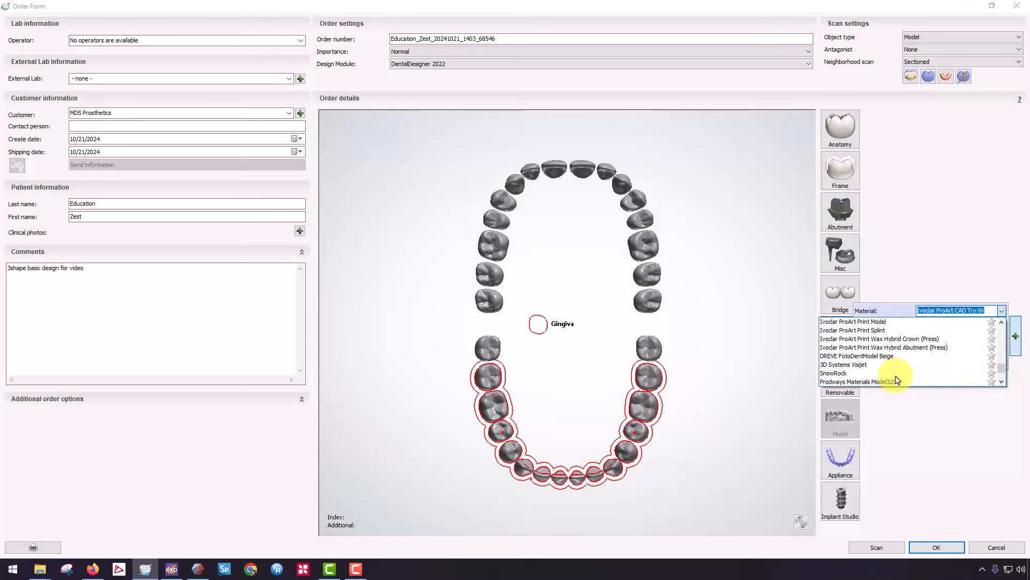
scroll(897, 379, "up", 3)
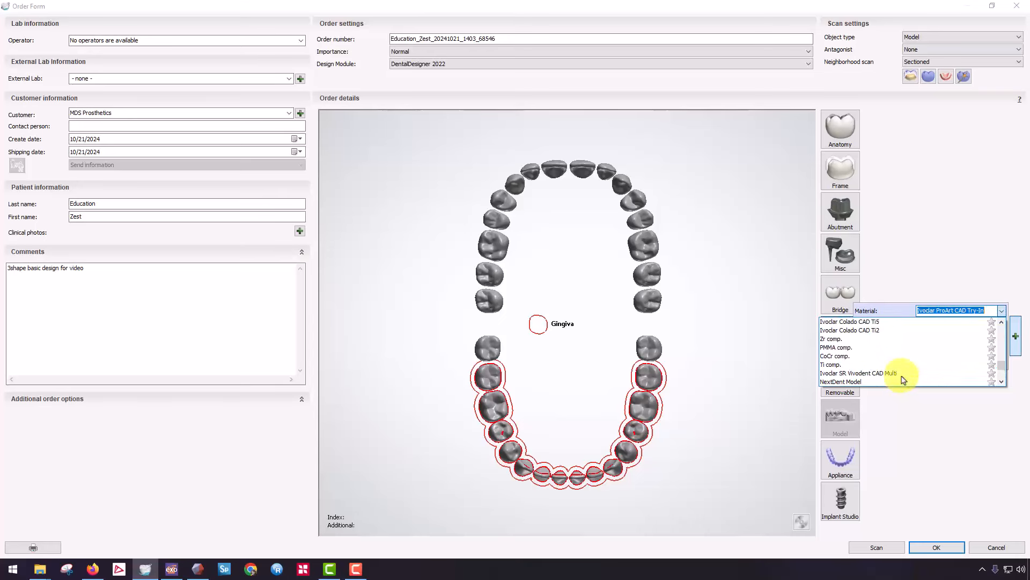
scroll(899, 379, "up", 5)
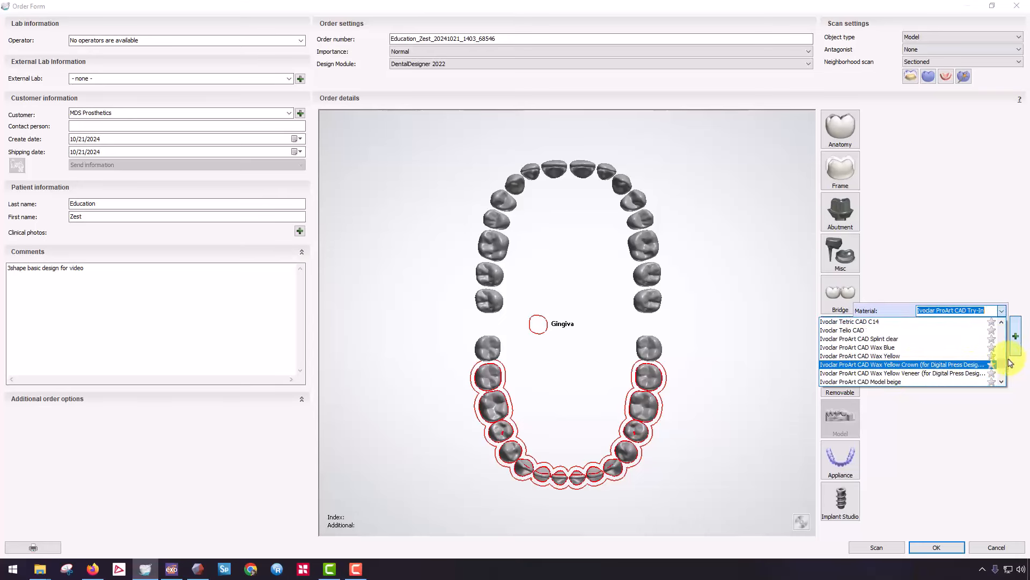
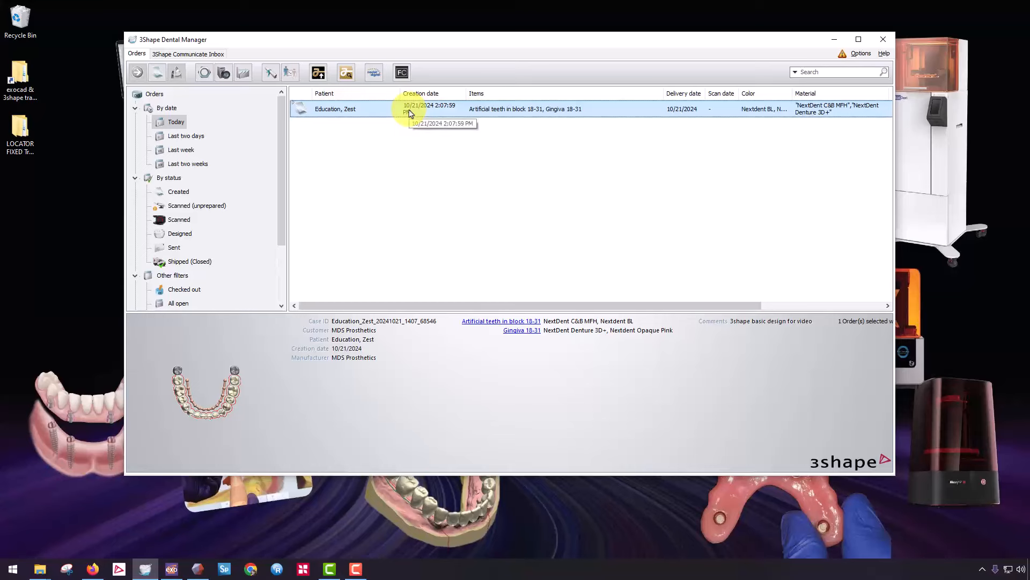
- Import man-jawscan-scanbodies-aligned2.stl as the order's lower preparation scan, from the 3shape aligned scans folder under LOCATOR FIXED Training, BM
right_click(409, 112)
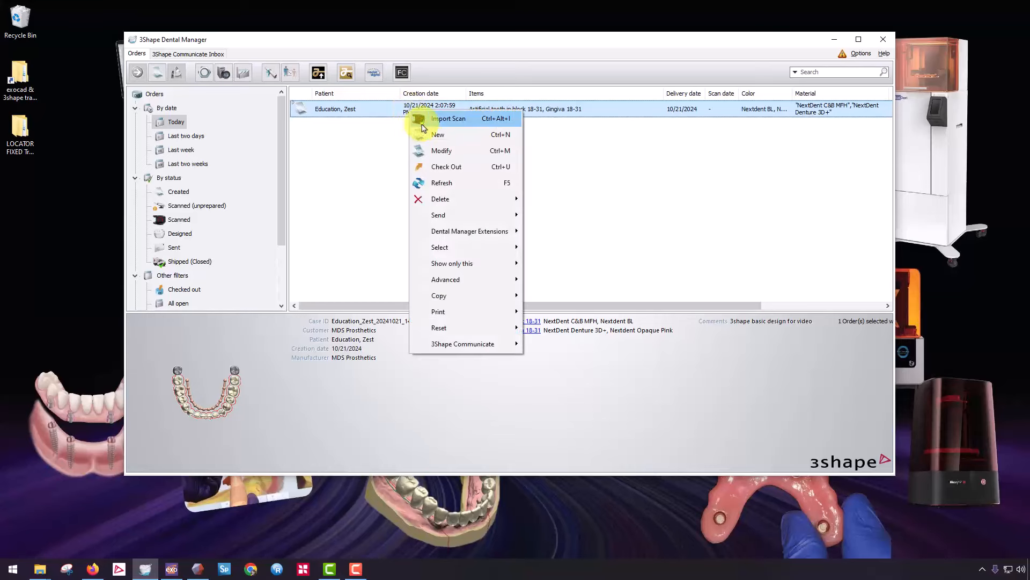
left_click(422, 124)
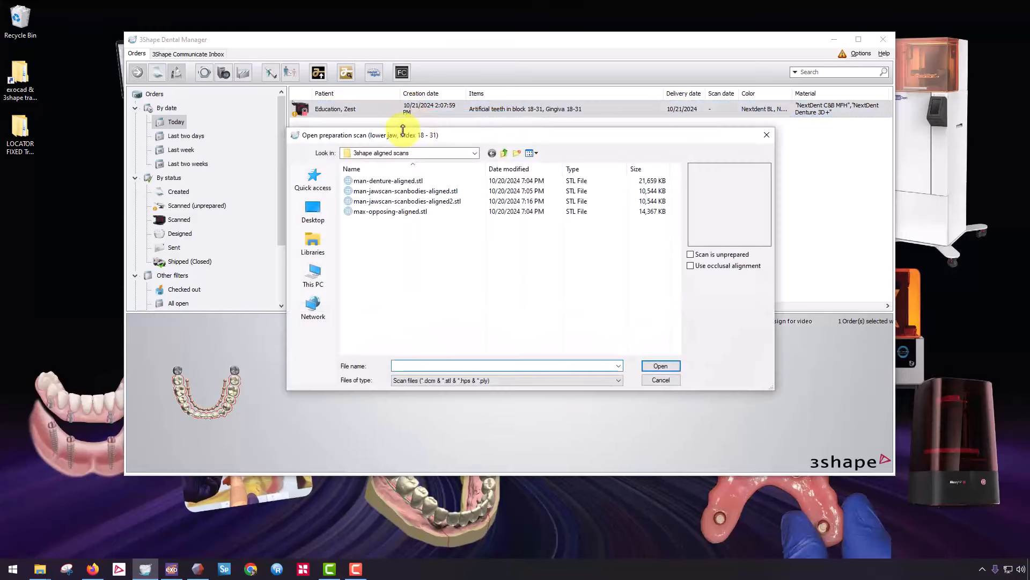
left_click(422, 157)
left_click(317, 211)
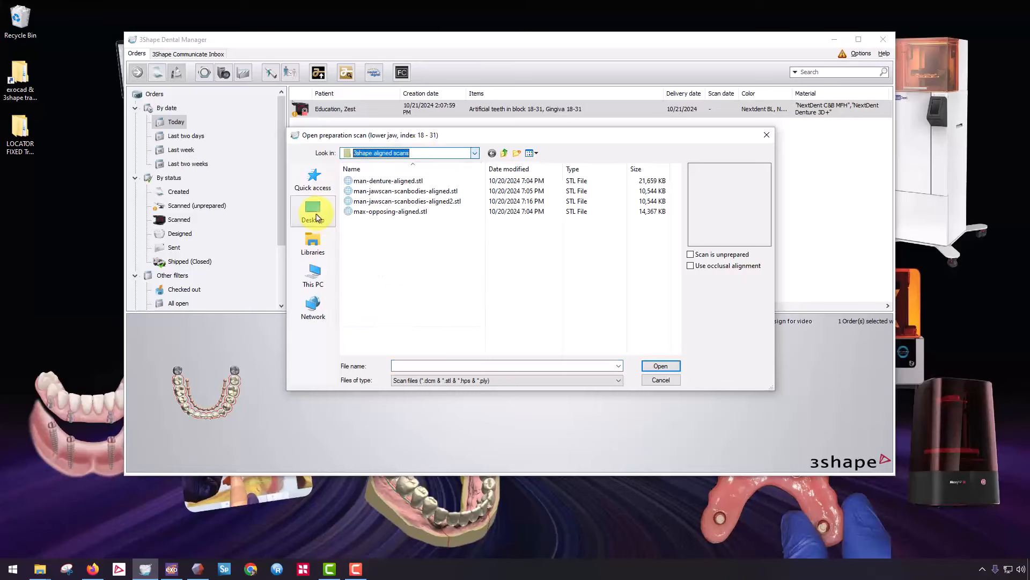
double_click(487, 235)
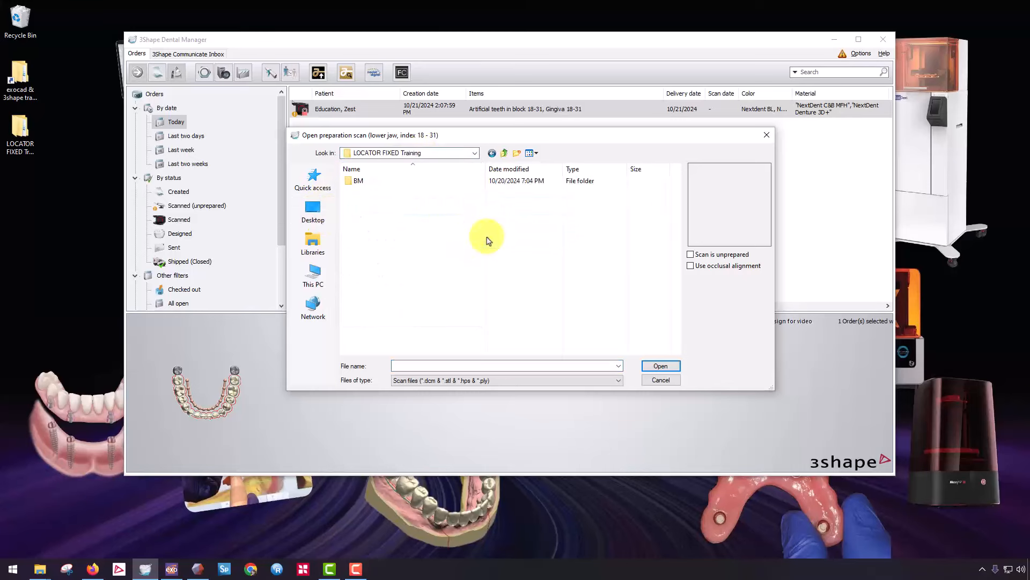
left_click(347, 183)
double_click(347, 184)
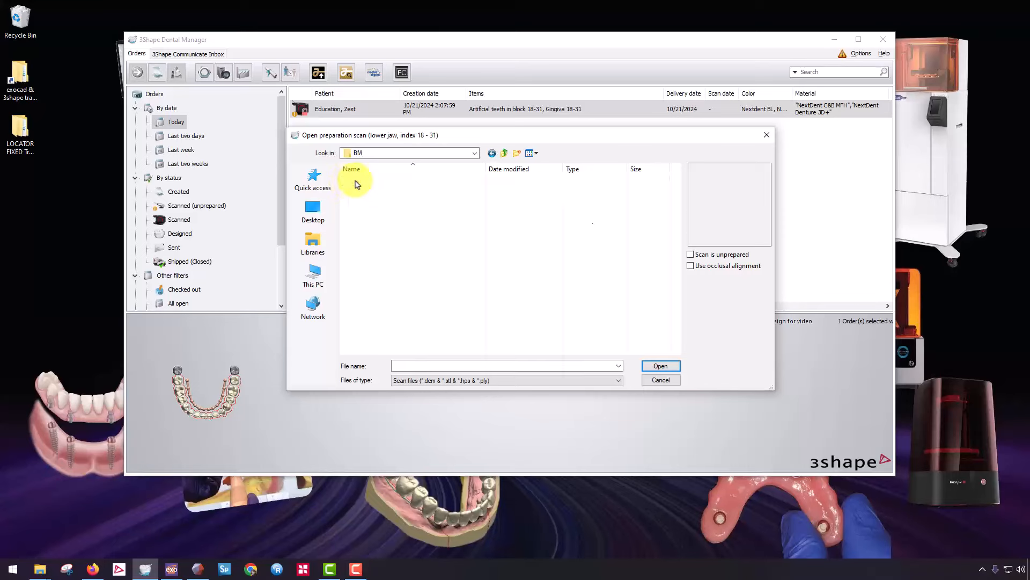
double_click(360, 182)
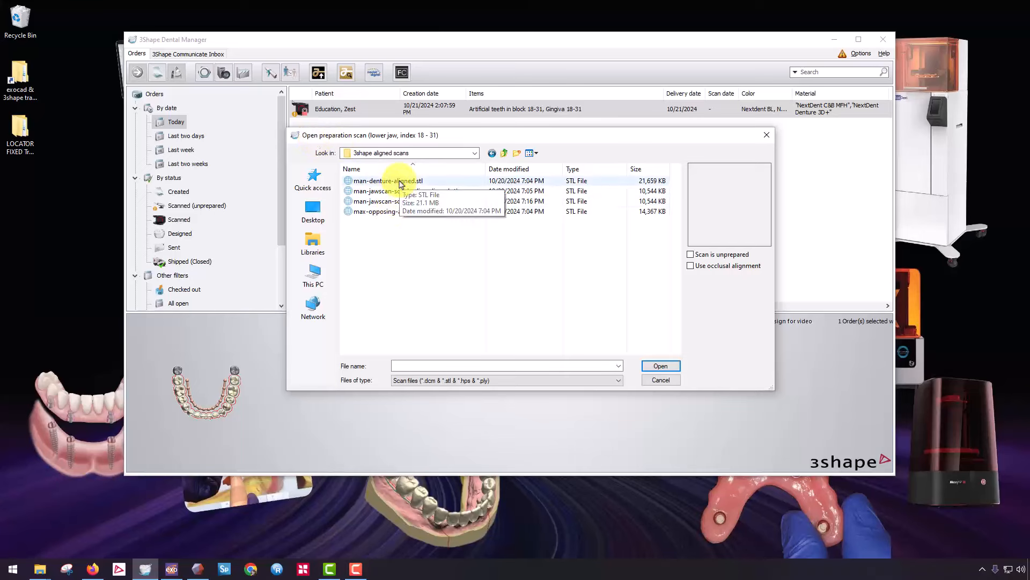
left_click(398, 202)
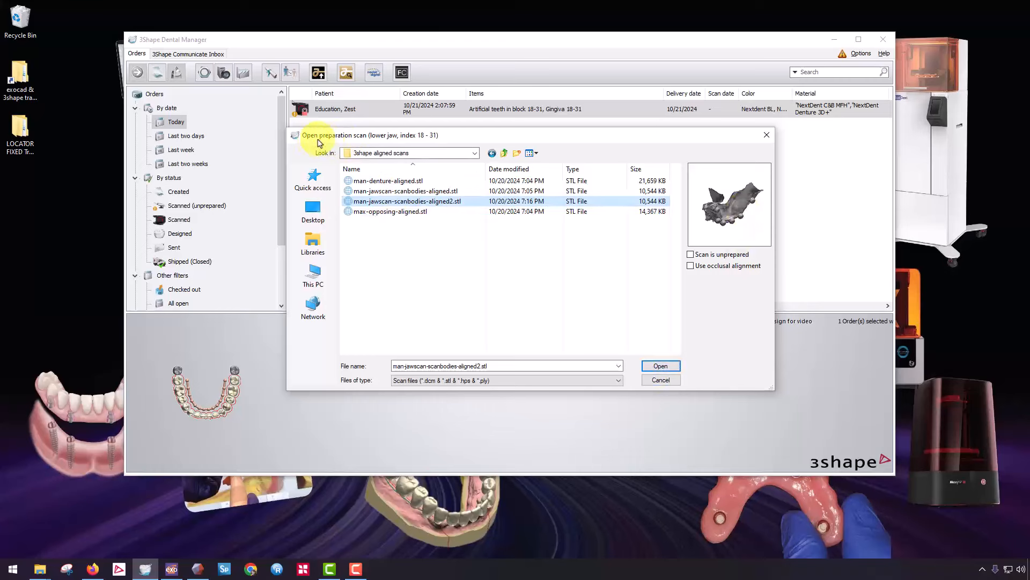
left_click(658, 368)
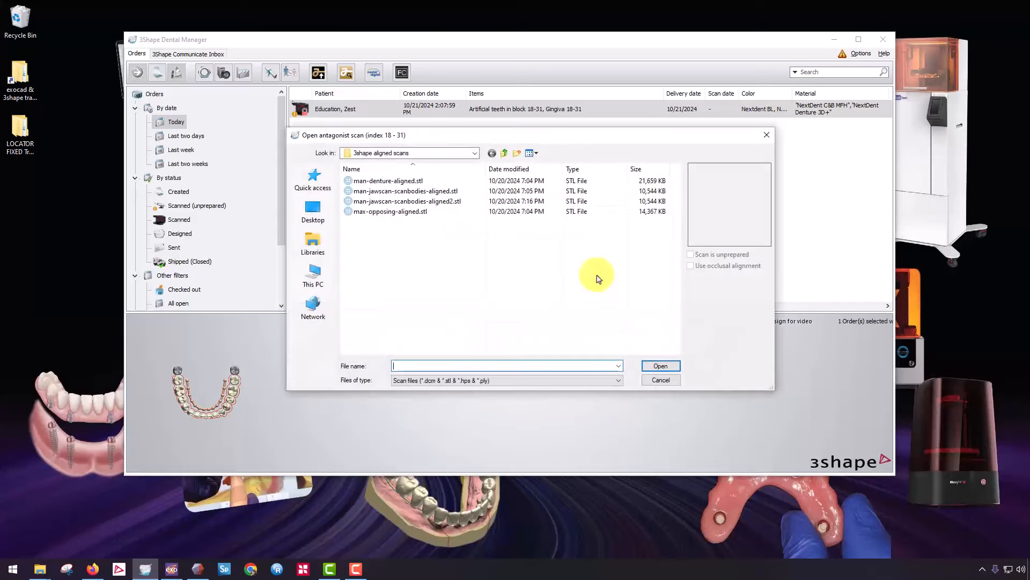
- Load max-opposing-aligned.stl as the antagonist scan and man-denture-aligned.stl as the wax rim scan
left_click(394, 212)
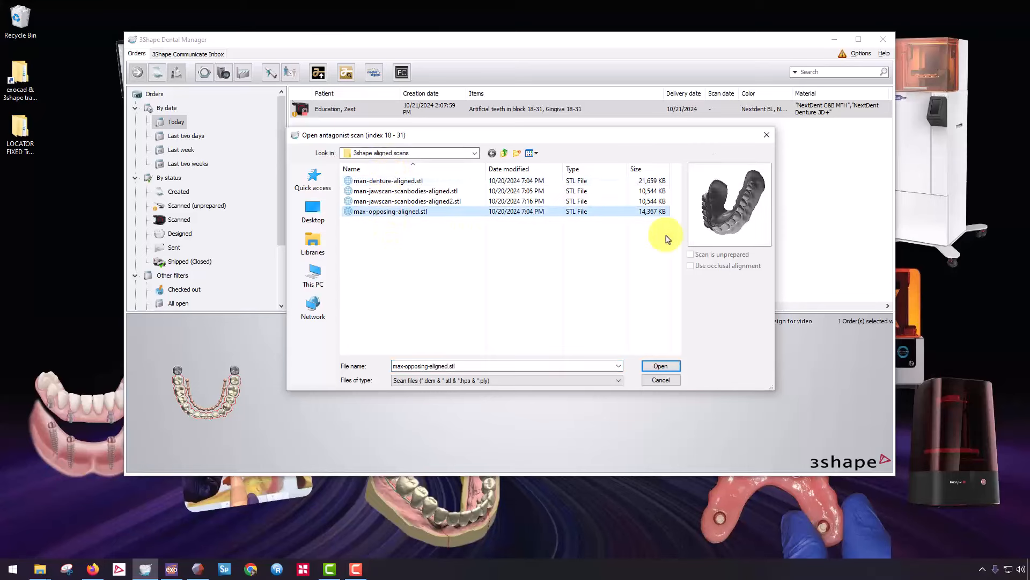
left_click(674, 369)
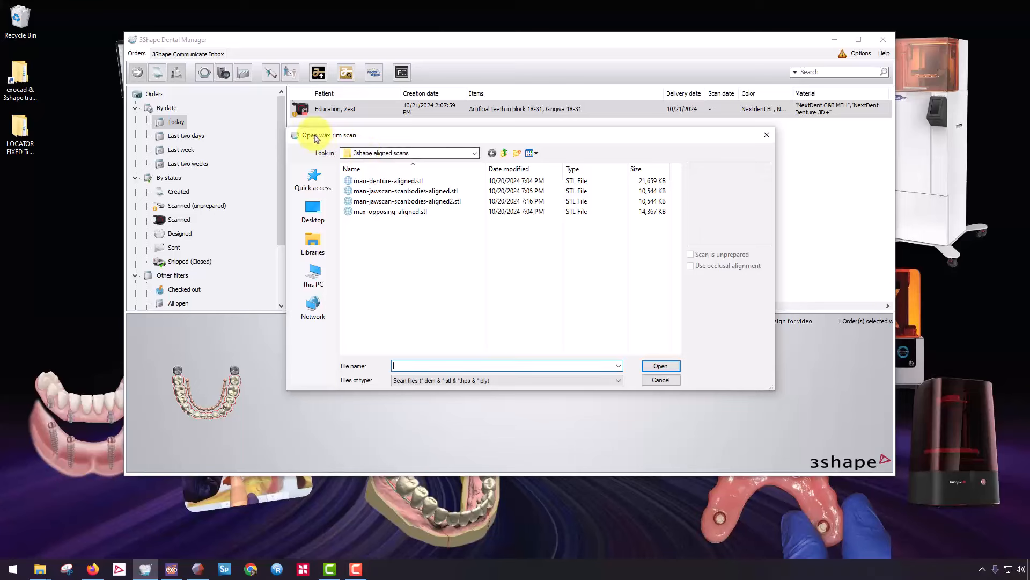
left_click(389, 182)
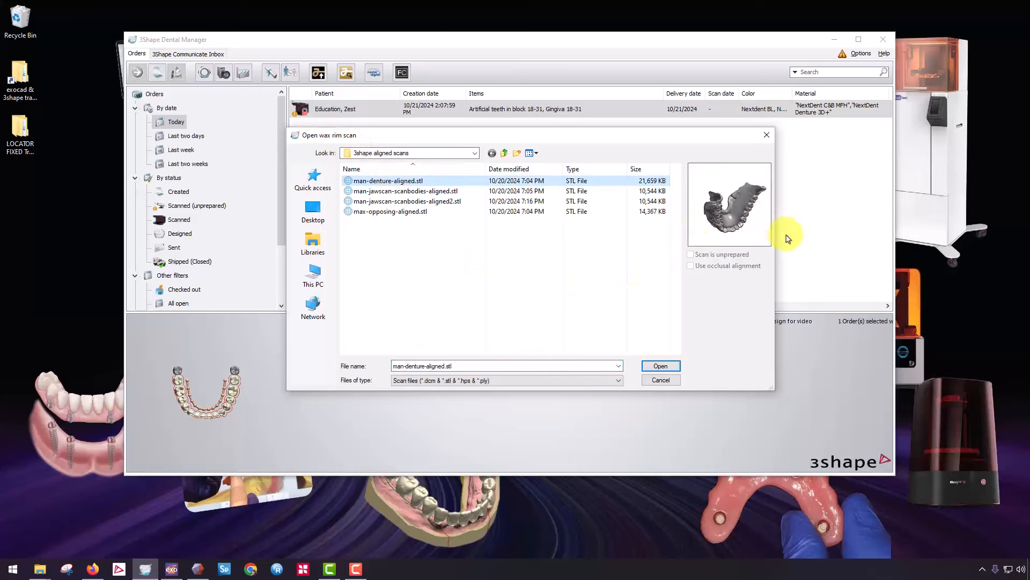
left_click(668, 369)
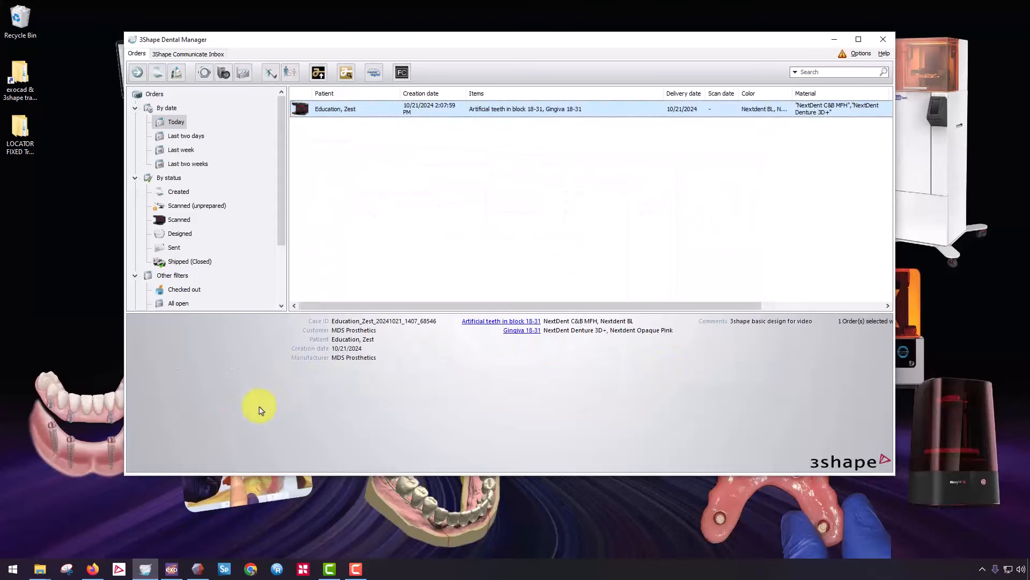
- Check the imported scans in the order's 3D preview and open the order for design
right_click_drag(219, 430, 180, 352)
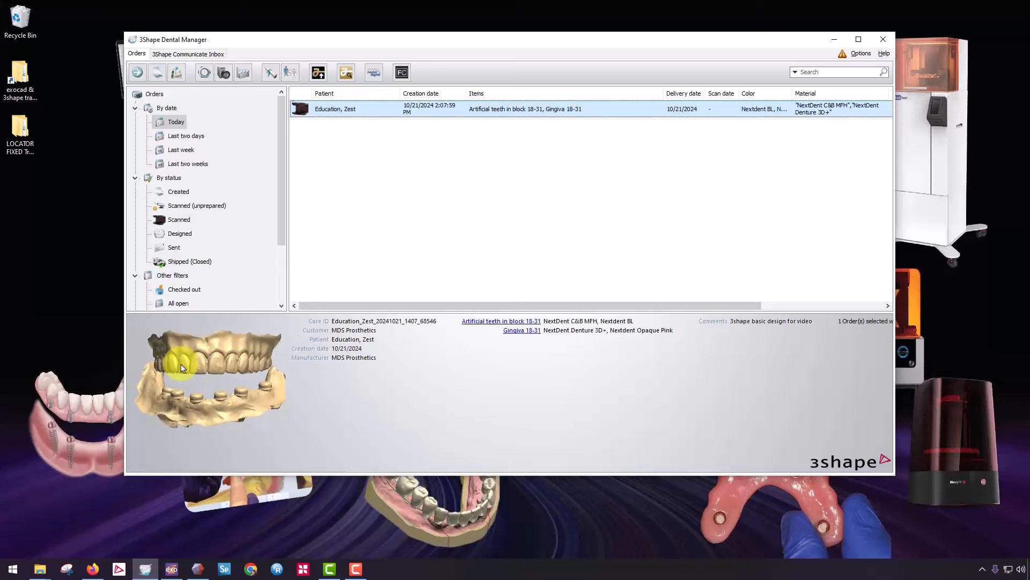
right_click(371, 109)
left_click(383, 134)
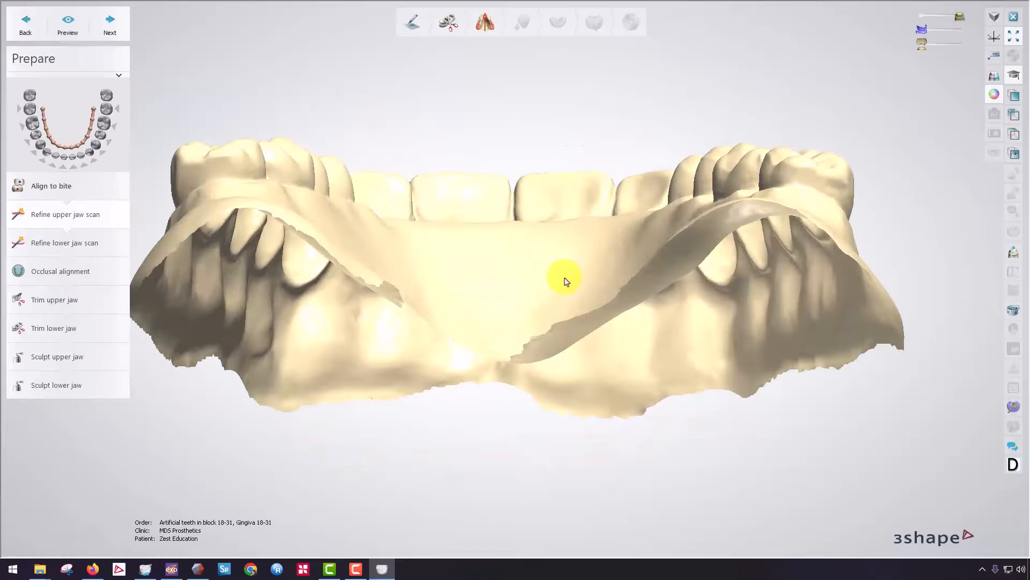
- Inspect the upper and lower jaw scans, leave both unrefined and proceed to Occlusal alignment
scroll(488, 268, "down", 3)
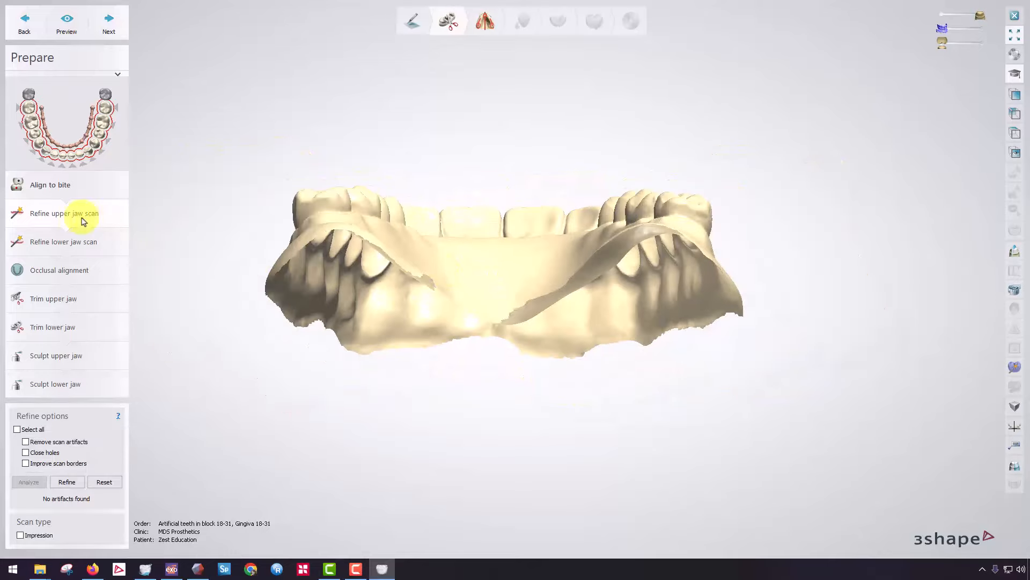
right_click_drag(390, 246, 515, 285)
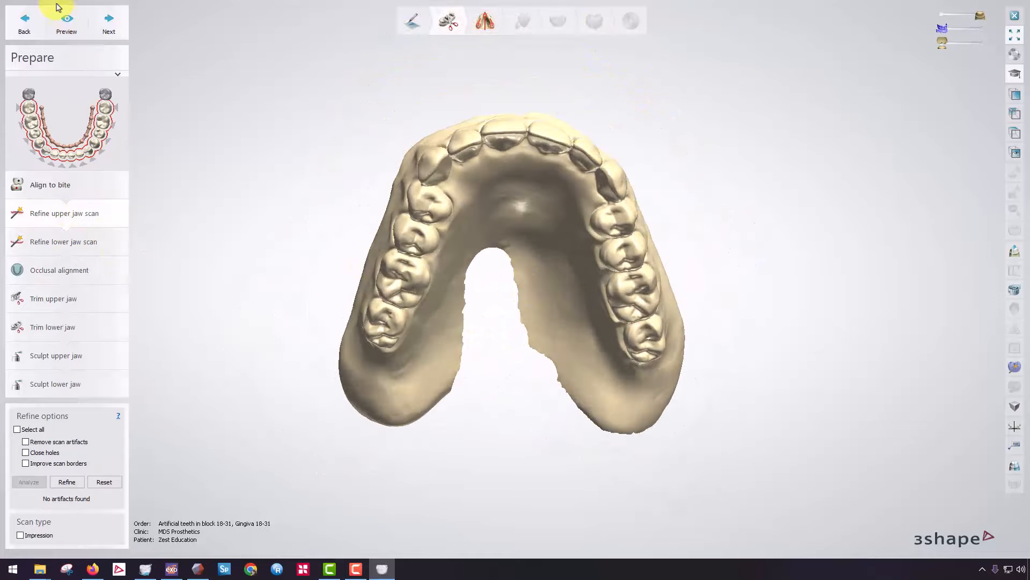
left_click(110, 24)
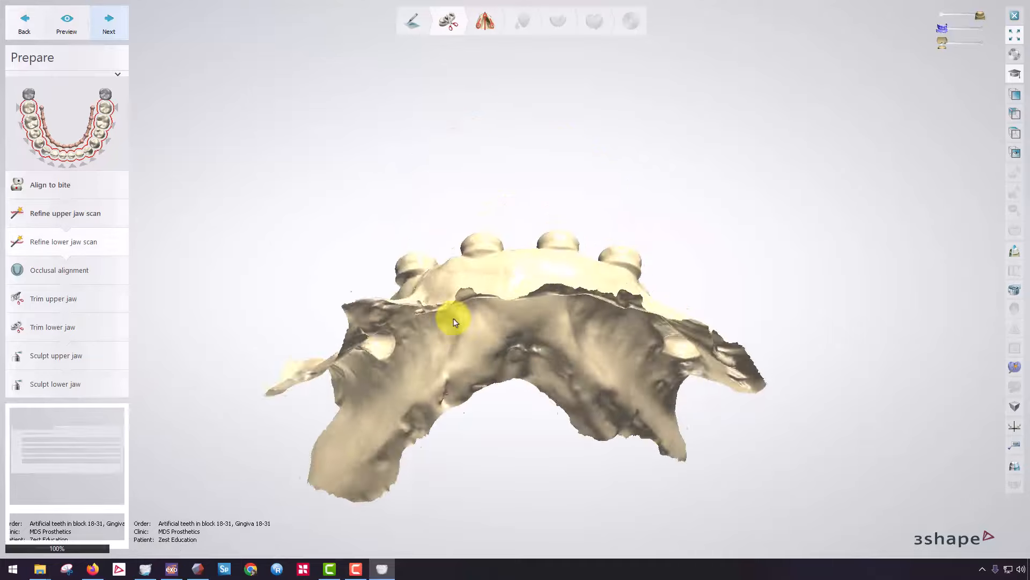
right_click_drag(506, 264, 434, 173)
scroll(528, 280, "down", 4)
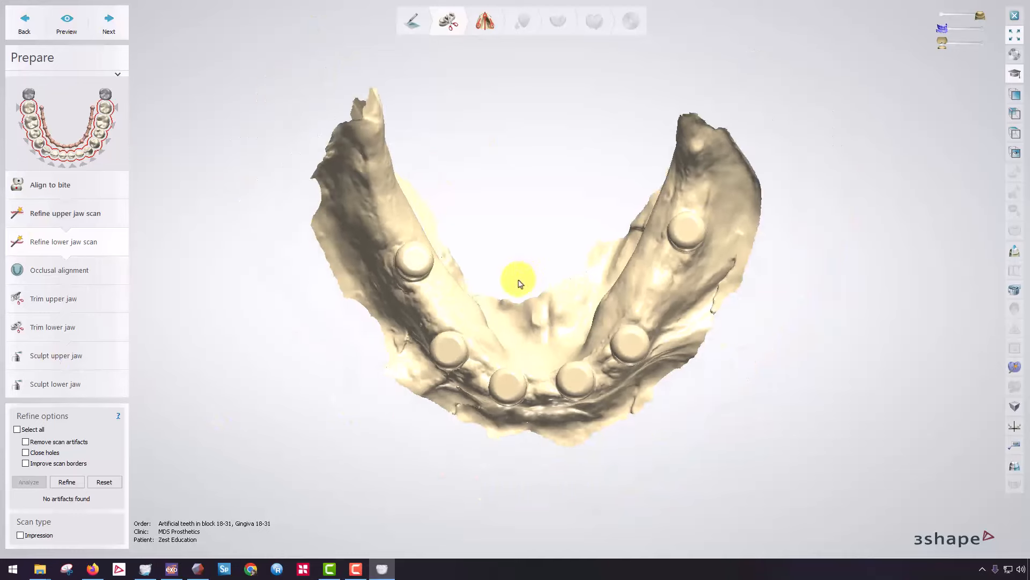
left_click(113, 22)
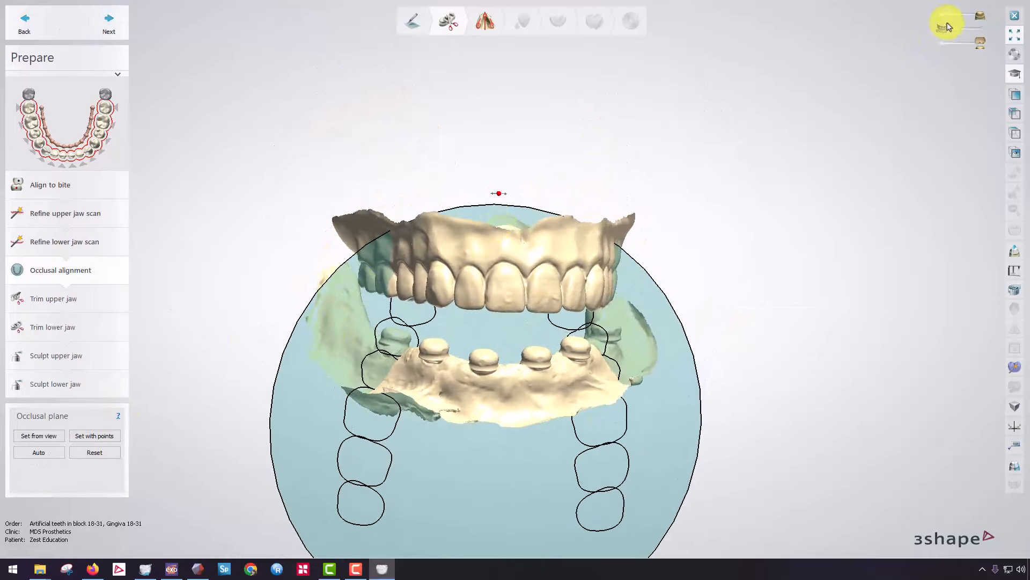
- Hide the upper jaw scan and define the occlusal plane with three points on the lower jaw: both posterior ridges and the anterior ridge
left_click(943, 43)
right_click_drag(500, 238, 495, 301)
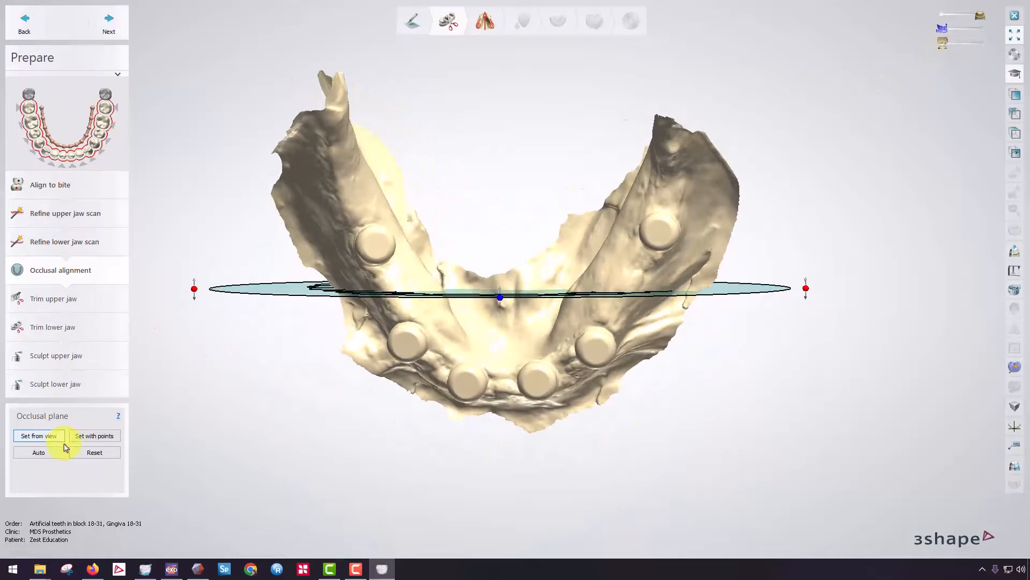
left_click(92, 436)
left_click(331, 160)
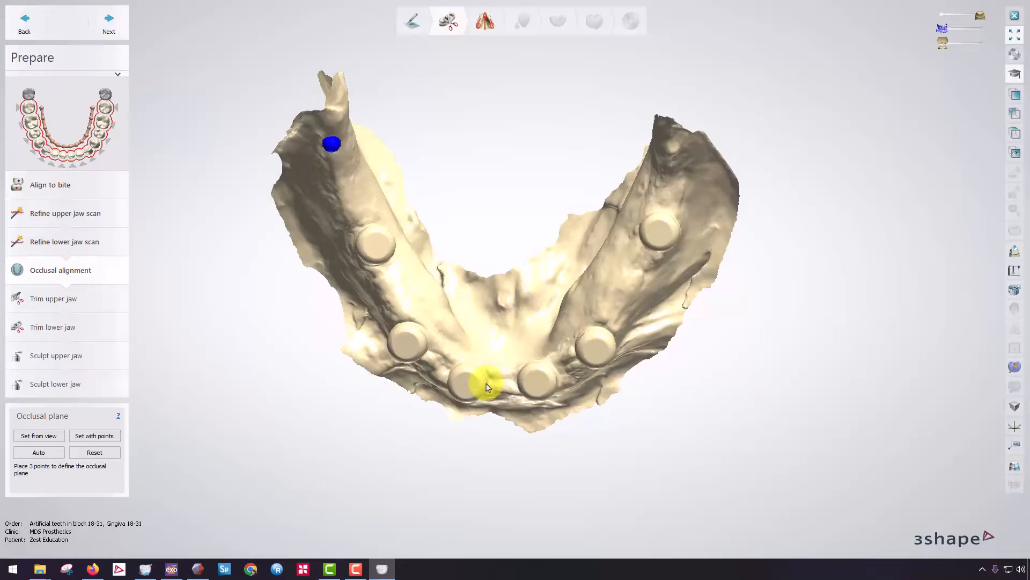
left_click(504, 384)
left_click(666, 166)
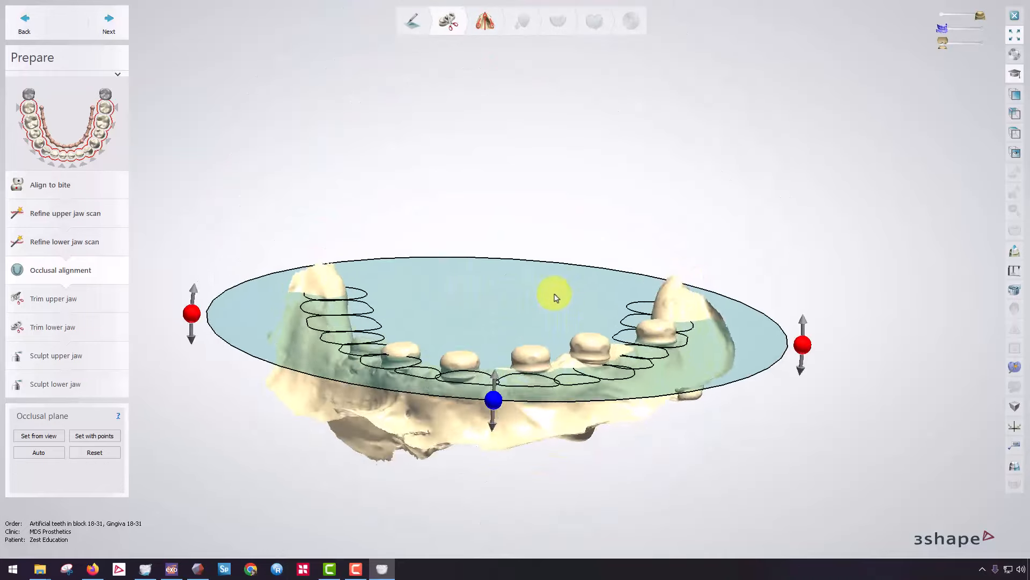
- Show the wax rim scan and adjust the occlusal plane's height and tilt to follow the denture teeth's incisal and occlusal edges
left_click(973, 29)
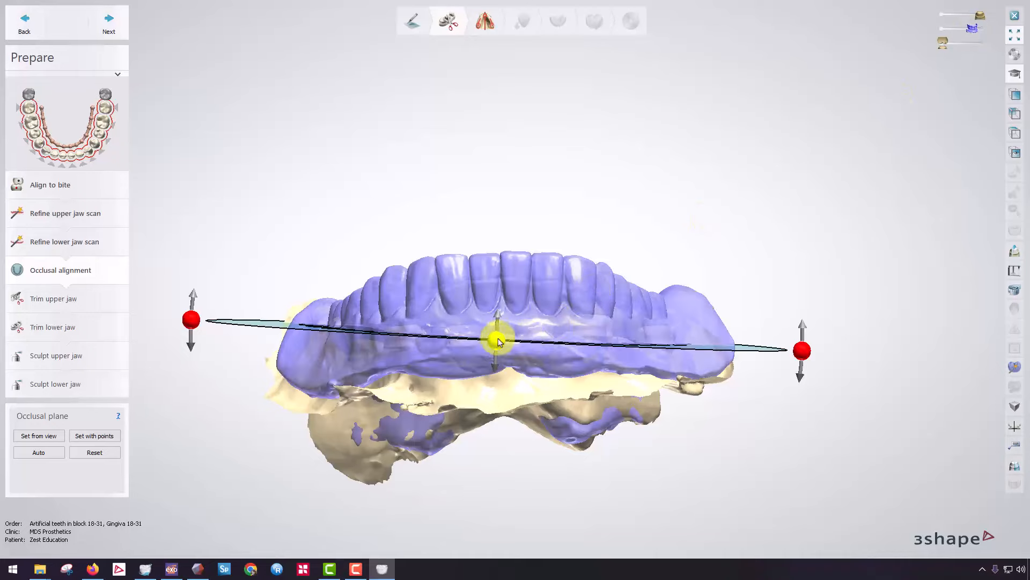
right_click_drag(498, 342, 612, 248)
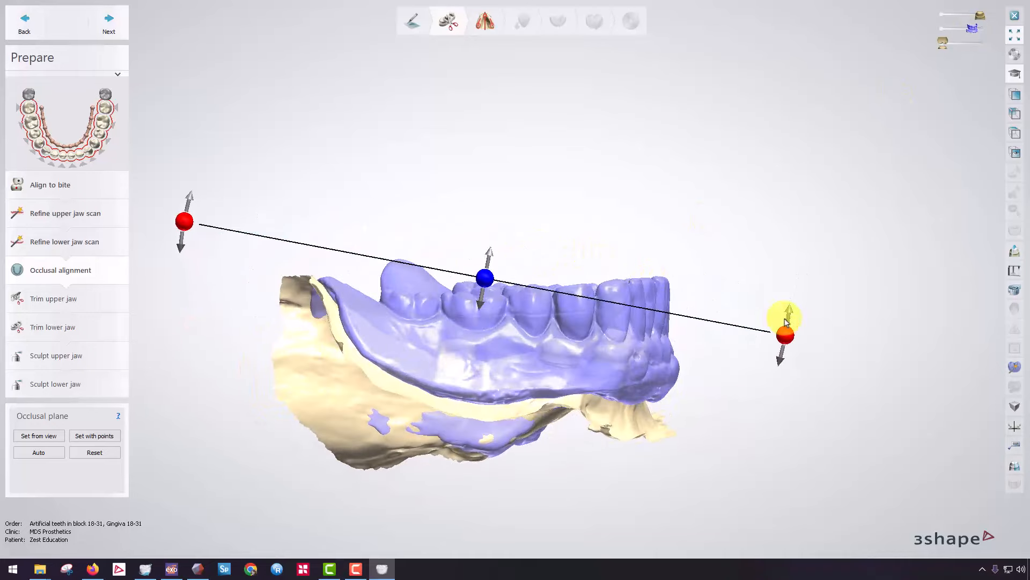
left_click_drag(793, 311, 791, 258)
right_click_drag(791, 258, 607, 348)
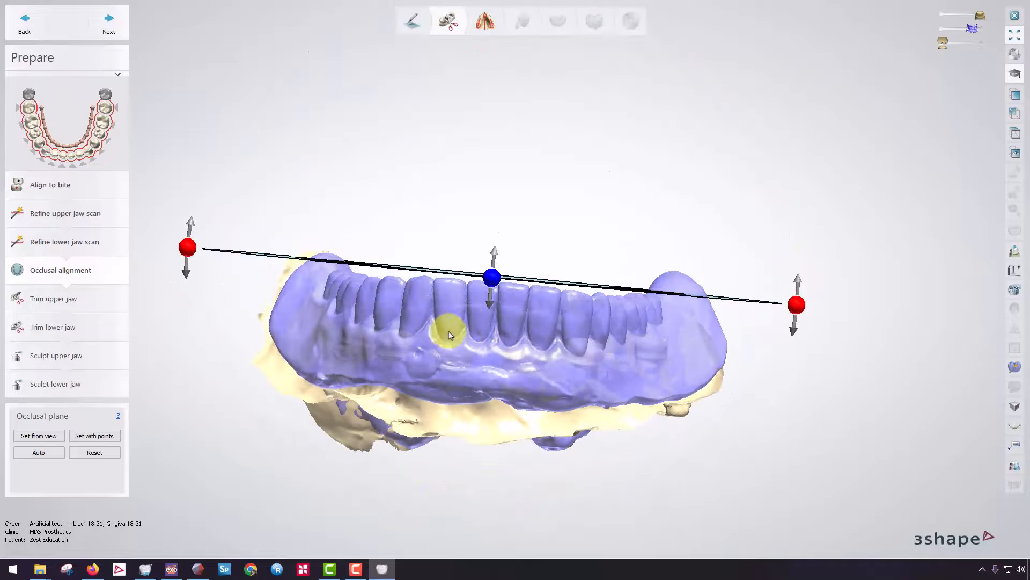
left_click_drag(488, 286, 490, 295)
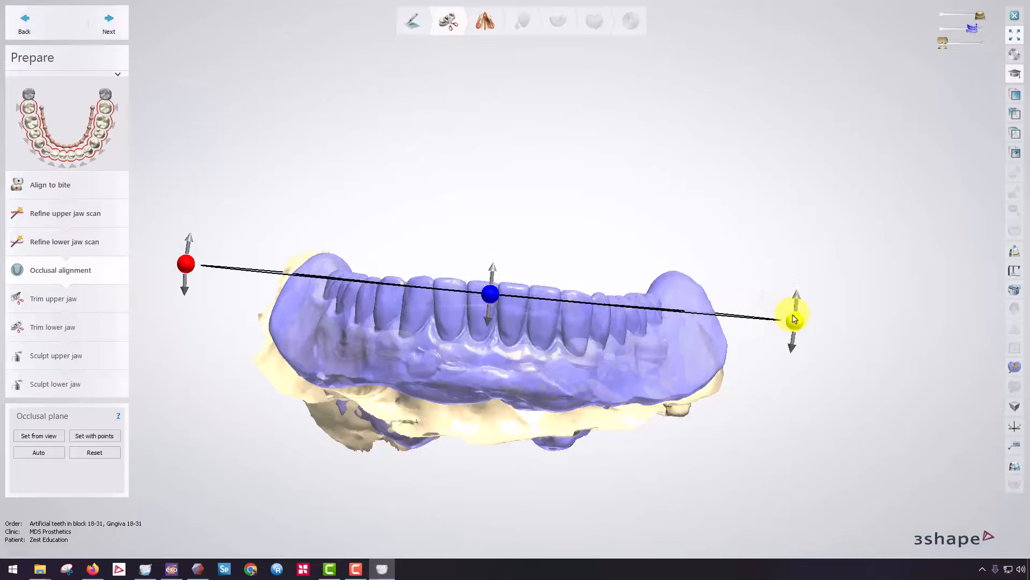
left_click_drag(795, 319, 794, 317)
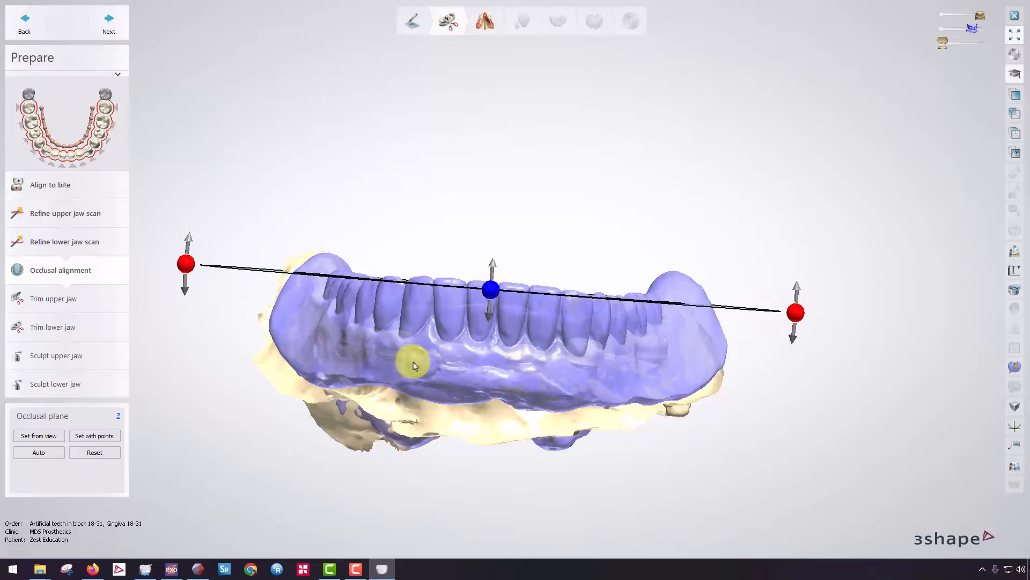
- Check the occlusal plane against the denture and the upper jaw scan, accept it and proceed to Trim upper jaw
right_click_drag(414, 361, 526, 444)
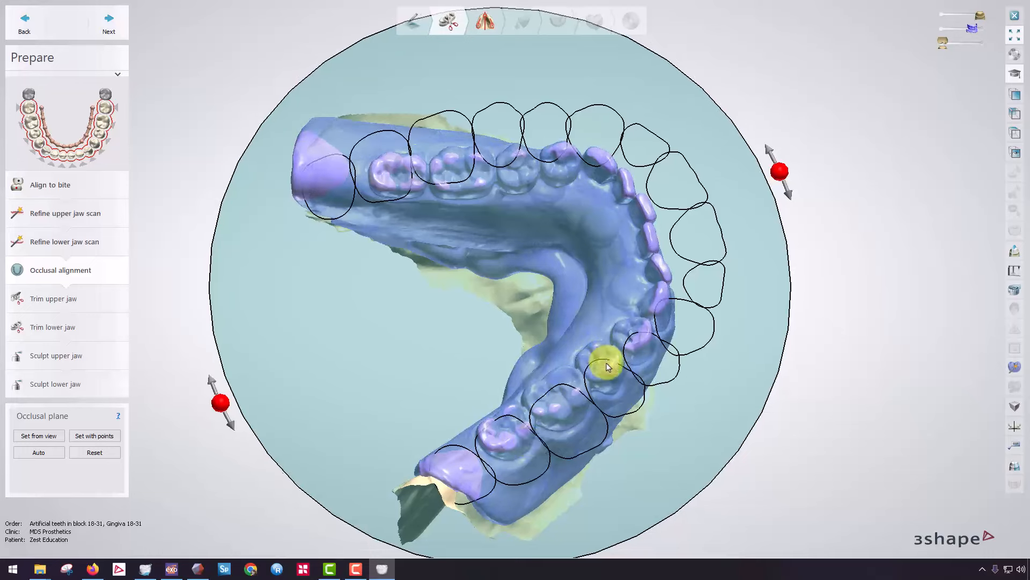
right_click_drag(605, 356, 511, 305)
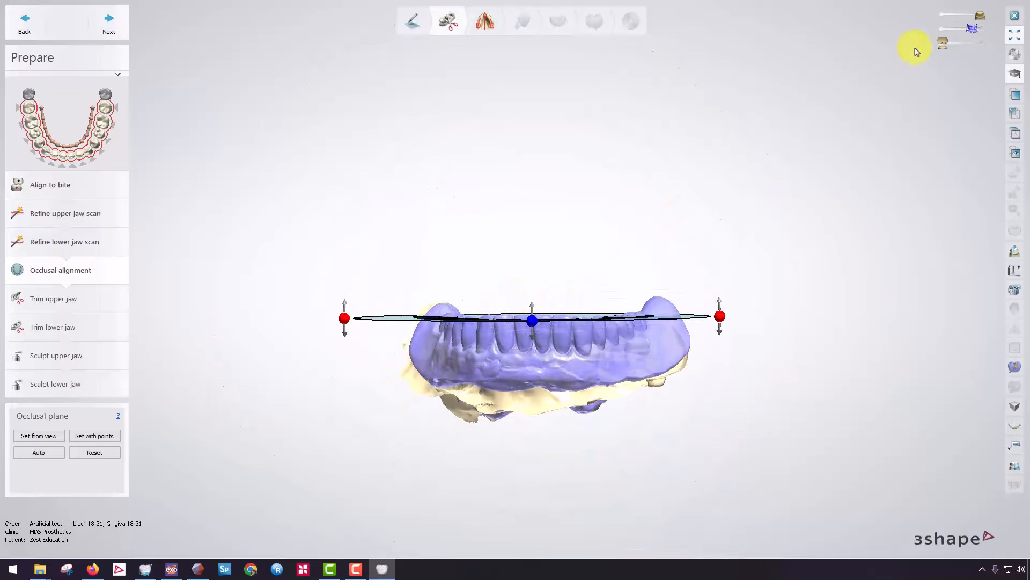
mouse_move(972, 28)
left_mouse_down()
mouse_move(988, 26)
mouse_move(943, 31)
mouse_move(978, 19)
mouse_move(947, 19)
mouse_move(980, 16)
mouse_move(985, 41)
left_mouse_up()
right_click_drag(651, 295, 751, 302)
scroll(720, 316, "up", 3)
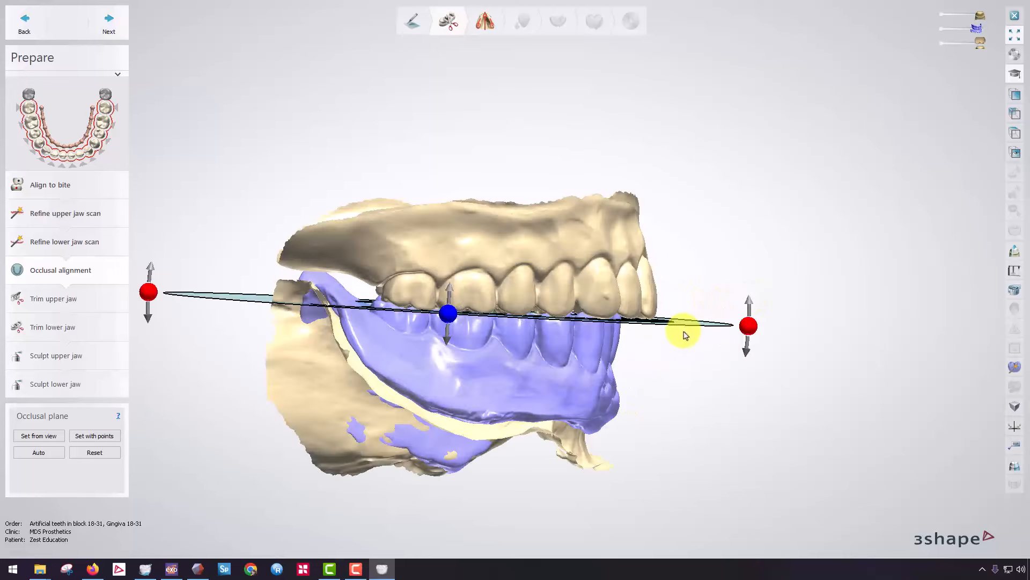
left_click(119, 28)
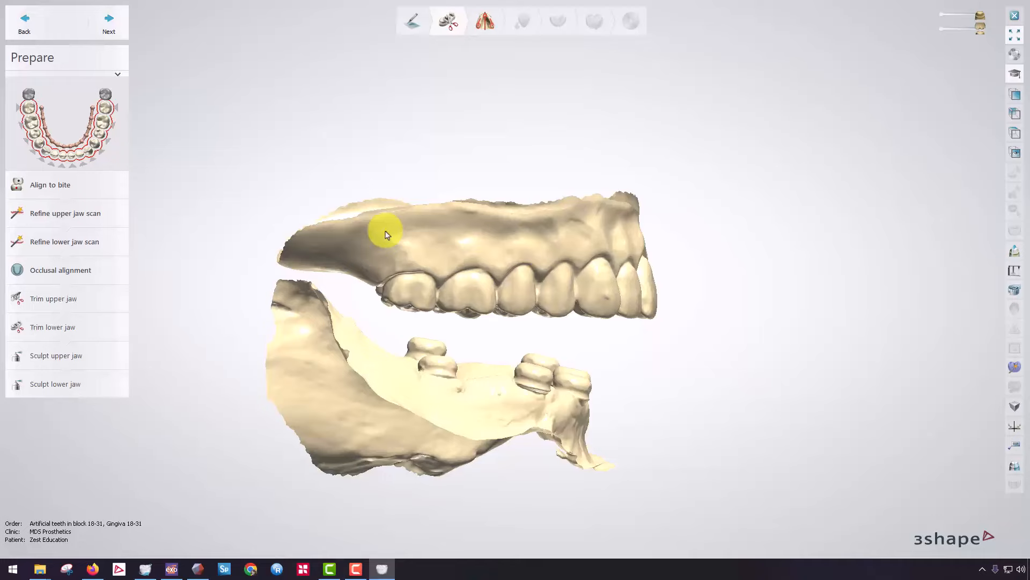
- Hide the lower jaw and draw the upper trim outline along the palatal side, from behind the last molar to the opposite posterior end
left_click(943, 29)
right_click_drag(361, 347, 362, 239)
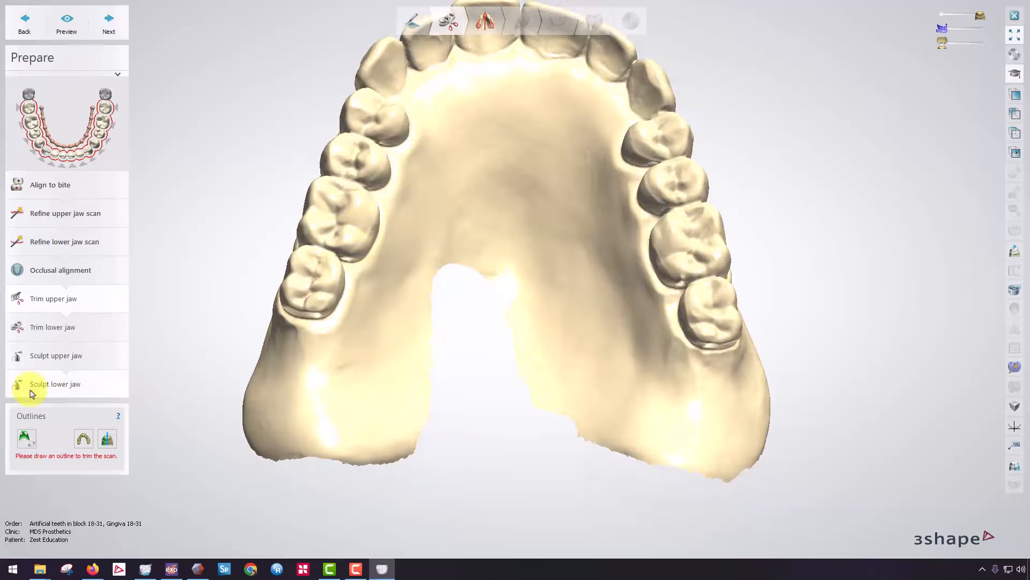
left_click(287, 401)
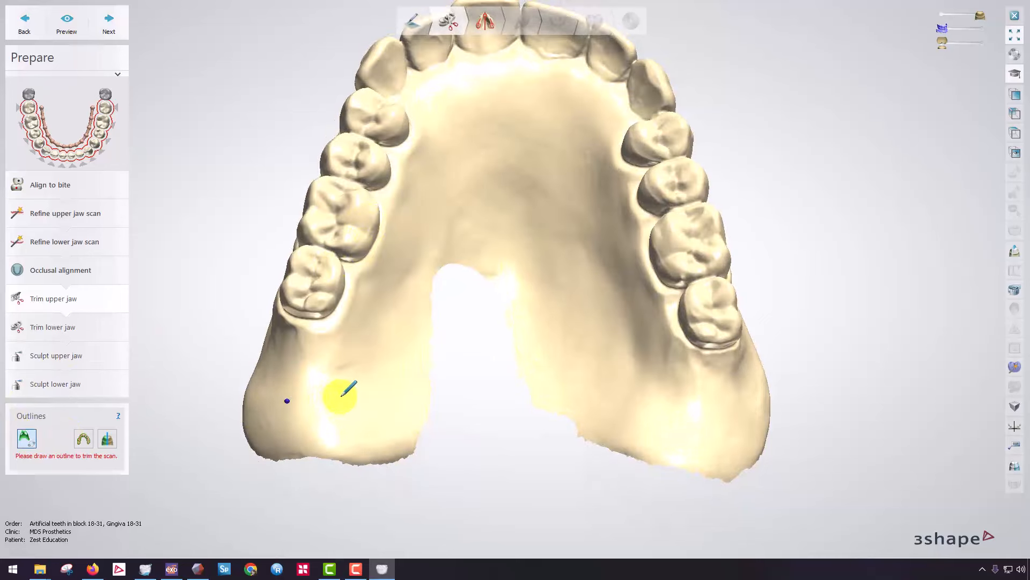
left_click(401, 302)
right_click_drag(414, 257, 421, 218)
left_click(449, 143)
left_click(539, 141)
left_click(591, 189)
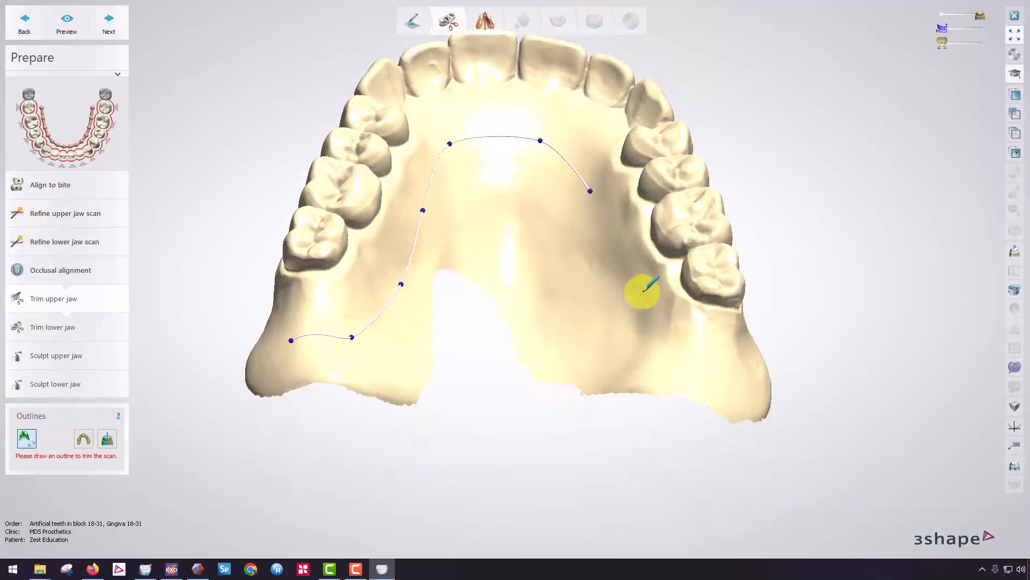
left_click(637, 290)
left_click(692, 322)
- Continue the upper trim outline along the buccal gingiva around the arch and close it at its starting point
right_click_drag(693, 322, 581, 326)
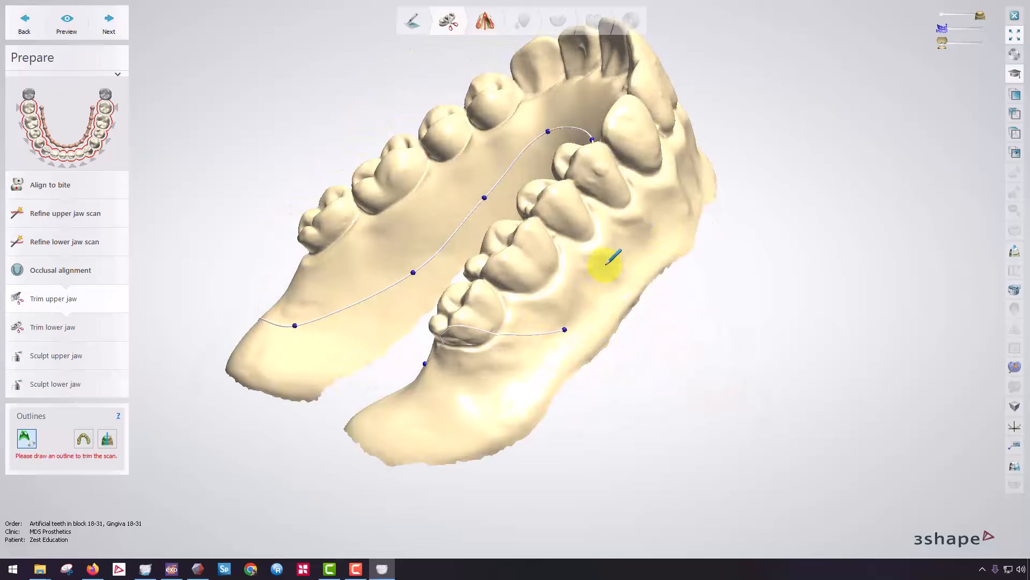
right_click_drag(644, 220, 621, 227)
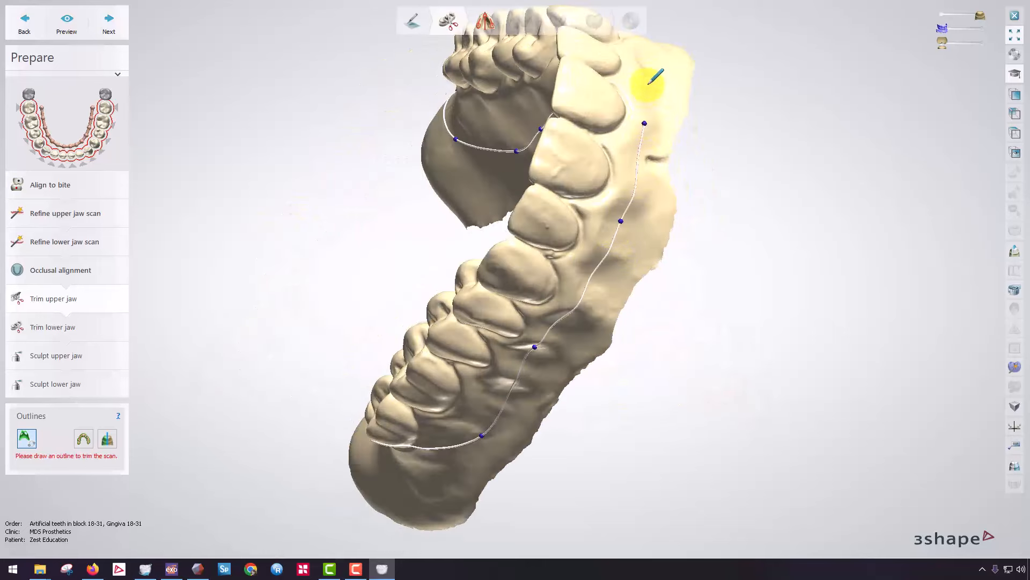
right_click_drag(649, 84, 572, 171)
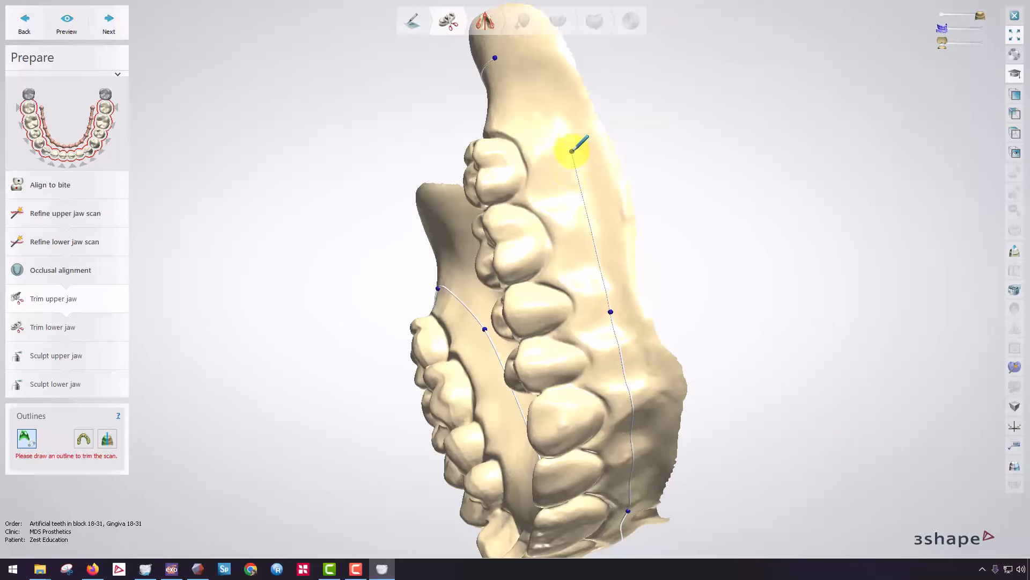
left_click(573, 151)
left_click(495, 55)
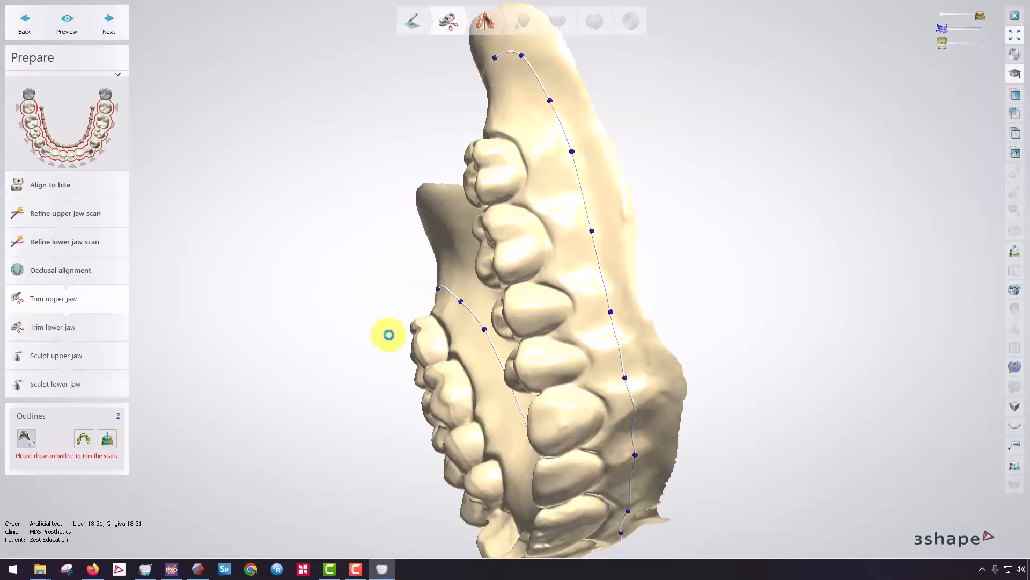
- Move the buccal outline point beside the last molar outward so the upper trim outline includes more gingiva there
right_click_drag(389, 335, 340, 437)
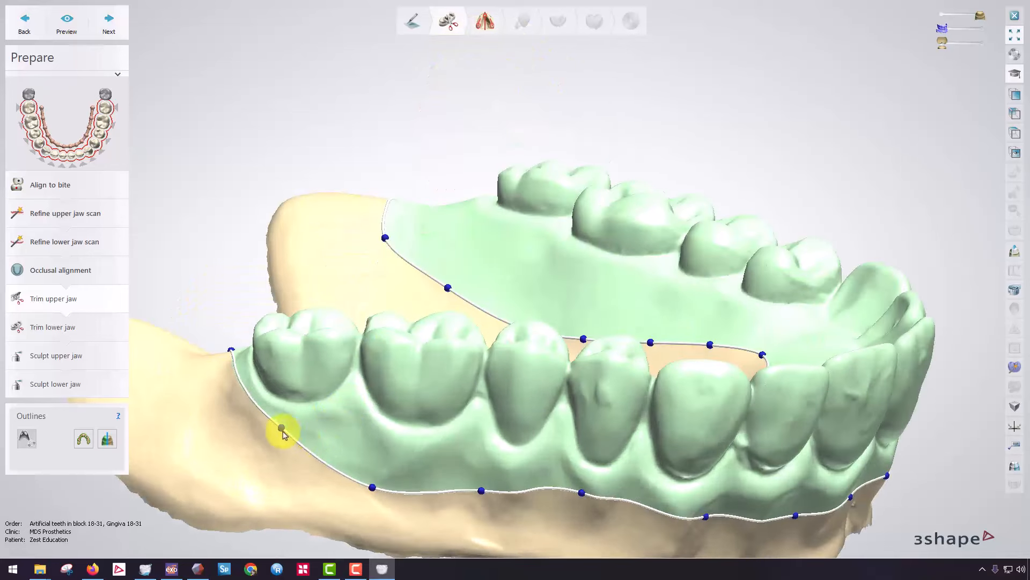
left_click_drag(282, 428, 236, 445)
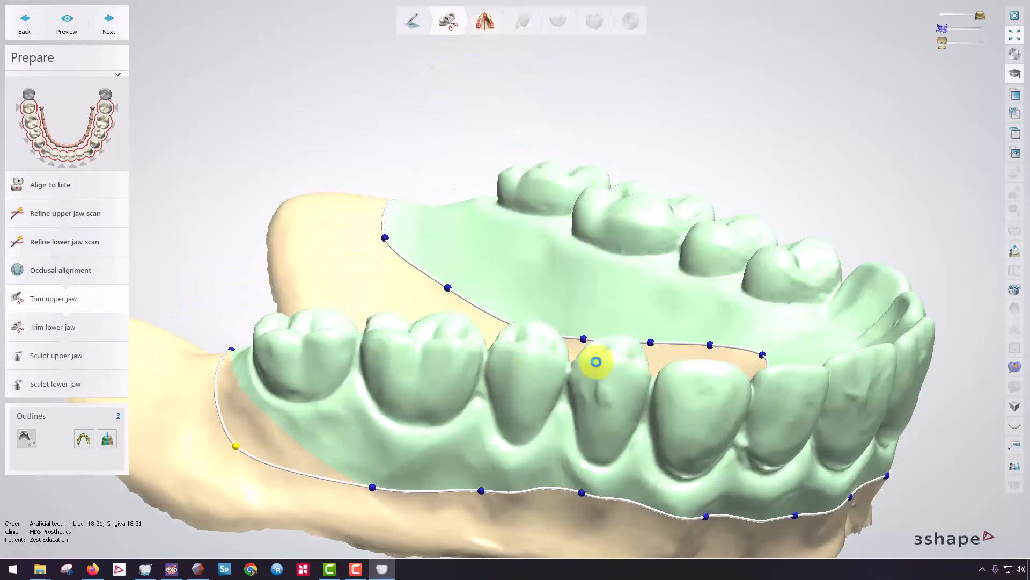
right_click_drag(412, 328, 407, 305)
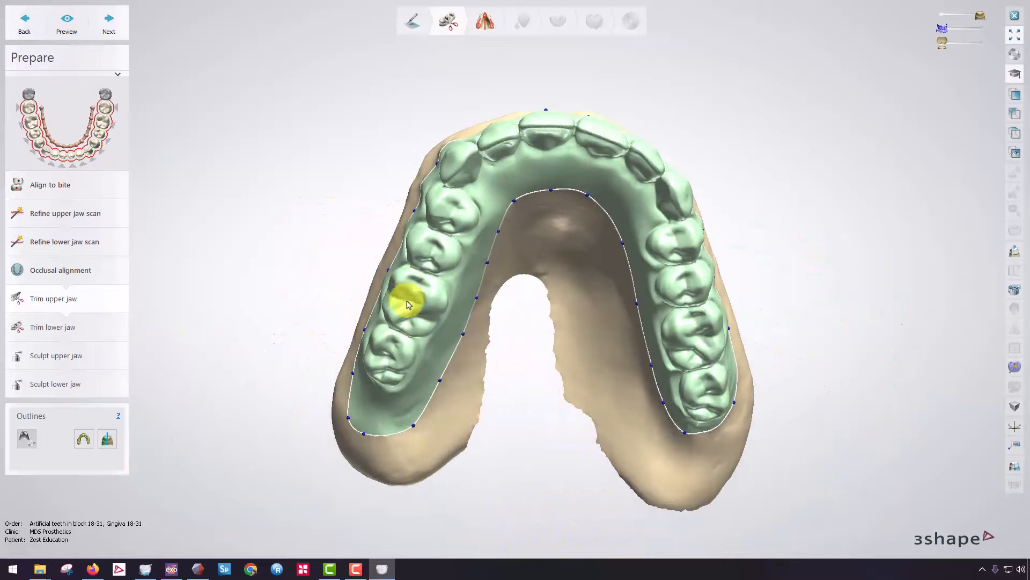
- Preview the trimmed upper jaw, inspect the result and proceed to Trim lower jaw
left_click(75, 26)
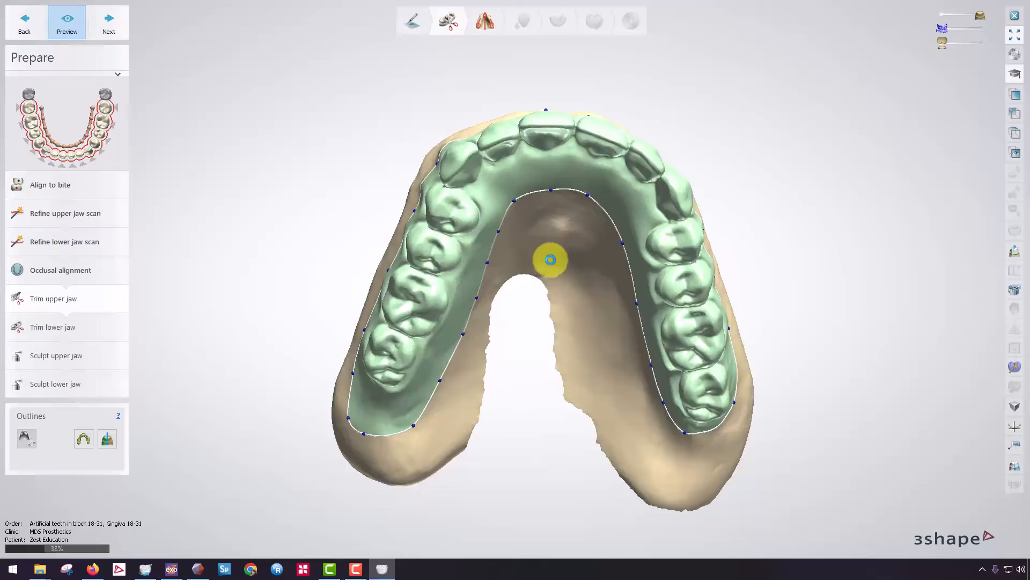
left_click(354, 224)
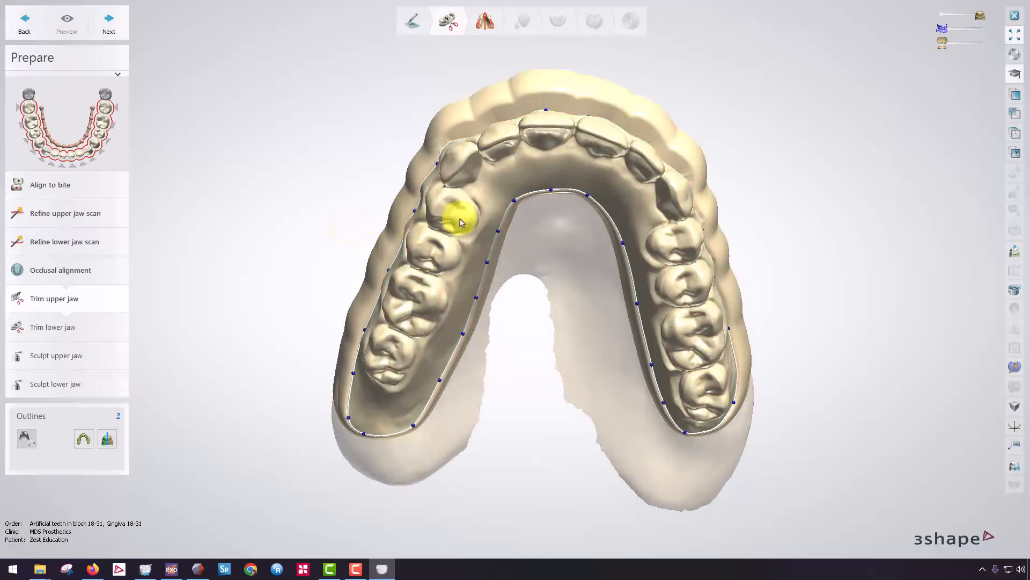
right_click_drag(501, 219, 336, 57)
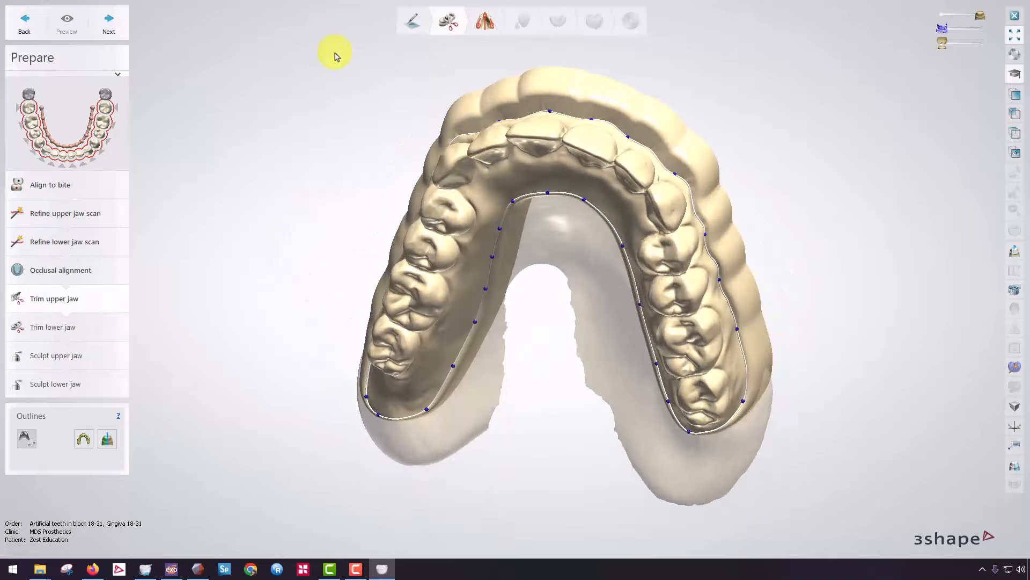
left_click(108, 31)
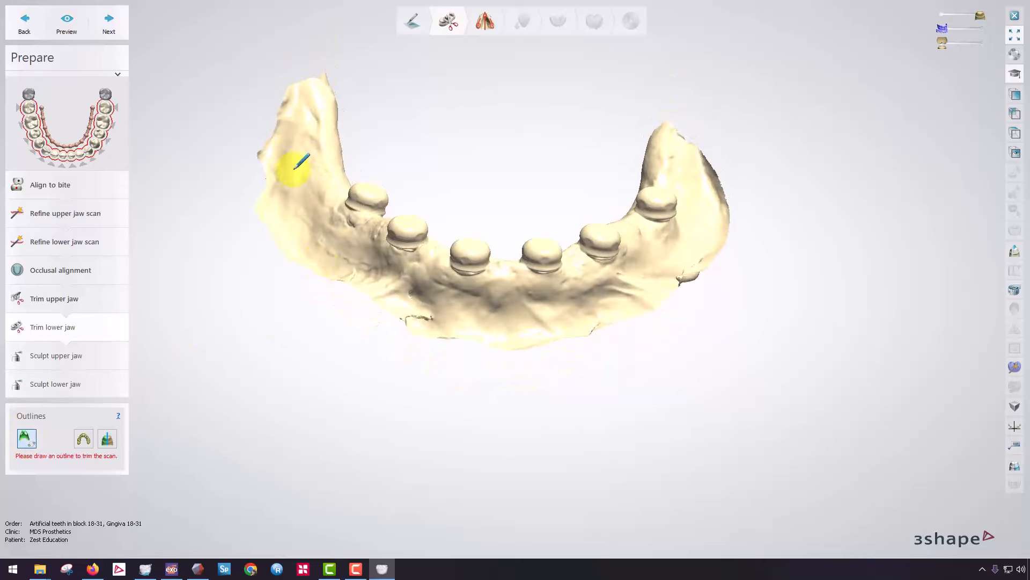
- Draw the lower trim outline along the buccal side of the scan bodies, from one posterior end of the ridge to the other
right_click_drag(294, 169, 279, 180)
left_click(370, 257)
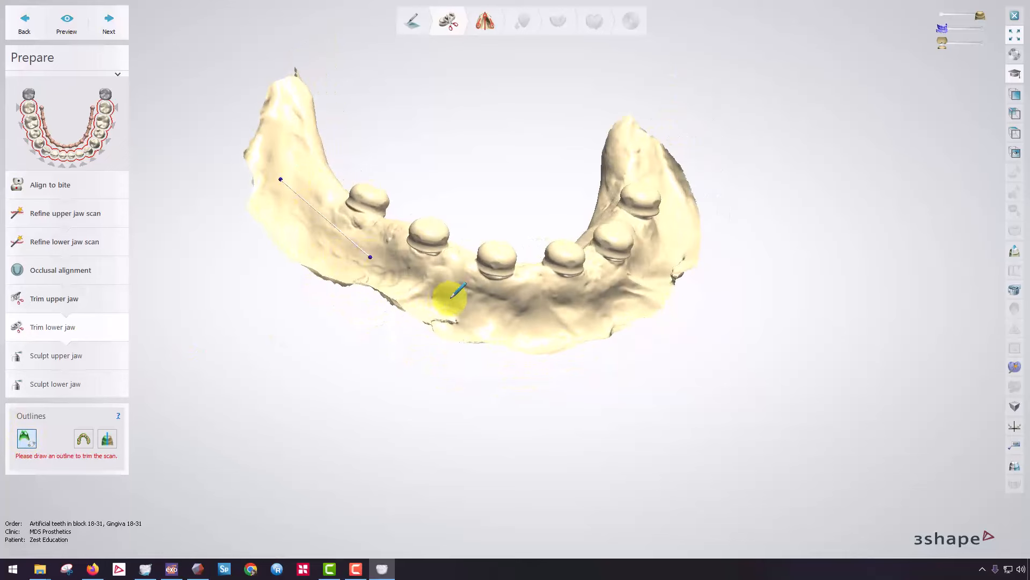
right_click_drag(553, 304, 518, 306)
left_click(570, 299)
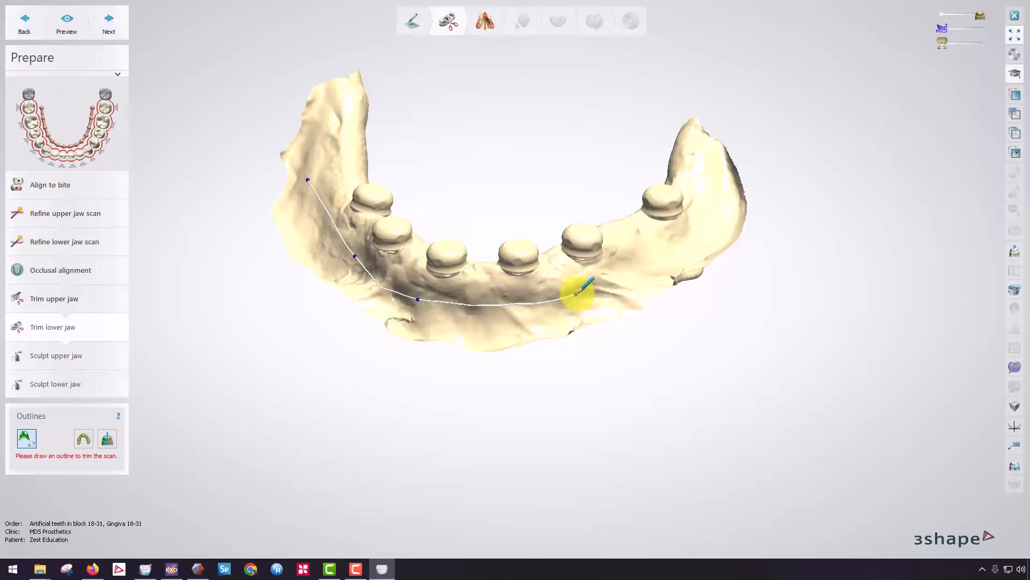
left_click(686, 245)
right_click_drag(704, 222, 693, 250)
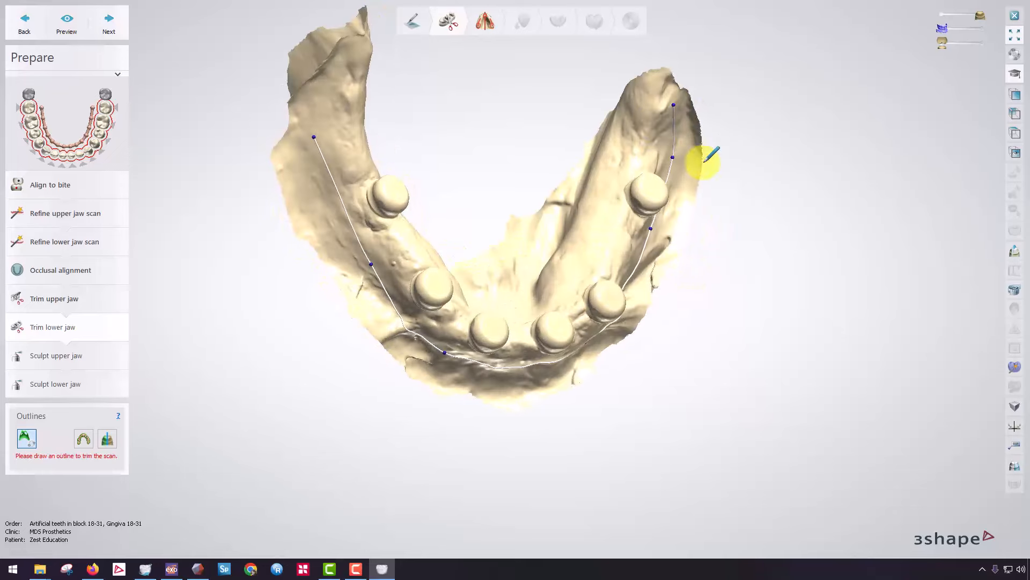
- Carry the lower trim outline around the second posterior end and down the lingual side to the anterior region
right_click_drag(702, 156, 691, 121)
left_click(572, 92)
left_click(535, 134)
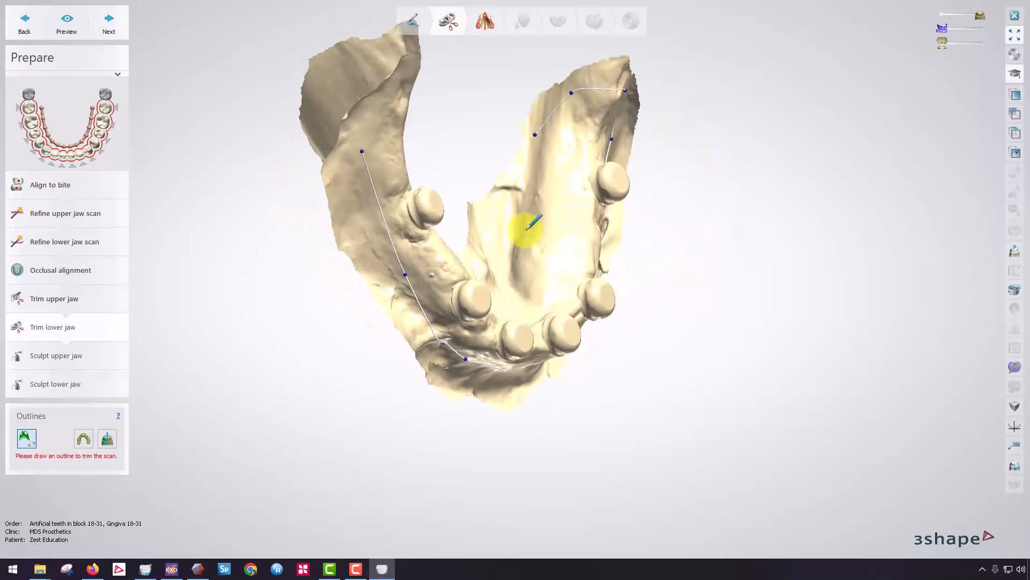
left_click(526, 255)
mouse_move(526, 255)
right_mouse_down()
mouse_move(503, 291)
mouse_move(467, 278)
right_mouse_up()
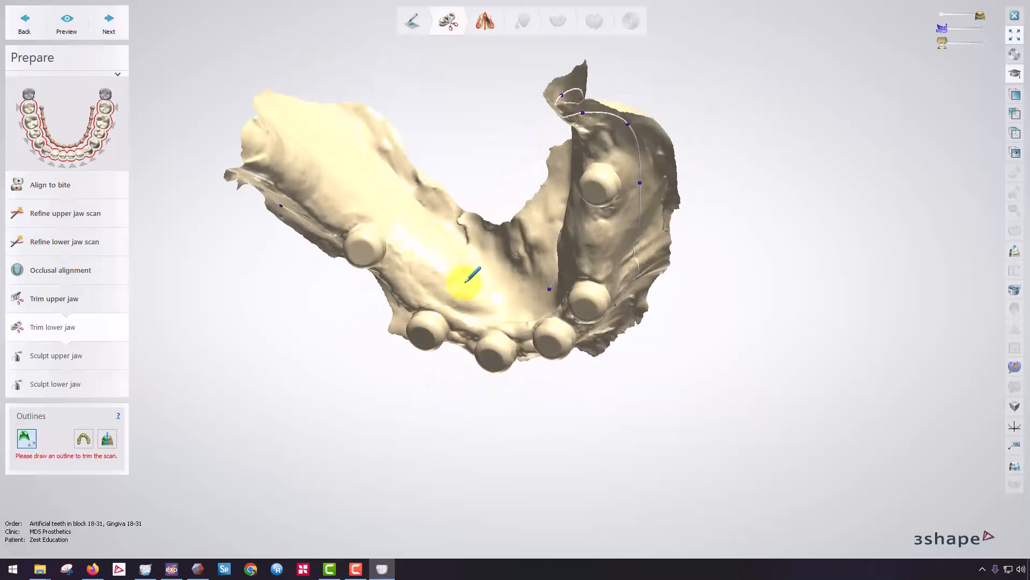
- Continue the lower trim outline along the lingual ridge and around the remaining posterior end, closing it at its starting point
mouse_move(437, 231)
right_mouse_down()
mouse_move(397, 178)
mouse_move(159, 391)
right_mouse_up()
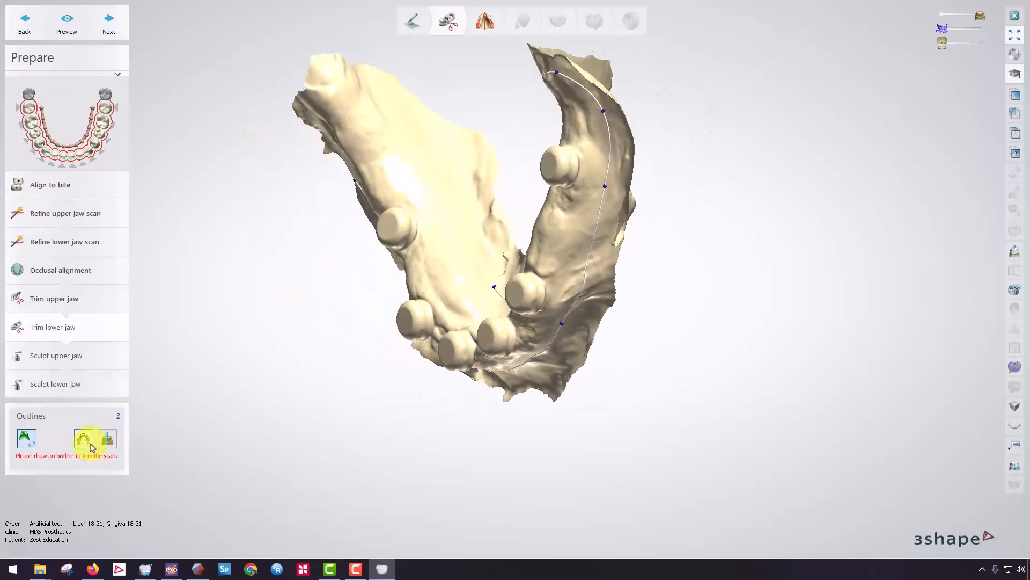
left_click(461, 192)
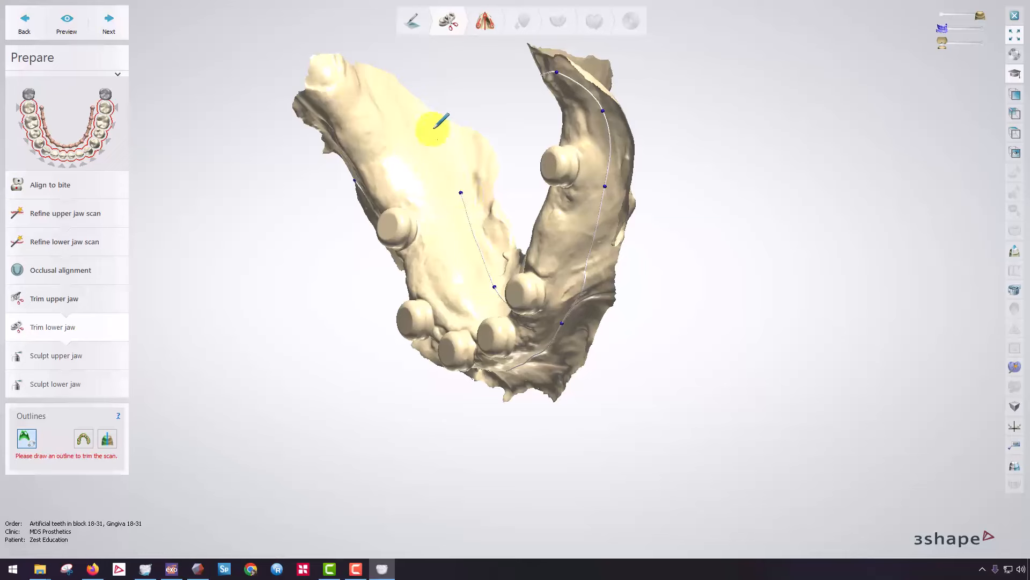
left_click(366, 92)
right_click_drag(366, 92, 368, 100)
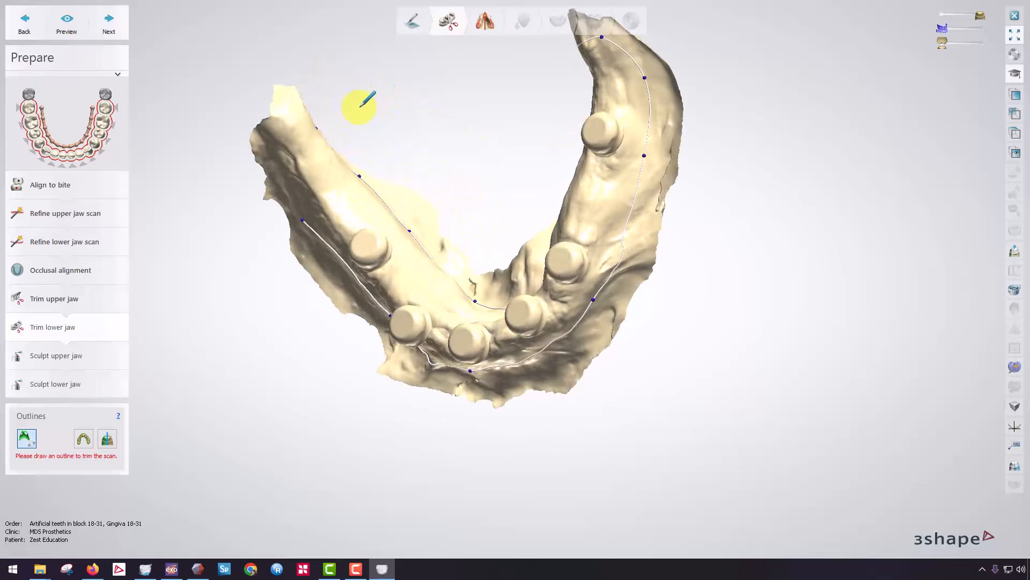
left_click(294, 130)
left_click(281, 162)
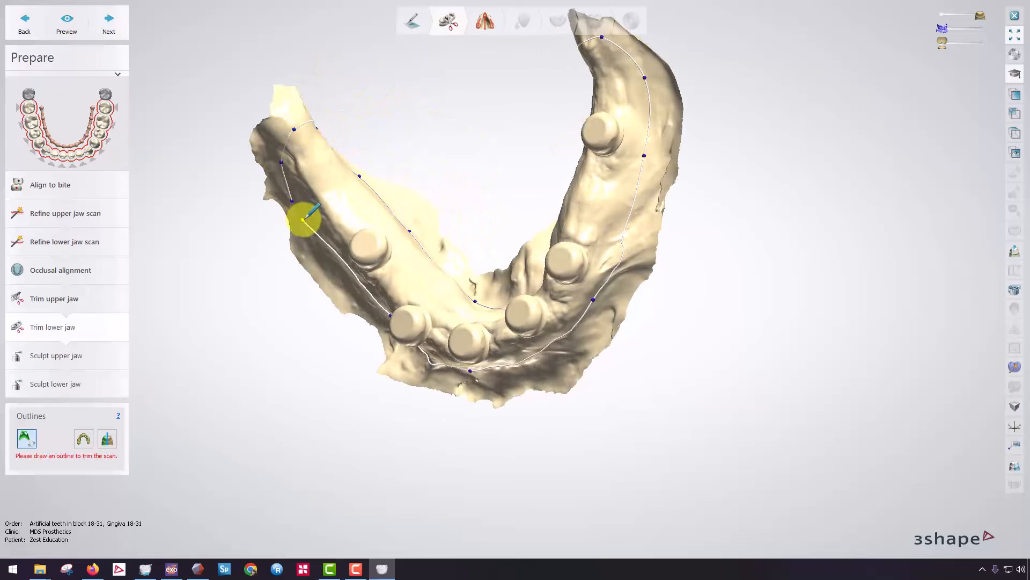
double_click(304, 219)
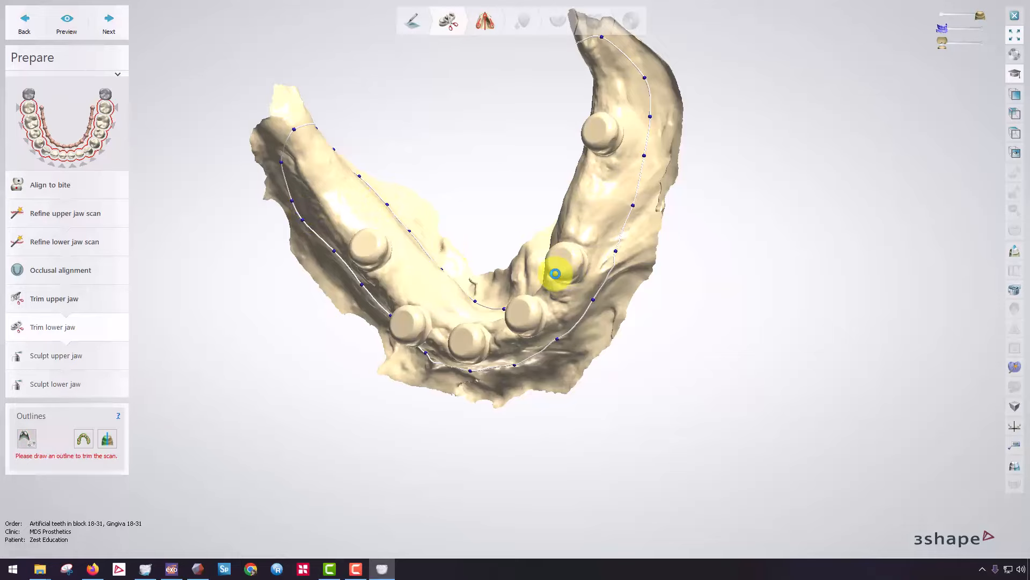
right_click_drag(558, 272, 509, 207)
scroll(506, 226, "up", 5)
scroll(464, 211, "down", 4)
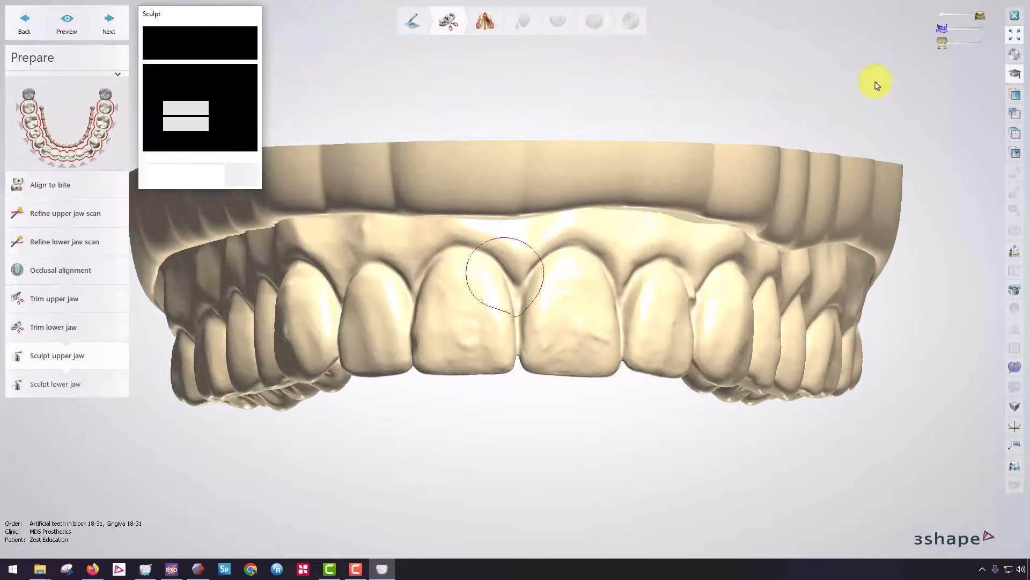
- Show the lower jaw and denture scans with the upper jaw, compare their fit, and leave only the upper jaw visible
left_click(983, 42)
mouse_move(634, 232)
right_mouse_down()
mouse_move(652, 311)
mouse_move(730, 292)
mouse_move(803, 340)
mouse_move(812, 360)
mouse_move(727, 315)
mouse_move(621, 305)
mouse_move(501, 336)
mouse_move(586, 329)
right_mouse_up()
left_click_drag(942, 27, 969, 28)
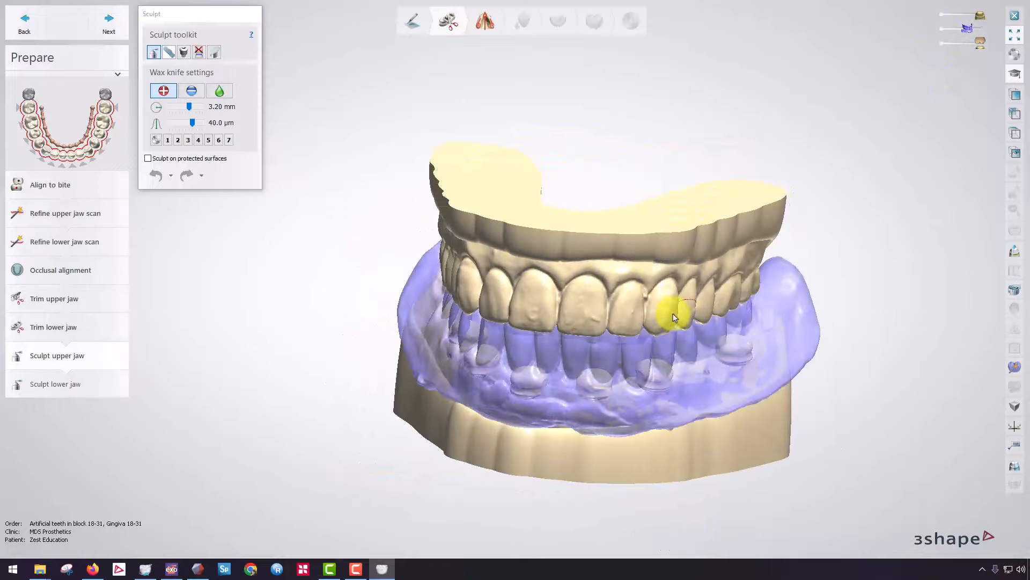
right_click_drag(674, 317, 644, 336)
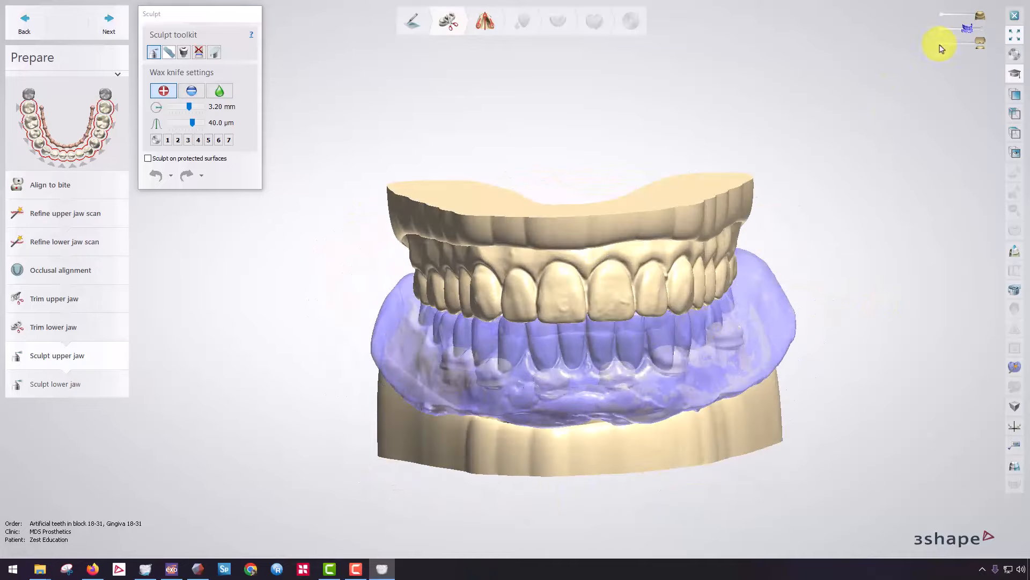
left_click_drag(959, 30, 943, 28)
right_click_drag(585, 344, 467, 215)
left_click(942, 15)
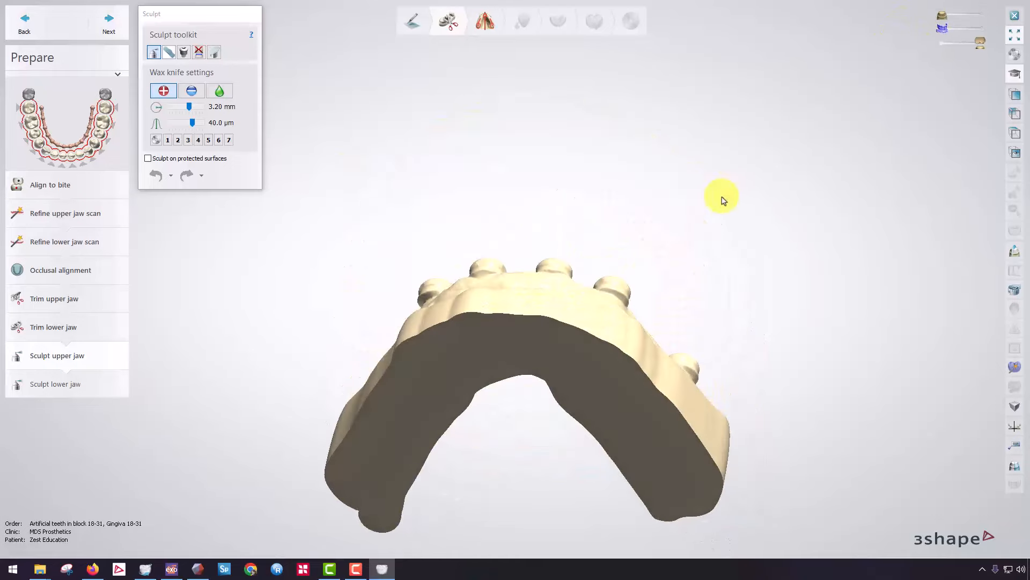
left_click(940, 44)
left_click(979, 16)
- Try smoothing the upper lateral incisor's inner surface with the wax knife at 2.30 mm and 1.40 mm, and undo the smoothing
mouse_move(807, 173)
right_mouse_down()
mouse_move(510, 224)
mouse_move(359, 356)
mouse_move(391, 329)
mouse_move(391, 363)
right_mouse_up()
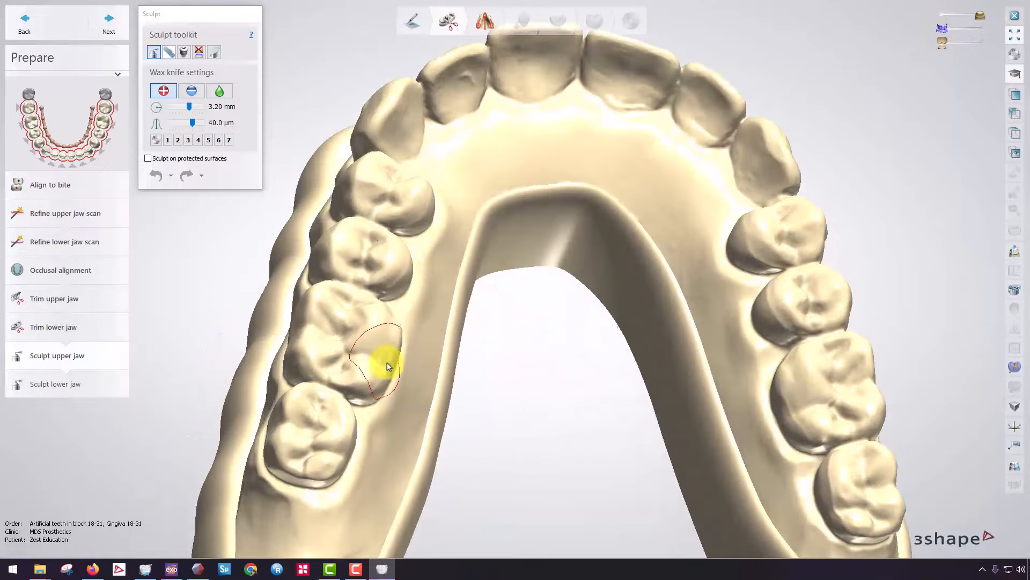
left_click(219, 90)
right_click_drag(447, 86, 453, 87)
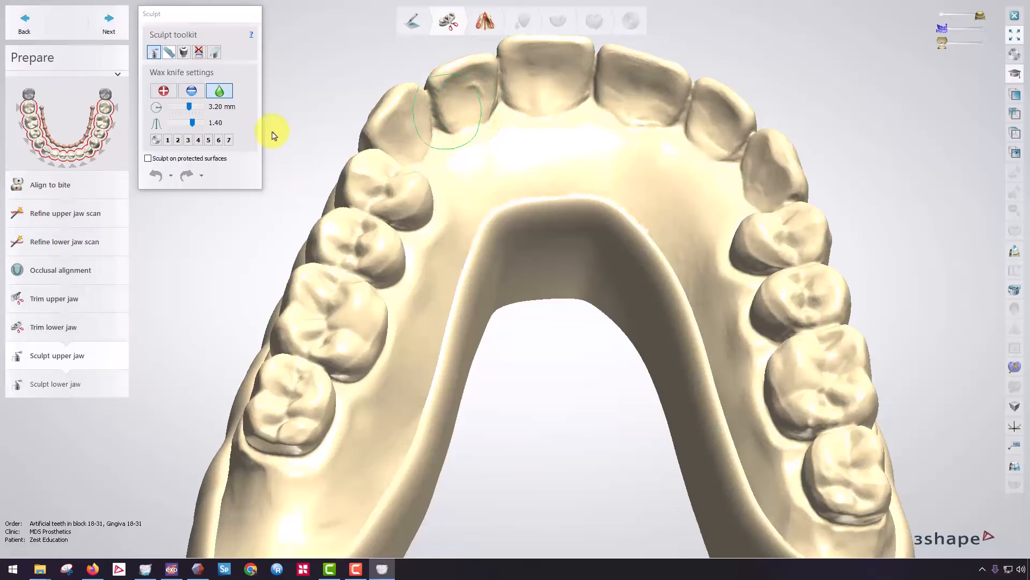
left_click(174, 106)
left_click_drag(475, 91, 474, 99)
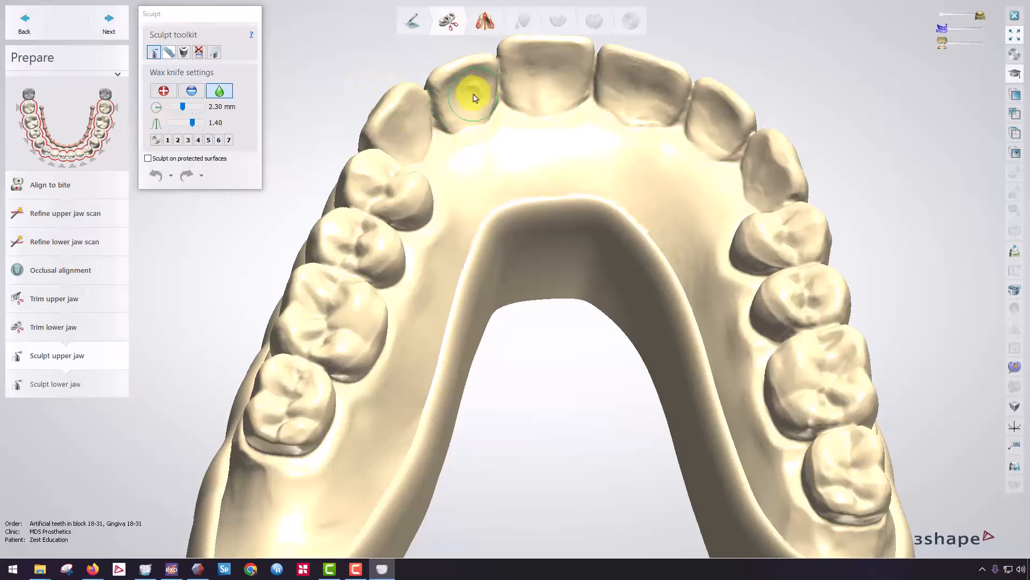
scroll(536, 203, "down", 5)
right_click_drag(536, 202, 392, 168)
scroll(392, 167, "up", 5)
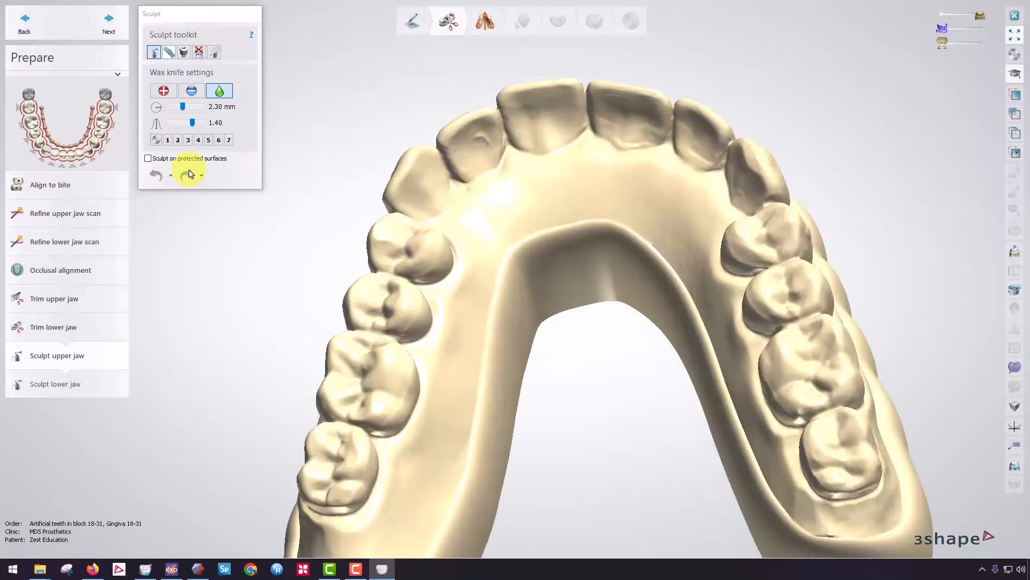
left_click_drag(184, 110, 174, 107)
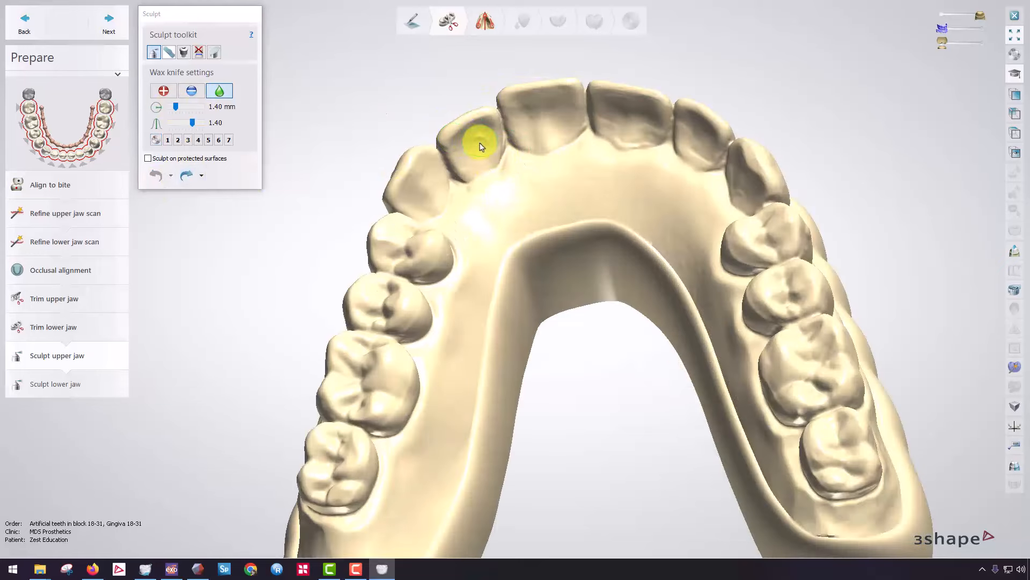
left_click(156, 176)
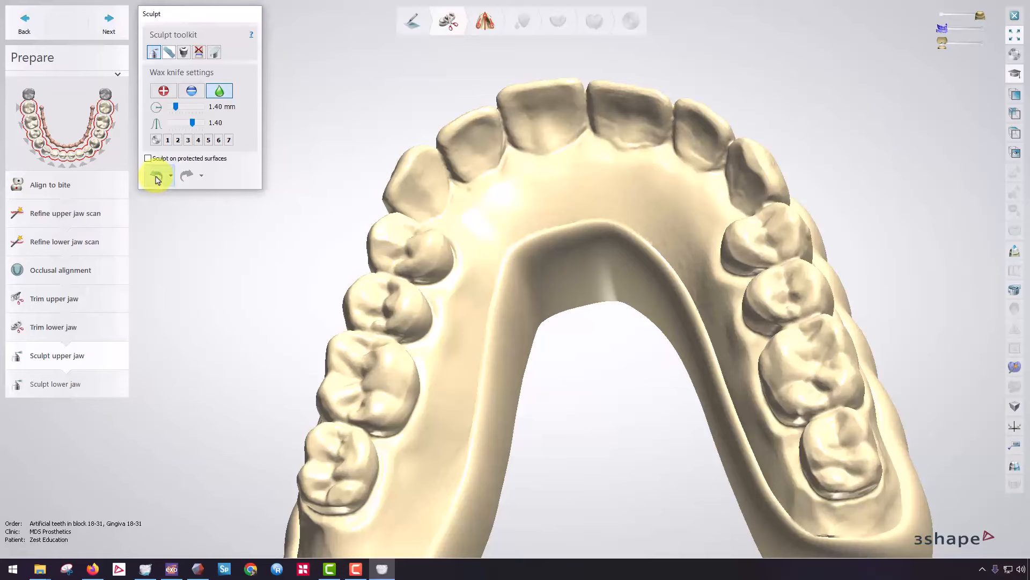
- Finish the upper jaw check without sculpting and proceed to Sculpt lower jaw
scroll(416, 213, "down", 3)
right_click_drag(451, 220, 465, 268)
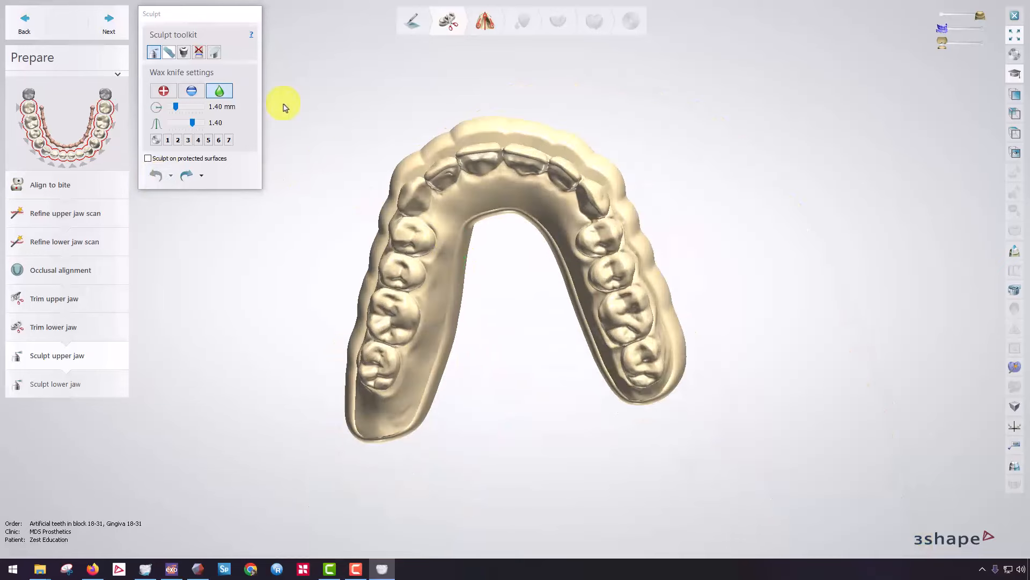
left_click(108, 25)
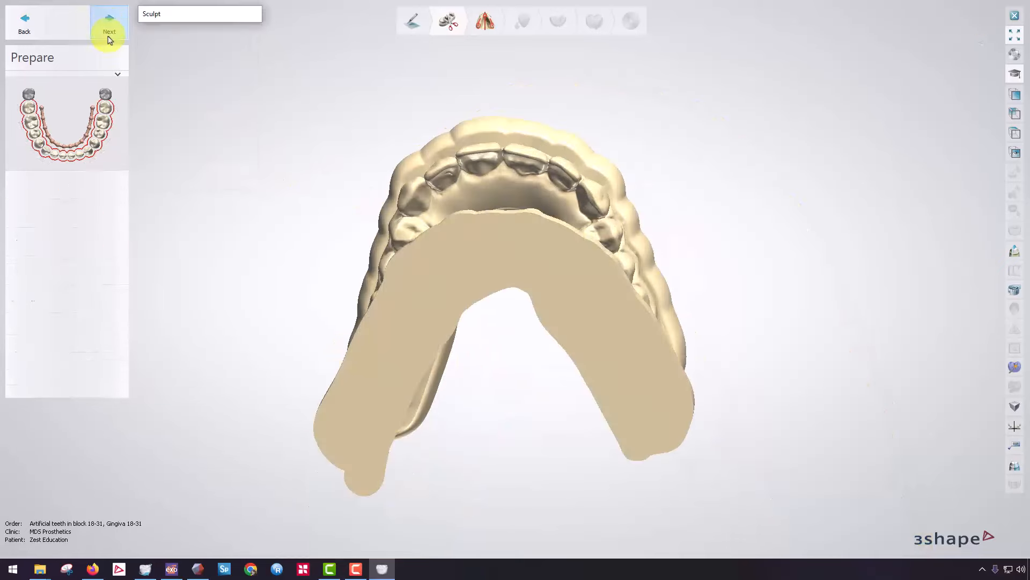
- Examine the trimmed lower jaw model around the scan bodies and along the ridge for areas that need sculpting
mouse_move(482, 250)
right_mouse_down()
mouse_move(497, 170)
mouse_move(392, 207)
mouse_move(387, 184)
mouse_move(418, 185)
mouse_move(566, 248)
mouse_move(594, 288)
mouse_move(439, 242)
mouse_move(369, 272)
mouse_move(467, 256)
mouse_move(421, 310)
mouse_move(362, 292)
mouse_move(393, 276)
mouse_move(375, 246)
mouse_move(401, 252)
mouse_move(379, 234)
mouse_move(410, 246)
mouse_move(389, 258)
mouse_move(450, 252)
right_mouse_up()
scroll(389, 257, "down", 3)
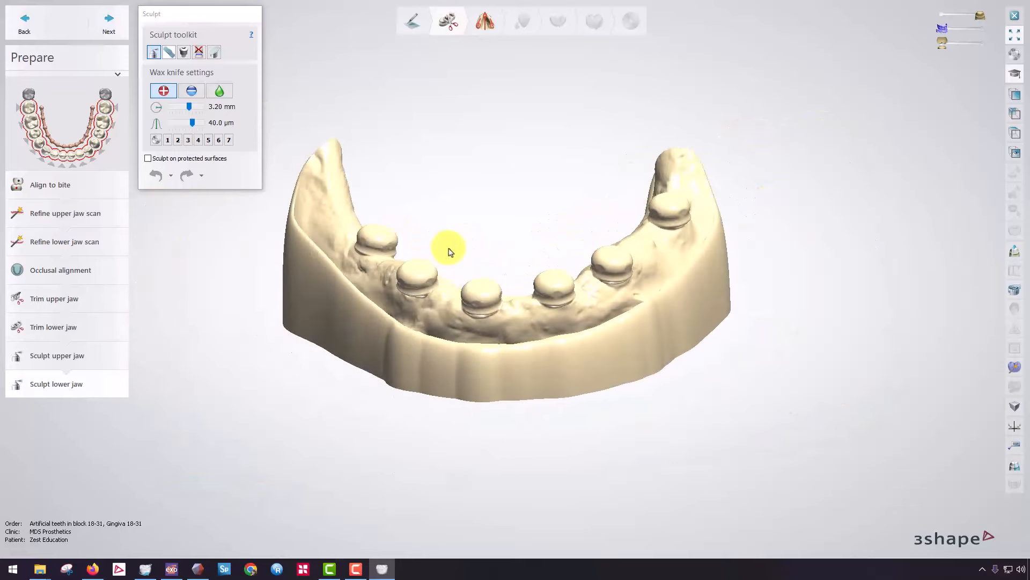
right_click_drag(470, 288, 500, 292)
right_click_drag(361, 246, 504, 375)
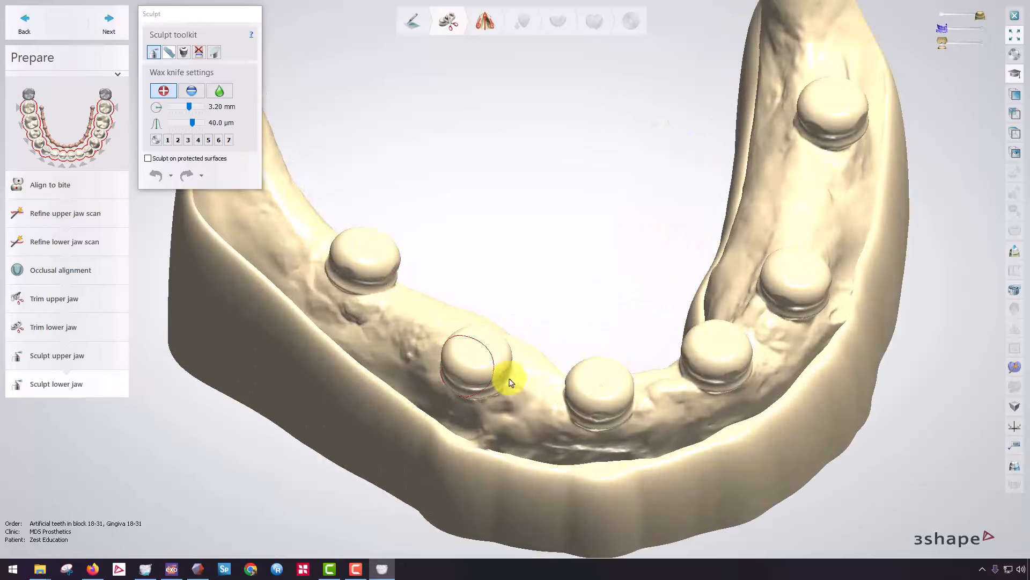
right_click_drag(660, 294, 504, 260)
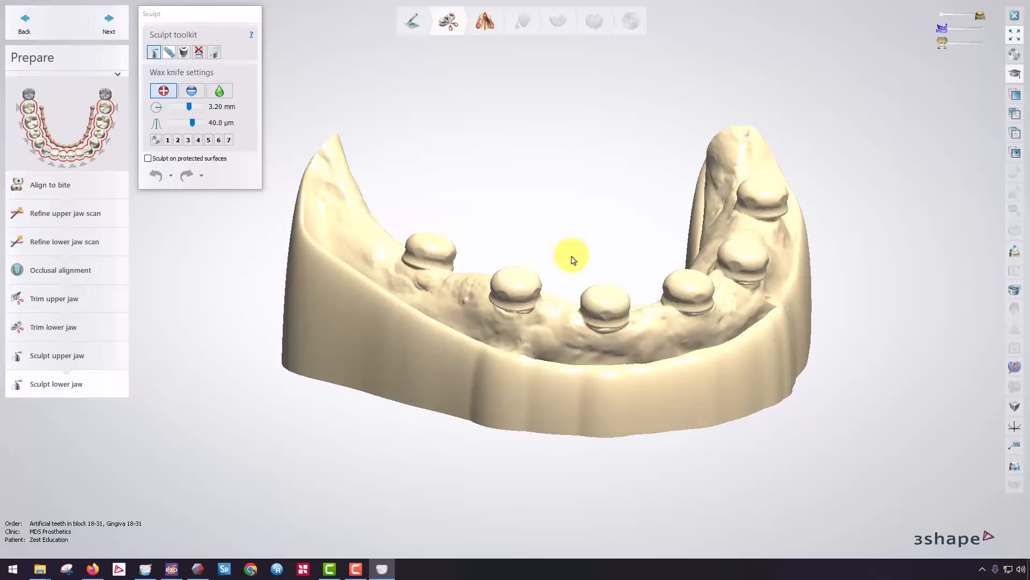
mouse_move(579, 281)
right_mouse_down()
mouse_move(572, 265)
mouse_move(558, 296)
right_mouse_up()
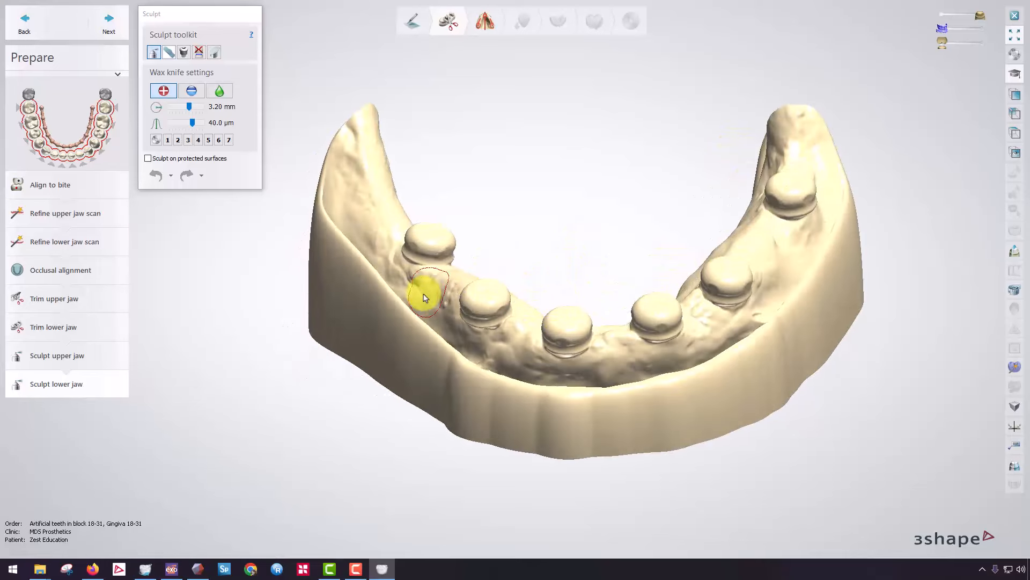
right_click_drag(423, 295, 430, 280)
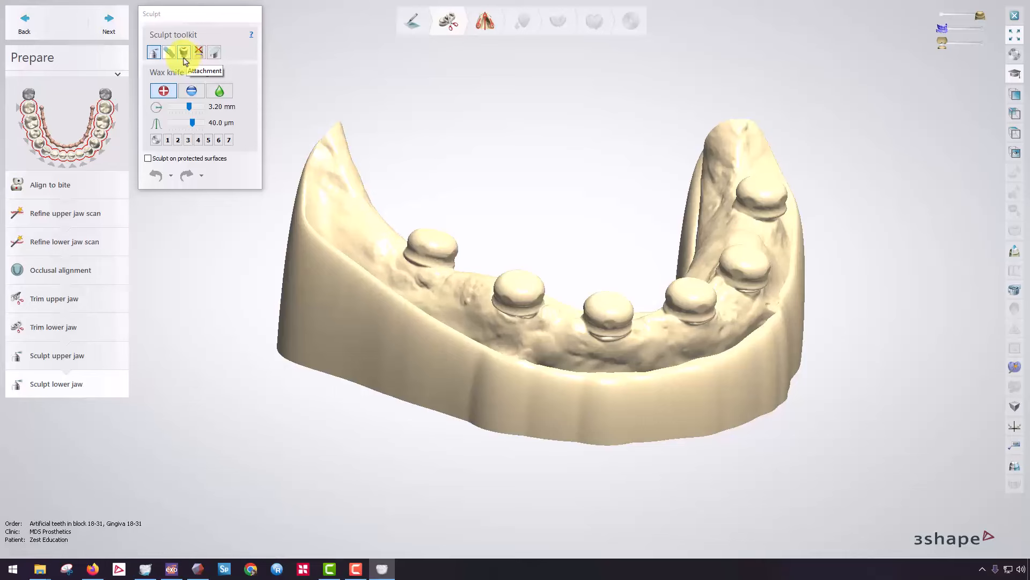
right_click_drag(477, 266, 531, 302)
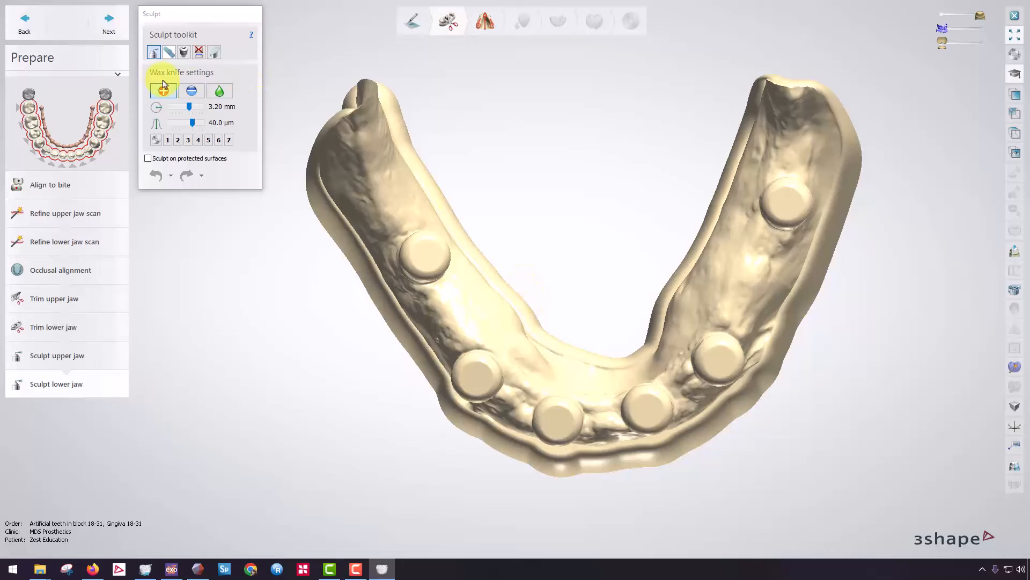
- Proceed to Model analysis and define the occlusal plane with points on both last molars and the lower incisal midline of the denture scan
left_click(110, 27)
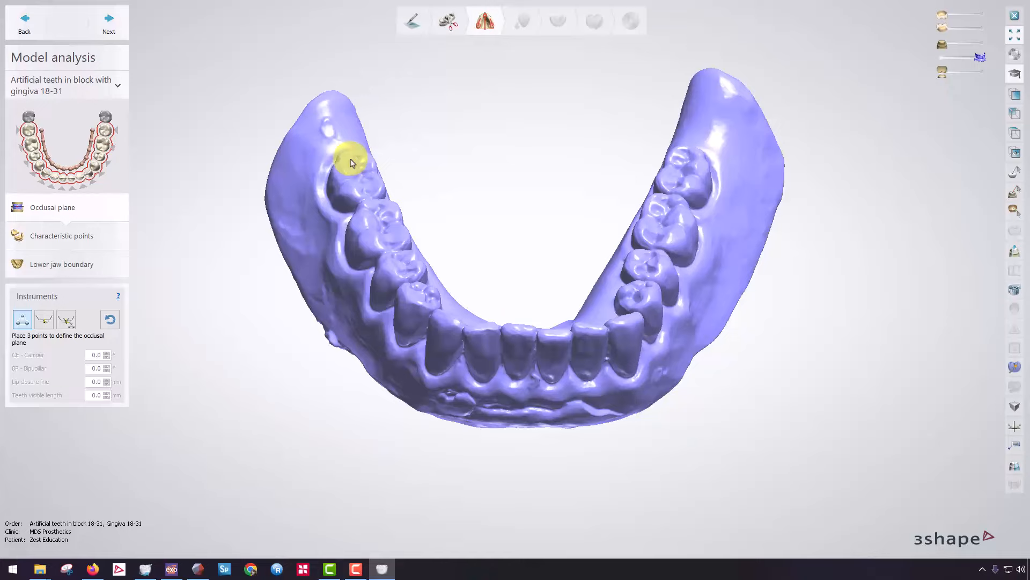
left_click(536, 334)
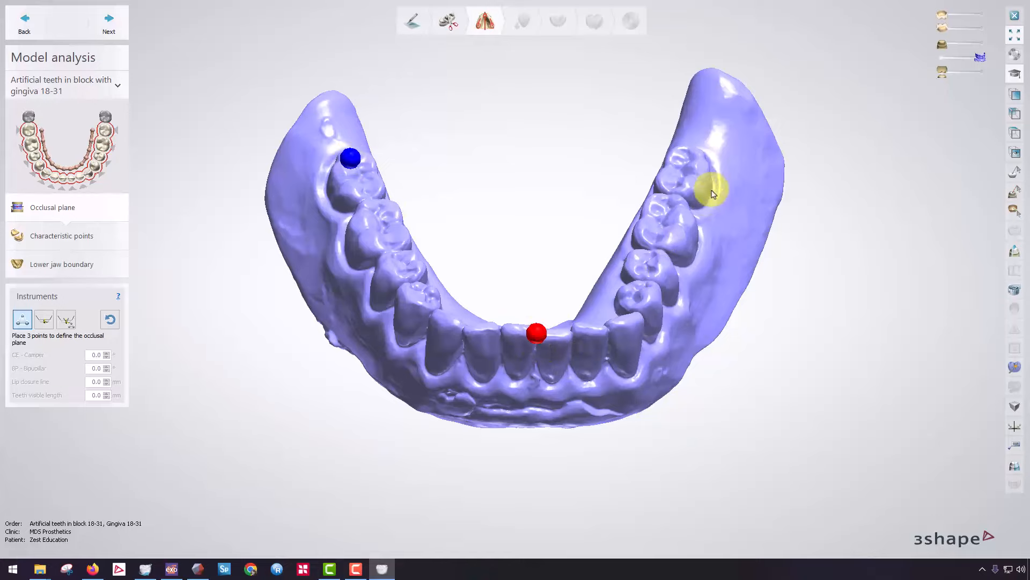
left_click(693, 163)
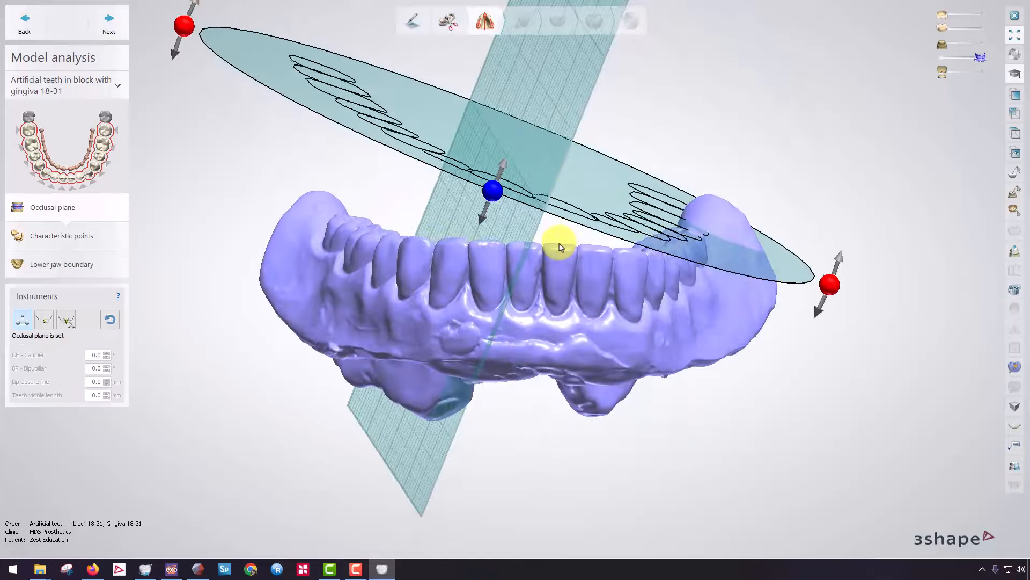
- Level the occlusal plane with the denture's lower teeth, lower it onto the incisal edges, and shift the midline plane sideways
left_click_drag(833, 299, 823, 168)
left_click_drag(508, 179, 508, 239)
right_click_drag(508, 239, 628, 375)
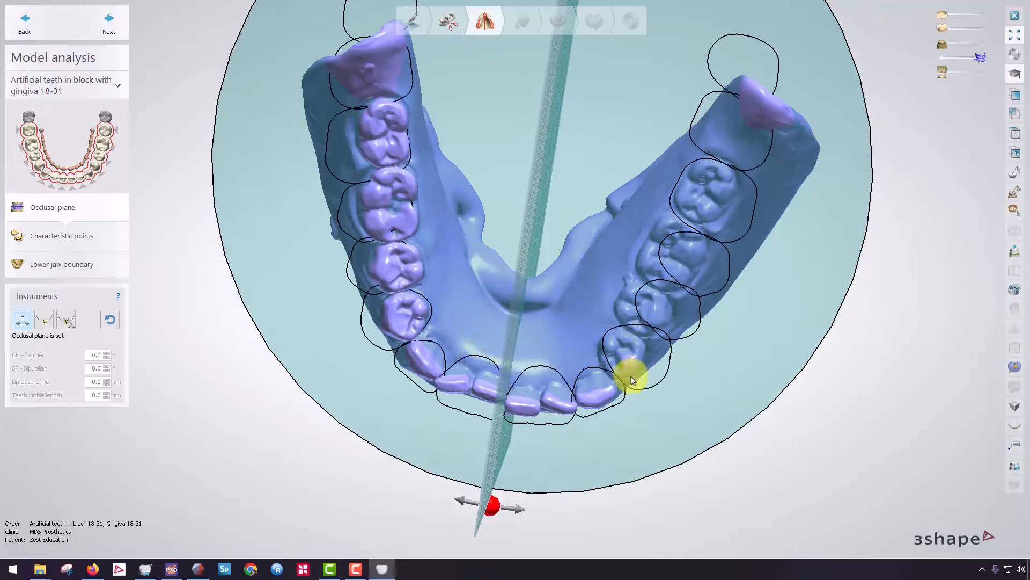
left_click_drag(498, 519, 453, 494)
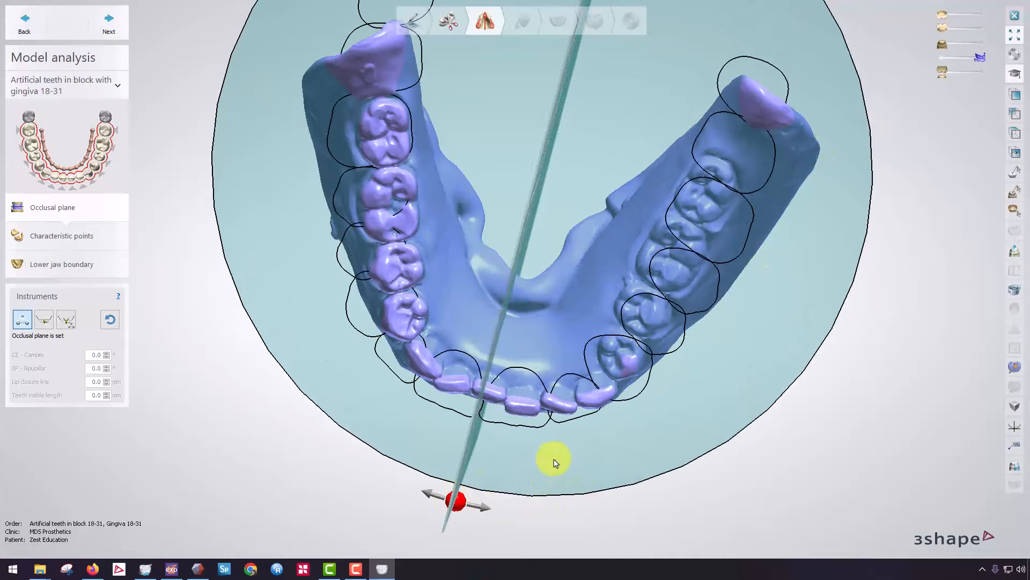
right_click_drag(555, 460, 708, 369)
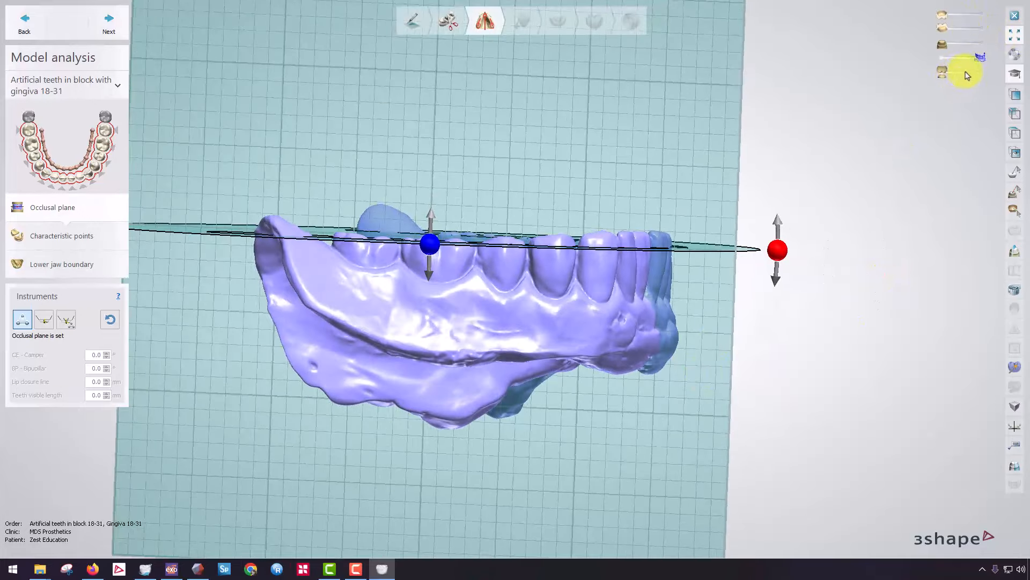
- Show the upper jaw over the denture scan and align the midline plane between the upper central incisors
left_click(944, 71)
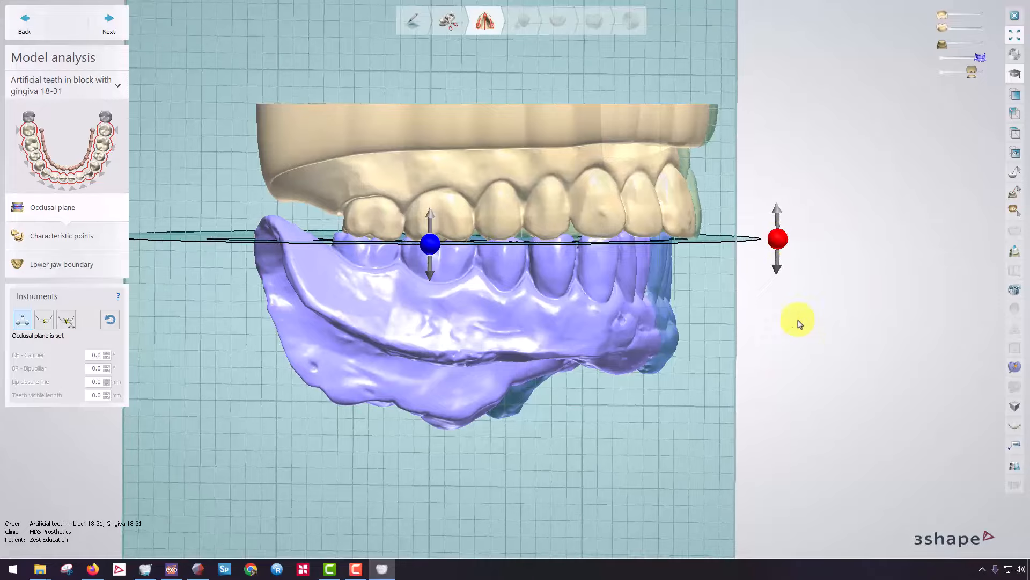
right_click_drag(800, 322, 755, 333)
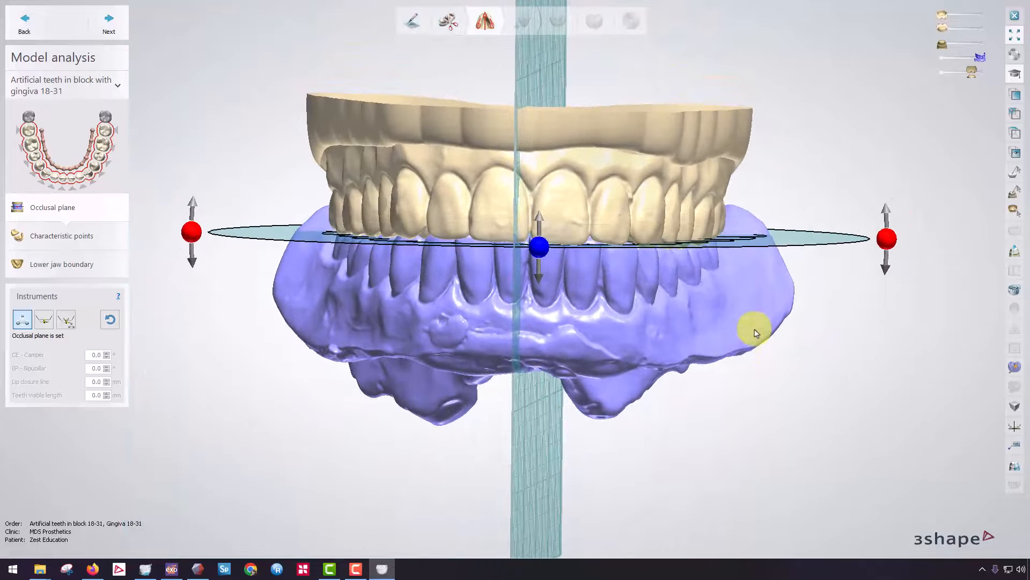
right_click_drag(887, 239, 660, 350)
left_click_drag(510, 487, 519, 488)
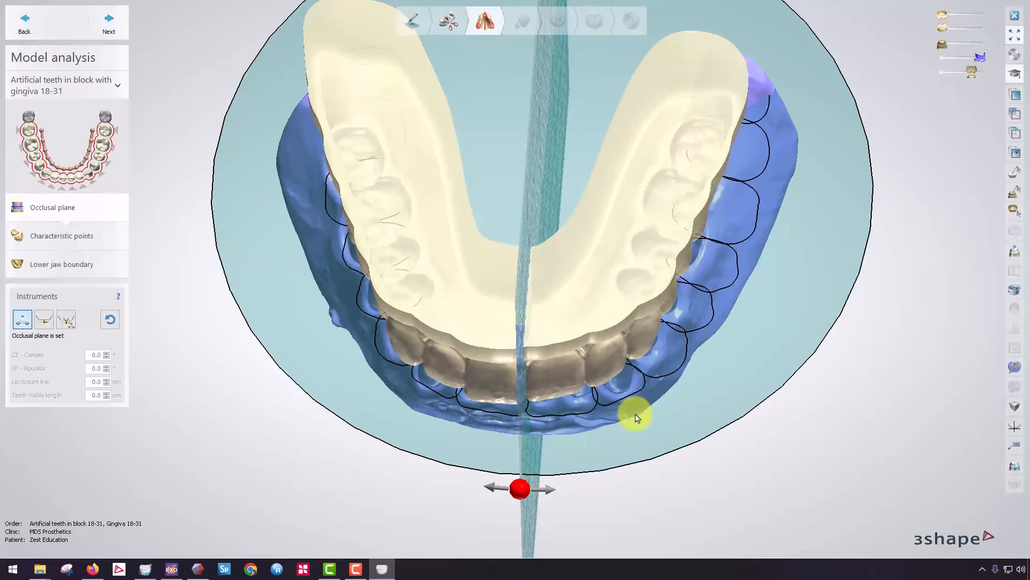
right_click_drag(649, 449, 654, 395)
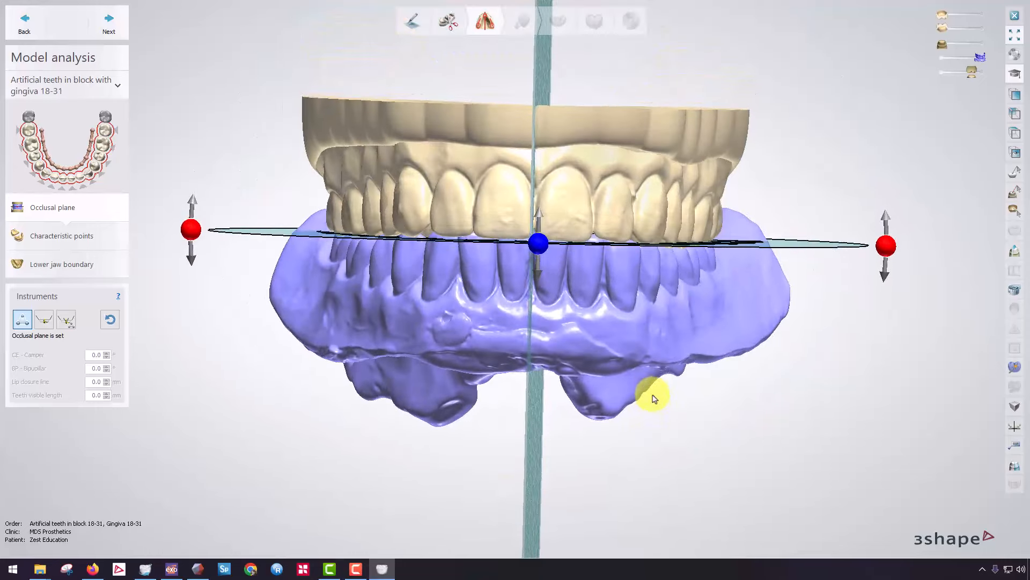
- Proceed to the characteristic points and mark the center, buccal and lingual points of the first retromolar pad
left_click(117, 31)
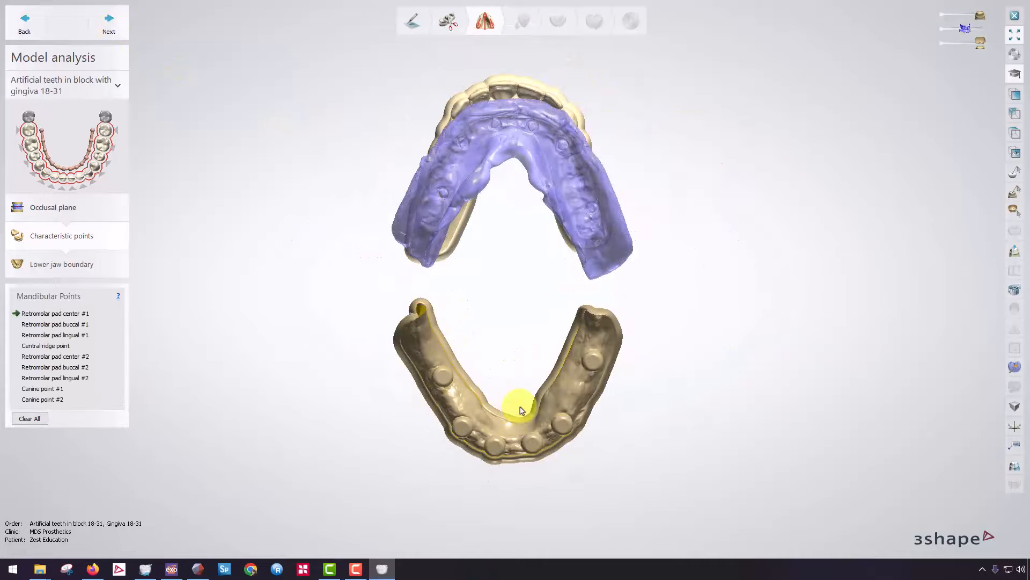
scroll(460, 368, "up", 3)
right_click_drag(460, 368, 355, 274)
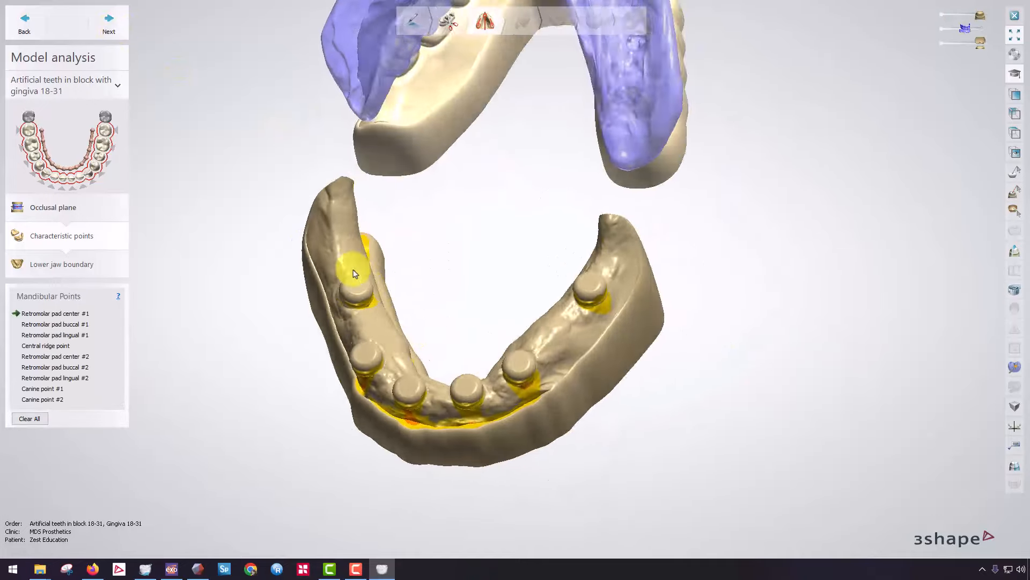
scroll(355, 273, "up", 2)
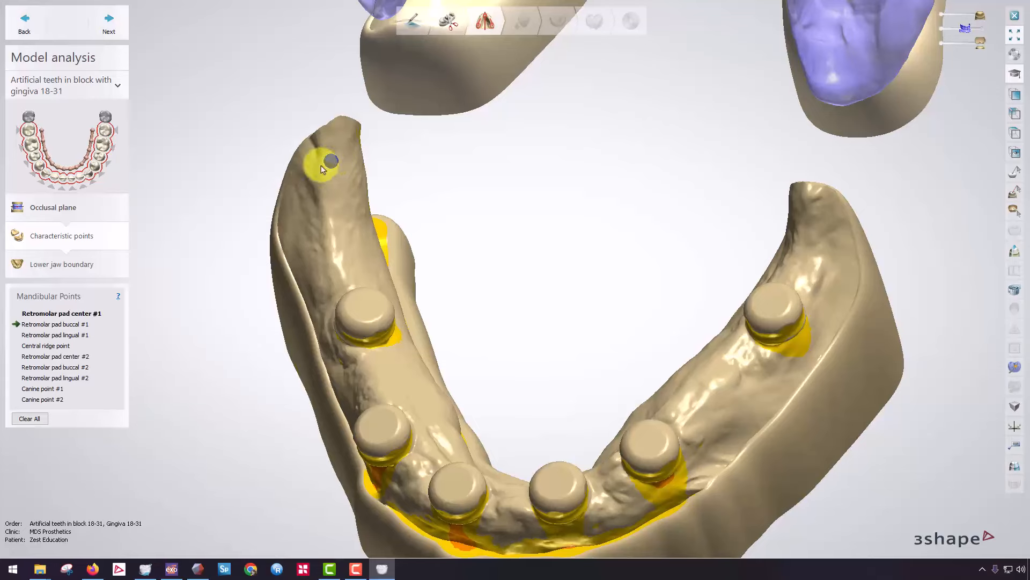
right_click_drag(309, 182, 361, 167)
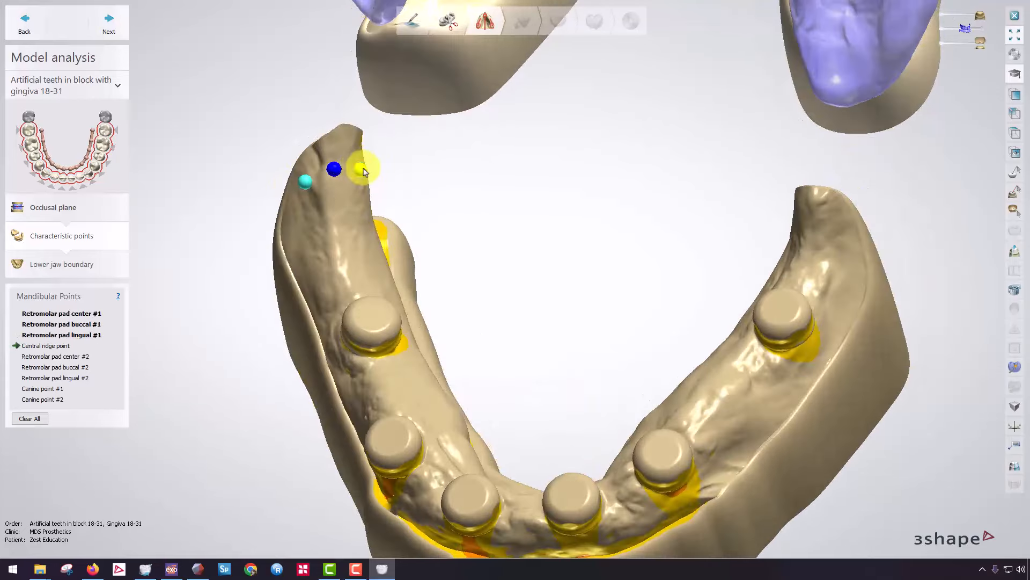
- Mark the central ridge point between the two front scan bodies and the center, buccal and lingual points of the second retromolar pad
middle_click_drag(586, 451, 531, 308)
right_click_drag(532, 309, 542, 338)
middle_click_drag(542, 338, 545, 295)
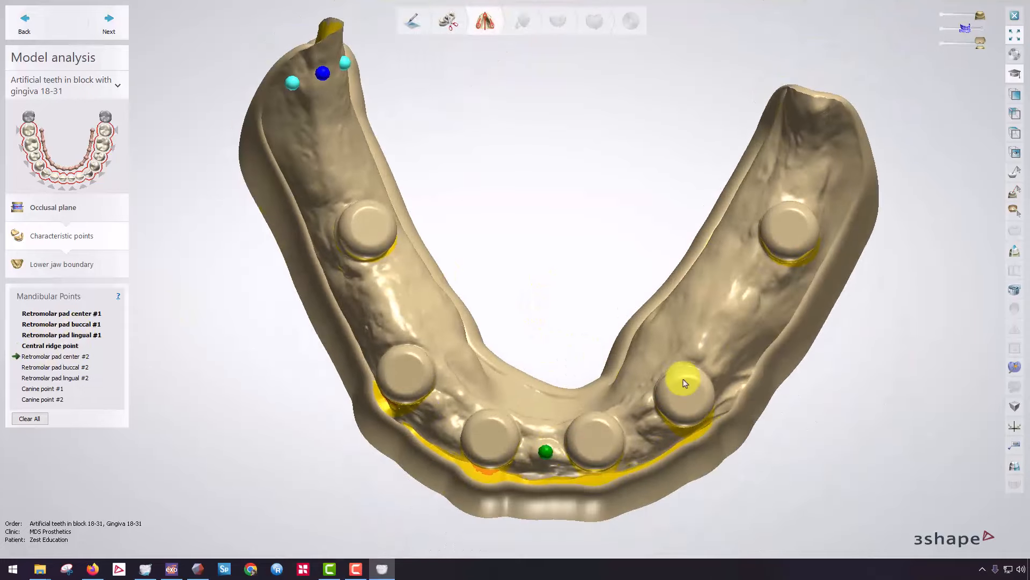
right_click_drag(684, 384, 820, 221)
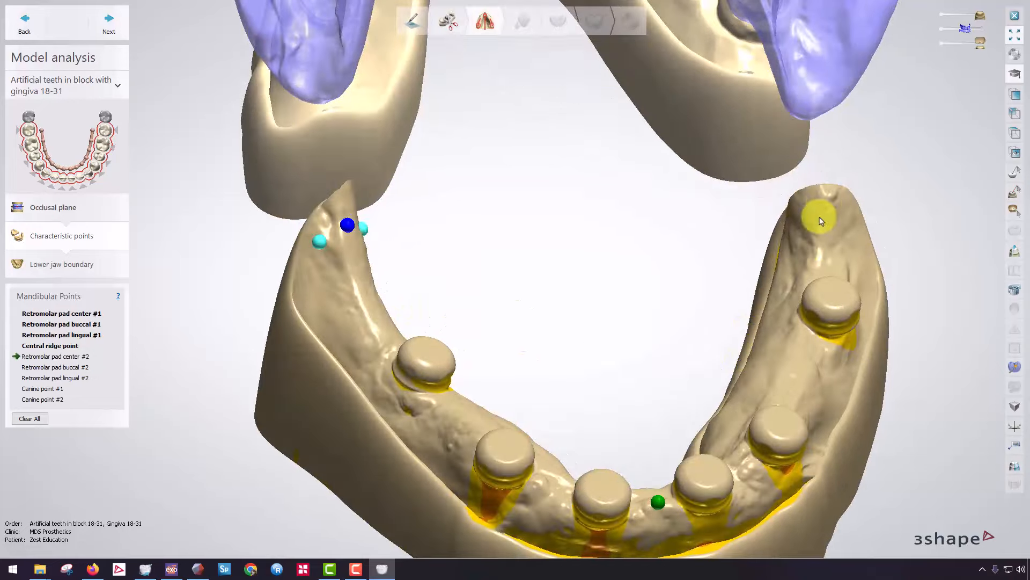
left_click(854, 214)
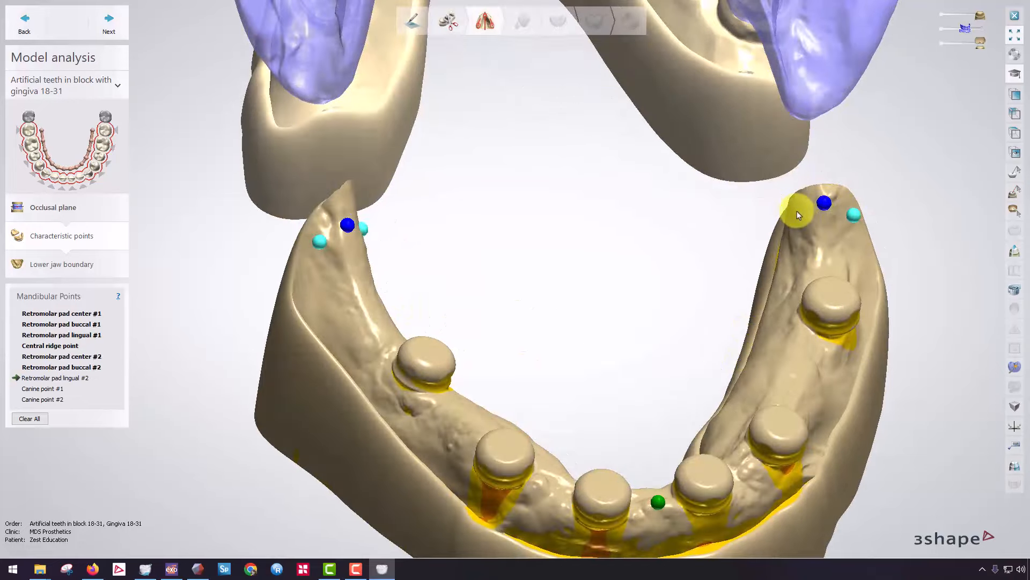
- Mark canine points #1 and #2 at the second scan body from the midline on each side
scroll(633, 352, "down", 3)
right_click_drag(633, 352, 377, 379)
left_click(385, 367)
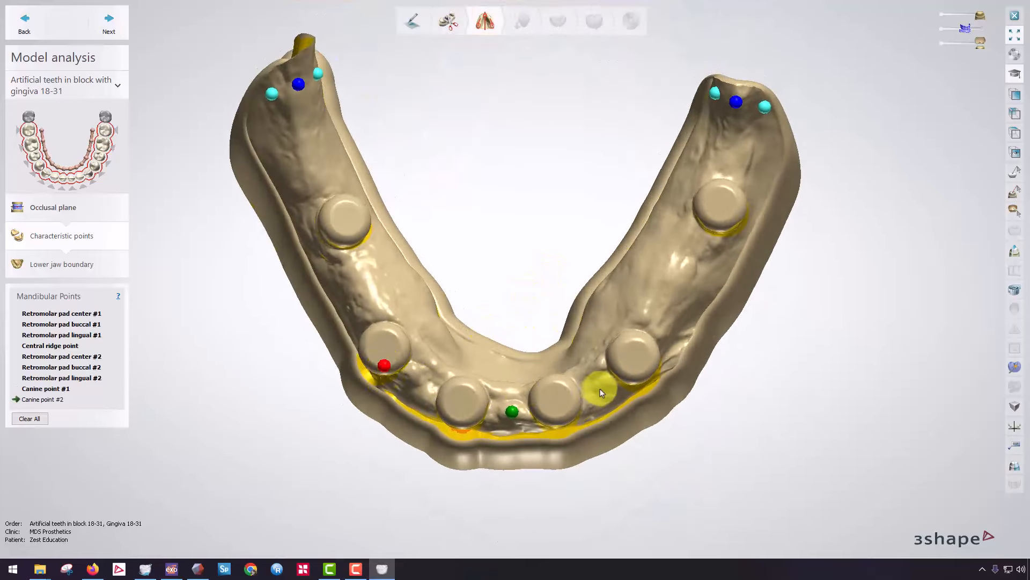
left_click(633, 373)
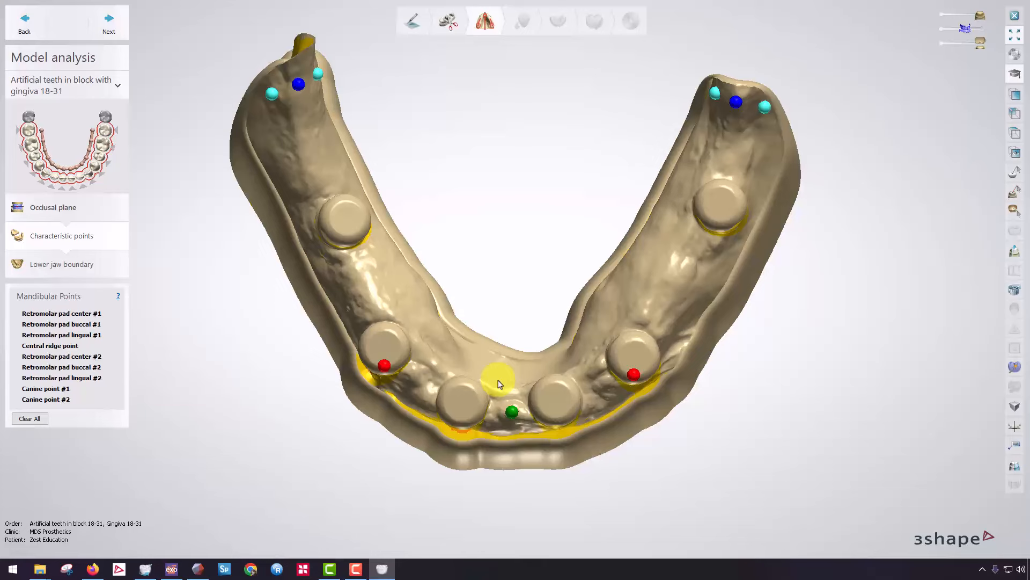
- Proceed to the lower jaw boundary and check the denture coverage with the wax rim overlaid semi-transparently on the jaw
left_click(109, 38)
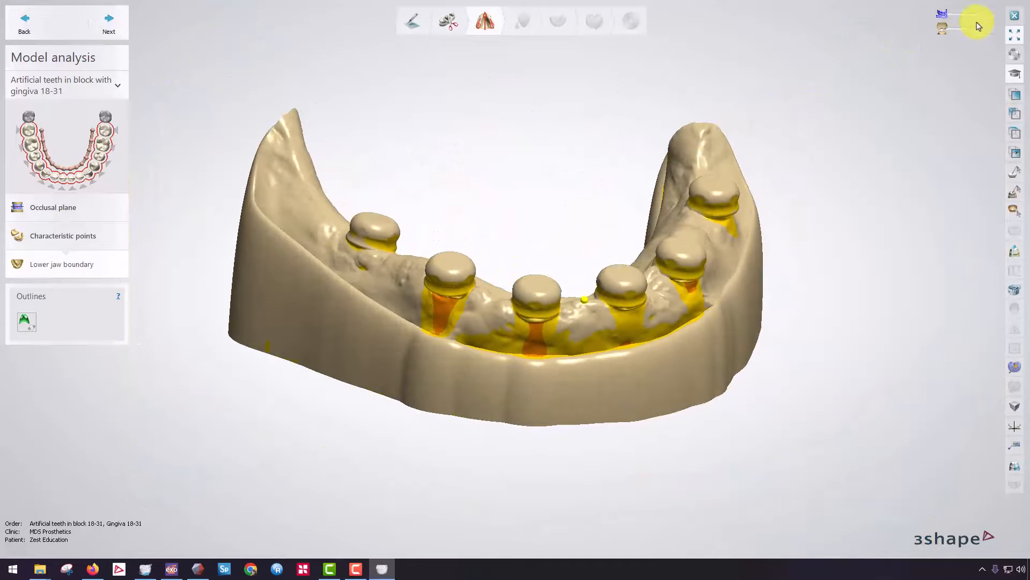
mouse_move(964, 14)
left_mouse_down()
mouse_move(944, 16)
mouse_move(971, 16)
mouse_move(960, 20)
left_mouse_up()
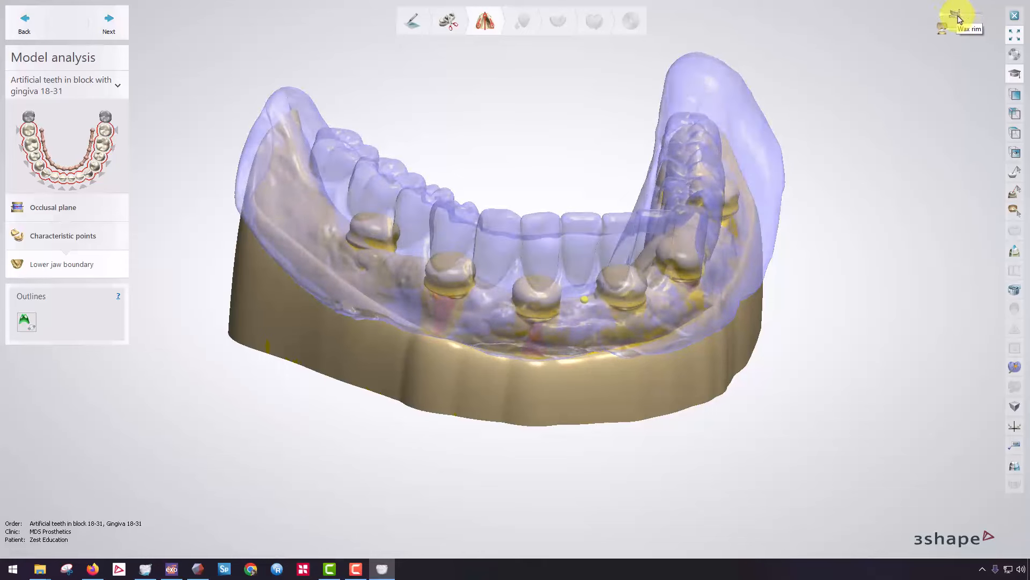
right_click_drag(510, 177, 329, 215)
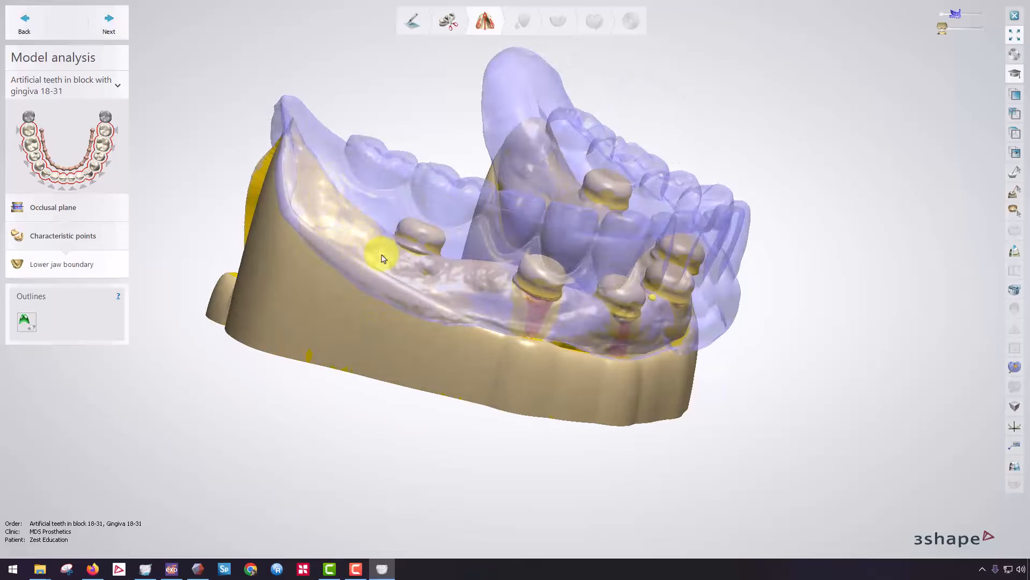
left_click_drag(956, 14, 943, 16)
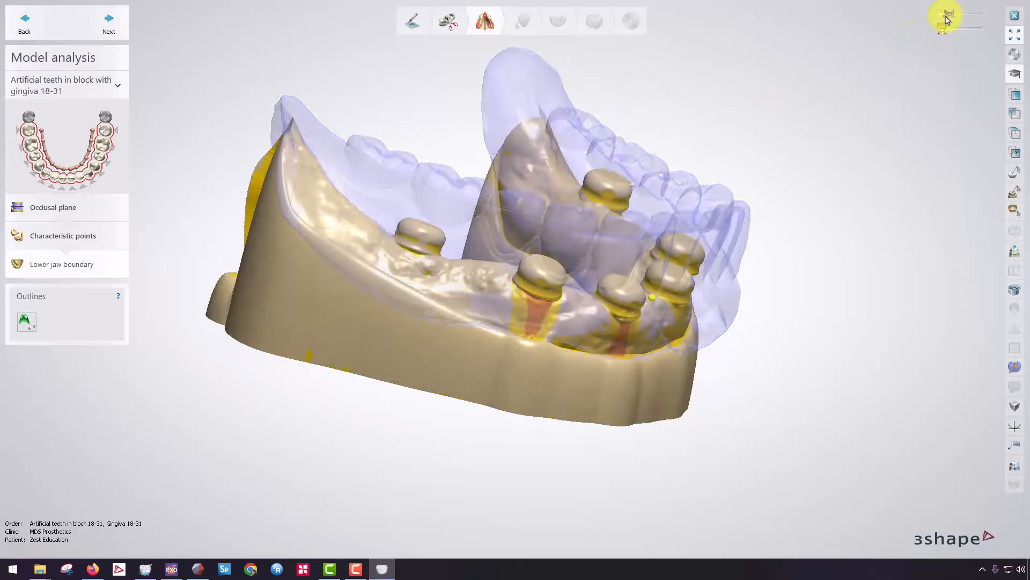
right_click_drag(423, 326, 424, 299)
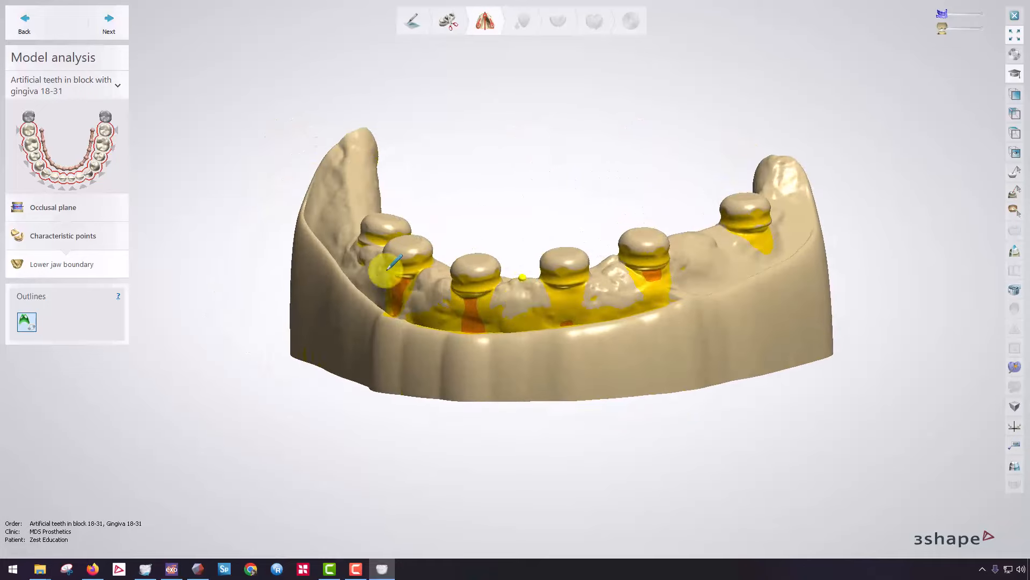
- Start the lower jaw outline at the front midline and run it along the buccal side to the rearmost scan body
right_click_drag(379, 272, 562, 304)
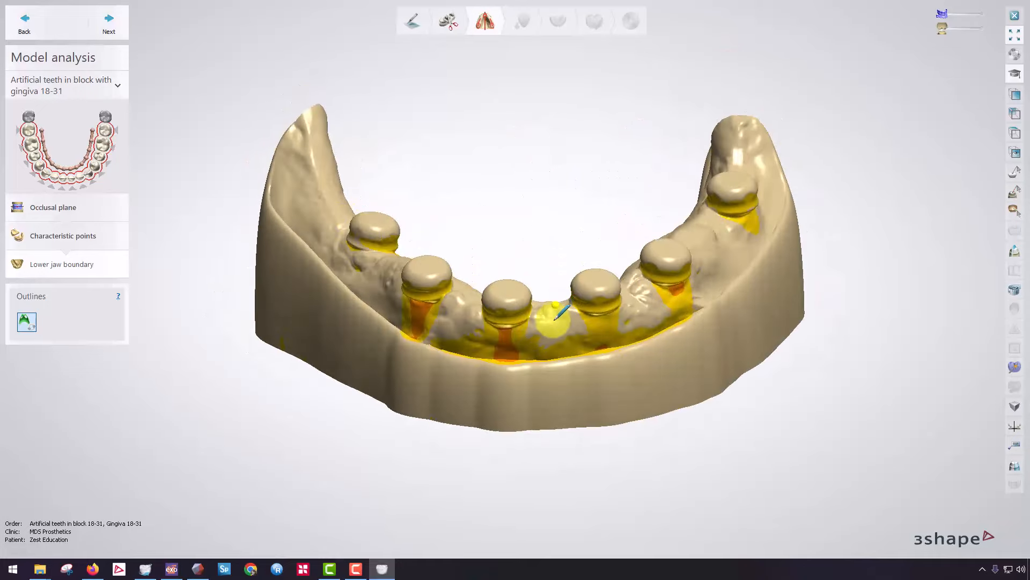
left_click_drag(553, 326, 626, 312)
left_click(697, 282)
mouse_move(698, 282)
right_mouse_down()
mouse_move(732, 276)
mouse_move(735, 245)
right_mouse_up()
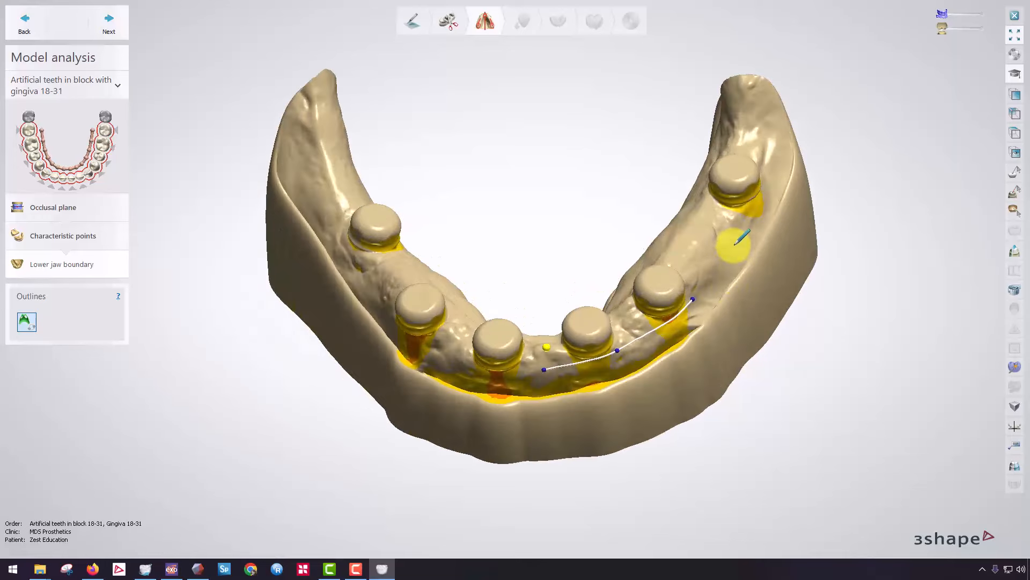
left_click(723, 236)
right_click_drag(760, 197, 731, 224)
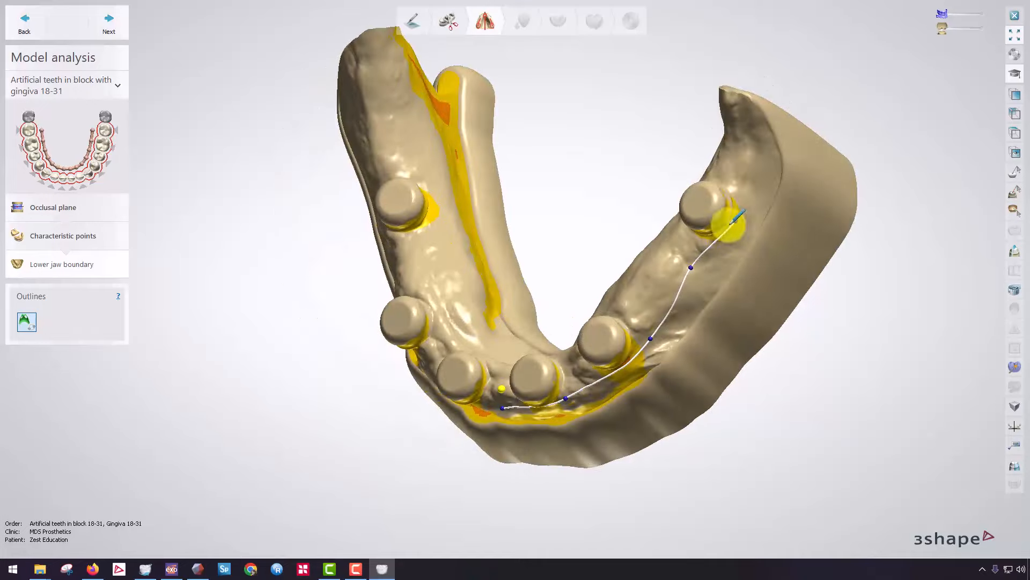
left_click(735, 221)
- Overlay the wax rim and carry the outline around behind its last molar onto the lingual side
left_click(964, 15)
right_click_drag(805, 155, 703, 185)
middle_click_drag(697, 304, 548, 179)
right_click_drag(547, 180, 333, 318)
scroll(528, 285, "up", 2)
scroll(538, 332, "down", 2)
mouse_move(311, 363)
right_mouse_down()
mouse_move(311, 345)
mouse_move(347, 322)
mouse_move(339, 231)
right_mouse_up()
left_click(336, 335)
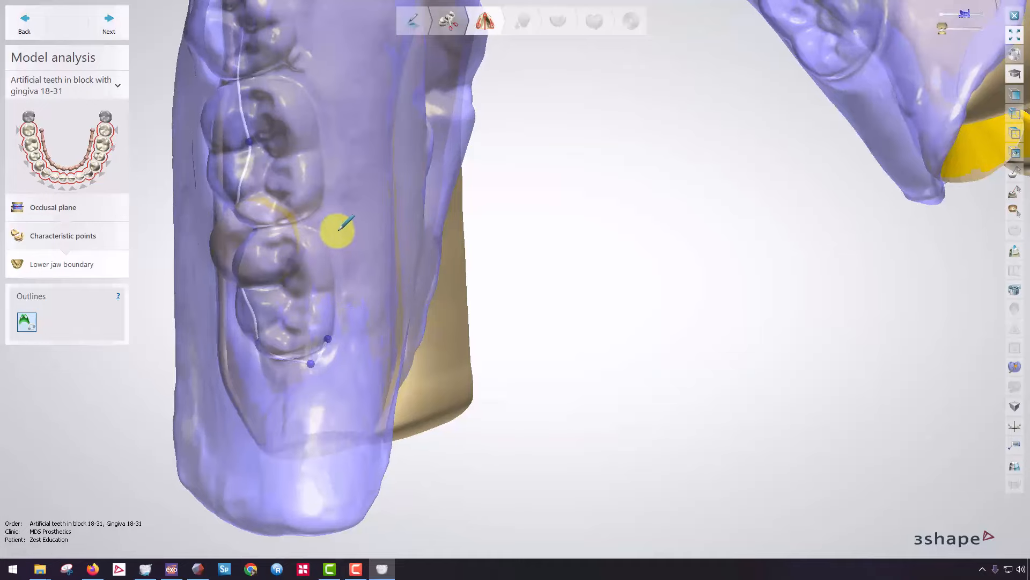
left_click(334, 224)
- Fade out the wax rim and continue the outline along the lingual ridge to the rearmost scan body on the opposite side
left_click_drag(963, 14, 943, 13)
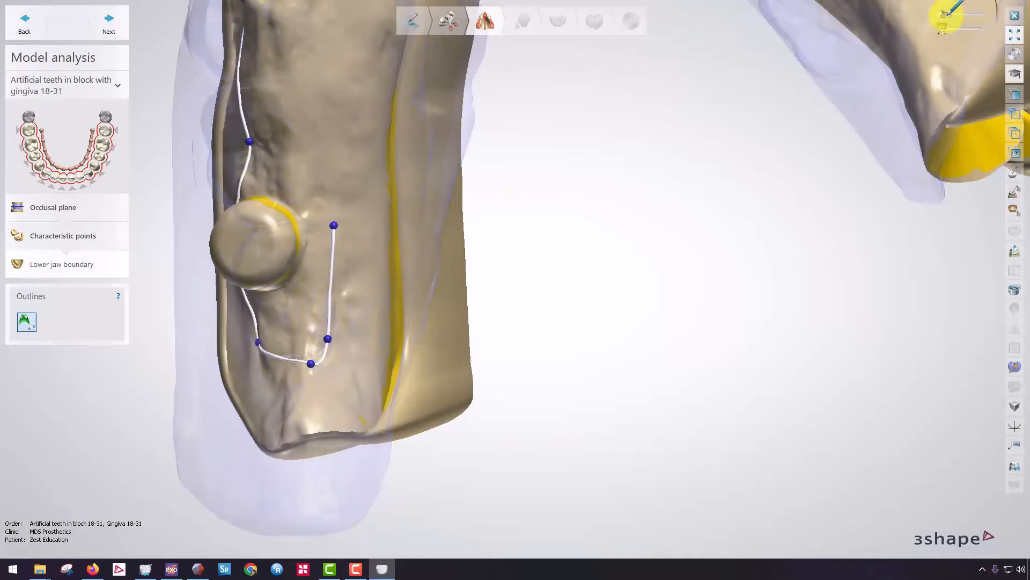
mouse_move(460, 280)
right_mouse_down()
mouse_move(398, 340)
mouse_move(363, 249)
mouse_move(375, 352)
right_mouse_up()
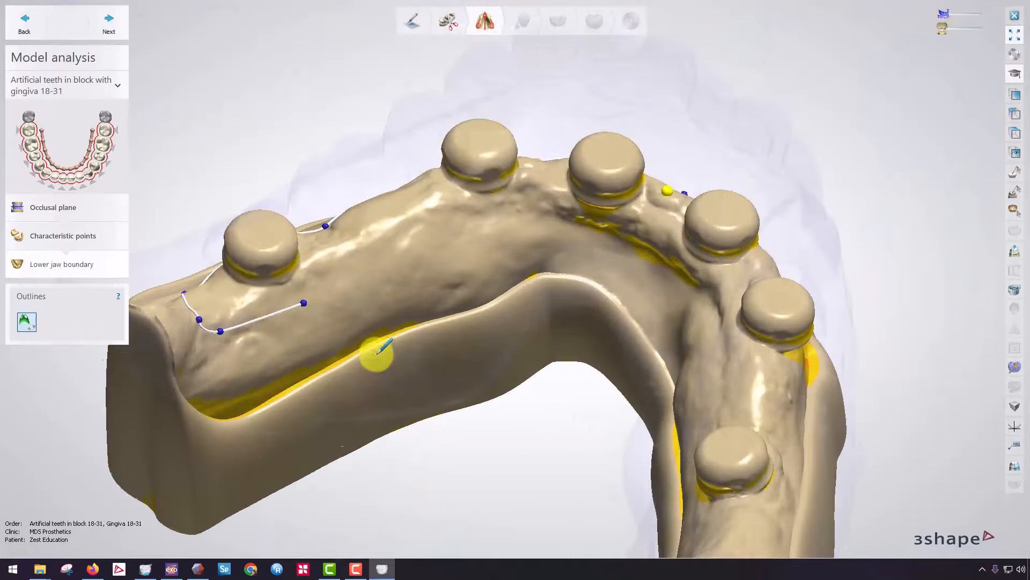
mouse_move(493, 212)
right_mouse_down()
mouse_move(523, 204)
mouse_move(524, 223)
mouse_move(623, 262)
mouse_move(589, 220)
mouse_move(595, 212)
mouse_move(637, 240)
right_mouse_up()
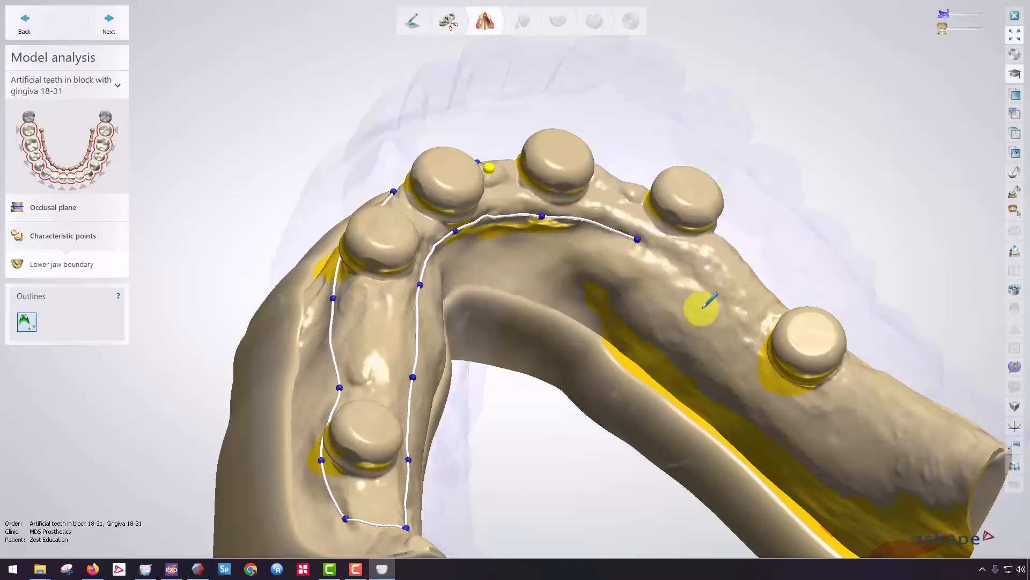
mouse_move(732, 322)
right_mouse_down()
mouse_move(698, 290)
mouse_move(759, 322)
mouse_move(747, 437)
mouse_move(778, 376)
right_mouse_up()
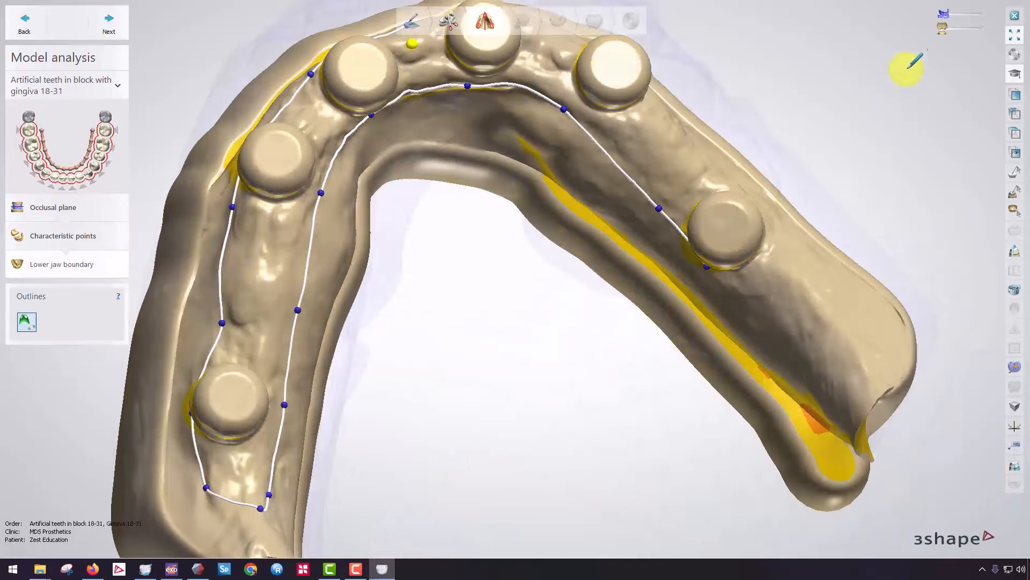
- Overlay the wax rim again and carry the outline around behind the opposite last molar onto the buccal side
left_click_drag(945, 14, 965, 14)
right_click_drag(880, 241, 625, 250)
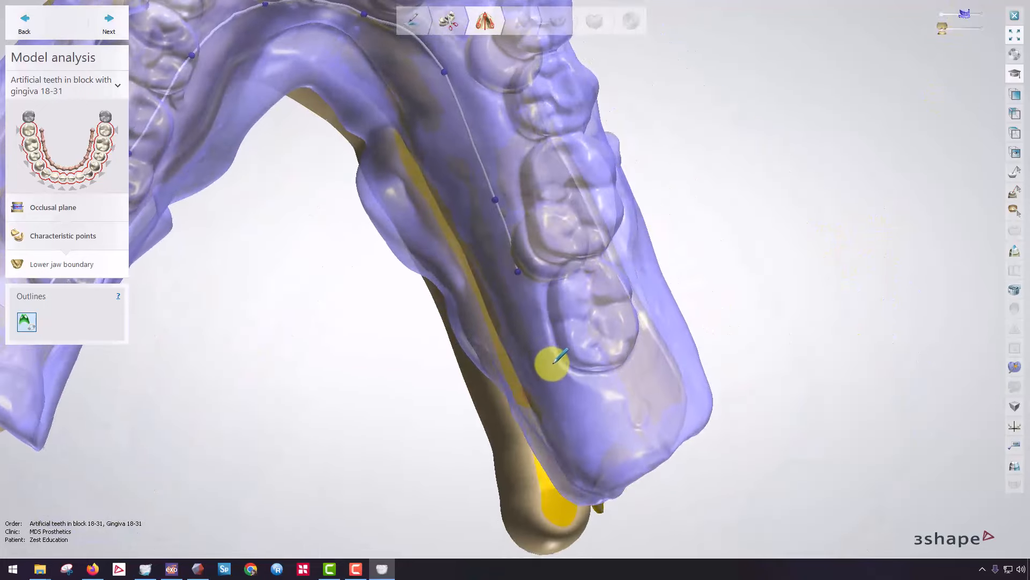
left_click(550, 358)
right_click_drag(612, 372, 356, 214)
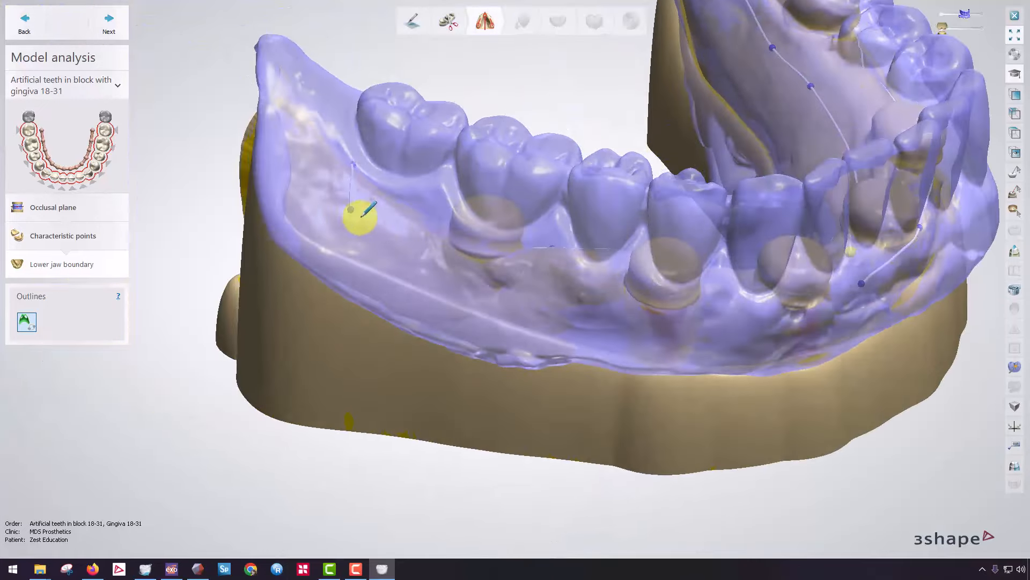
right_click_drag(609, 308, 982, 42)
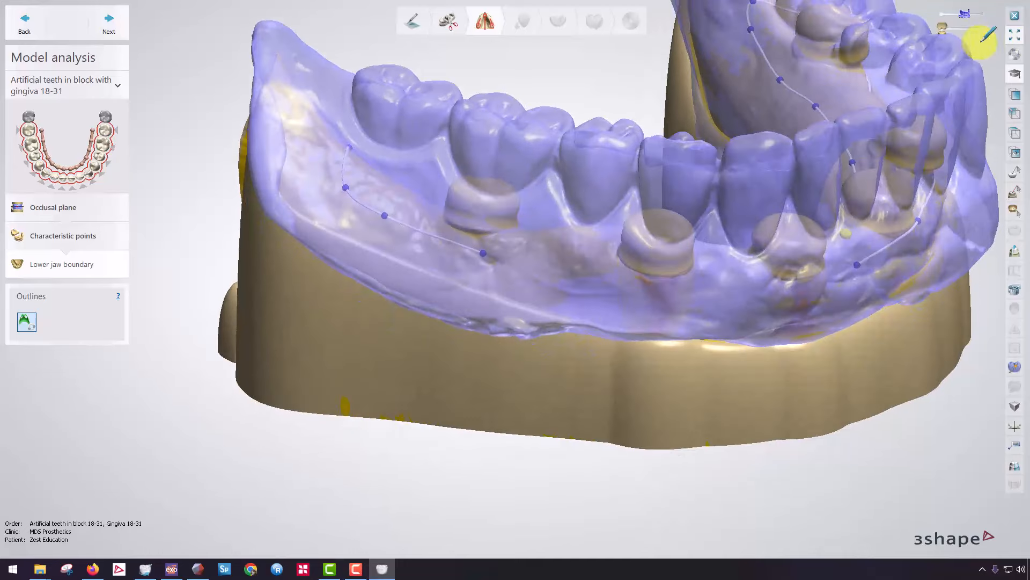
- Hide the wax rim and close the outline along the buccal side below the scan bodies at its starting point
left_click_drag(966, 12, 949, 13)
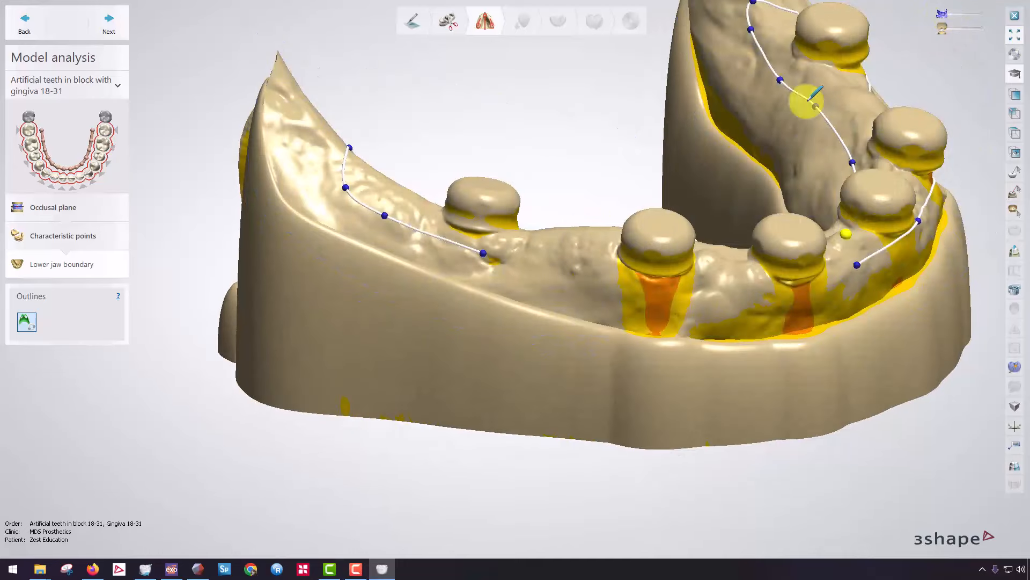
left_click(607, 274)
left_click(734, 285)
left_click(824, 285)
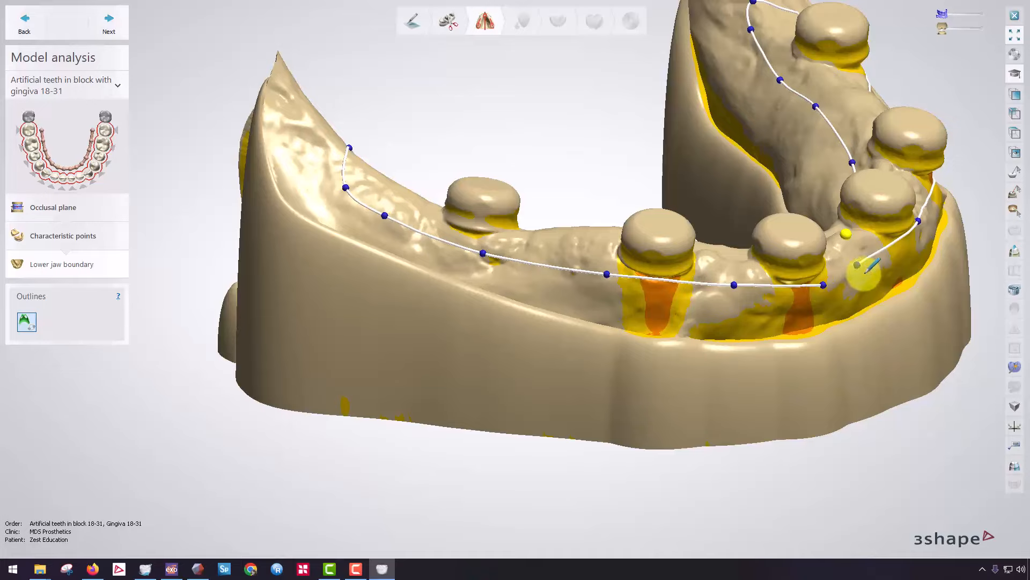
left_click(857, 264)
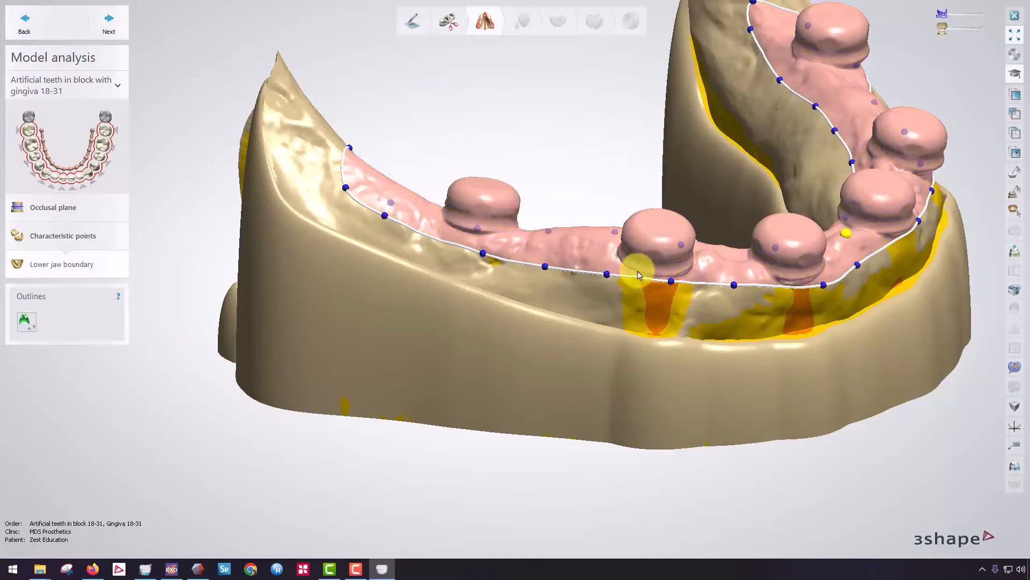
- Reshape the boundary by moving control points at one distal end and along the front between the two anterior scan bodies
right_click_drag(636, 271, 858, 81)
scroll(829, 139, "up", 5)
left_click_drag(831, 139, 843, 152)
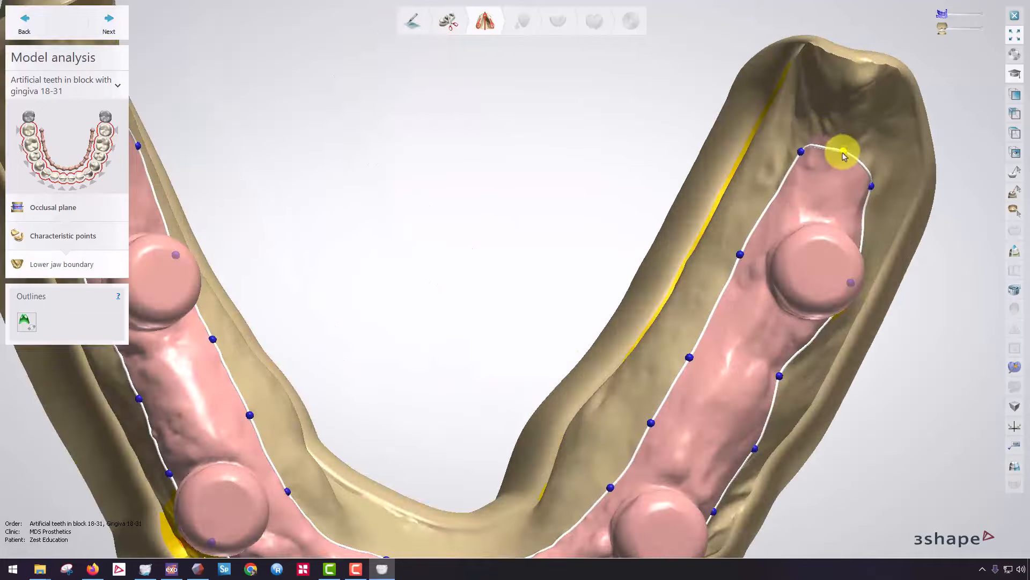
scroll(782, 256, "down", 5)
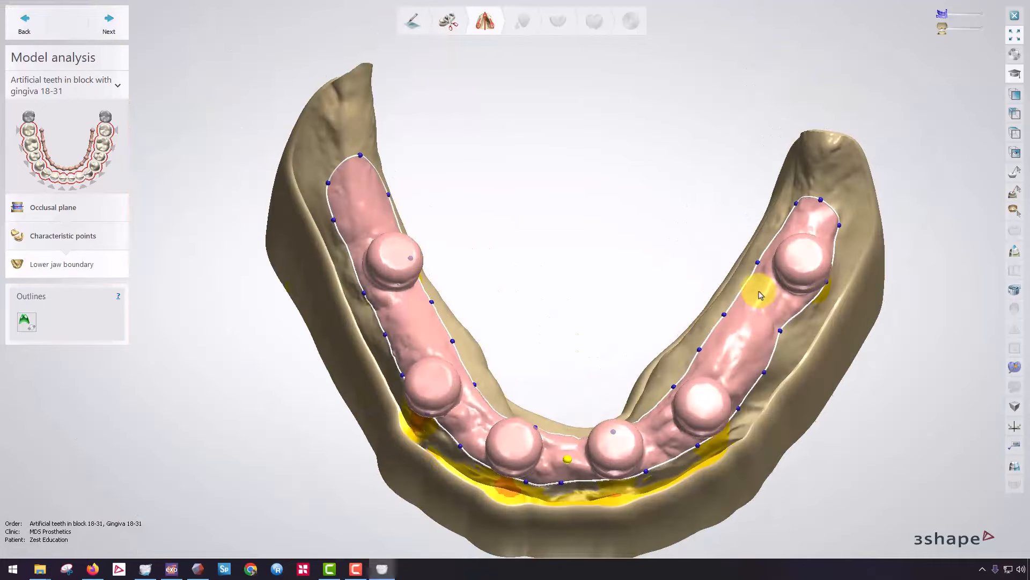
right_click_drag(782, 256, 759, 235)
scroll(553, 386, "up", 4)
left_click_drag(551, 386, 613, 386)
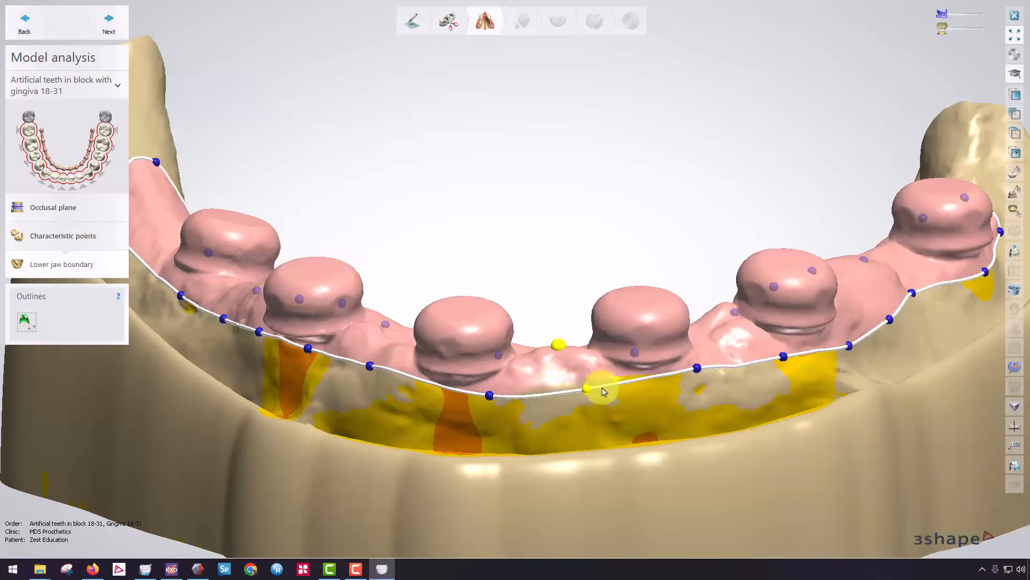
left_click_drag(479, 401, 465, 396)
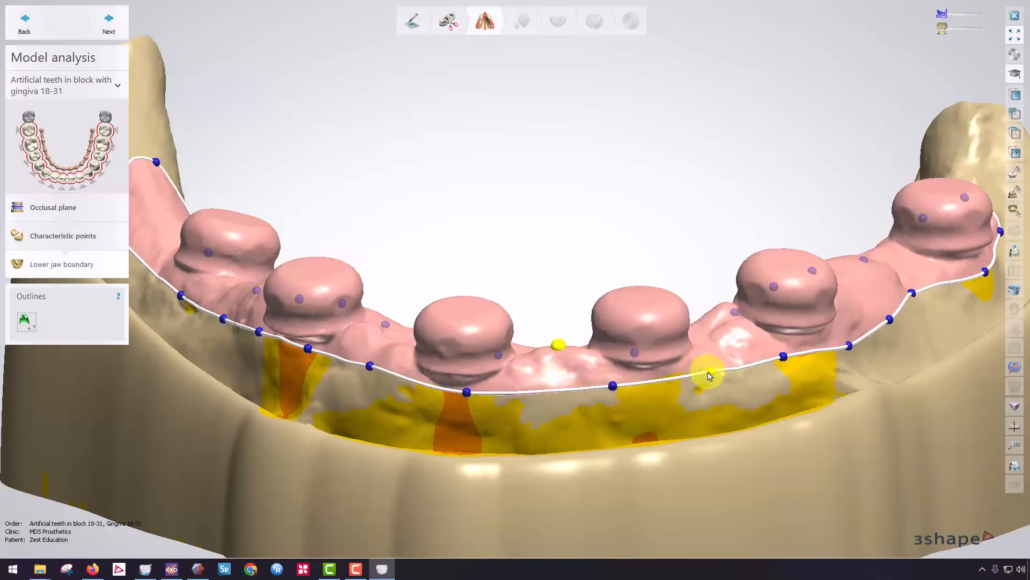
- Check the boundary along its buccal and lingual sides and proceed to Surveying and Blocking out
scroll(329, 308, "down", 3)
right_click_drag(329, 308, 374, 317)
scroll(374, 317, "up", 4)
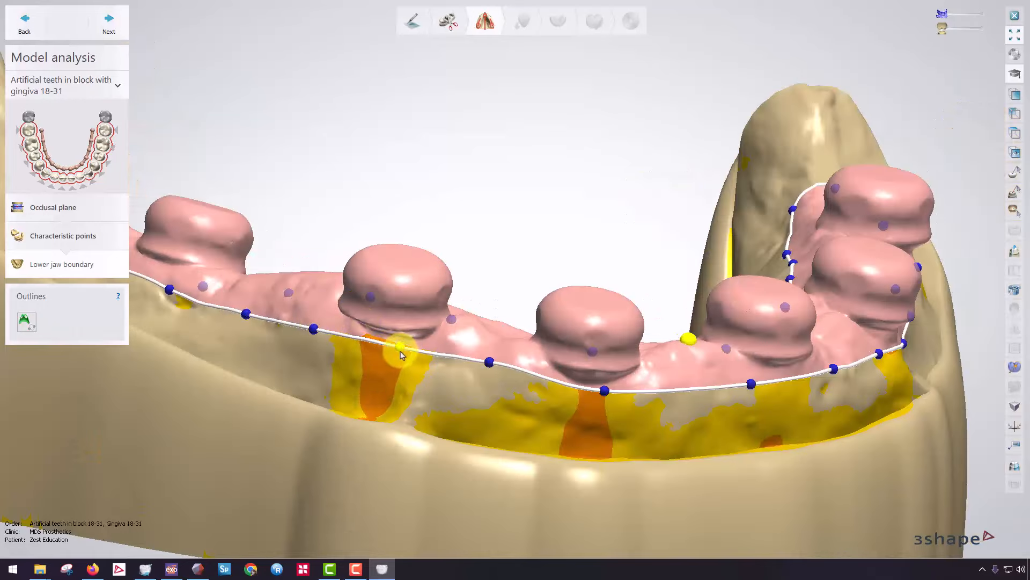
right_click_drag(625, 359, 348, 380)
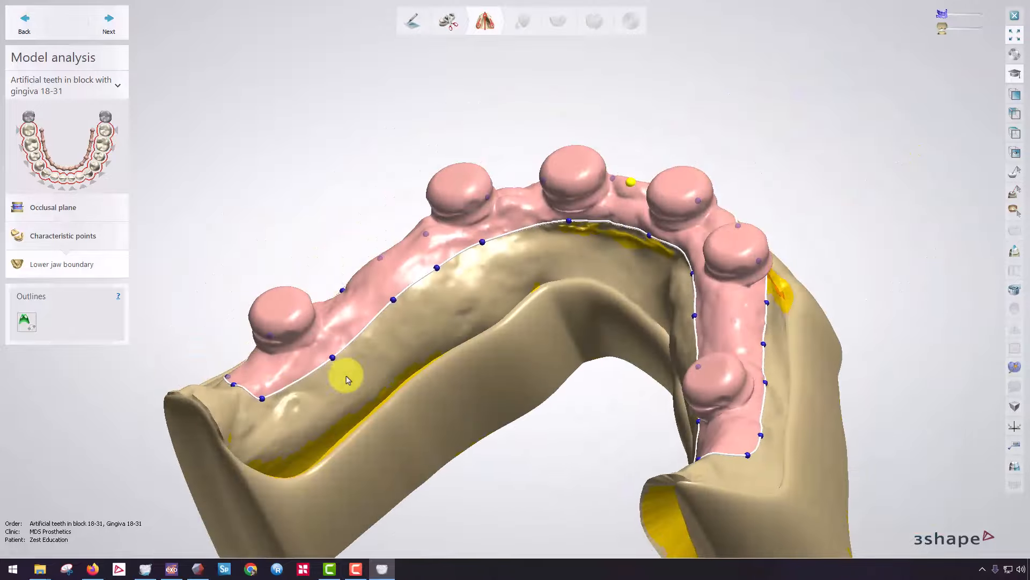
right_click_drag(437, 409, 621, 410)
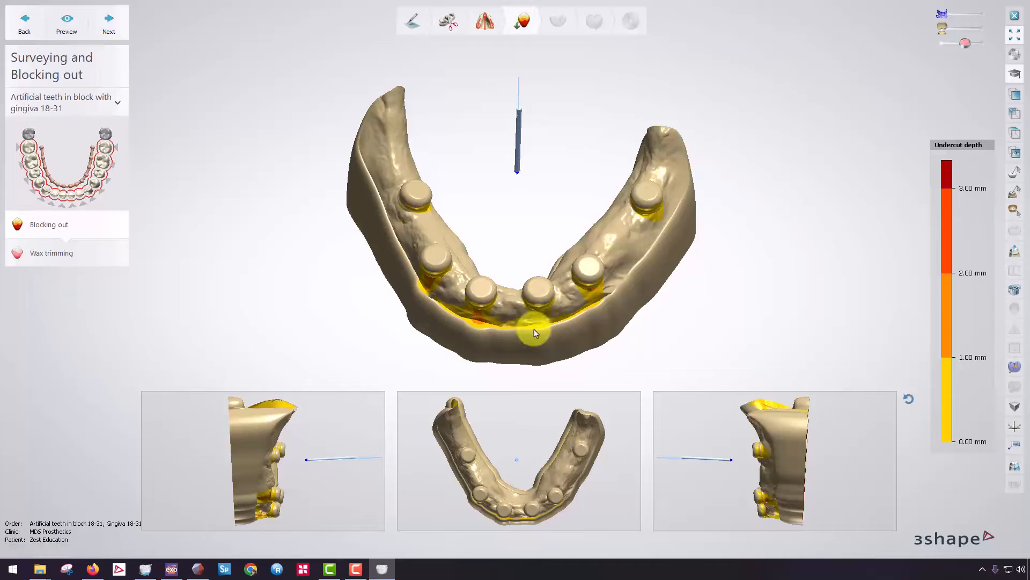
- Examine the undercuts around the scan bodies and along the buccal ridge from occlusal and frontal views
right_click_drag(533, 331, 452, 208)
scroll(457, 230, "up", 4)
right_click_drag(391, 161, 515, 225)
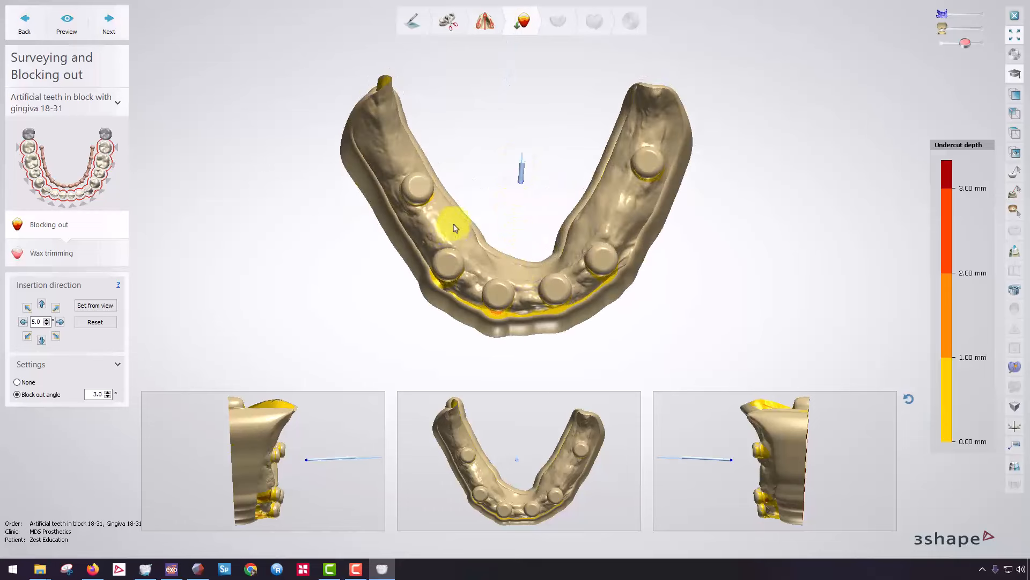
right_click_drag(454, 227, 475, 197)
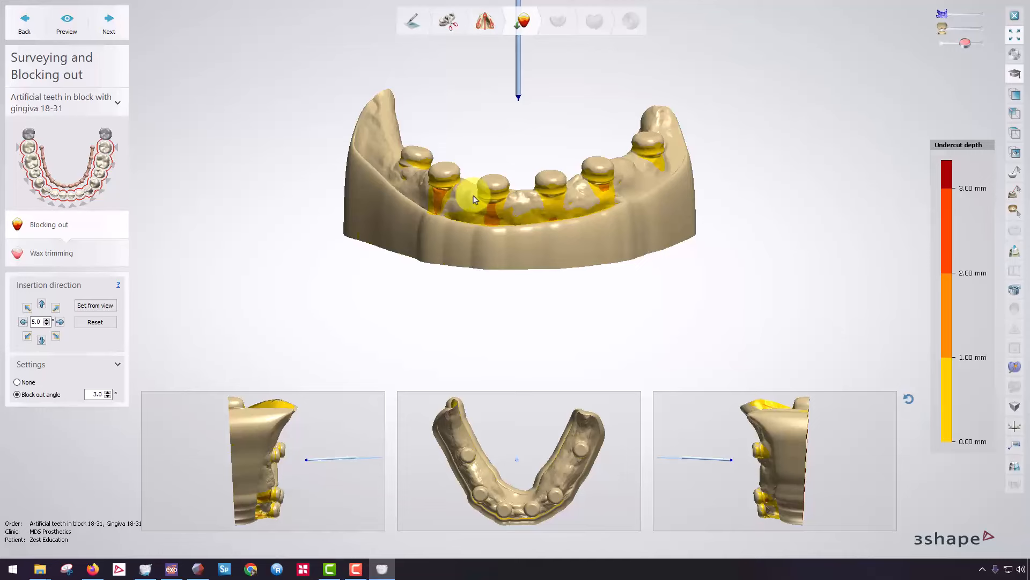
scroll(474, 200, "up", 3)
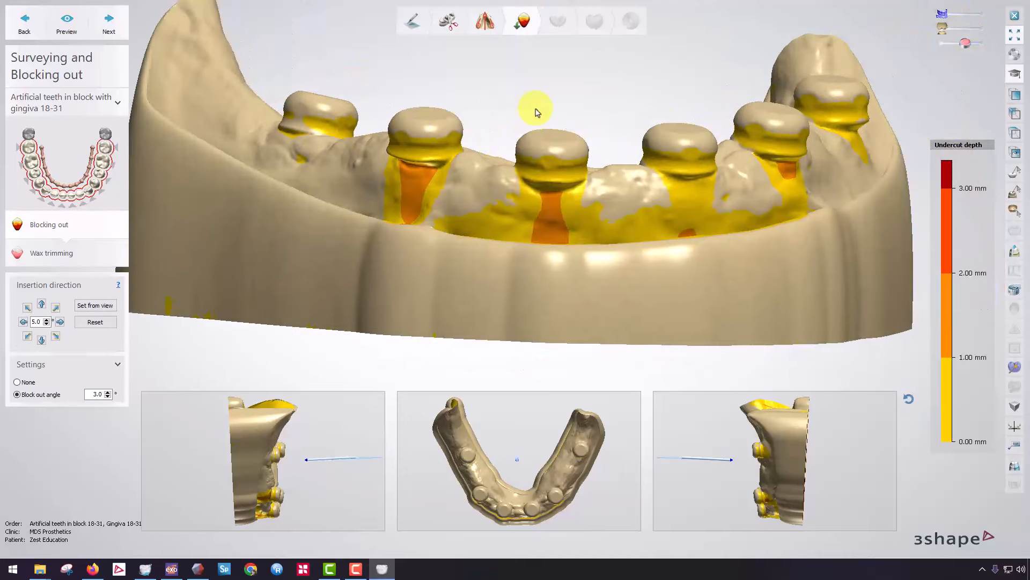
right_click_drag(590, 183, 472, 266)
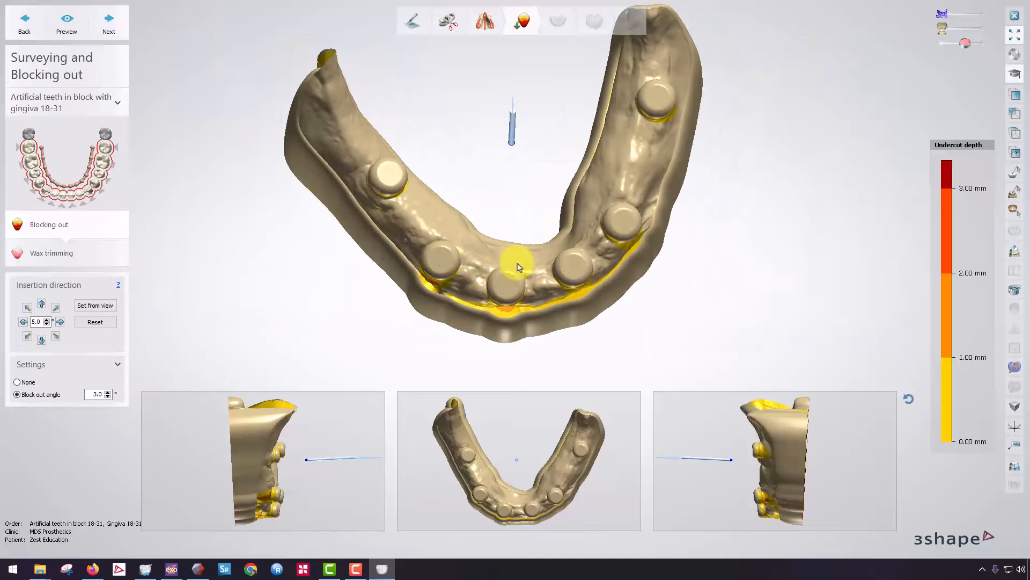
right_click_drag(527, 268, 523, 241)
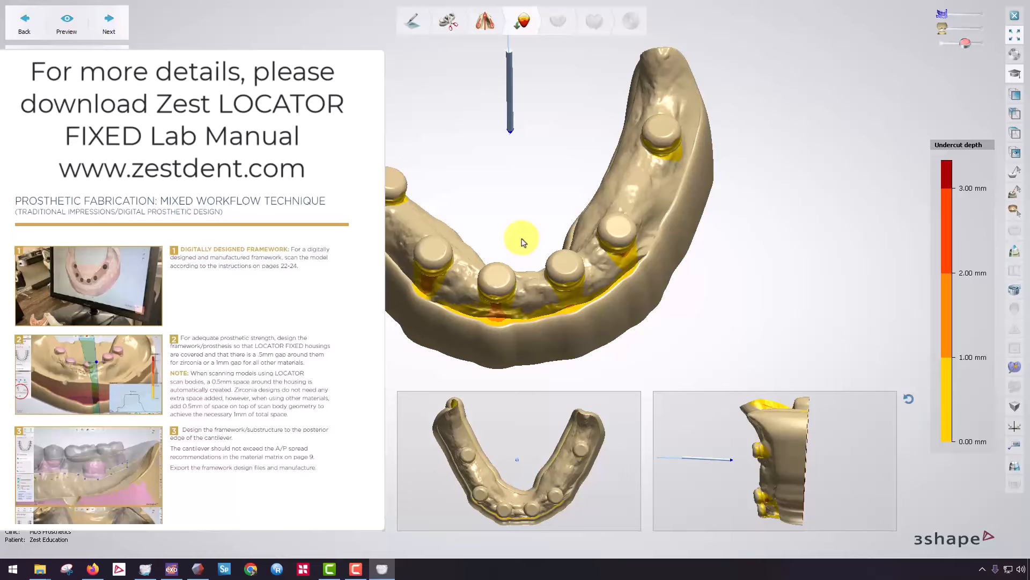
right_click_drag(521, 234, 541, 239)
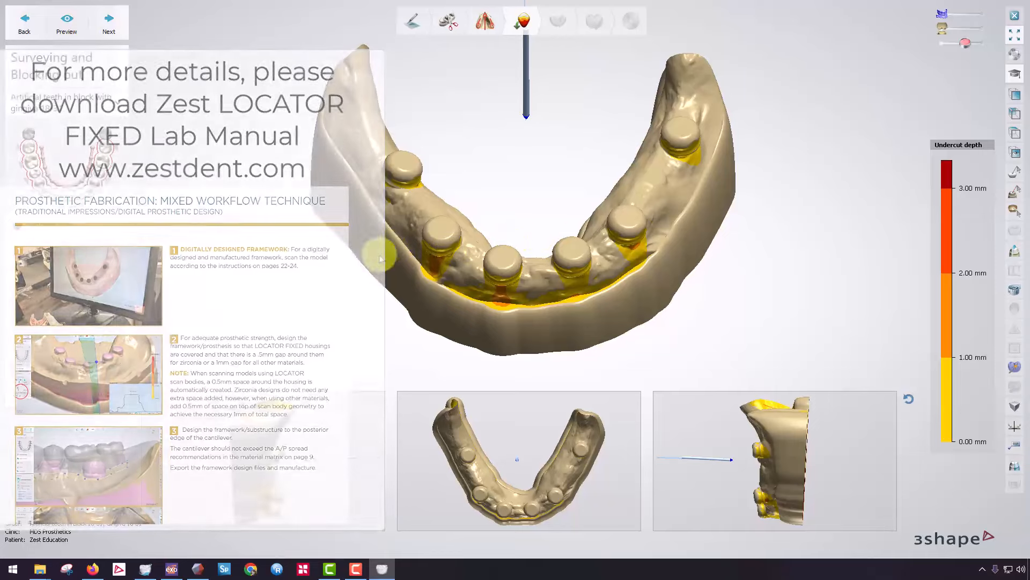
- Set the insertion direction from an occlusal view of the jaw and check the undercuts around the scan bodies from the buccal and lingual sides
right_click_drag(259, 237, 281, 219)
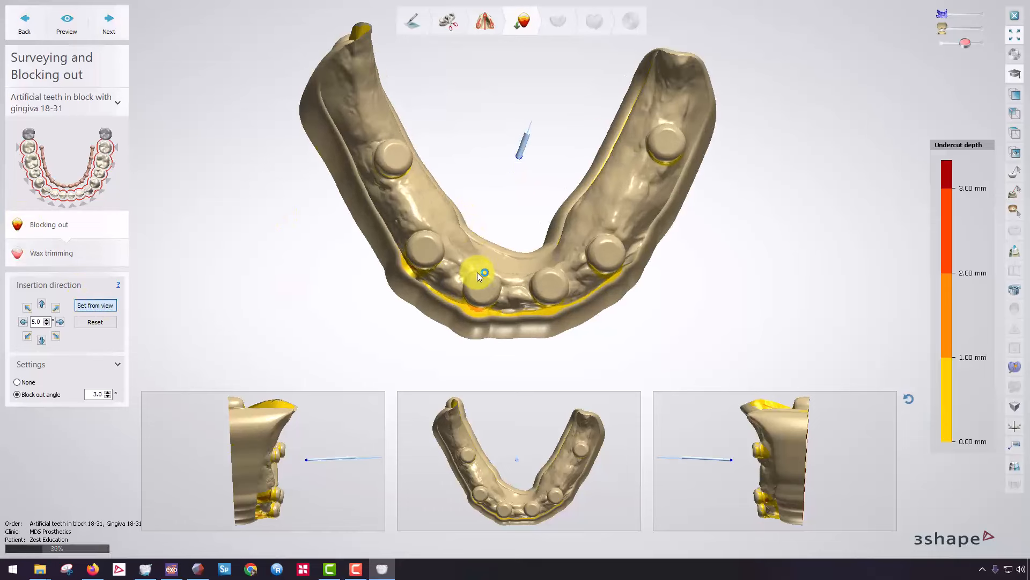
right_click_drag(479, 277, 525, 156)
scroll(471, 166, "up", 5)
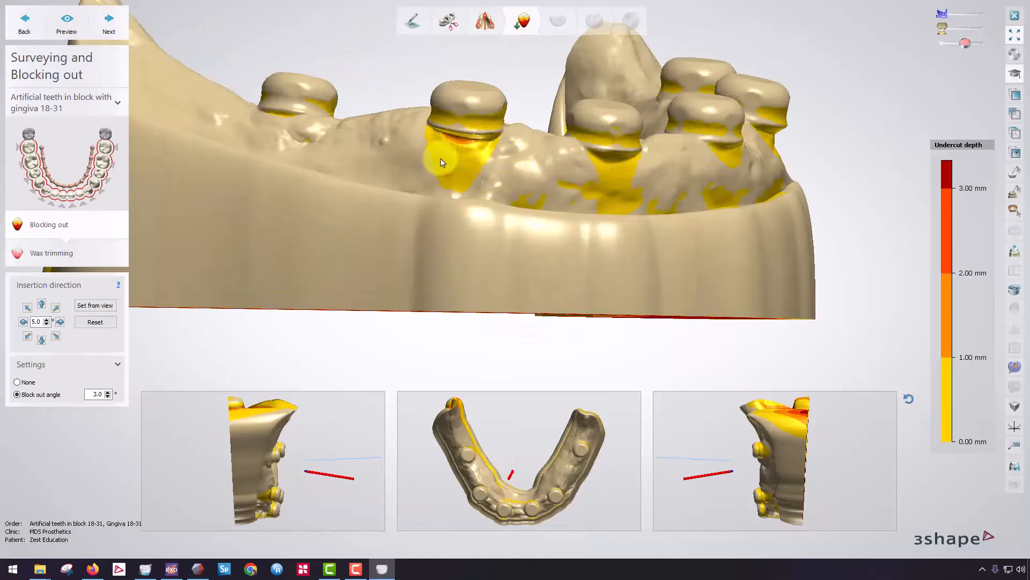
right_click_drag(635, 175, 504, 212)
right_click_drag(500, 251, 341, 287)
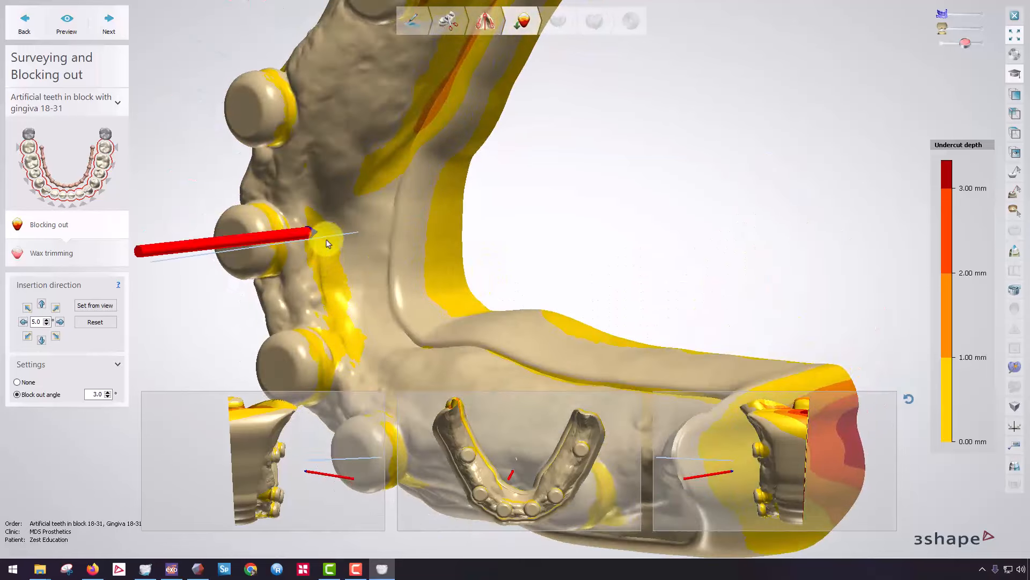
right_click_drag(349, 333, 496, 262)
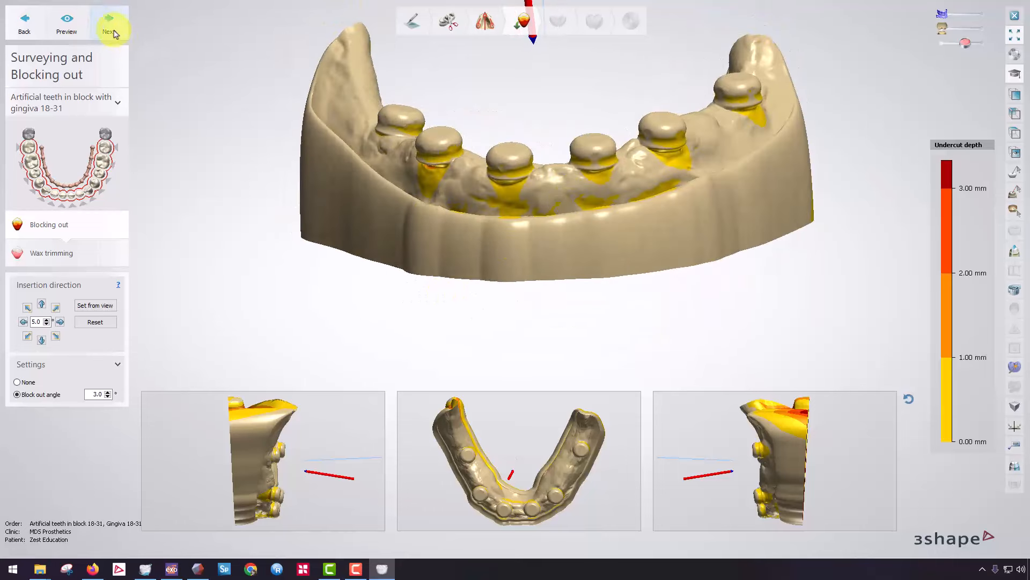
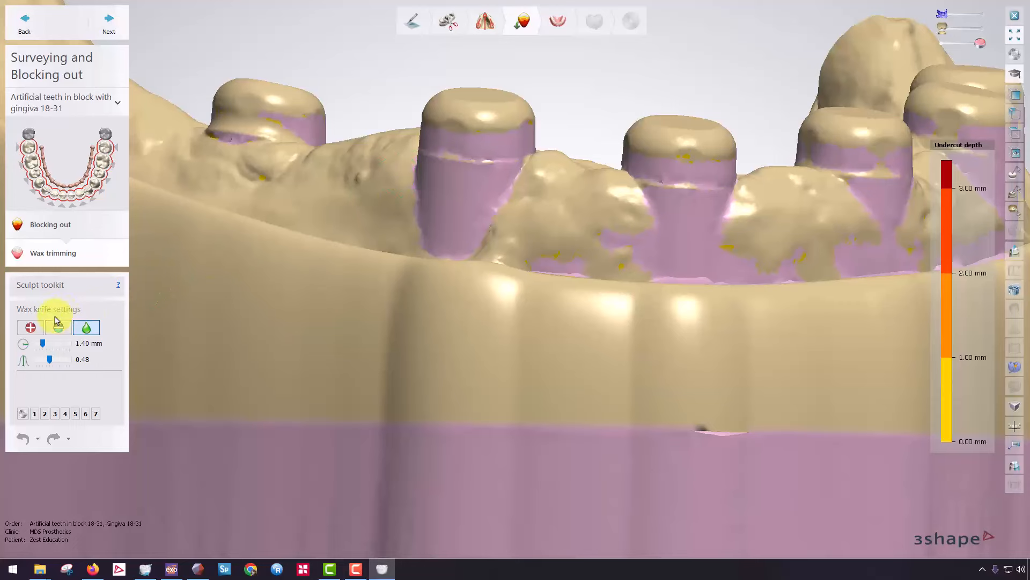
- Switch the wax knife to wax removal, try trimming the second scan body from the distal end, and undo the last stroke
left_click(58, 328)
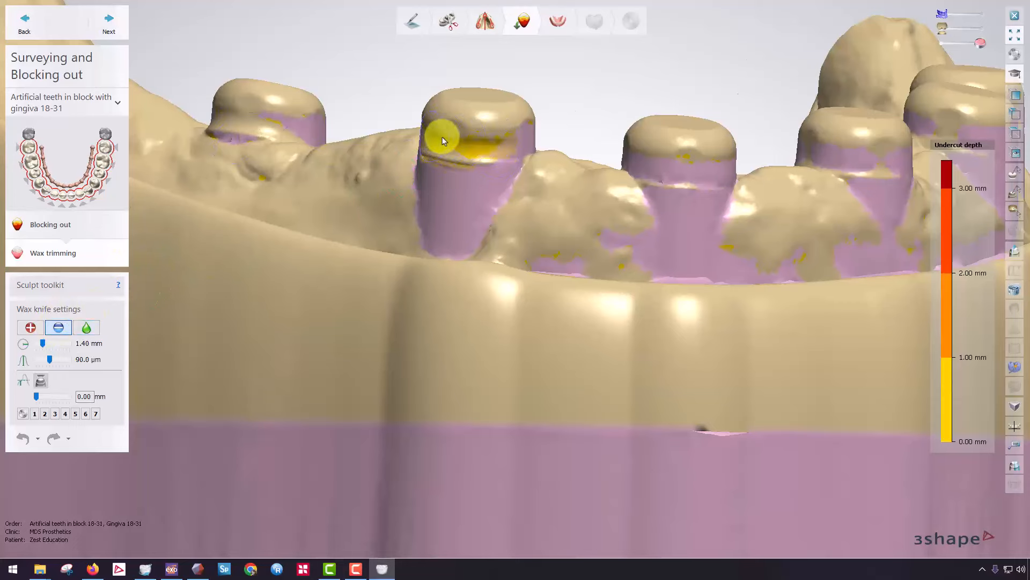
scroll(442, 141, "down", 3)
scroll(658, 159, "up", 5)
mouse_move(658, 159)
left_mouse_down()
mouse_move(708, 177)
mouse_move(547, 145)
left_mouse_up()
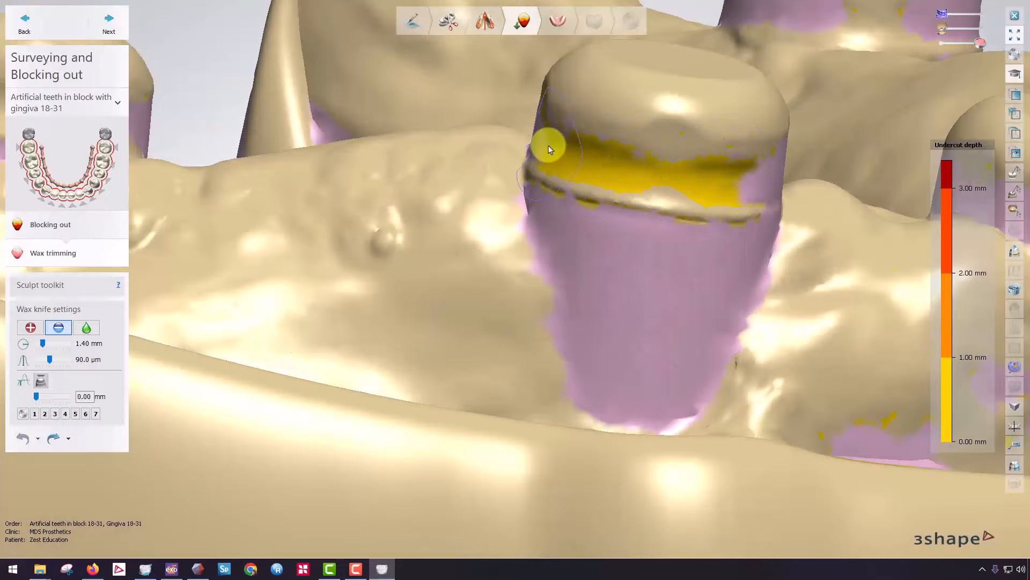
scroll(599, 160, "down", 2)
scroll(599, 160, "down", 3)
scroll(359, 163, "up", 3)
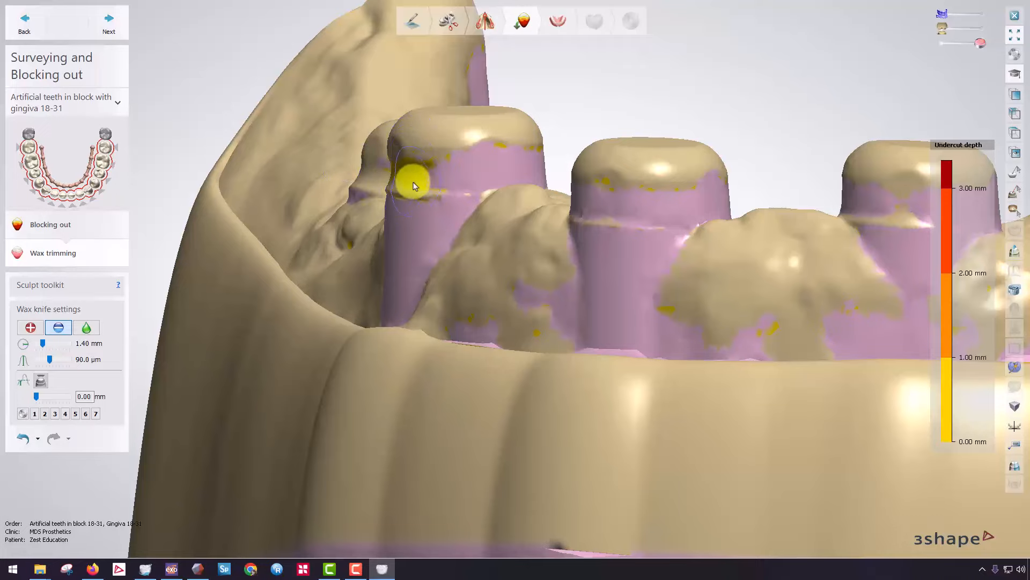
key("ctrl+z")
- Remove the block-out wax from the sides of the second scan body from the distal end, working around its circumference
scroll(435, 205, "down", 3)
mouse_move(435, 205)
right_mouse_down()
mouse_move(501, 283)
mouse_move(527, 207)
mouse_move(501, 285)
mouse_move(515, 177)
mouse_move(596, 173)
right_mouse_up()
scroll(590, 175, "up", 3)
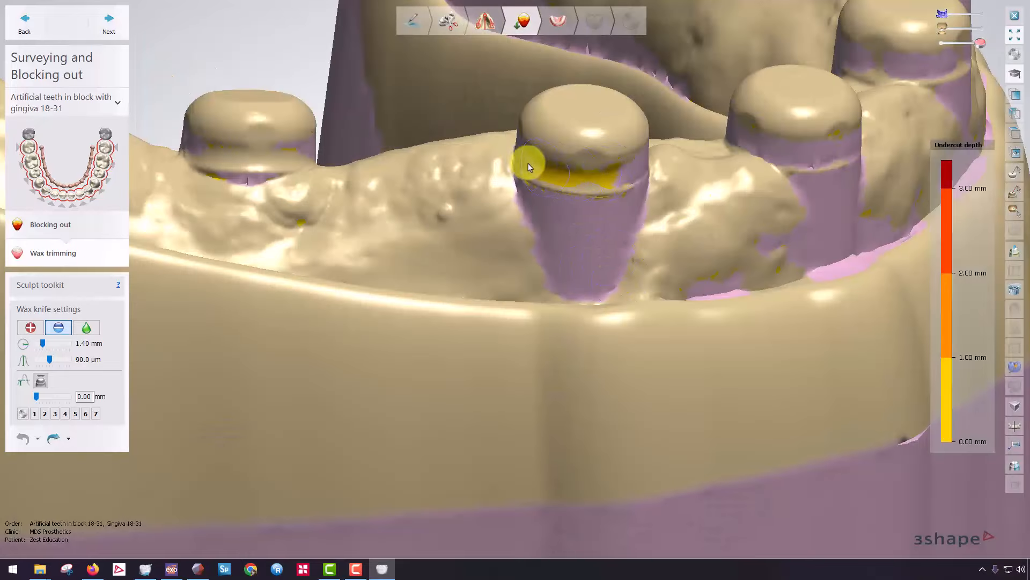
right_click_drag(568, 191, 834, 316)
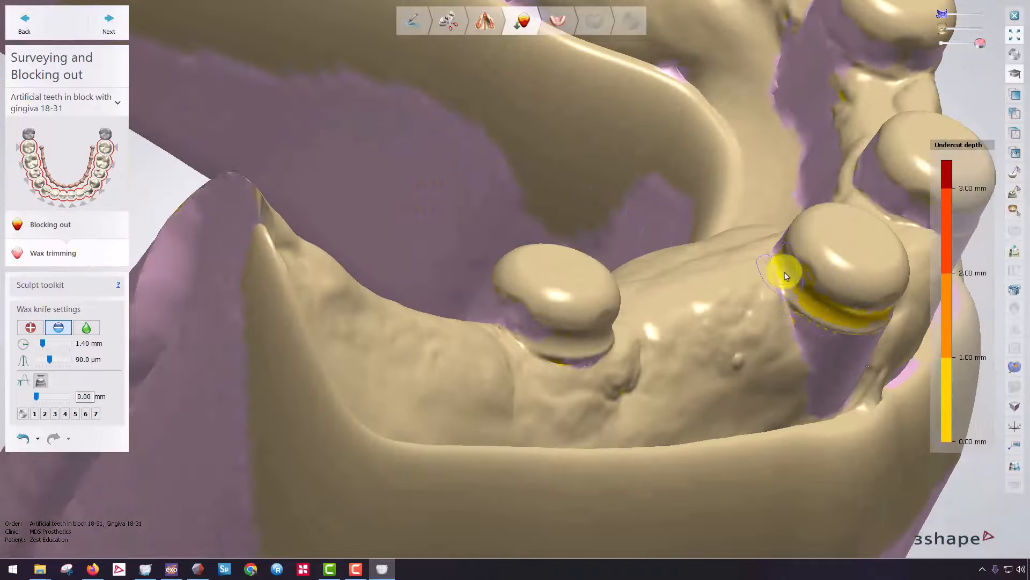
right_click_drag(785, 276, 617, 311)
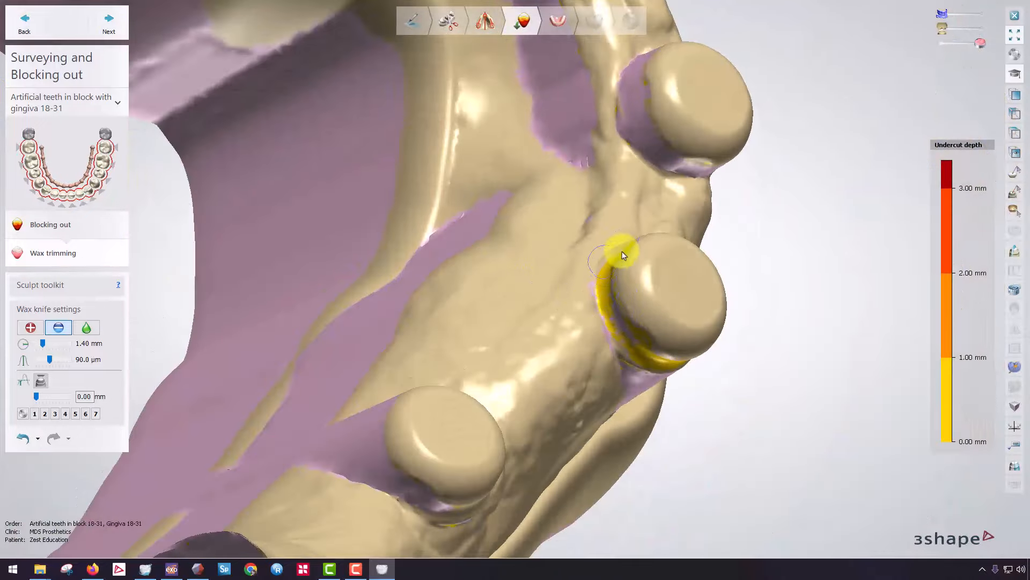
right_click_drag(622, 251, 594, 300)
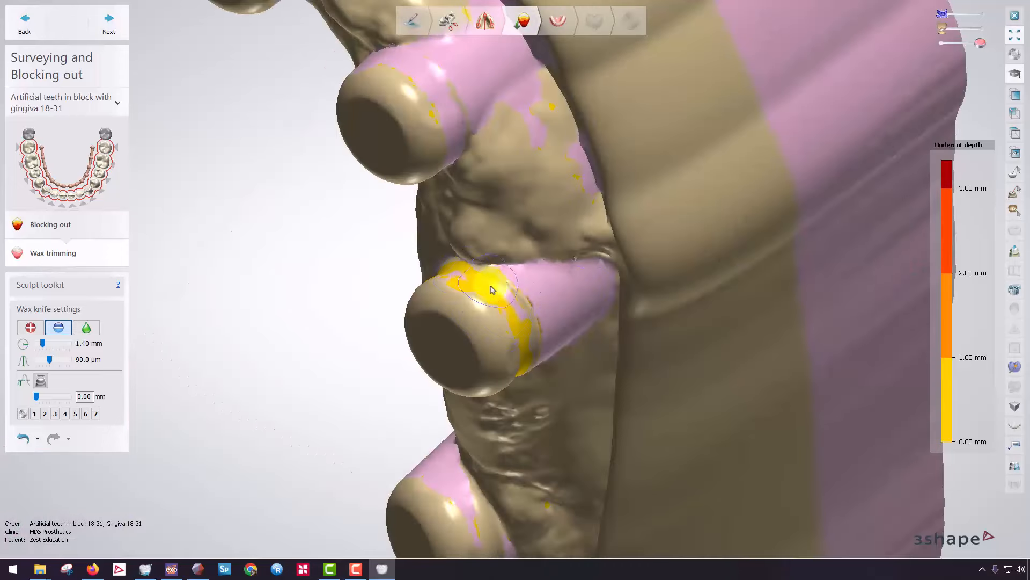
- Remove the block-out wax from around the neck of the most distal scan body on the same side, including its lingual surface
mouse_move(480, 270)
right_mouse_down()
mouse_move(478, 198)
mouse_move(278, 165)
mouse_move(304, 146)
right_mouse_up()
right_click_drag(225, 175, 507, 195)
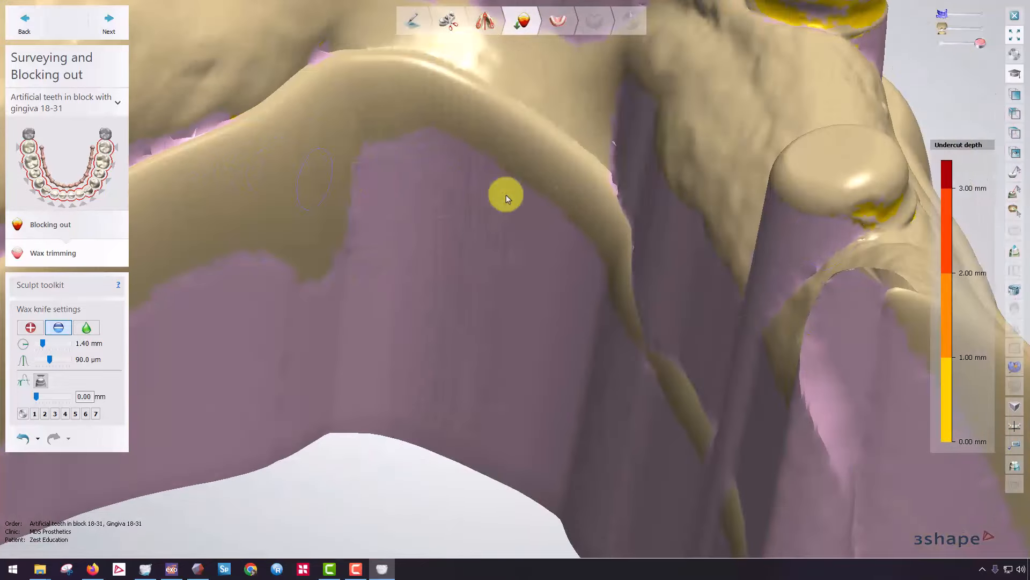
left_click_drag(852, 228, 805, 236)
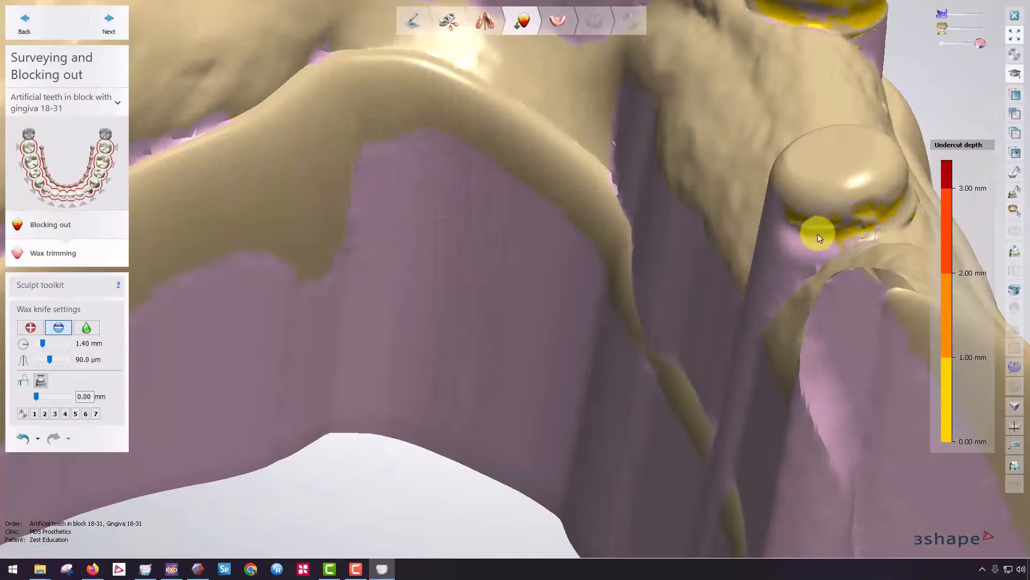
mouse_move(818, 238)
right_mouse_down()
mouse_move(766, 223)
mouse_move(725, 177)
right_mouse_up()
mouse_move(729, 213)
right_mouse_down()
mouse_move(766, 205)
mouse_move(795, 150)
right_mouse_up()
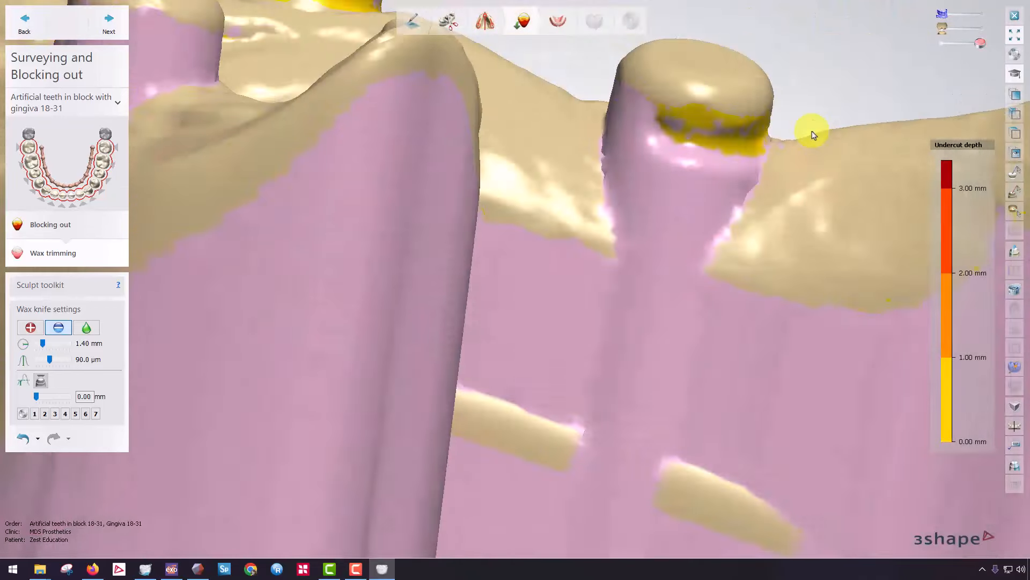
mouse_move(814, 134)
right_mouse_down()
mouse_move(684, 145)
mouse_move(672, 191)
mouse_move(602, 92)
right_mouse_up()
left_click_drag(574, 103, 685, 123)
mouse_move(553, 92)
right_mouse_down()
mouse_move(502, 86)
mouse_move(417, 143)
mouse_move(406, 128)
mouse_move(497, 177)
mouse_move(432, 209)
mouse_move(569, 291)
mouse_move(463, 243)
mouse_move(538, 239)
mouse_move(279, 101)
right_mouse_up()
mouse_move(234, 95)
left_mouse_down()
mouse_move(552, 138)
mouse_move(562, 148)
left_mouse_up()
- Trim the block-out wax from the necks of the two anterior scan bodies on their lingual and buccal sides
right_click_drag(563, 149, 376, 328)
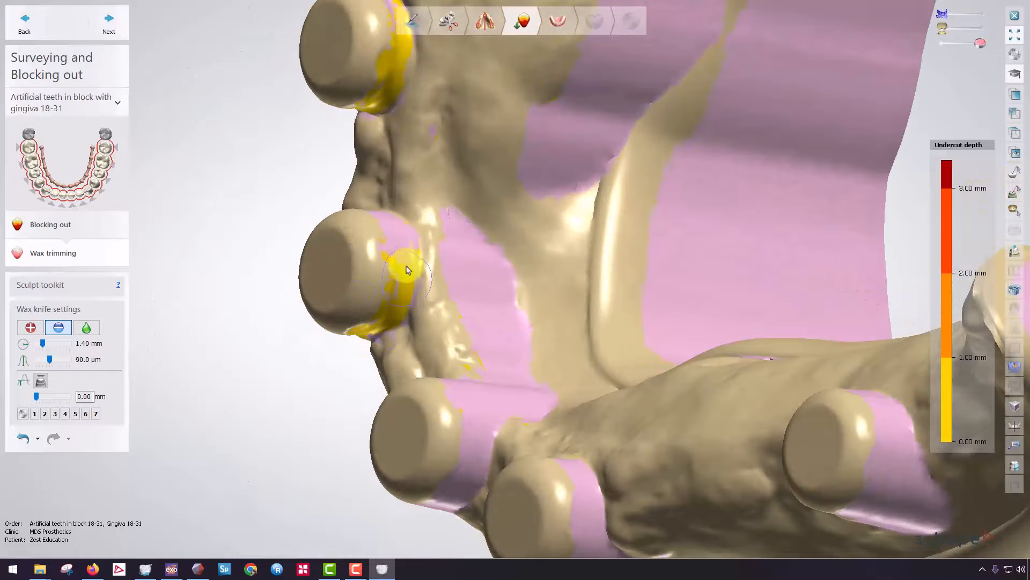
right_click_drag(397, 227, 366, 179)
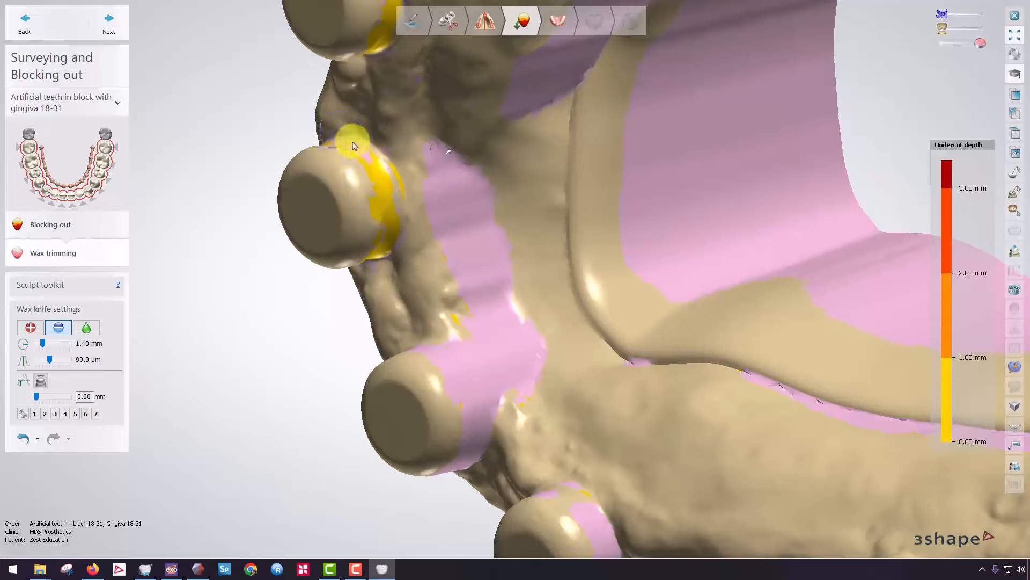
right_click_drag(403, 111, 762, 155)
right_click_drag(760, 114, 373, 129)
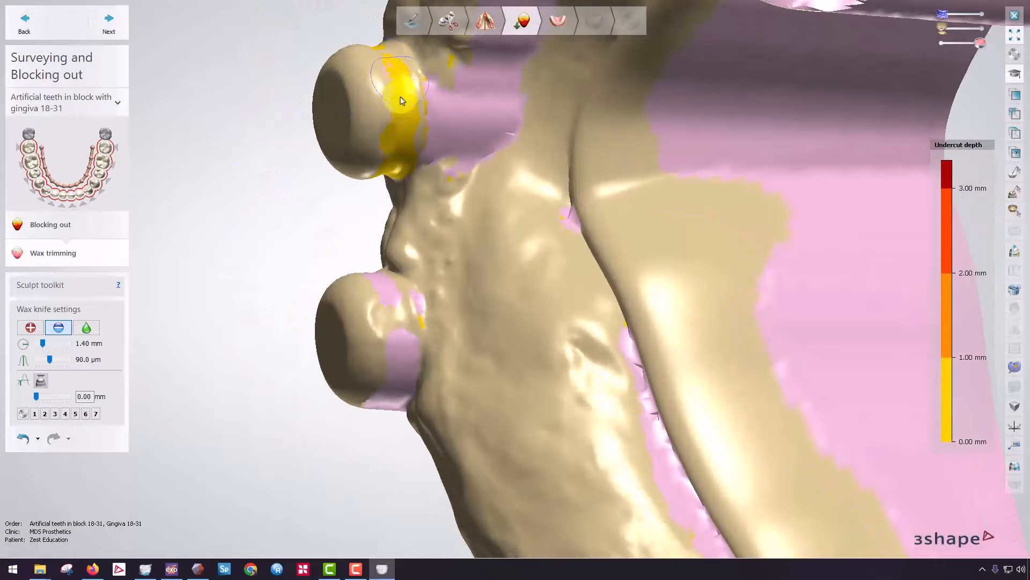
right_click_drag(384, 164, 471, 183)
mouse_move(472, 195)
left_mouse_down()
mouse_move(515, 205)
mouse_move(543, 182)
mouse_move(510, 211)
left_mouse_up()
- Remove the block-out wax around the neck of the second-to-last scan body on the opposite side of the arch
right_click_drag(543, 190, 411, 236)
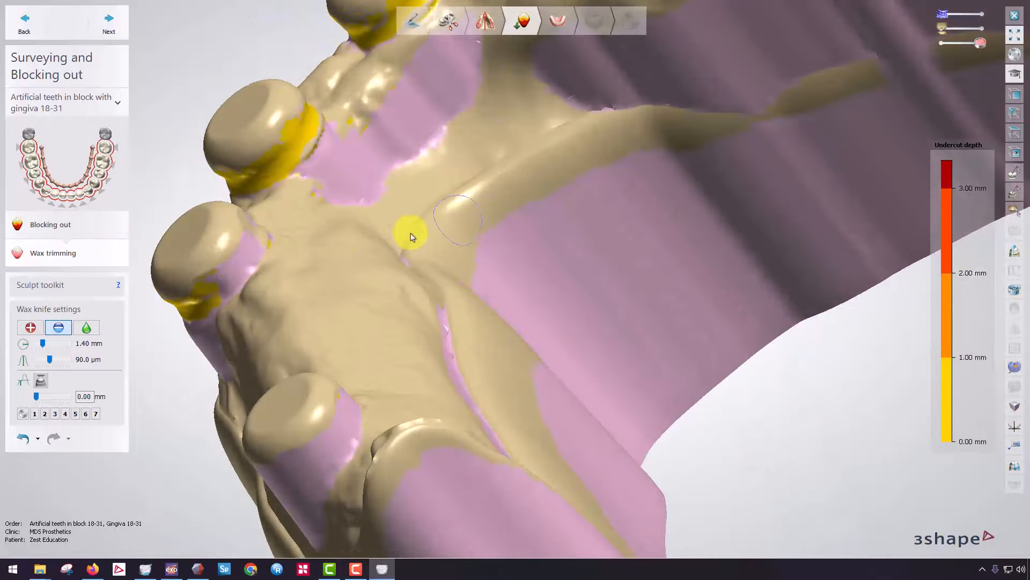
left_click_drag(220, 284, 262, 236)
right_click_drag(219, 307, 314, 221)
scroll(309, 161, "down", 5)
right_click_drag(309, 161, 416, 126)
scroll(548, 123, "up", 3)
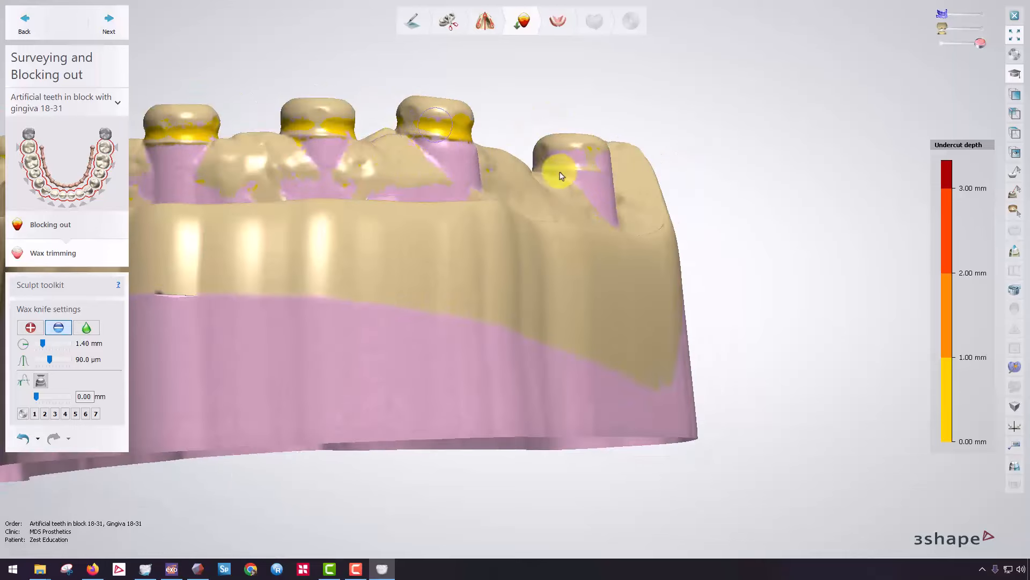
- Trim the block-out wax around the neck of the most distal scan body on the opposite side and check the result buccally
right_click_drag(561, 176, 259, 207)
scroll(563, 178, "up", 3)
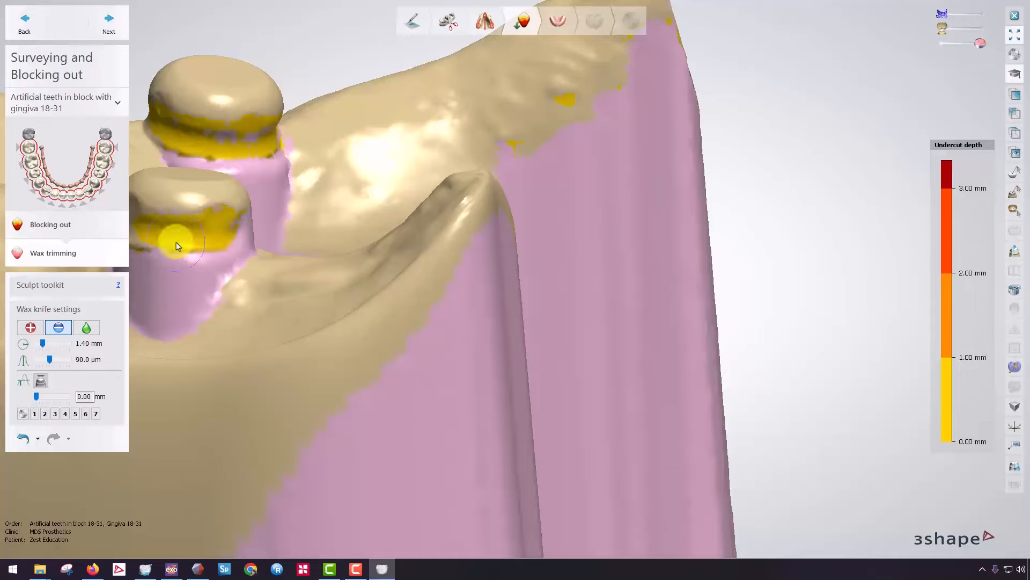
scroll(178, 246, "down", 3)
mouse_move(421, 246)
right_mouse_down()
mouse_move(341, 246)
mouse_move(404, 278)
mouse_move(254, 379)
mouse_move(501, 198)
mouse_move(311, 352)
mouse_move(401, 227)
mouse_move(443, 269)
mouse_move(561, 251)
right_mouse_up()
scroll(748, 240, "down", 5)
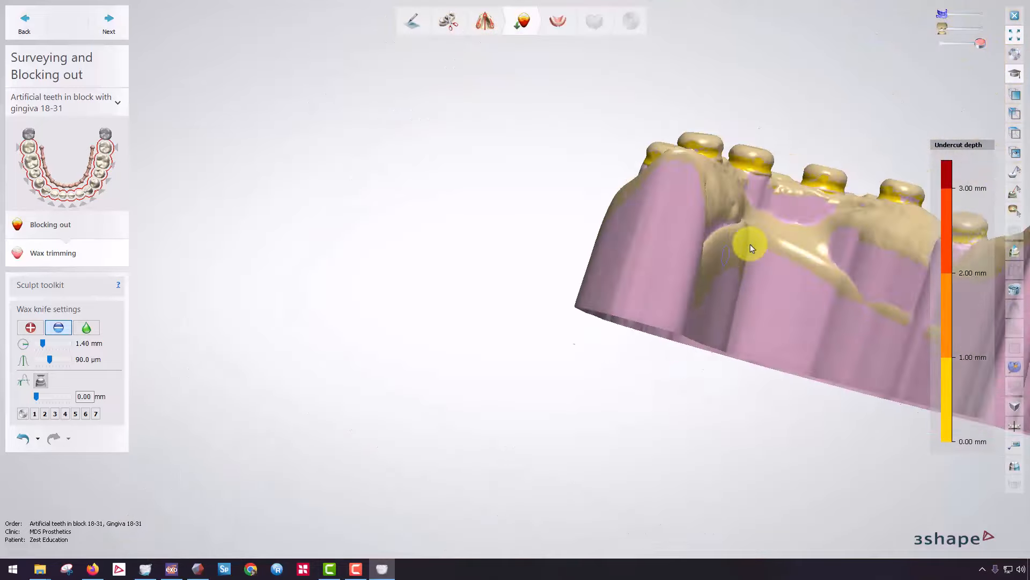
right_click_drag(747, 240, 708, 281)
scroll(743, 276, "up", 5)
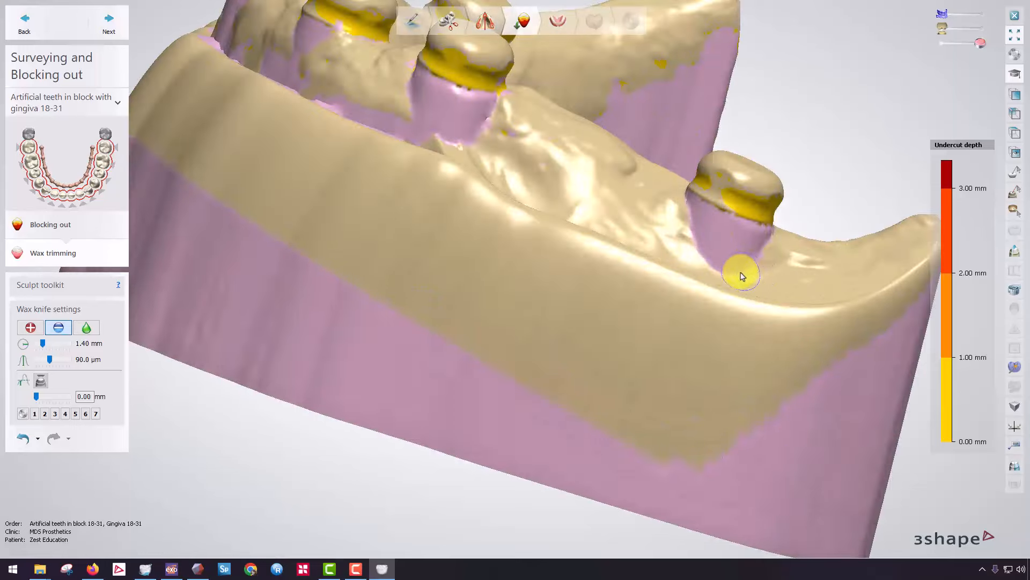
scroll(764, 272, "down", 3)
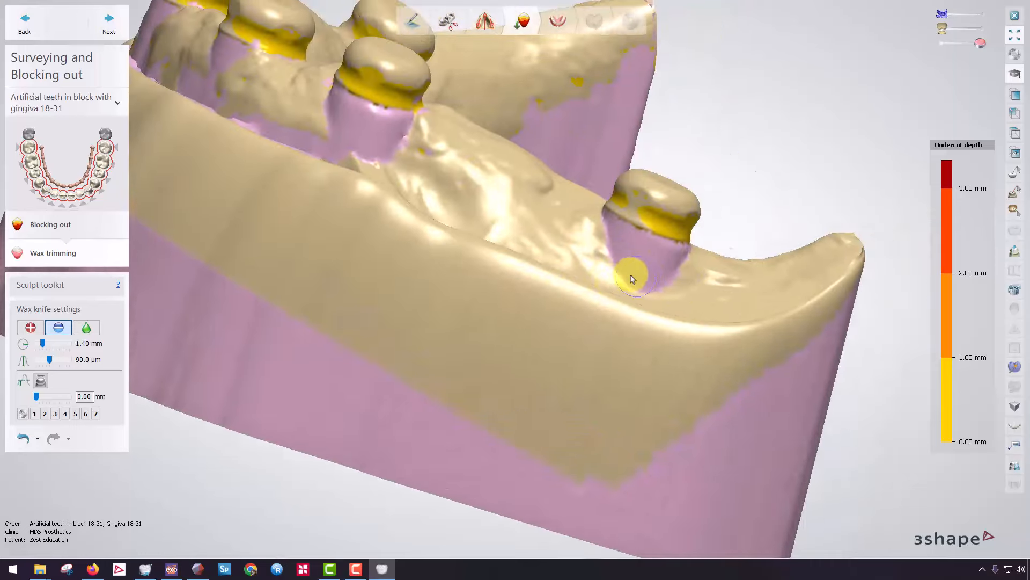
right_click_drag(630, 274, 651, 285)
scroll(720, 269, "up", 5)
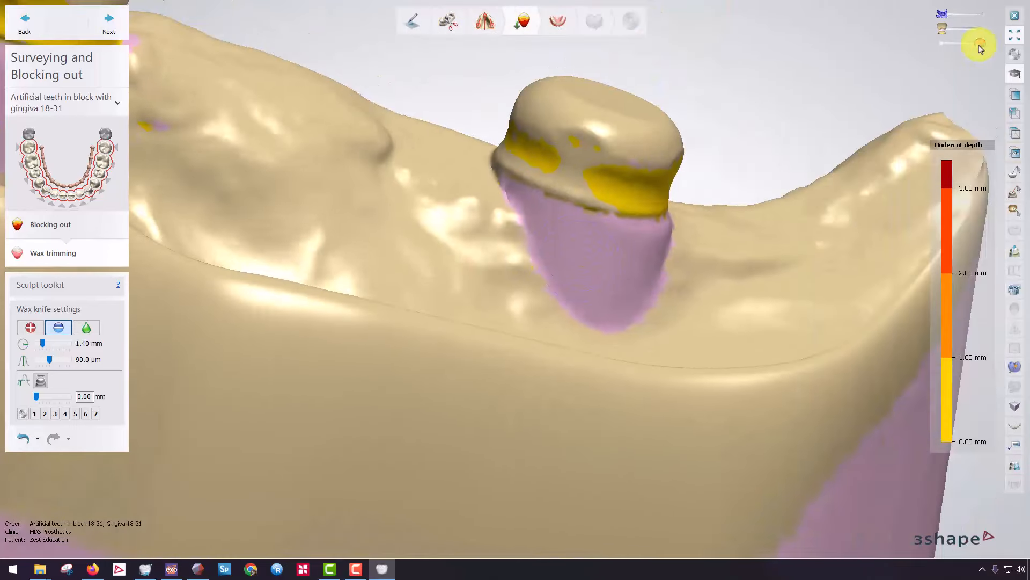
- Make the block-out wax semi-transparent to inspect the filled area beneath the distal scan body, and restore its full opacity
left_click_drag(981, 48, 977, 48)
right_click_drag(650, 273, 556, 242)
scroll(532, 162, "up", 3)
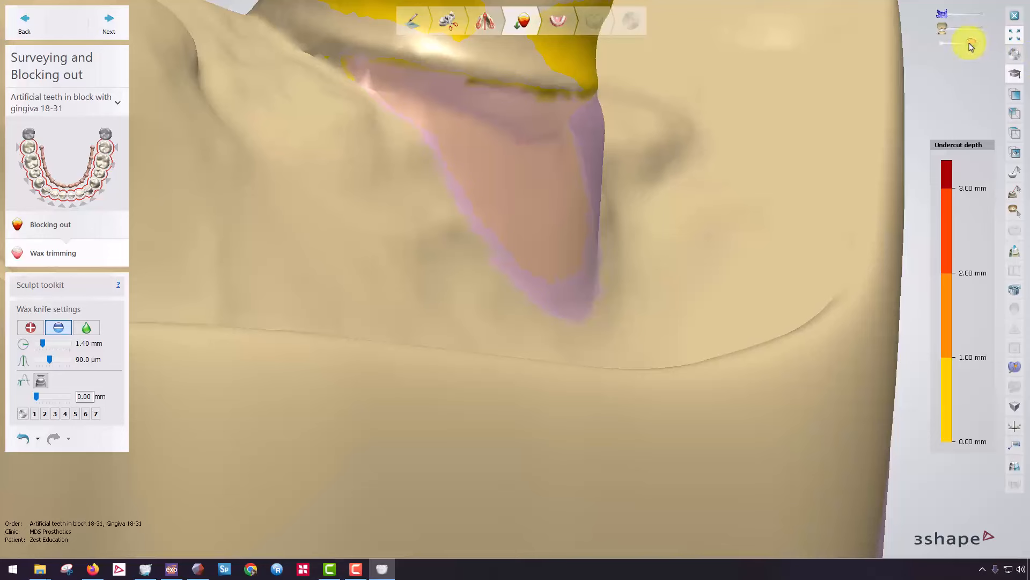
left_click_drag(970, 44, 988, 45)
- Carve away the excess block-out wax at the base of the distal scan body where it meets the gingiva
mouse_move(485, 130)
left_mouse_down()
mouse_move(526, 110)
mouse_move(566, 175)
mouse_move(582, 265)
mouse_move(520, 264)
mouse_move(589, 246)
left_mouse_up()
right_click_drag(589, 247, 552, 214)
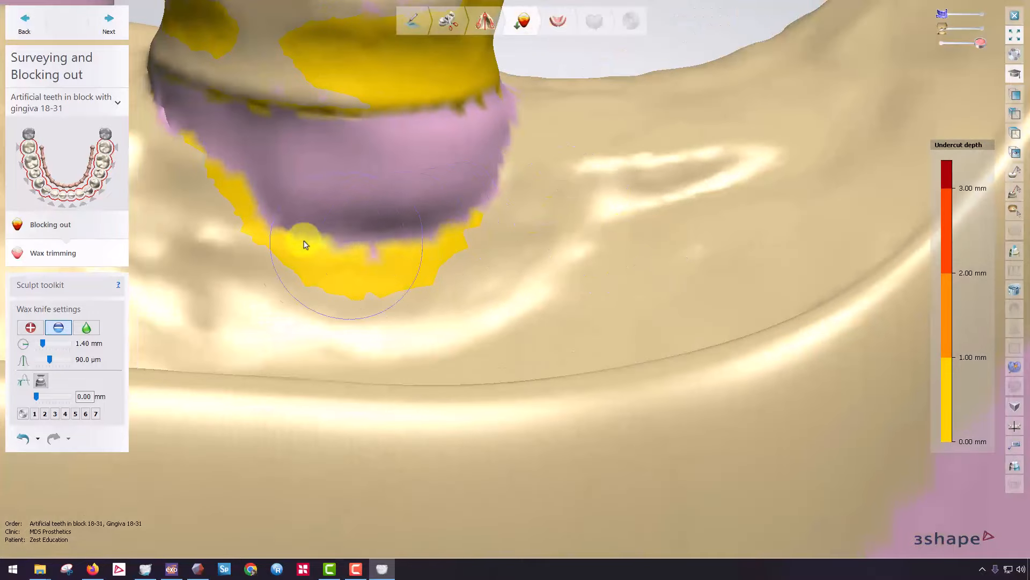
left_click(497, 135)
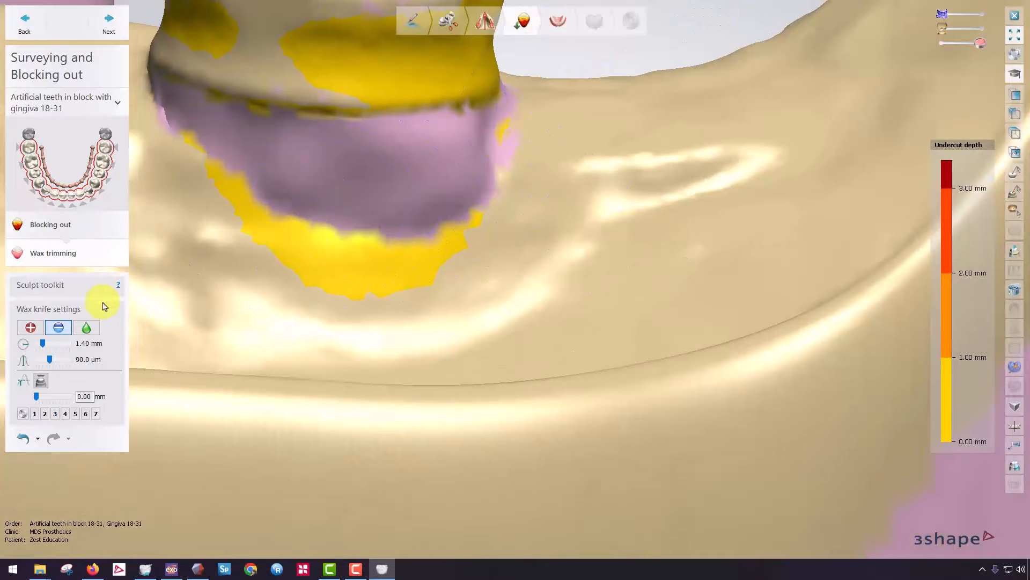
- Switch the wax knife to smoothing and smooth the remaining block-out wax beneath the distal scan body
left_click(86, 327)
mouse_move(246, 161)
left_mouse_down()
mouse_move(414, 122)
mouse_move(434, 189)
mouse_move(209, 129)
mouse_move(481, 124)
left_mouse_up()
scroll(436, 158, "down", 3)
mouse_move(436, 158)
right_mouse_down()
mouse_move(680, 139)
mouse_move(625, 283)
mouse_move(615, 213)
right_mouse_up()
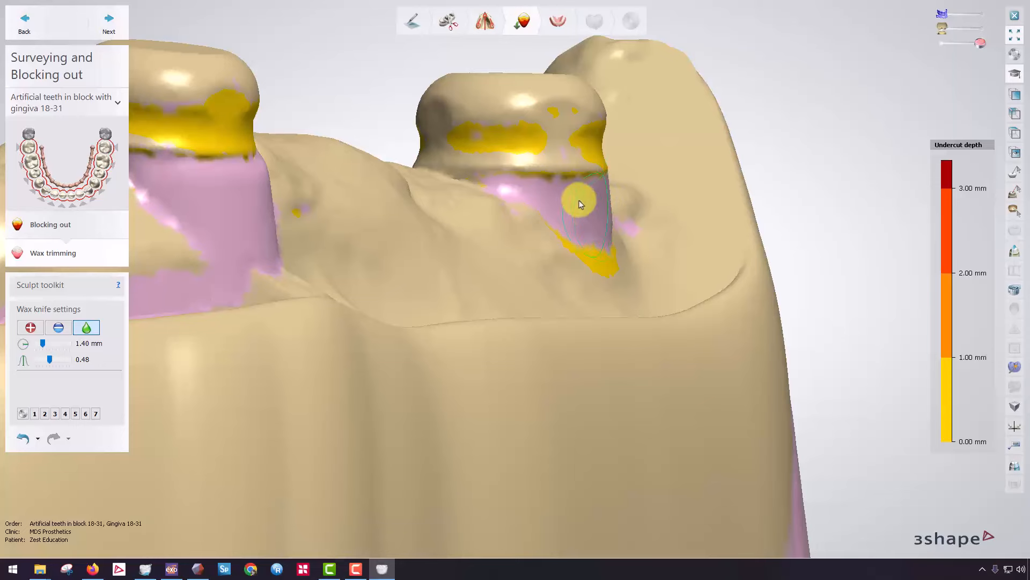
- Carve away the remaining block-out wax around the neck of the distal scan body with the 1.40 mm wax knife
right_click_drag(545, 212, 481, 218)
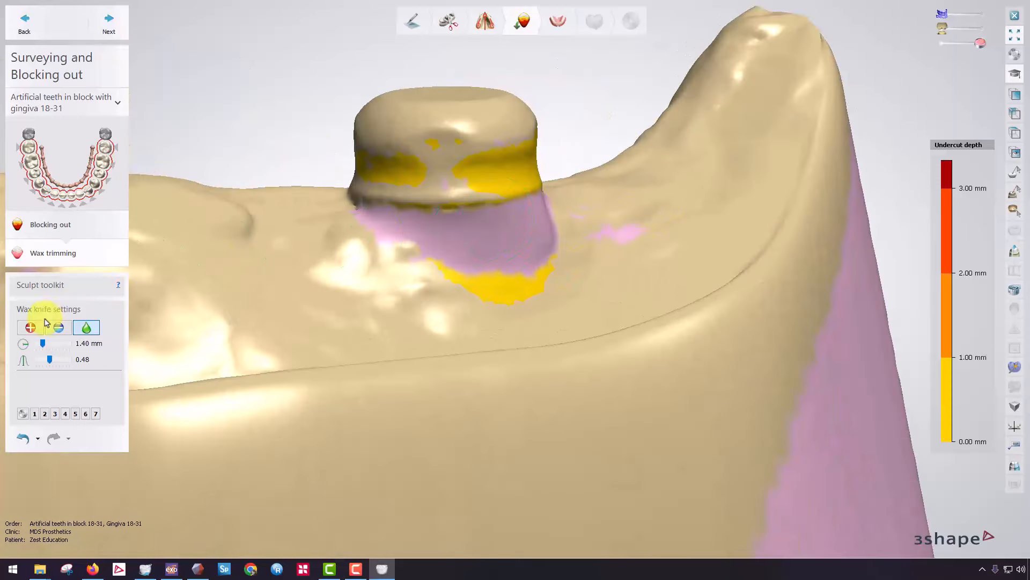
left_click(59, 327)
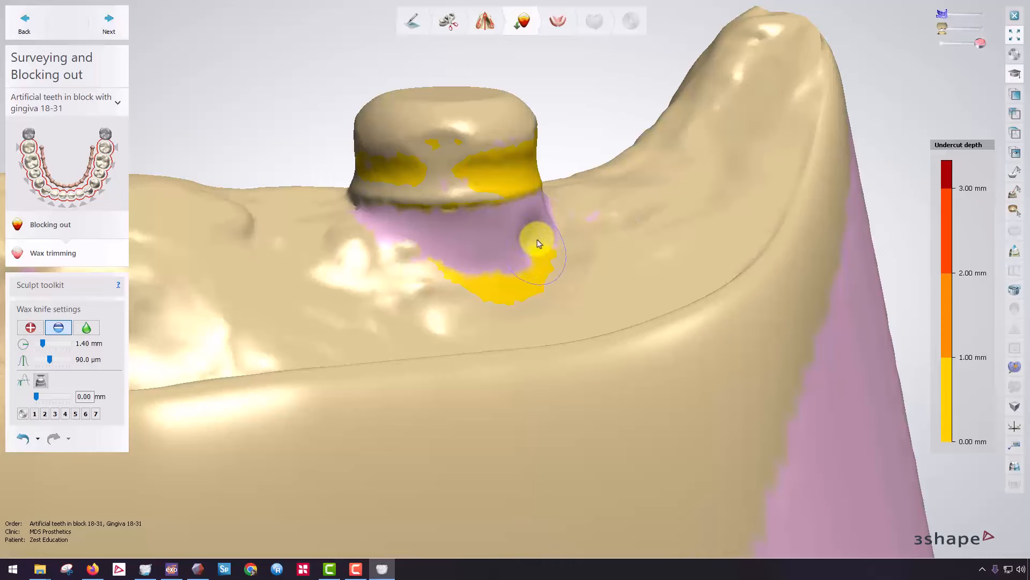
mouse_move(540, 224)
left_mouse_down()
mouse_move(505, 246)
mouse_move(553, 215)
mouse_move(452, 248)
mouse_move(488, 251)
left_mouse_up()
right_click_drag(492, 232, 709, 206)
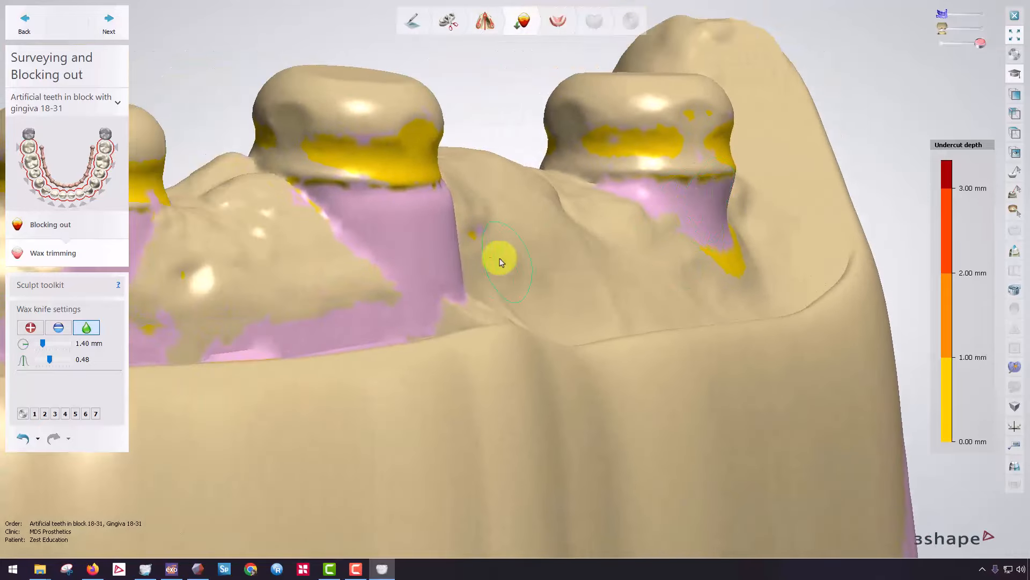
- Set the wax knife to removal at 2.30 mm and trim the buccal wax beneath the scan body next to the distal one
right_click_drag(500, 262, 585, 242)
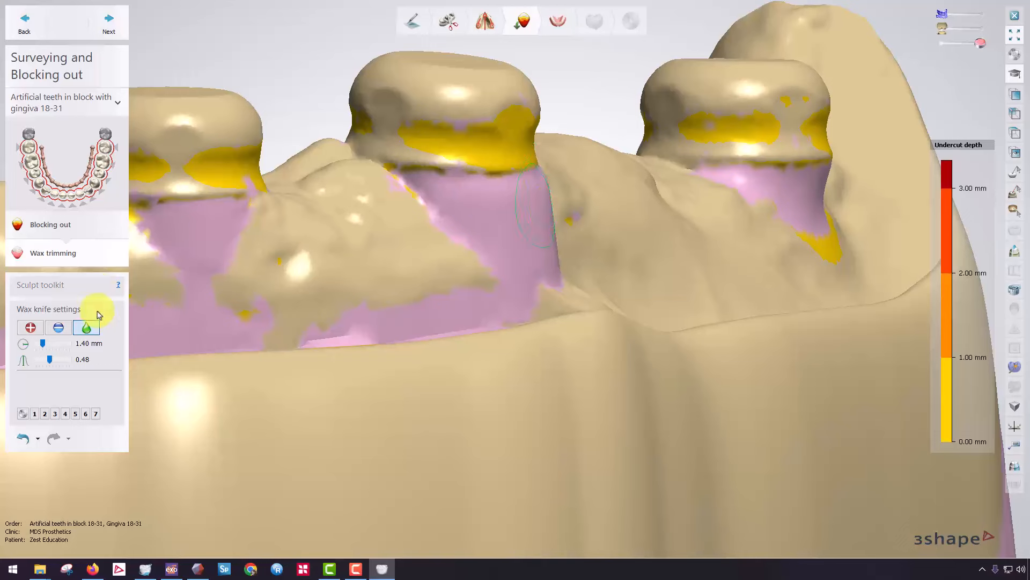
mouse_move(522, 241)
left_mouse_down()
mouse_move(513, 230)
mouse_move(522, 272)
mouse_move(380, 313)
mouse_move(487, 295)
mouse_move(478, 311)
mouse_move(449, 306)
left_mouse_up()
mouse_move(448, 306)
right_mouse_down()
mouse_move(755, 211)
mouse_move(707, 186)
right_mouse_up()
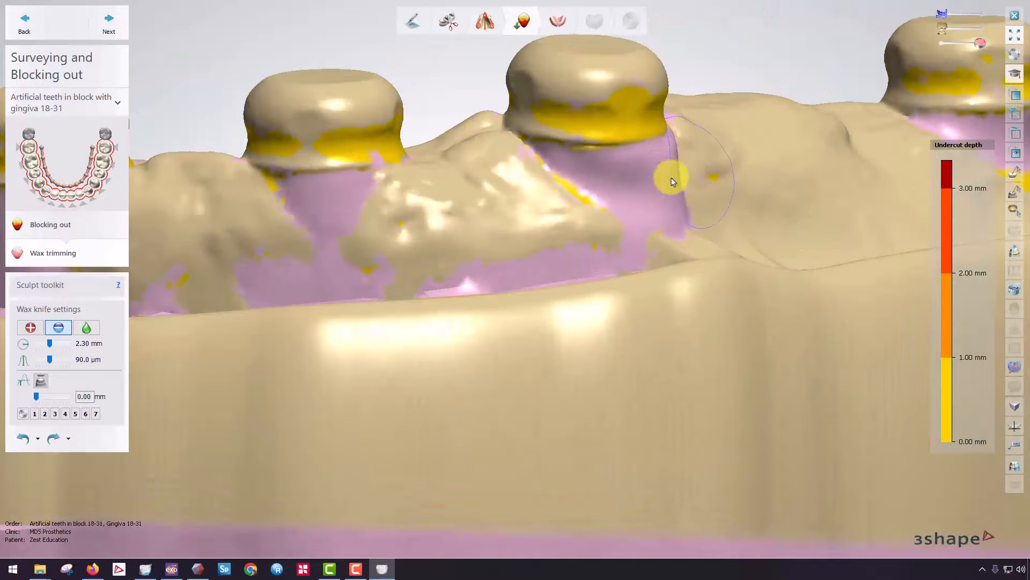
mouse_move(673, 181)
left_mouse_down()
mouse_move(653, 189)
mouse_move(651, 204)
mouse_move(678, 207)
left_mouse_up()
right_click_drag(678, 207, 545, 276)
left_click_drag(545, 276, 403, 288)
- Check the trimmed scan bodies lingually and buccally, and smooth the carved wax with the 2.30 mm wax knife
scroll(545, 260, "down", 5)
right_click_drag(545, 260, 532, 397)
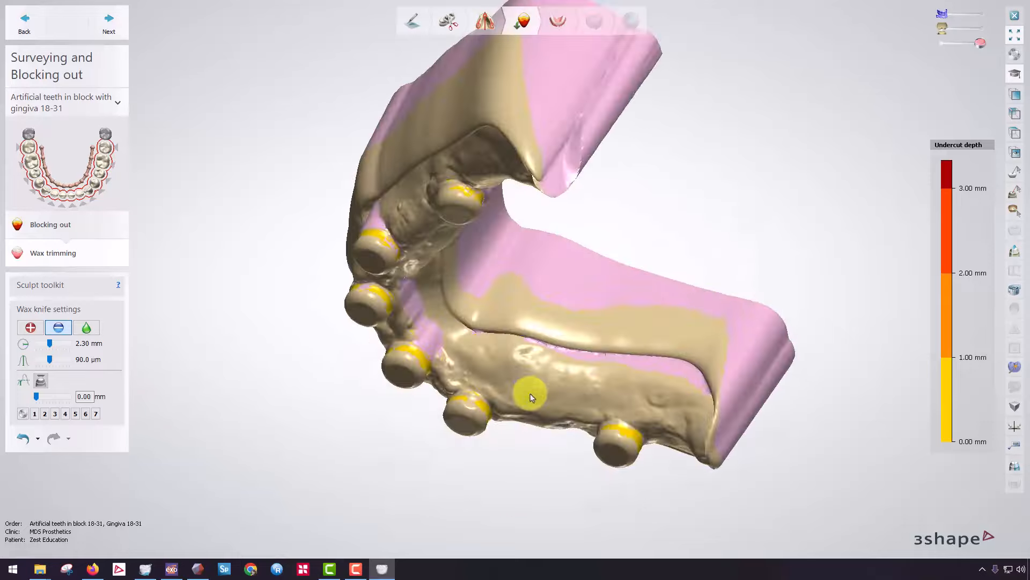
scroll(491, 340, "up", 3)
right_click_drag(490, 340, 418, 123)
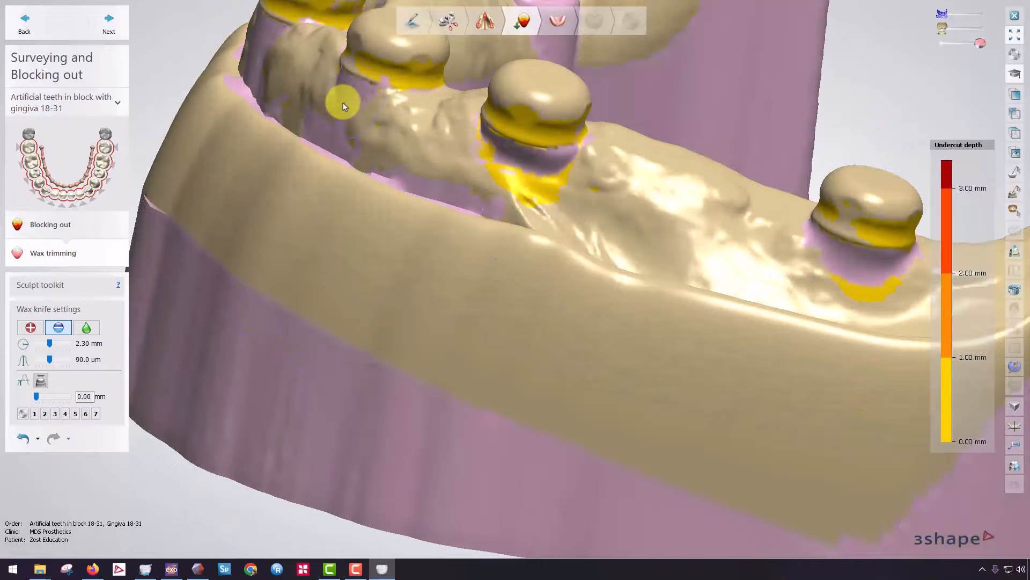
right_click_drag(318, 106, 392, 130)
left_click(86, 327)
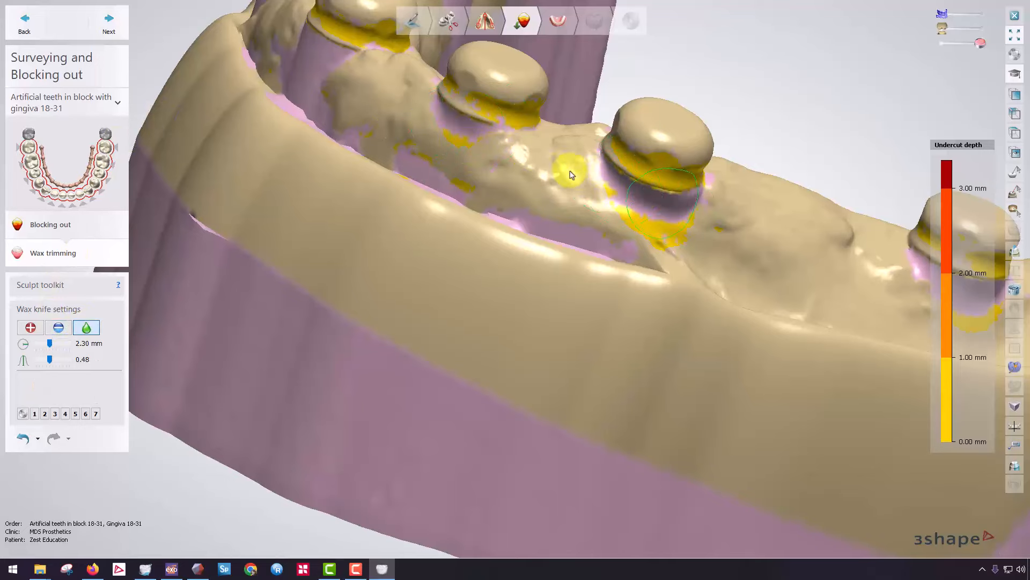
right_click_drag(571, 174, 247, 224)
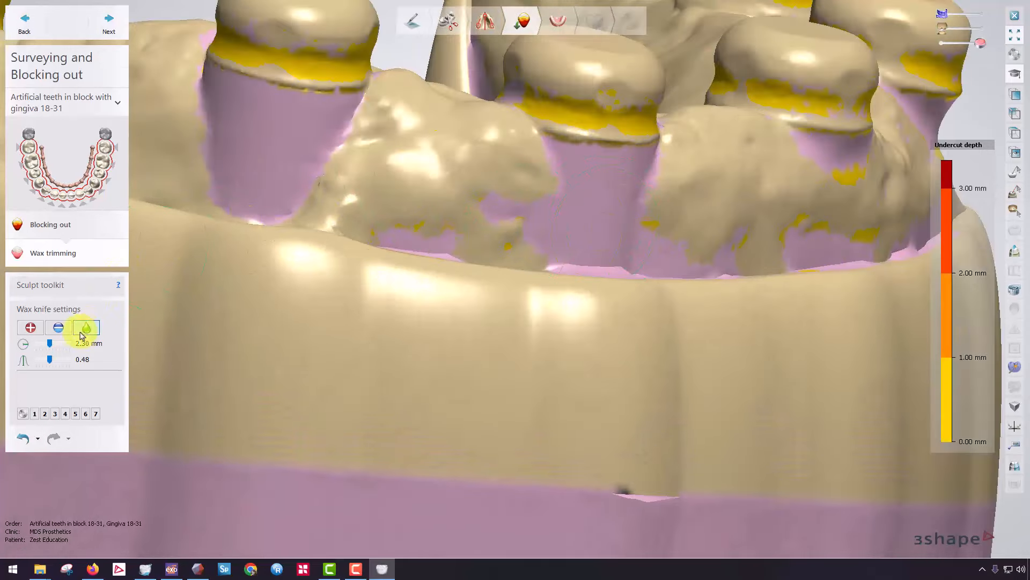
- Switch the wax knife back to removal and trim the labial block-out wax beneath the two scan bodies toward the opposite side
left_click(58, 327)
mouse_move(577, 205)
left_mouse_down()
mouse_move(639, 207)
mouse_move(543, 188)
mouse_move(646, 177)
mouse_move(582, 173)
left_mouse_up()
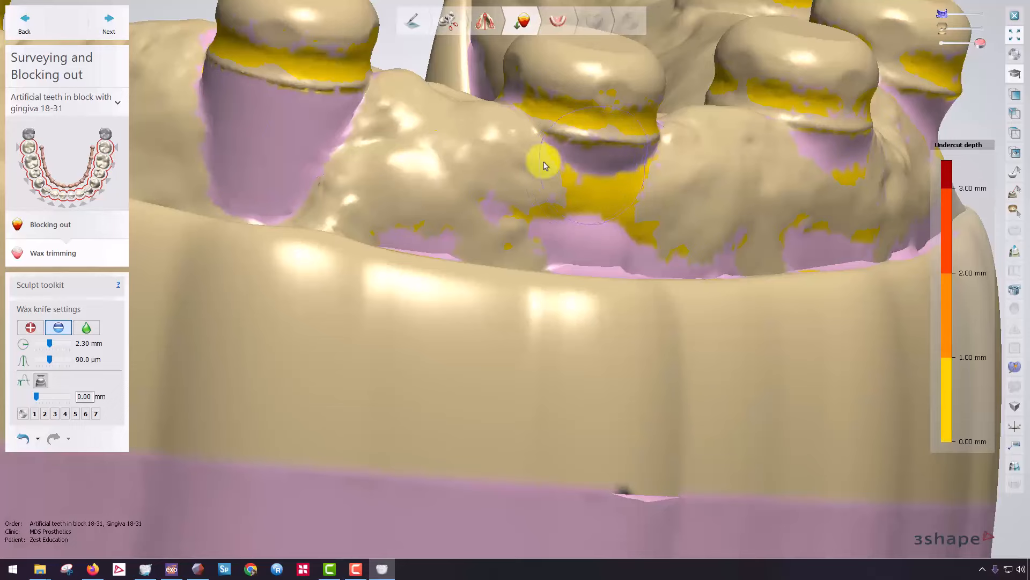
mouse_move(258, 161)
left_mouse_down()
mouse_move(310, 198)
mouse_move(269, 132)
left_mouse_up()
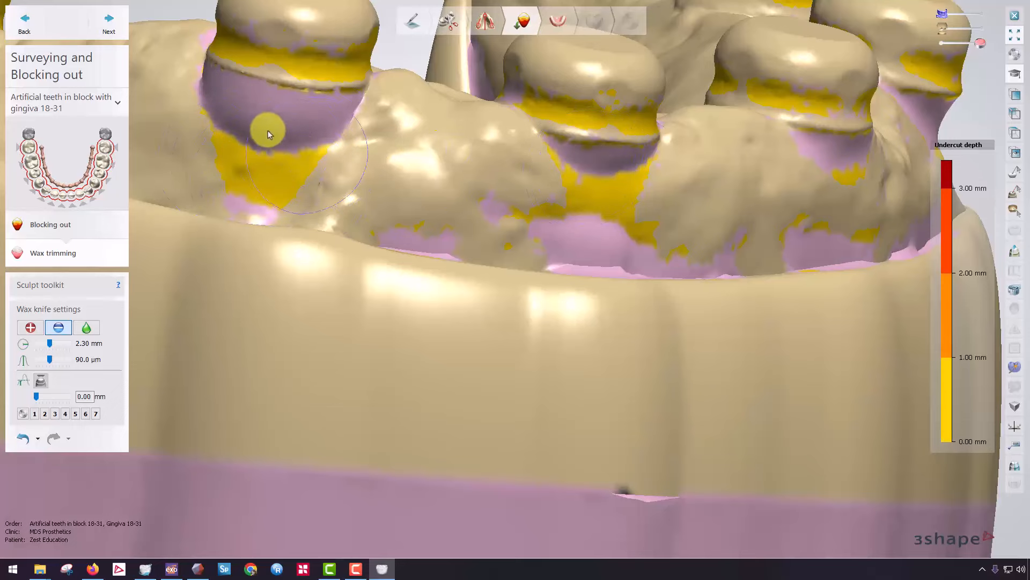
mouse_move(209, 111)
left_mouse_down()
mouse_move(308, 120)
mouse_move(244, 110)
left_mouse_up()
- Trim the lingual block-out wax beneath the distal scan body on the opposite side and smooth the carved area
right_click_drag(244, 110, 592, 142)
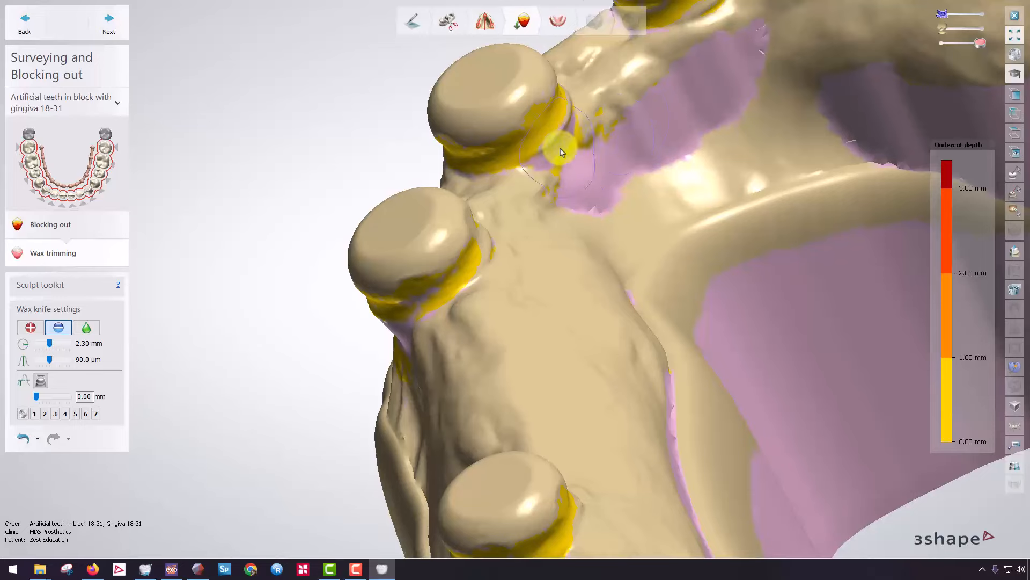
mouse_move(559, 147)
right_mouse_down()
mouse_move(369, 225)
mouse_move(467, 170)
right_mouse_up()
mouse_move(720, 118)
right_mouse_down()
mouse_move(656, 143)
mouse_move(773, 142)
right_mouse_up()
mouse_move(719, 198)
left_mouse_down()
mouse_move(787, 152)
mouse_move(658, 166)
mouse_move(700, 161)
mouse_move(736, 195)
mouse_move(749, 230)
left_mouse_up()
left_click(92, 329)
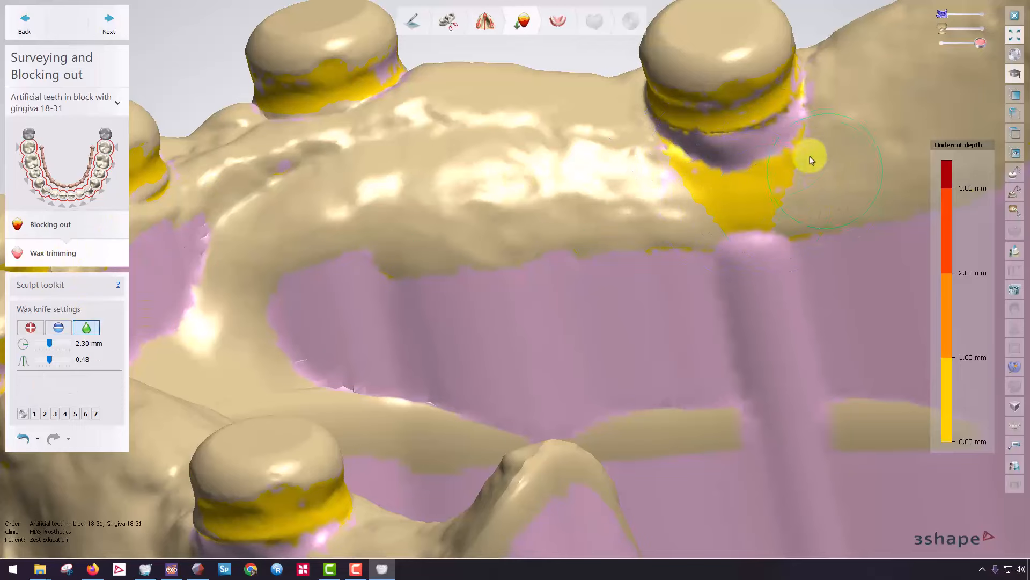
mouse_move(672, 172)
right_mouse_down()
mouse_move(774, 163)
mouse_move(897, 223)
mouse_move(525, 230)
mouse_move(610, 223)
right_mouse_up()
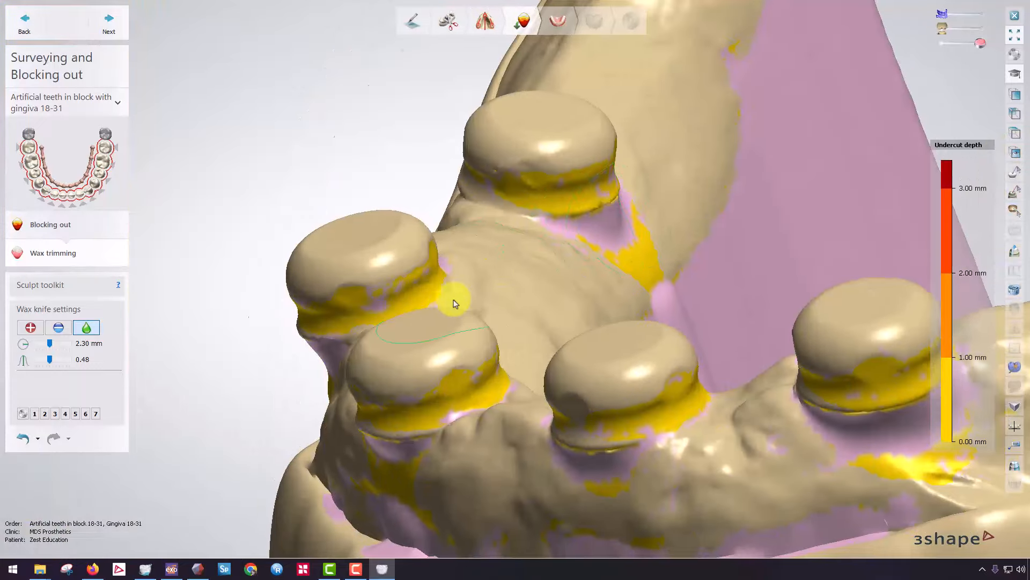
mouse_move(453, 299)
right_mouse_down()
mouse_move(346, 320)
mouse_move(391, 322)
right_mouse_up()
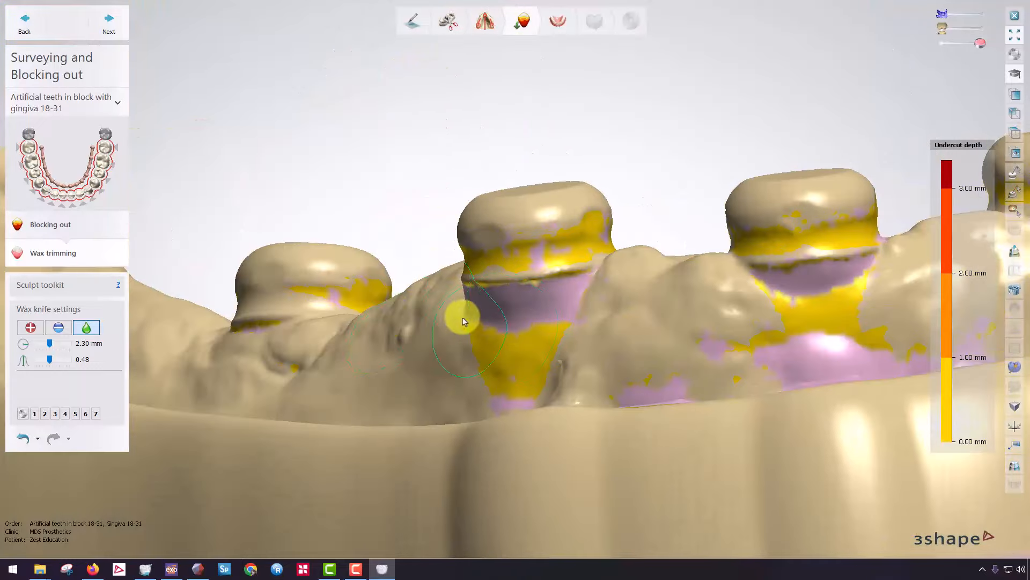
- Set the wax knife to removal at 1.40 mm and inspect the necks of the anterior scan bodies for excess wax
mouse_move(462, 315)
right_mouse_down()
mouse_move(542, 279)
mouse_move(680, 275)
mouse_move(580, 269)
mouse_move(467, 298)
mouse_move(552, 253)
mouse_move(609, 249)
right_mouse_up()
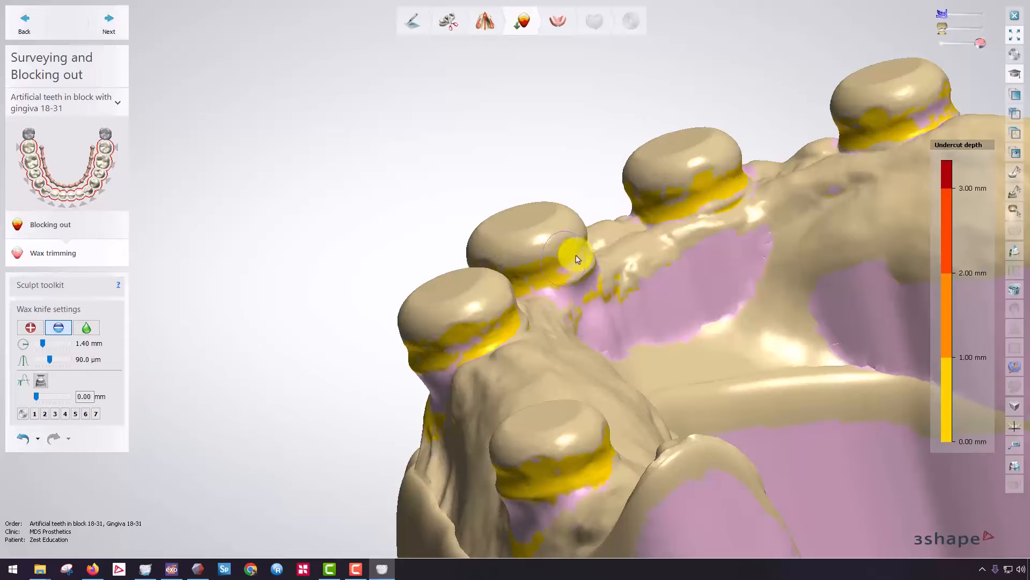
right_click_drag(466, 348, 621, 238)
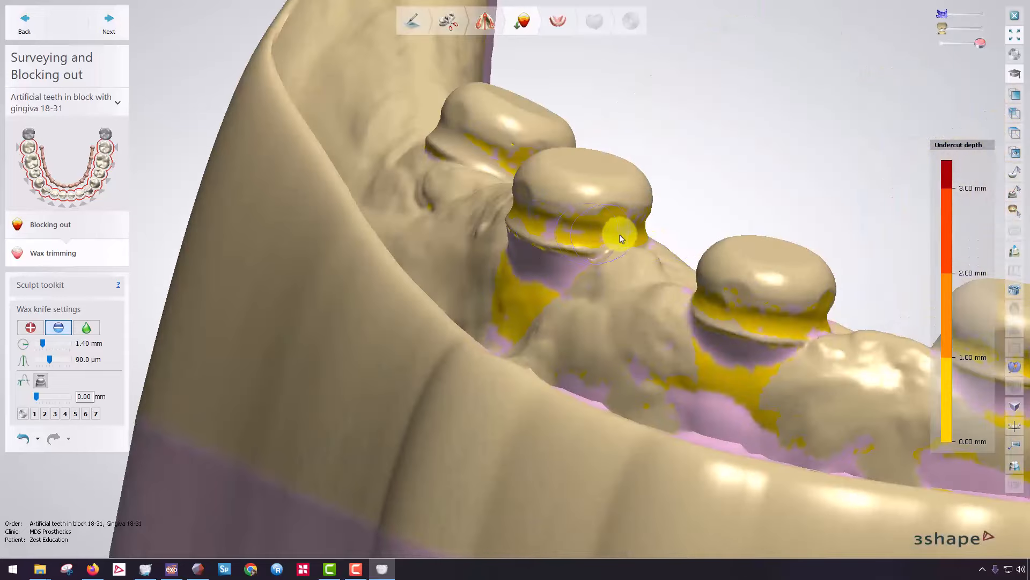
right_click_drag(546, 222, 705, 145)
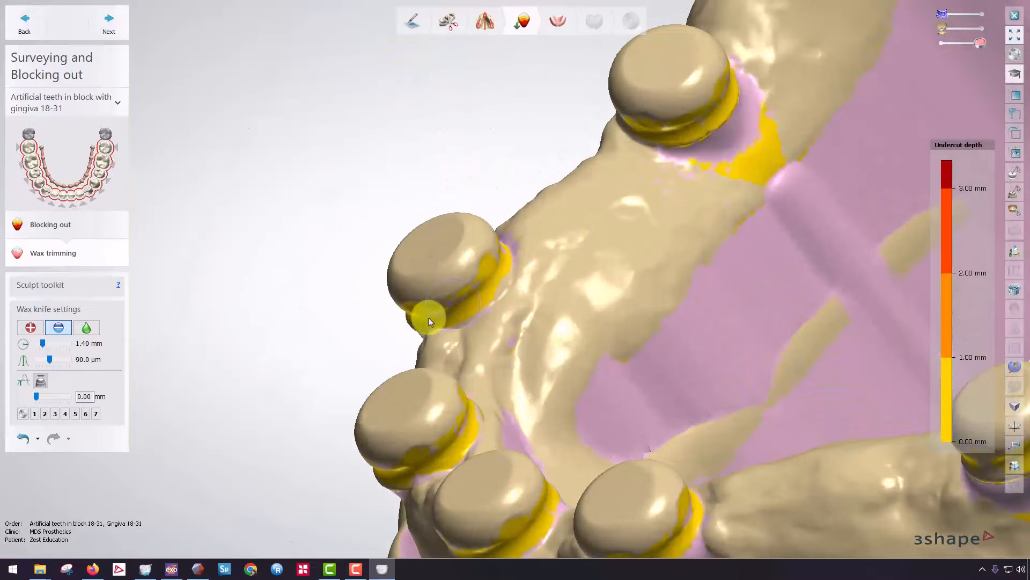
scroll(430, 321, "down", 6)
right_click_drag(516, 290, 391, 195)
scroll(512, 268, "up", 5)
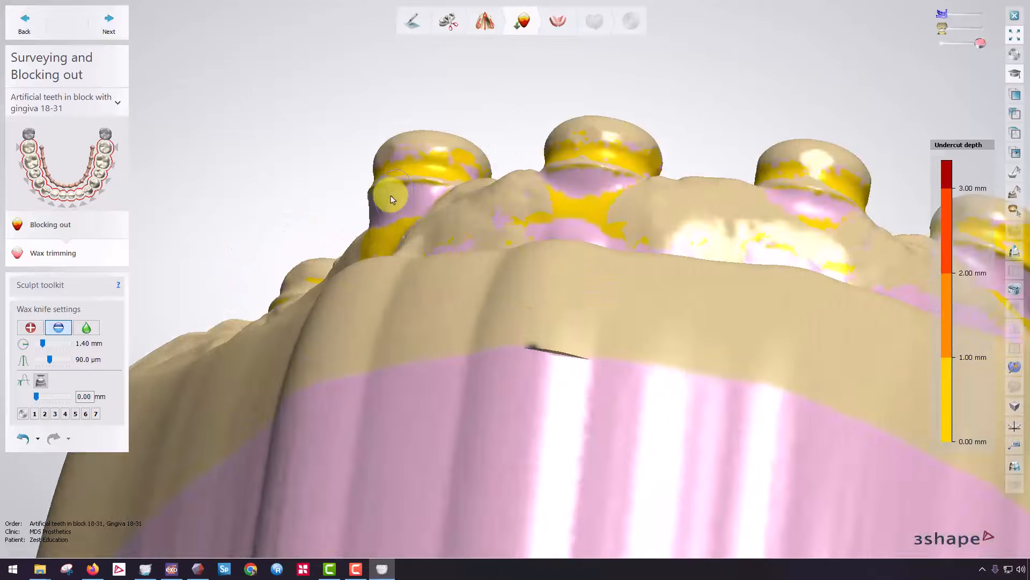
scroll(379, 207, "up", 6)
scroll(357, 226, "down", 2)
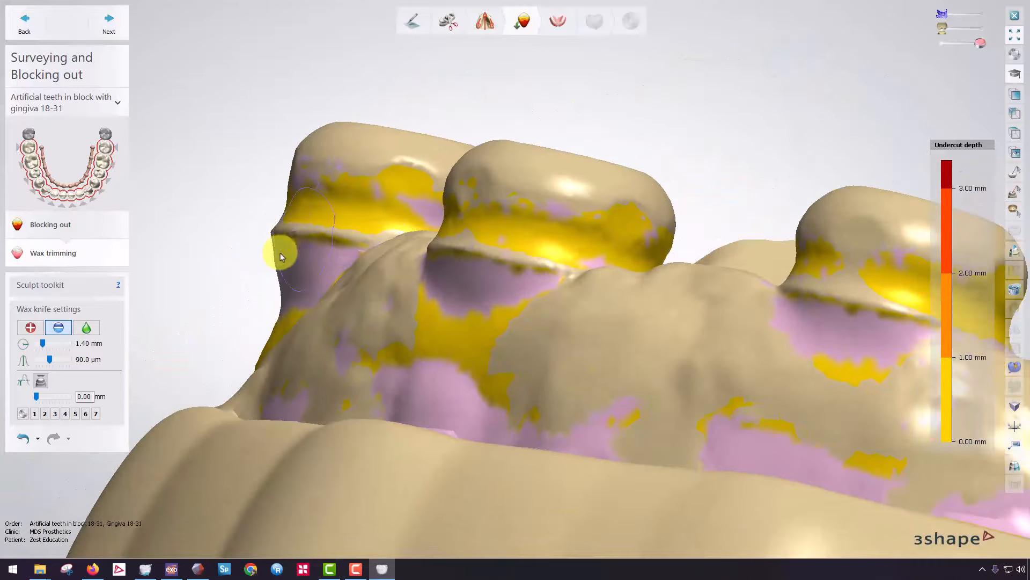
- Examine the lingual wax beneath the distal scan body and the block-out around all scan bodies across the arch
right_click_drag(278, 252, 727, 301)
middle_click_drag(725, 301, 534, 216)
middle_click_drag(741, 366, 685, 288)
scroll(763, 409, "up", 4)
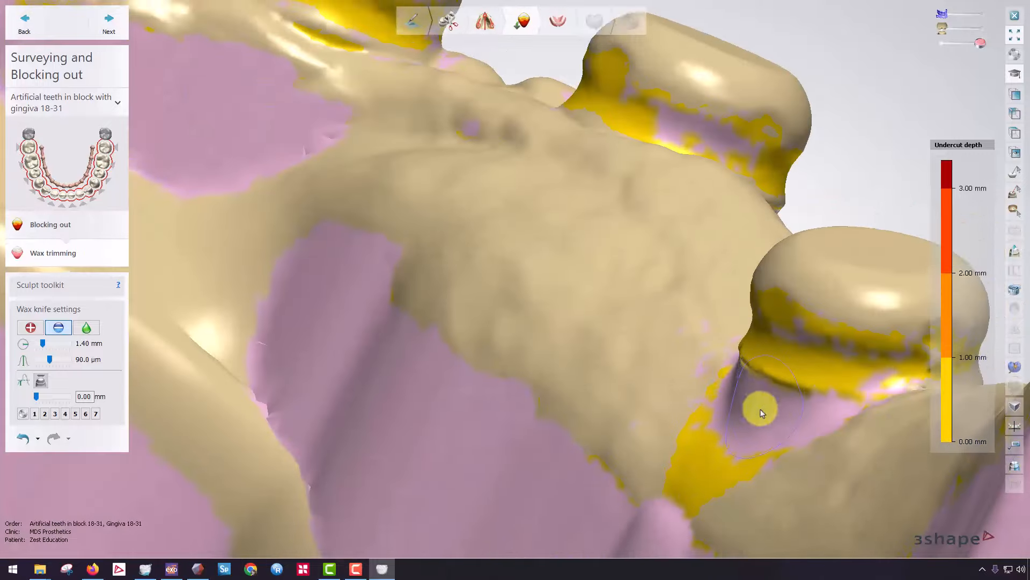
middle_click_drag(761, 412, 688, 330)
scroll(687, 331, "up", 2)
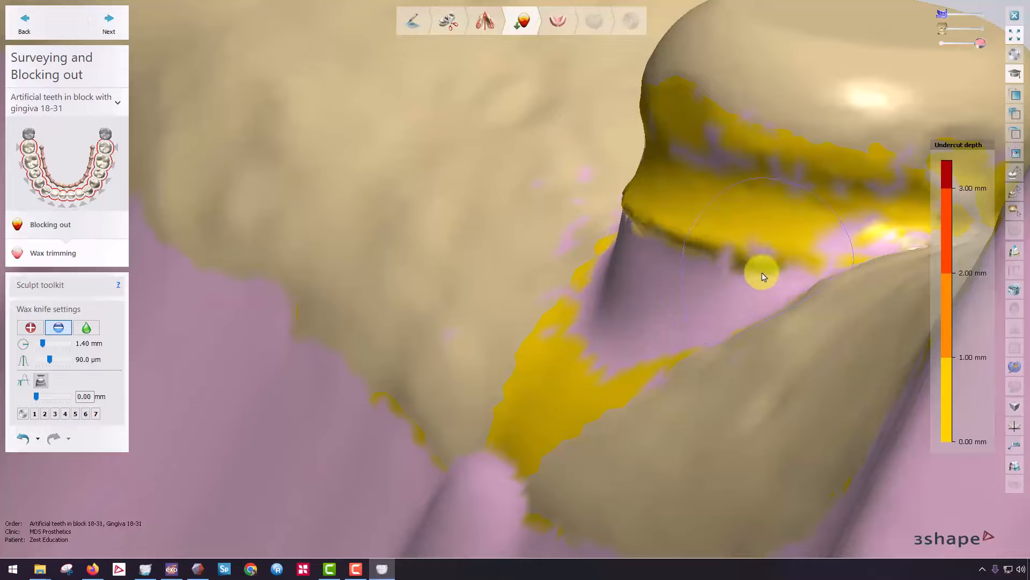
scroll(816, 271, "down", 8)
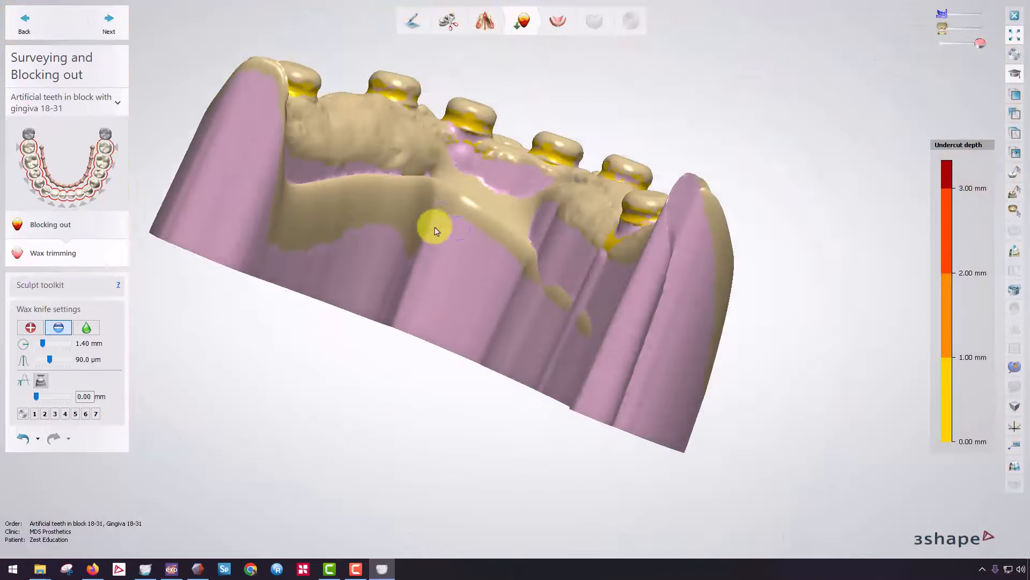
right_click_drag(434, 230, 593, 252)
right_click_drag(486, 239, 458, 193)
right_click_drag(396, 299, 515, 262)
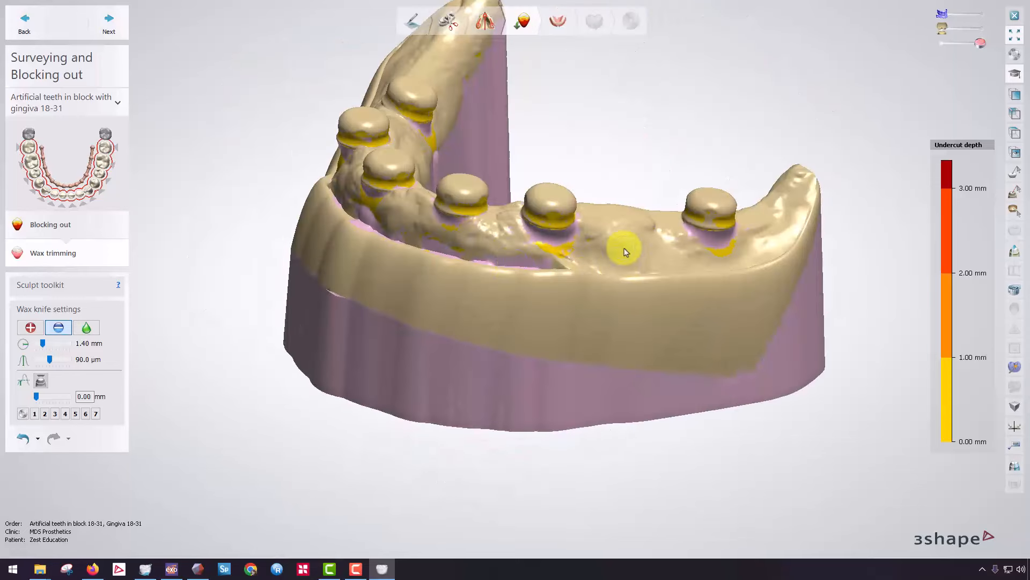
right_click_drag(625, 251, 369, 247)
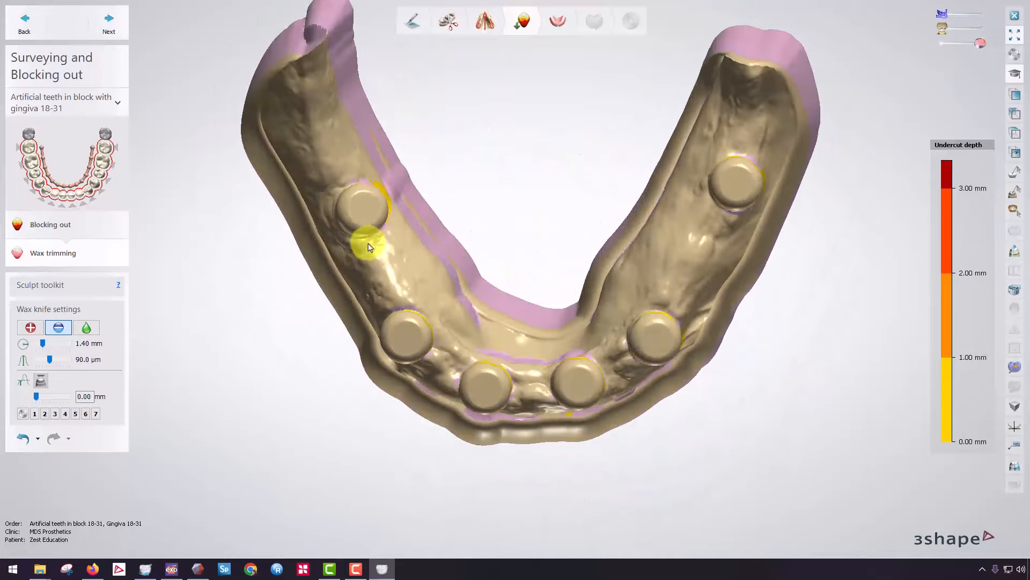
- Advance to the initial denture setup, hide the upper model and show the scanned lower denture semi-transparently
left_click(114, 39)
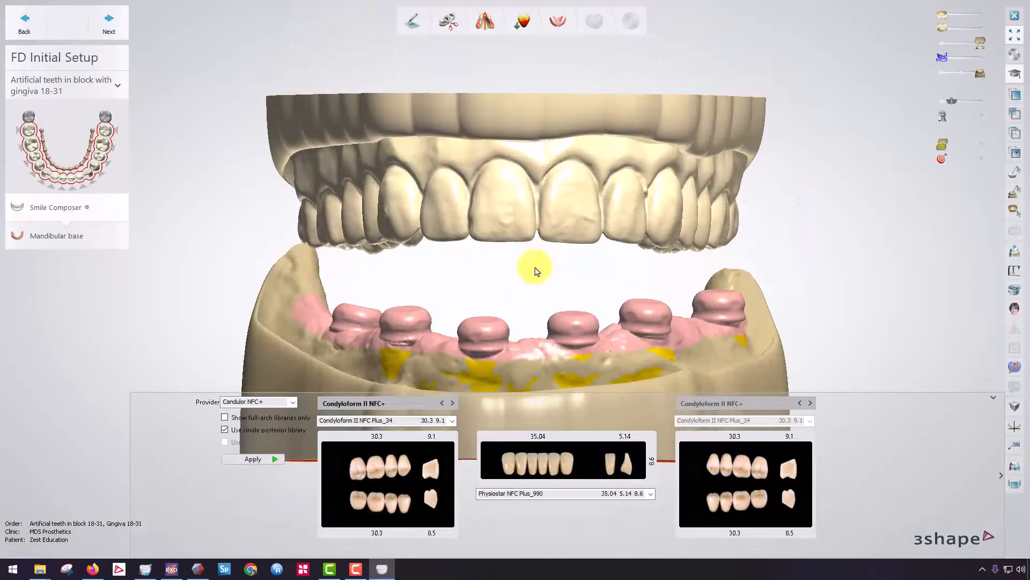
scroll(553, 243, "down", 2)
right_click_drag(552, 255, 554, 259)
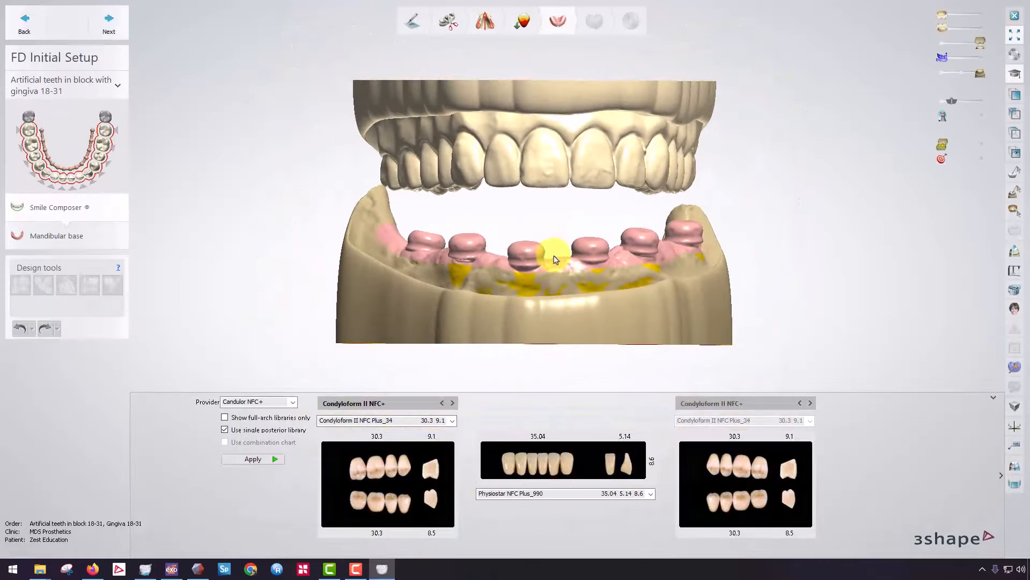
scroll(531, 284, "up", 3)
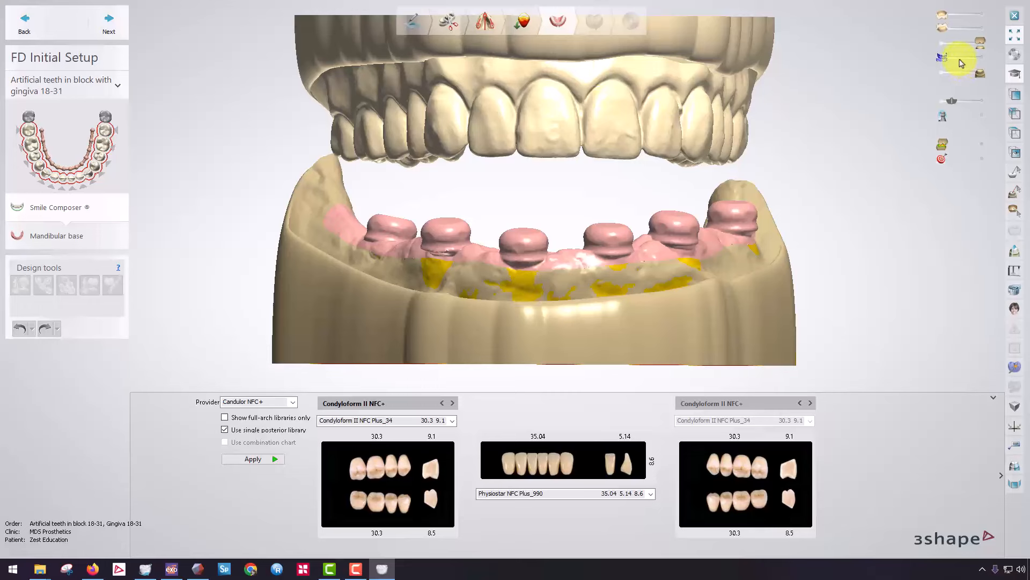
left_click_drag(944, 58, 927, 42)
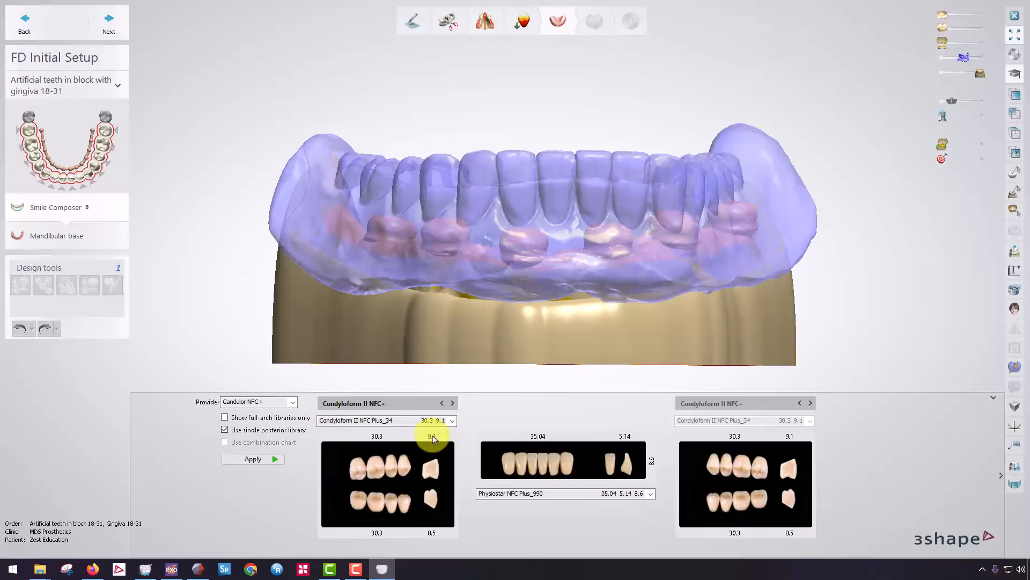
- Keep Candulor NFC+ as provider with Physiostar NFC Plus_990 anteriors and Condyloform II NFC Plus_34 posteriors, and apply the tooth setup
left_click(598, 494)
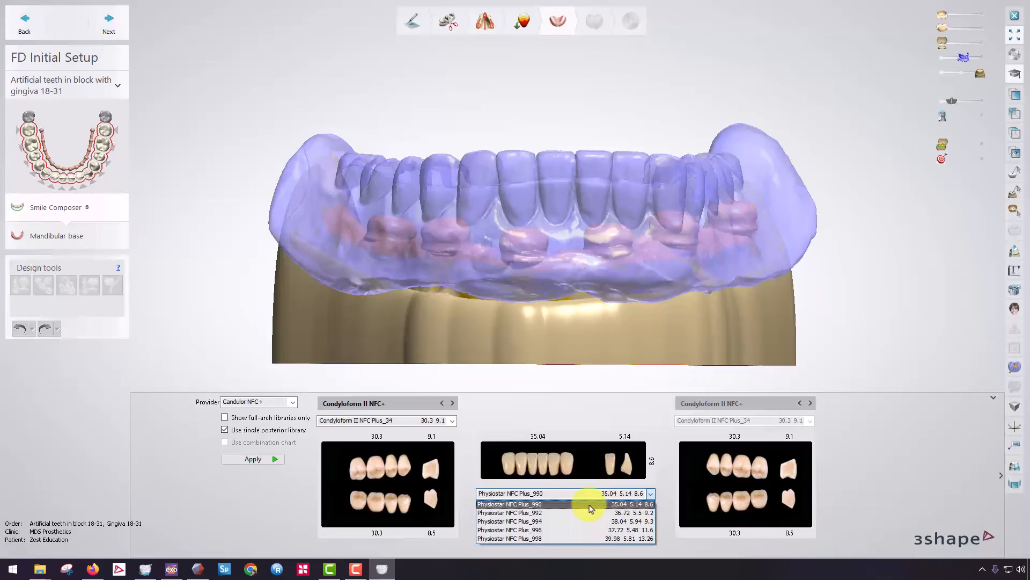
left_click(591, 505)
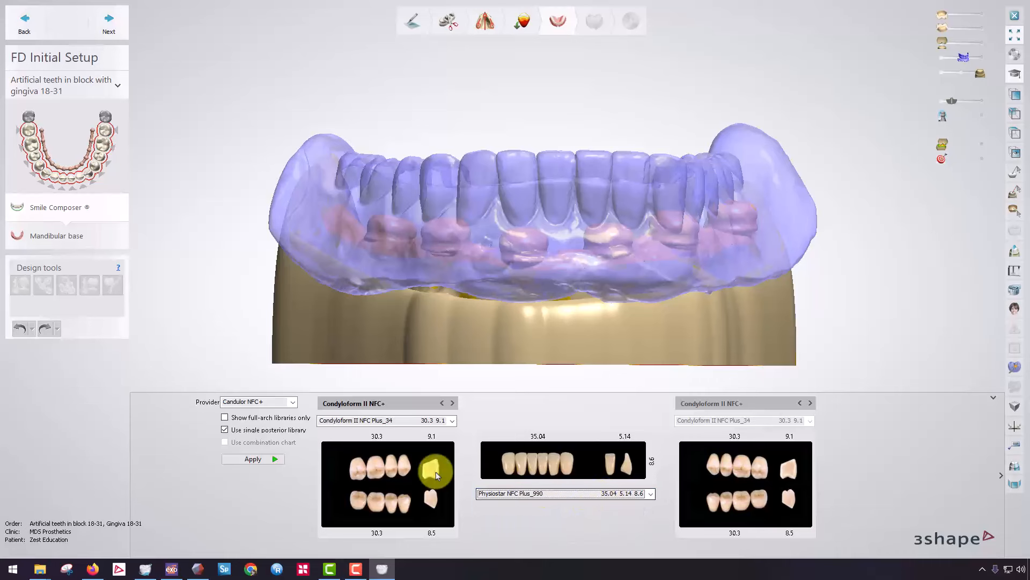
left_click(286, 405)
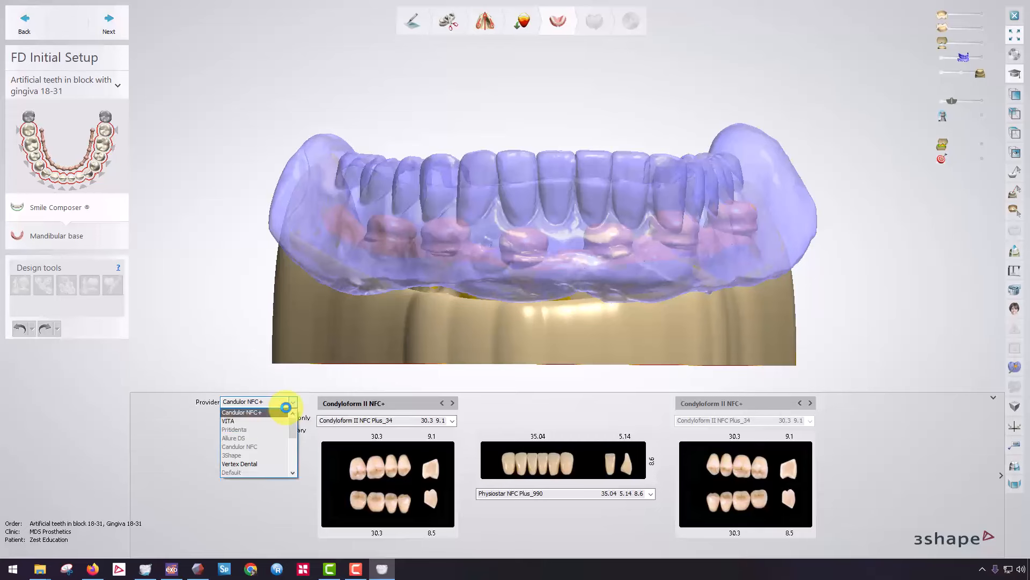
left_click(294, 406)
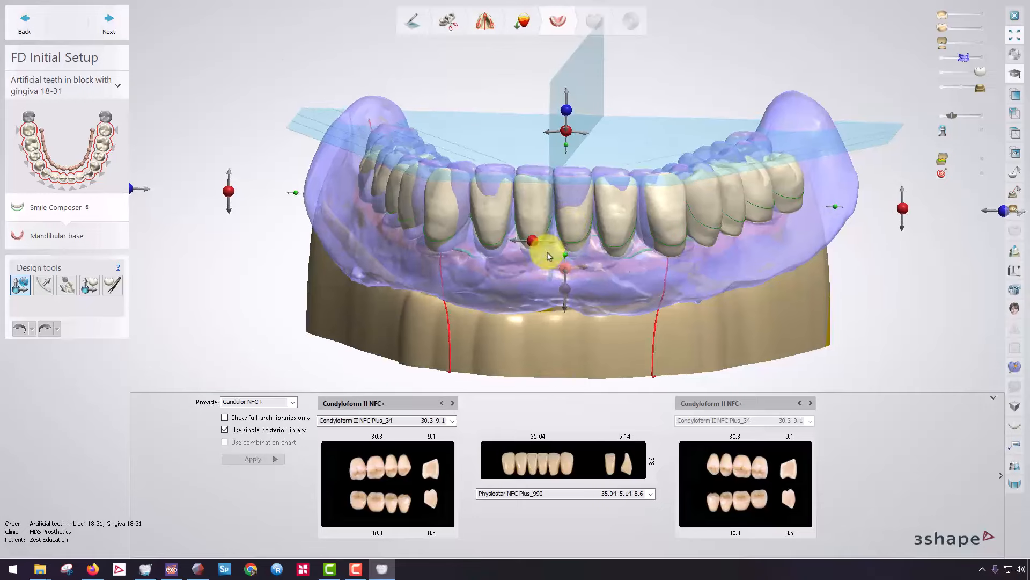
- Try the larger Condyloform II NFC Plus_36 posteriors against the scanned denture and return to Condyloform II NFC Plus_34
scroll(559, 226, "up", 3)
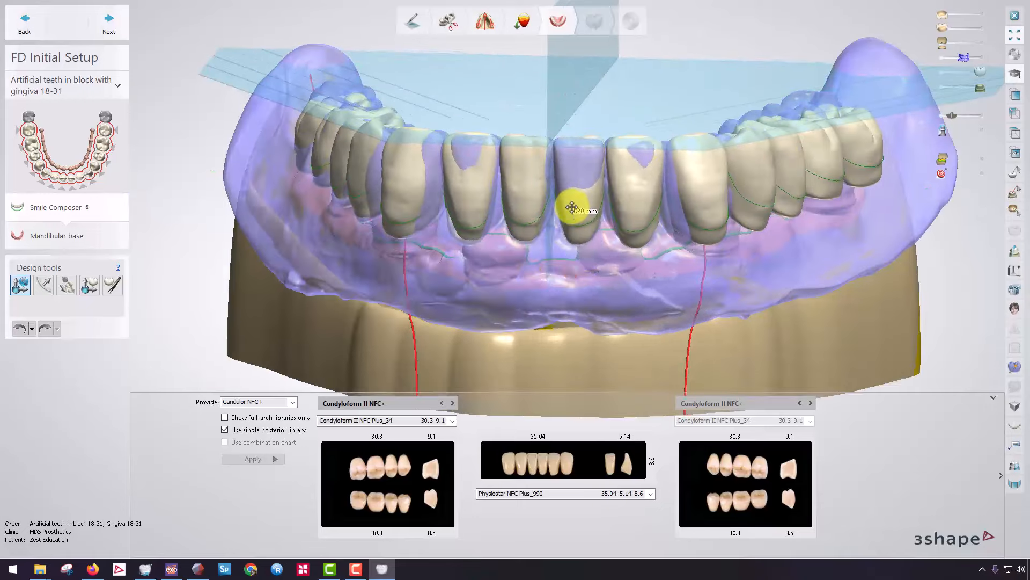
right_click_drag(572, 208, 669, 368)
right_click_drag(706, 322, 614, 294)
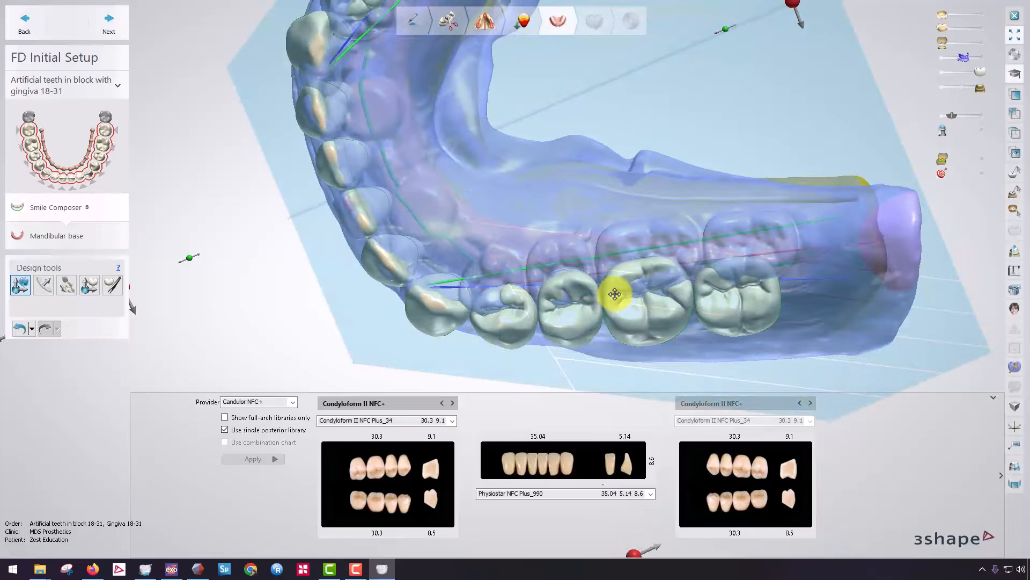
left_click(453, 420)
left_click(376, 435)
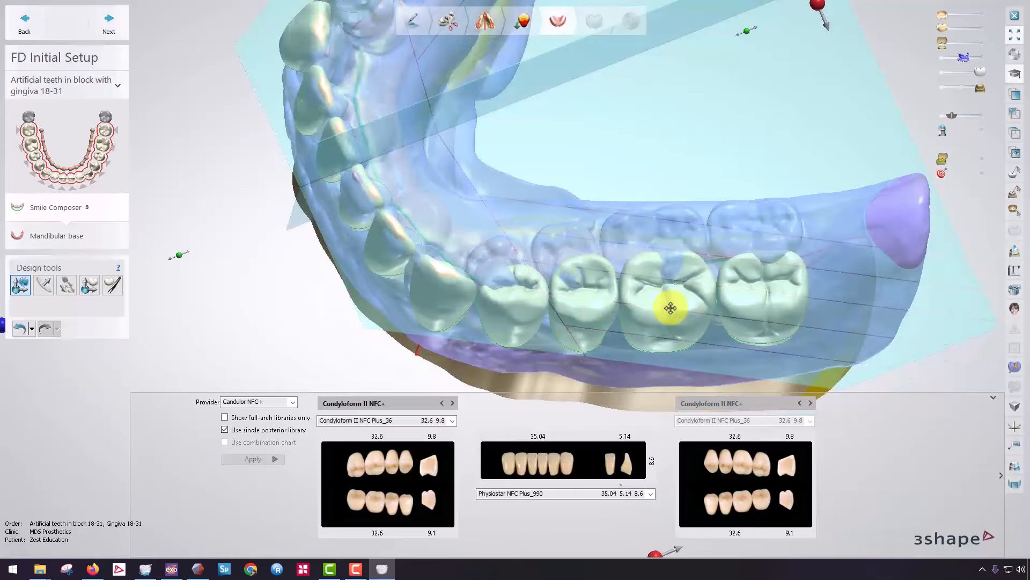
right_click_drag(671, 308, 574, 398)
left_click(453, 421)
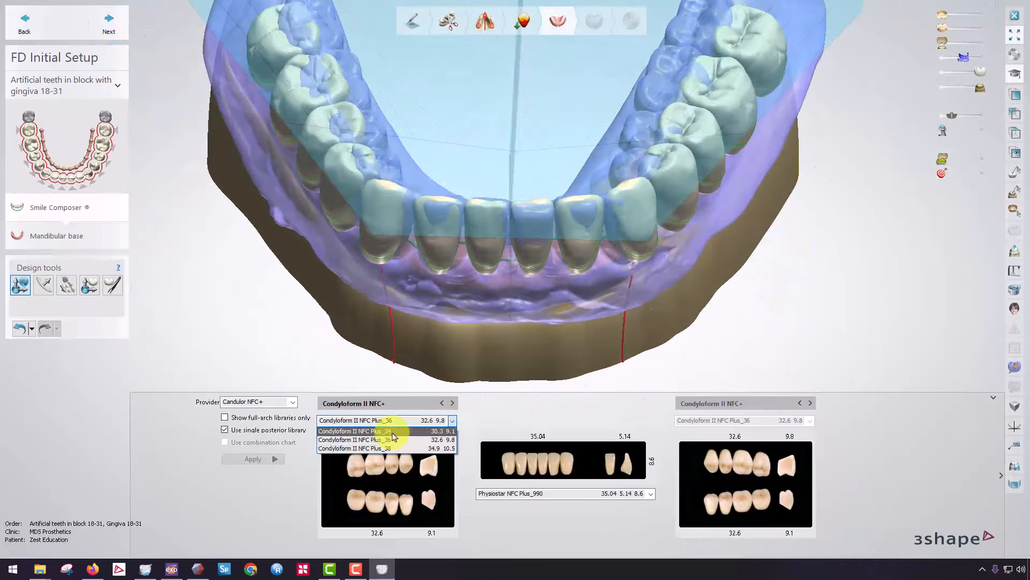
left_click(391, 432)
left_click(251, 465)
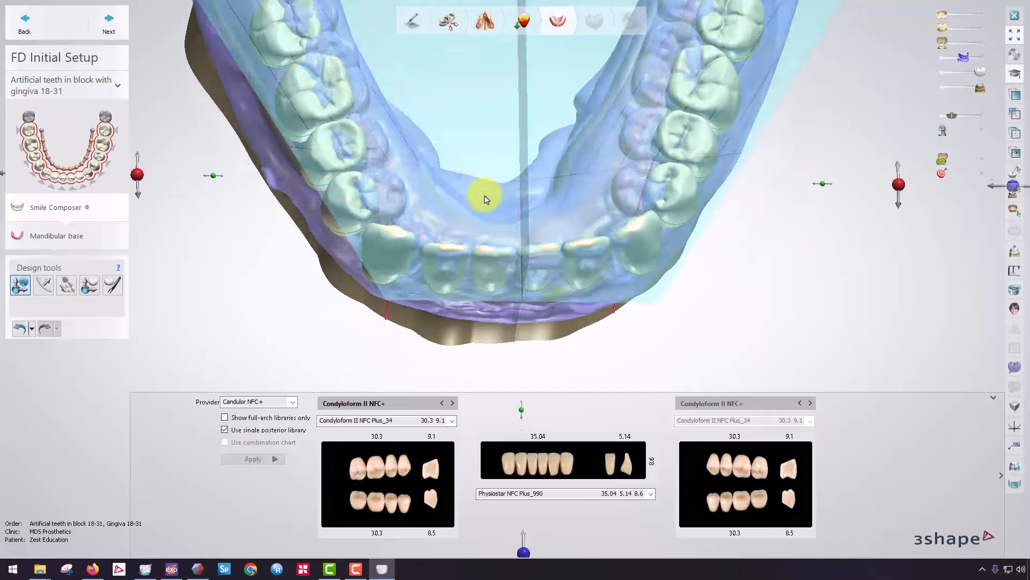
- Nudge the whole tooth setup over the scanned denture in occlusal view and hide the occlusal plane
right_click_drag(487, 195, 483, 131)
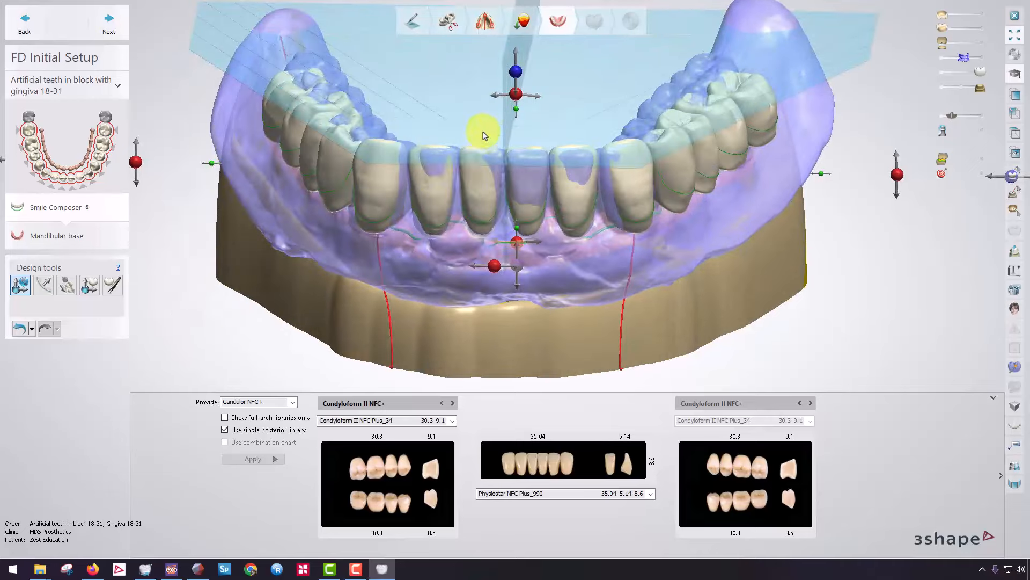
right_click_drag(456, 179, 485, 202)
right_click_drag(490, 126, 491, 278)
left_click_drag(492, 278, 490, 275)
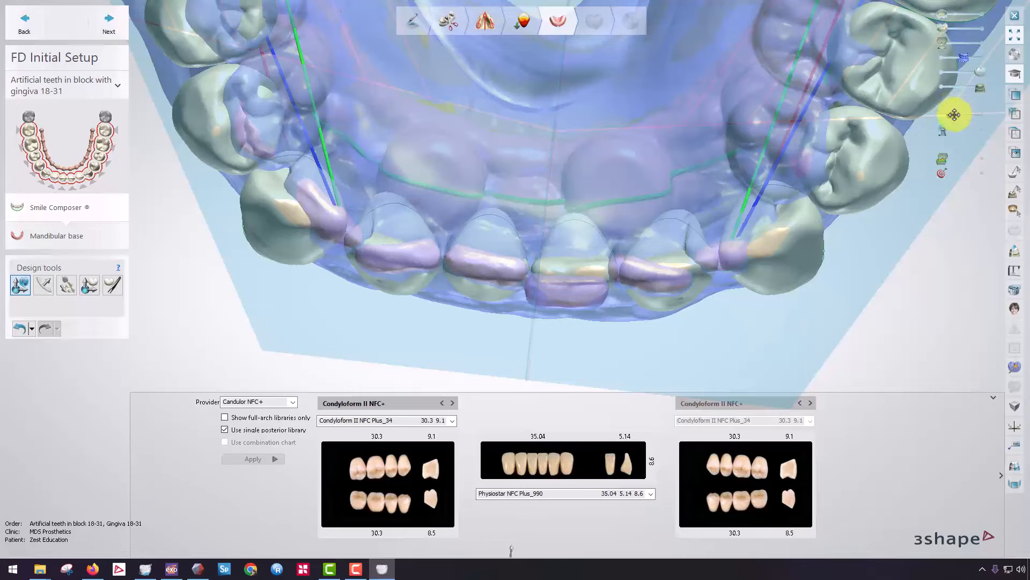
left_click_drag(952, 114, 942, 115)
- Raise the whole tooth setup about 0.54 mm so the incisal edges follow the scanned denture's anterior teeth
right_click_drag(654, 239, 602, 148)
scroll(598, 163, "down", 3)
scroll(593, 87, "up", 3)
middle_click_drag(593, 88, 527, 192)
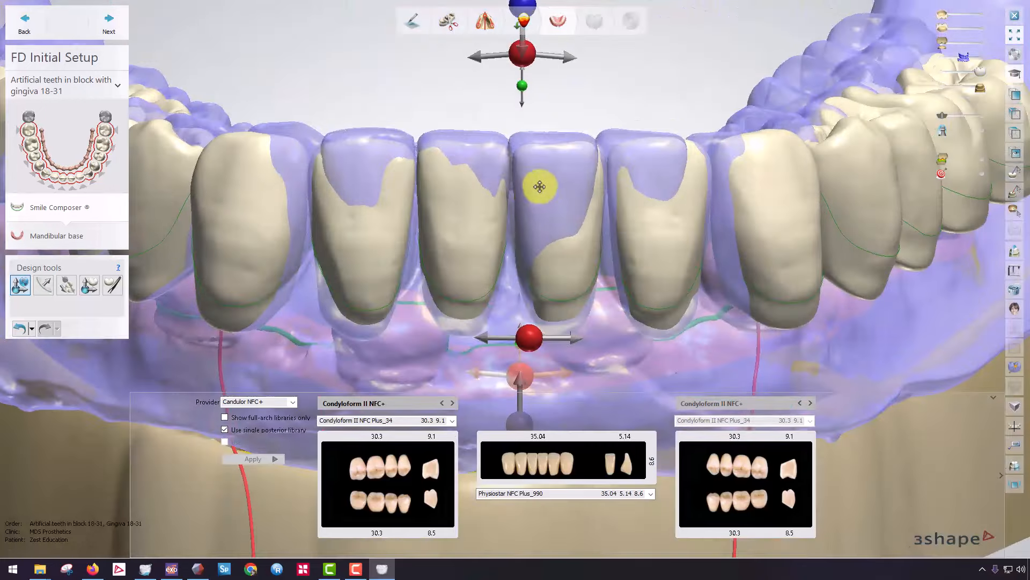
left_click_drag(539, 187, 538, 181)
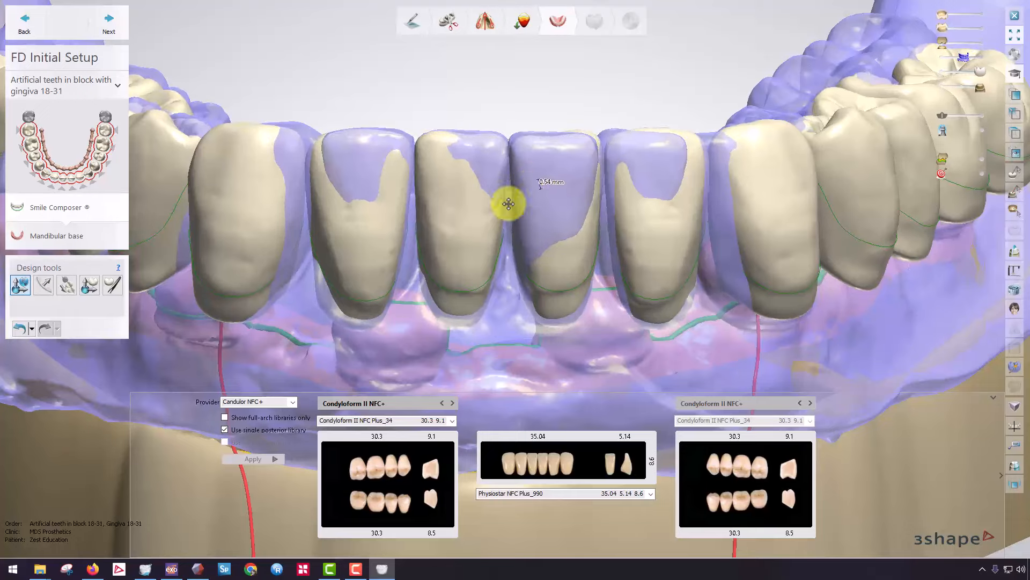
scroll(368, 200, "down", 3)
right_click_drag(369, 200, 365, 285)
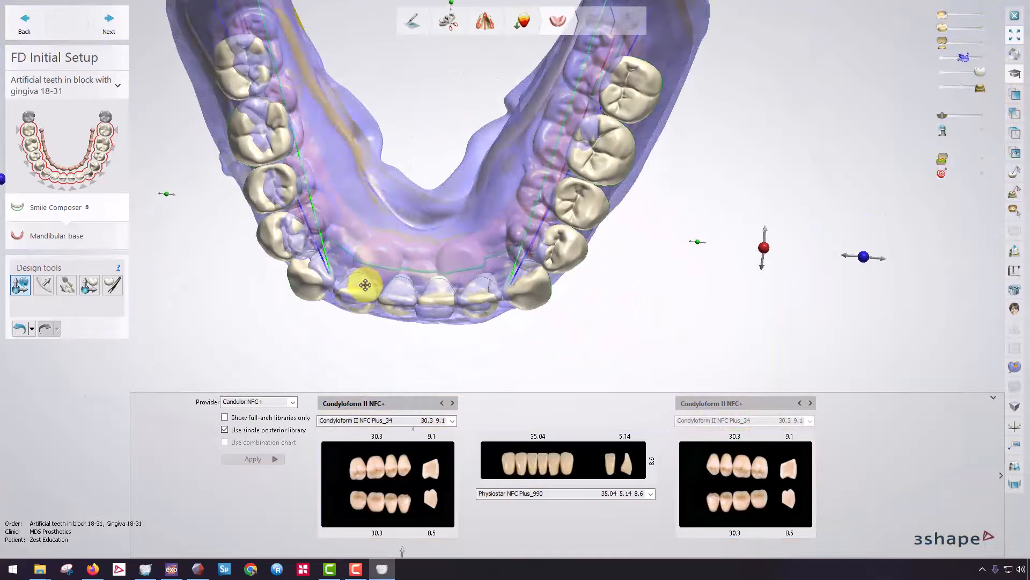
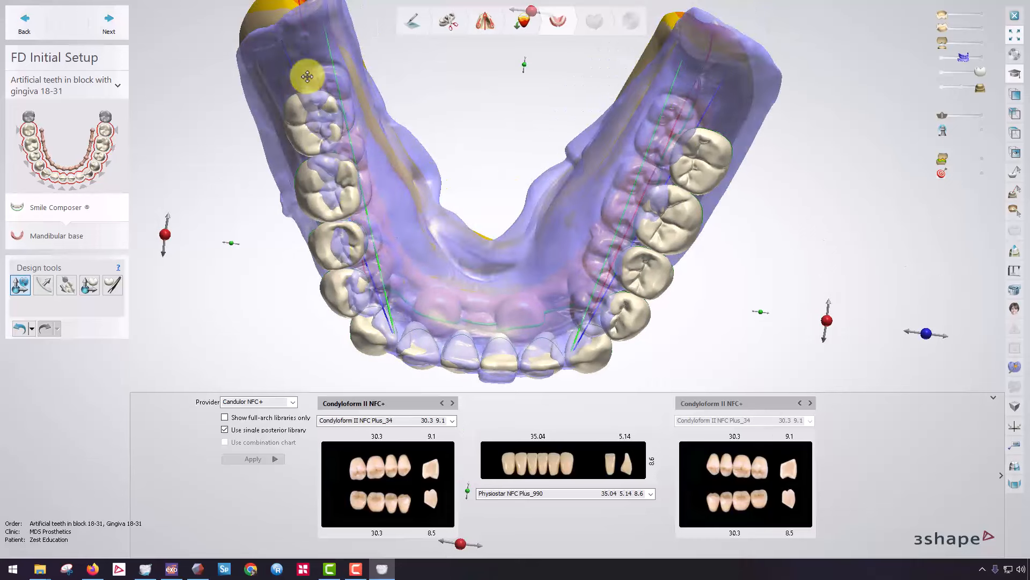
- Adjust the arch form with symmetric design on, shifting both posterior segments lingually over the scanned posterior teeth
left_click(42, 285)
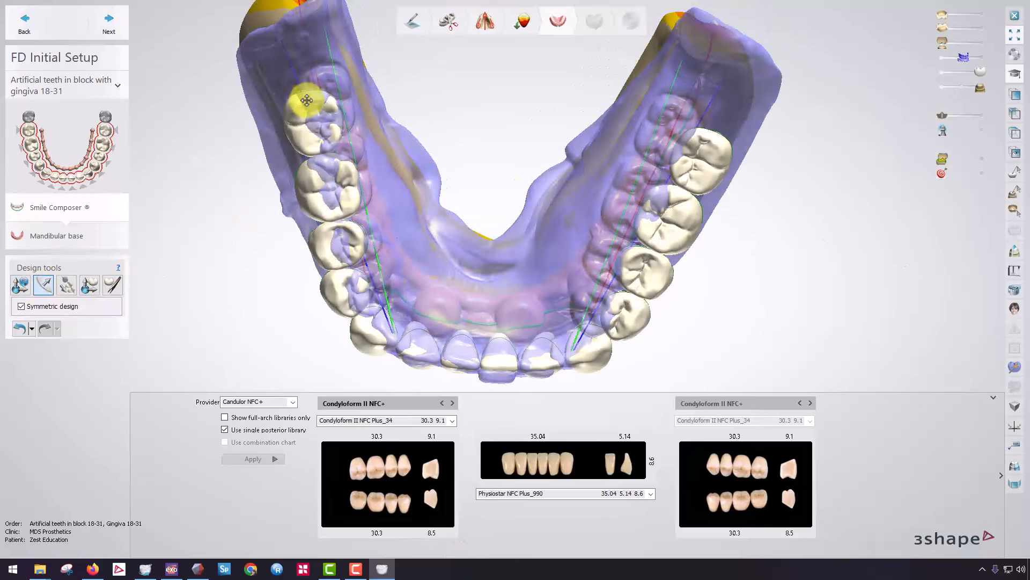
mouse_move(295, 105)
left_mouse_down()
mouse_move(299, 114)
mouse_move(307, 99)
left_mouse_up()
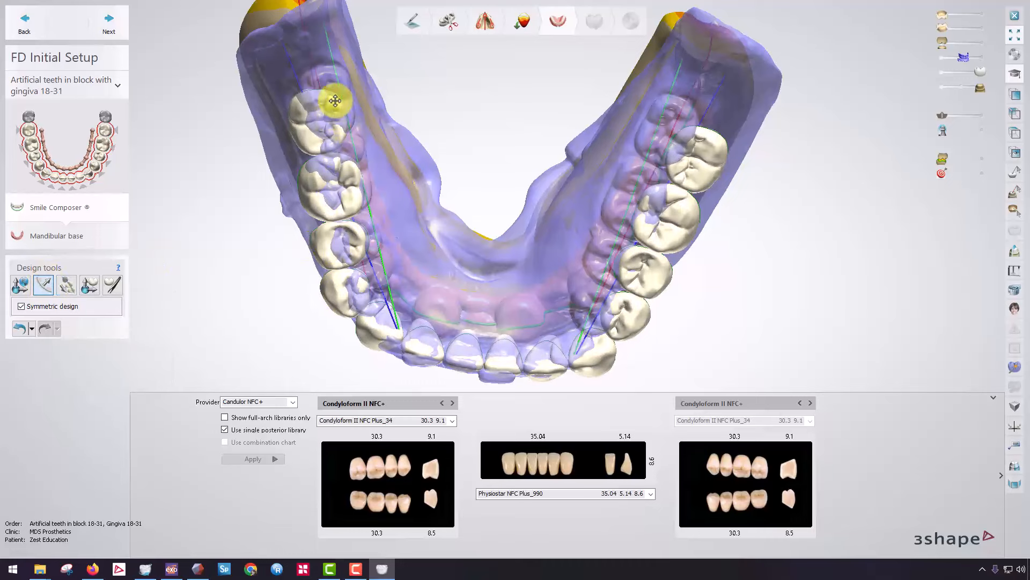
left_click_drag(335, 101, 334, 103)
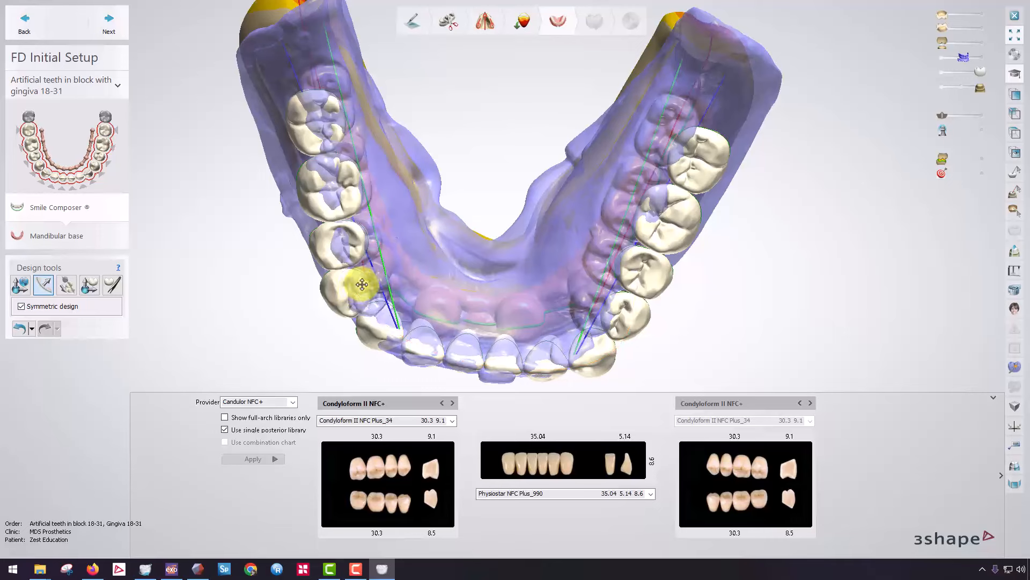
left_click_drag(361, 284, 377, 279)
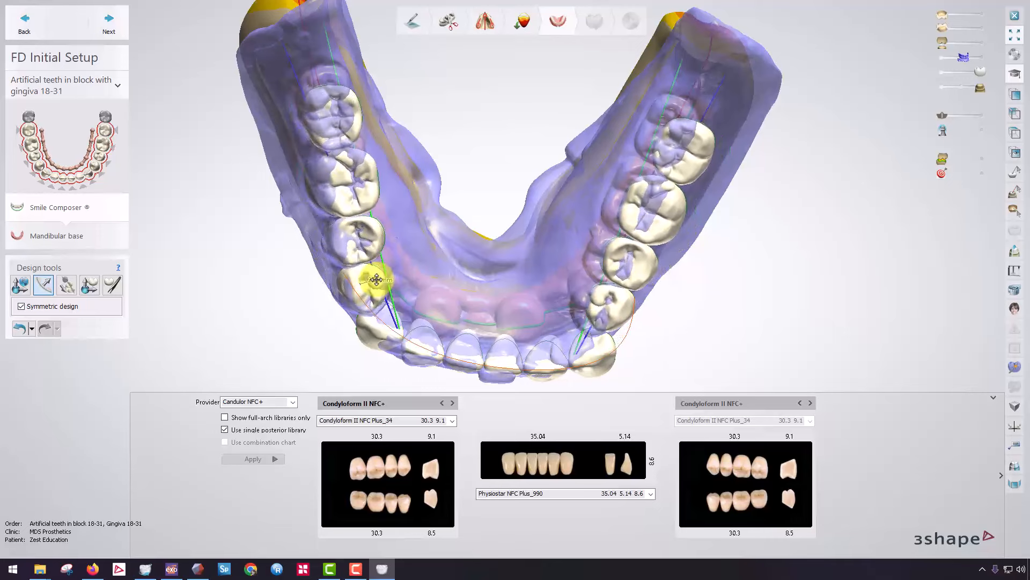
left_click_drag(345, 92, 340, 95)
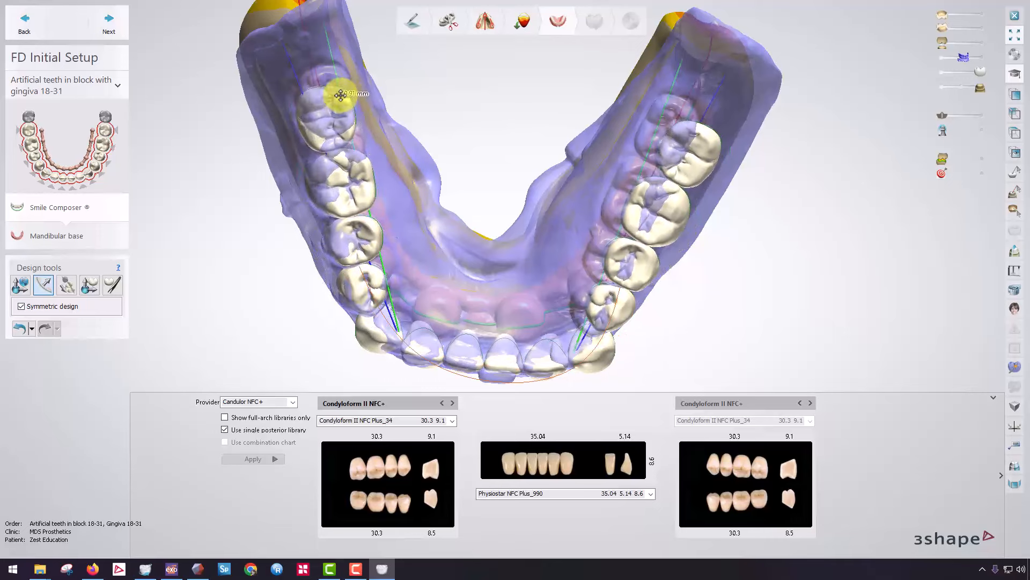
left_click_drag(683, 134, 678, 138)
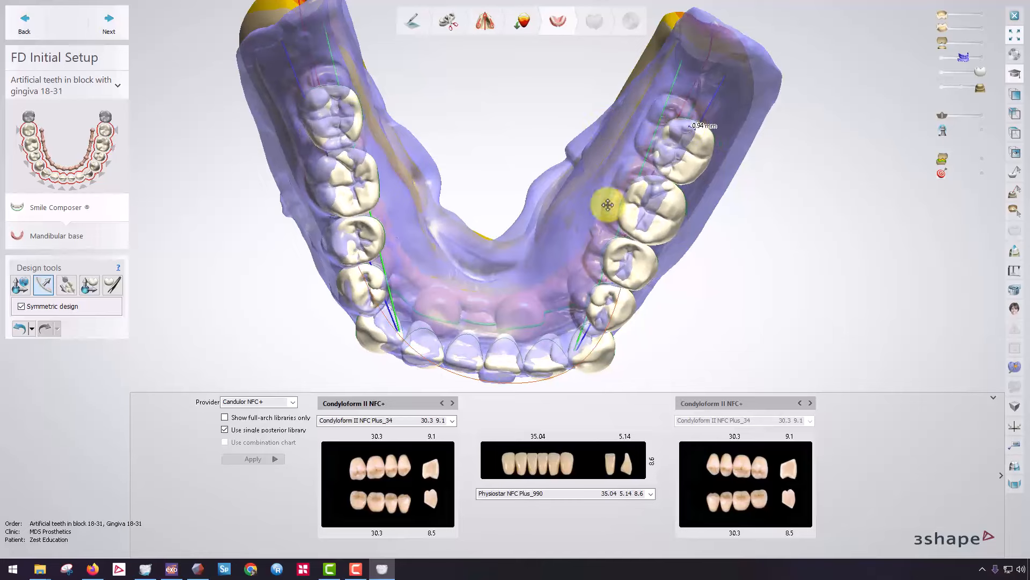
- Shift the anterior segment at the right canine to follow the scanned front teeth
right_click_drag(490, 184, 446, 273)
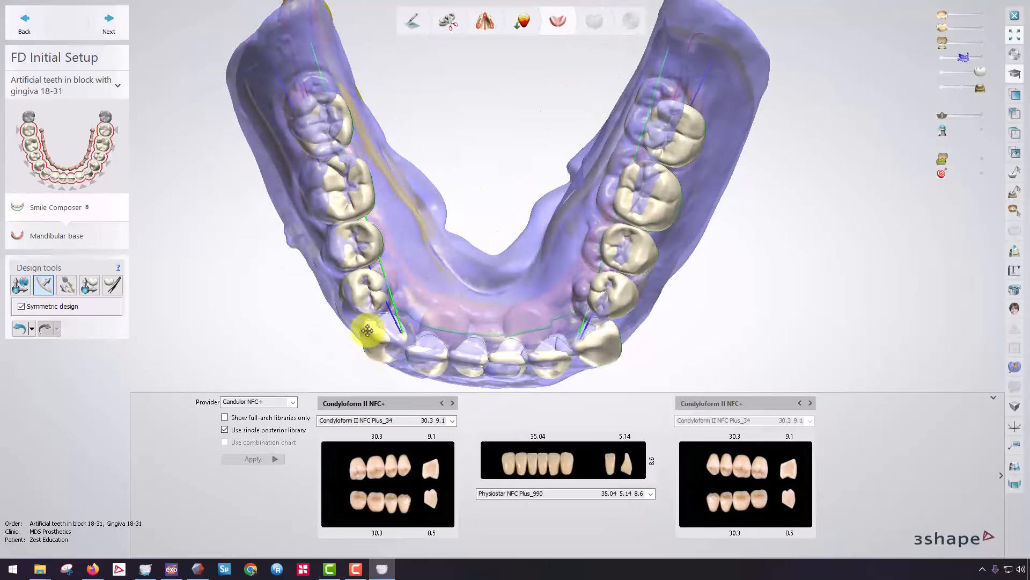
left_click_drag(372, 328, 382, 320)
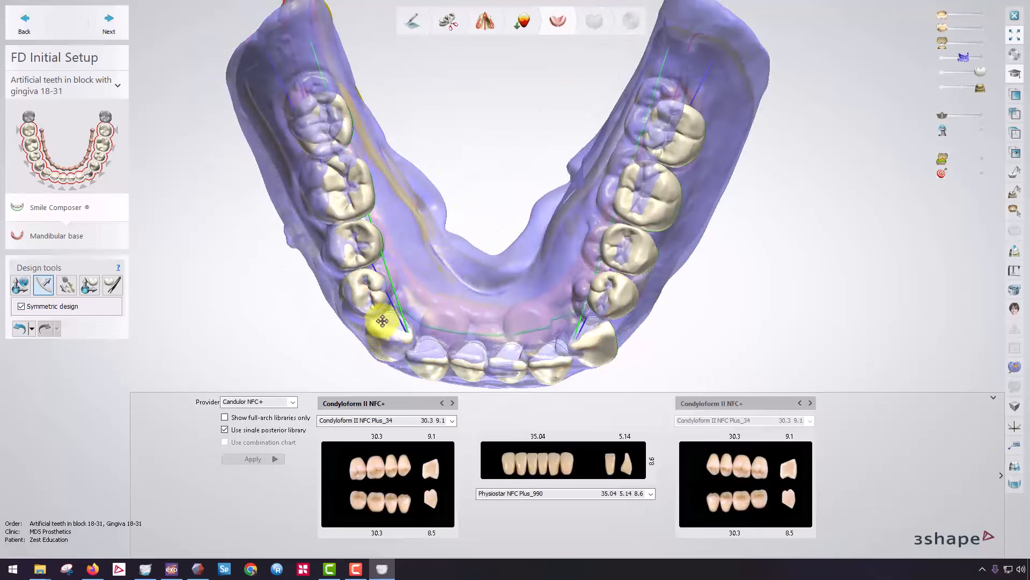
right_click_drag(477, 342, 461, 287)
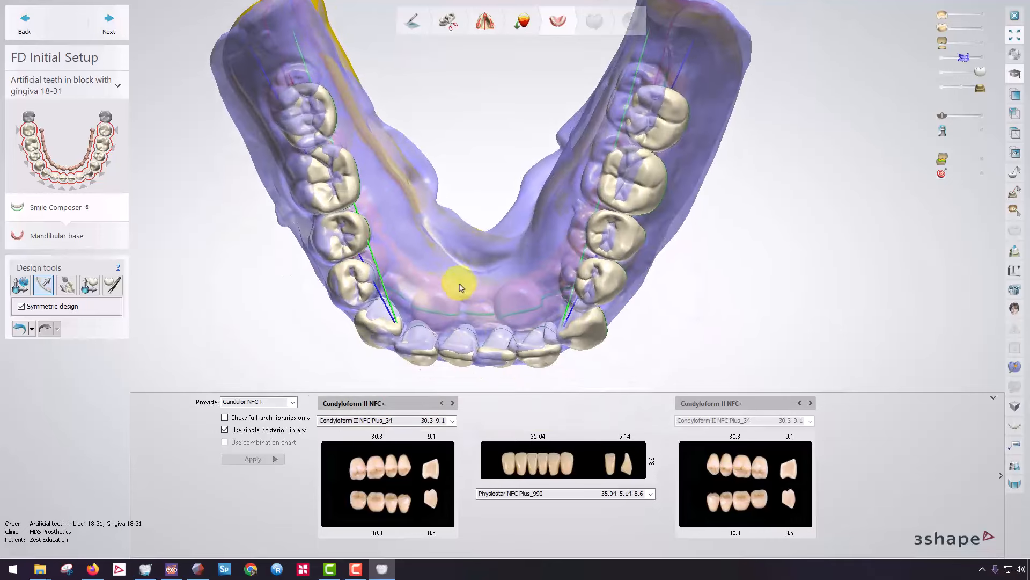
left_click(458, 316)
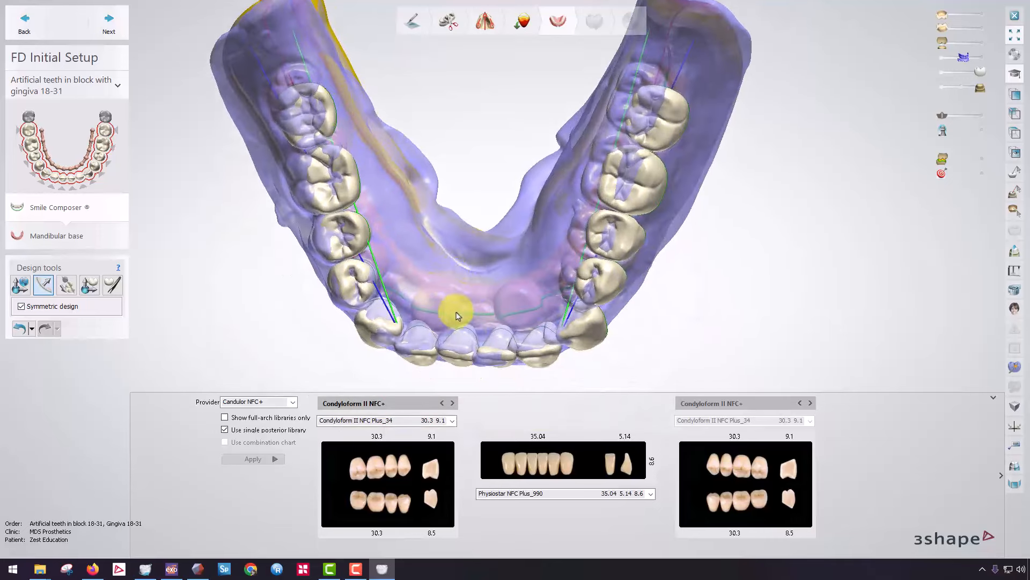
- Tilt the entire tooth setup slightly in side view to match the scanned denture's occlusal level
left_click(19, 286)
right_click_drag(488, 351, 574, 207)
left_click_drag(739, 274, 743, 283)
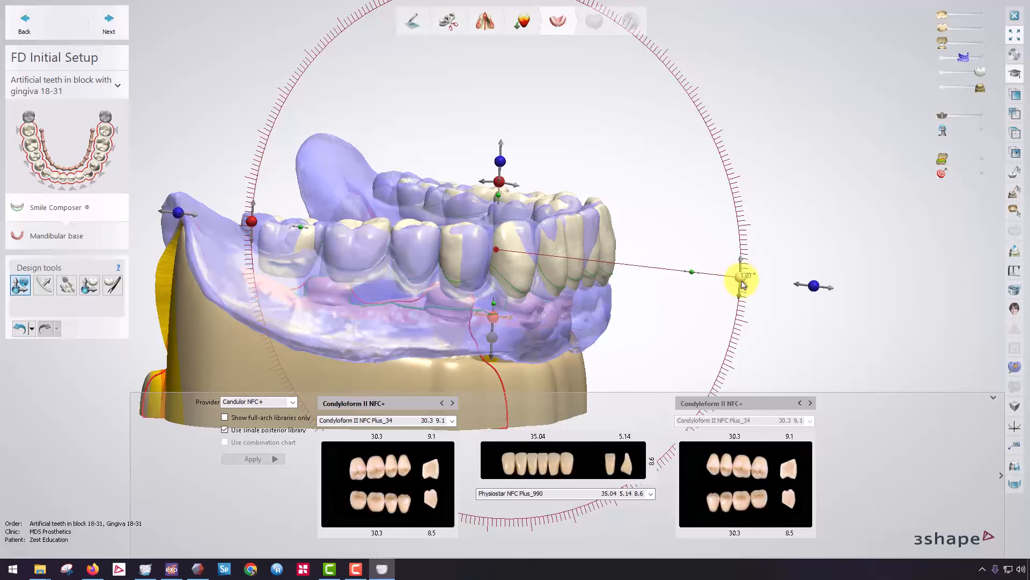
- Refine the arch form from the side and occlusally, nudging the anterior and posterior segments onto the scanned teeth
left_click(46, 288)
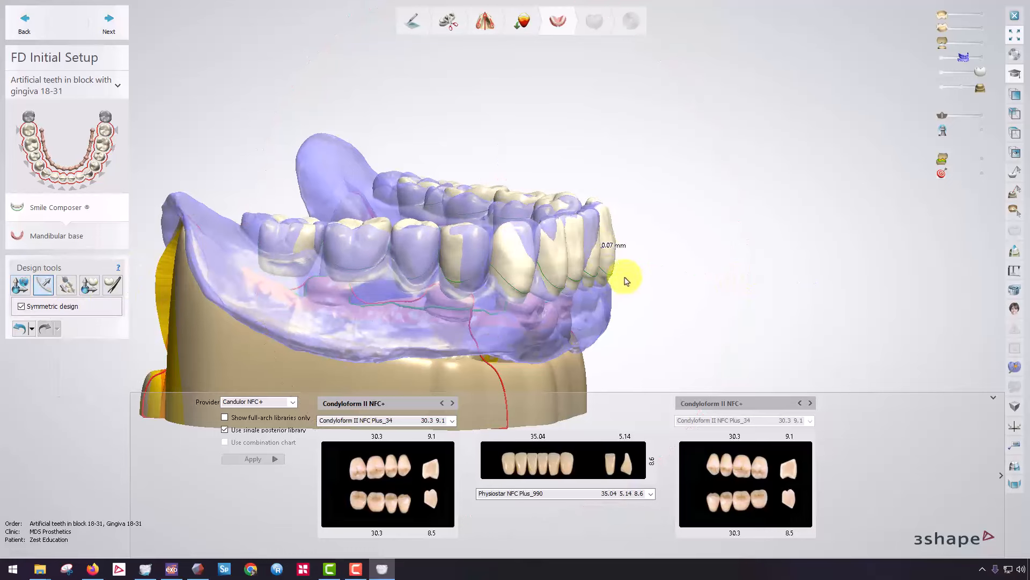
right_click_drag(557, 208, 505, 189)
scroll(461, 248, "up", 2)
left_click_drag(461, 247, 495, 259)
right_click_drag(492, 219, 374, 184)
left_click_drag(298, 70, 296, 67)
right_click_drag(469, 173, 570, 276)
left_click_drag(571, 276, 572, 276)
left_click_drag(549, 309, 549, 310)
- Tilt and reposition the anterior group with symmetric design on to match the scanned incisors' inclination
left_click(68, 285)
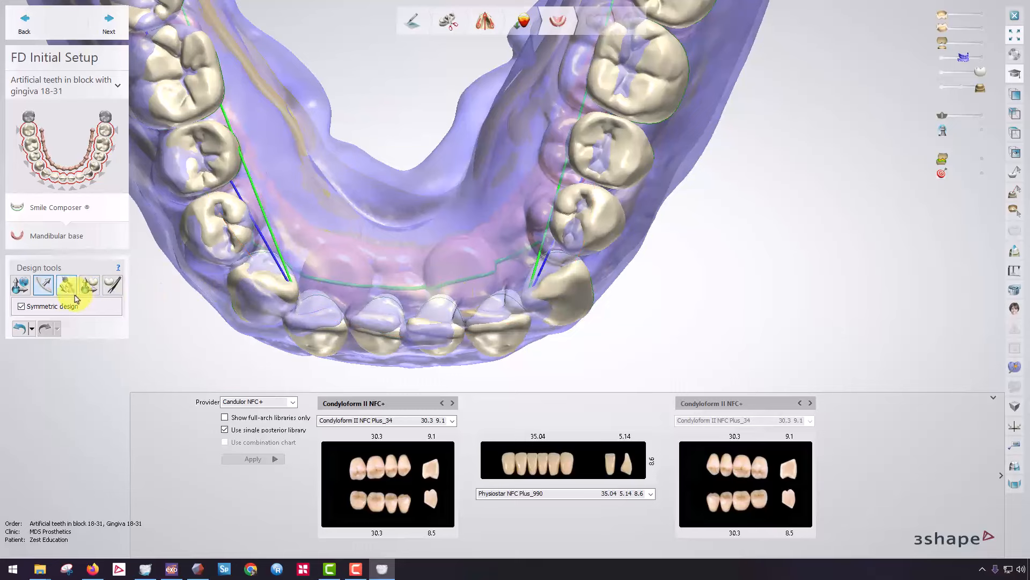
scroll(379, 297, "down", 3)
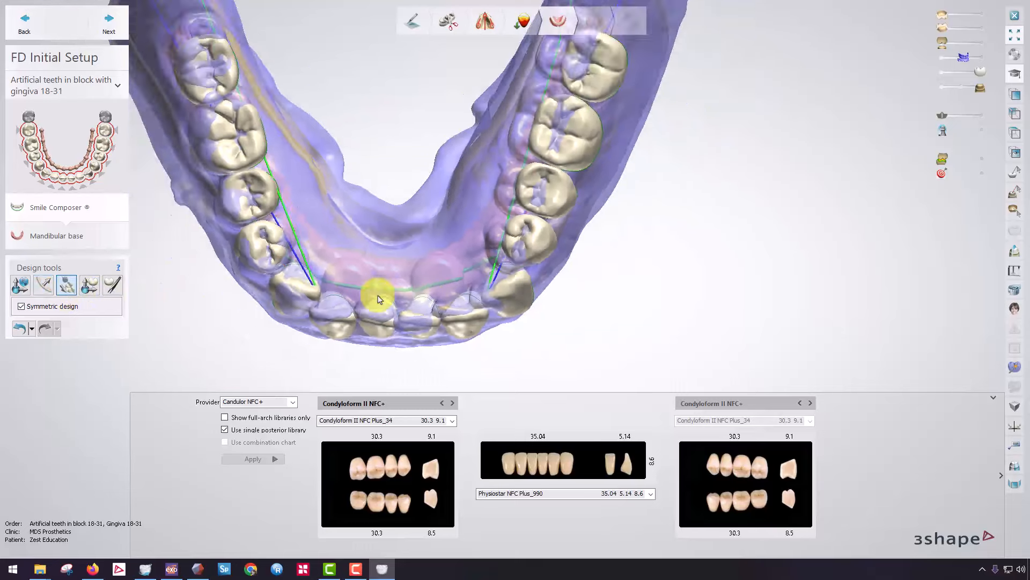
right_click_drag(380, 297, 535, 224)
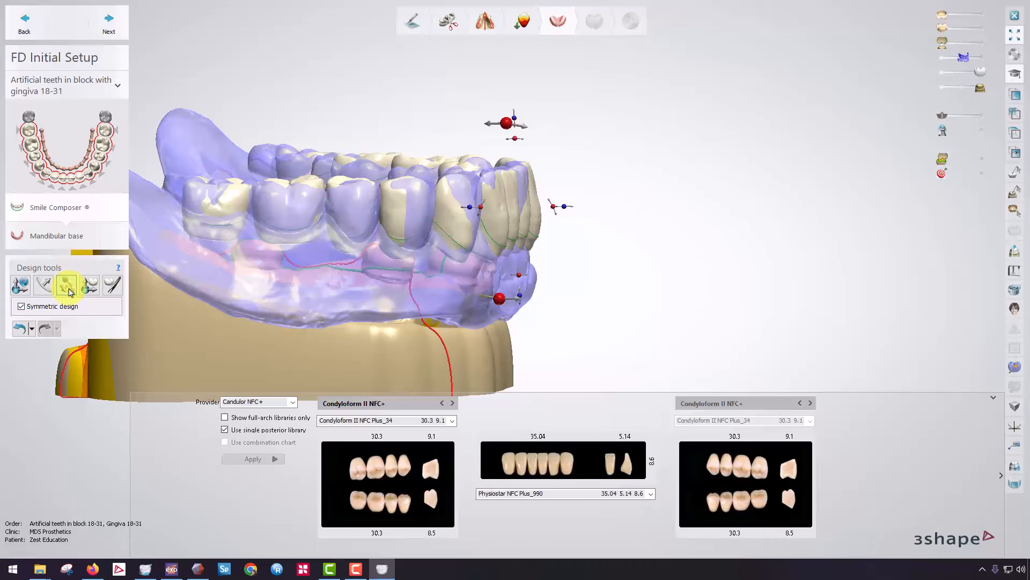
scroll(432, 253, "up", 2)
mouse_move(526, 80)
left_mouse_down()
mouse_move(544, 101)
mouse_move(535, 91)
left_mouse_up()
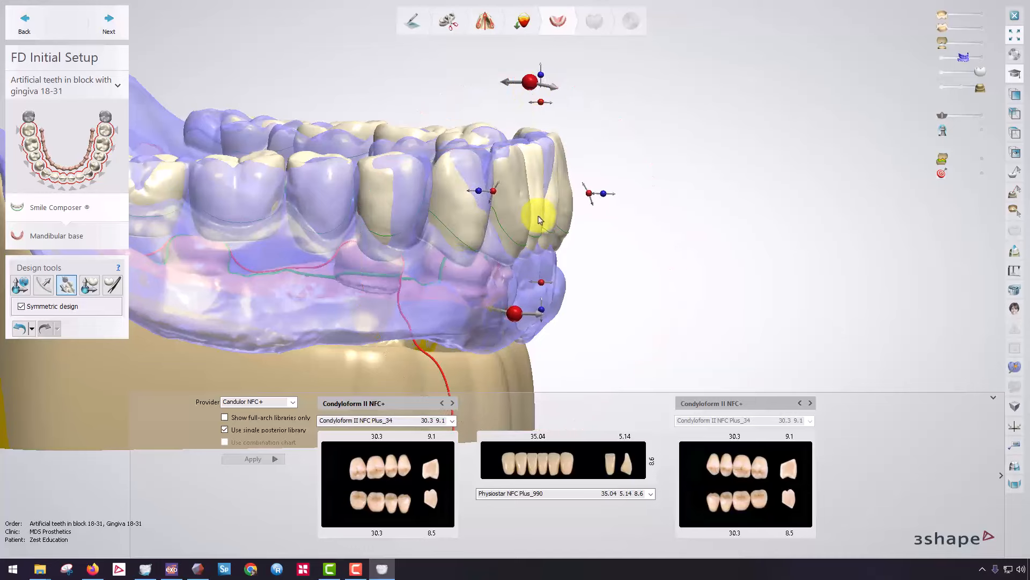
right_click_drag(598, 104, 547, 115)
left_click_drag(547, 115, 541, 100)
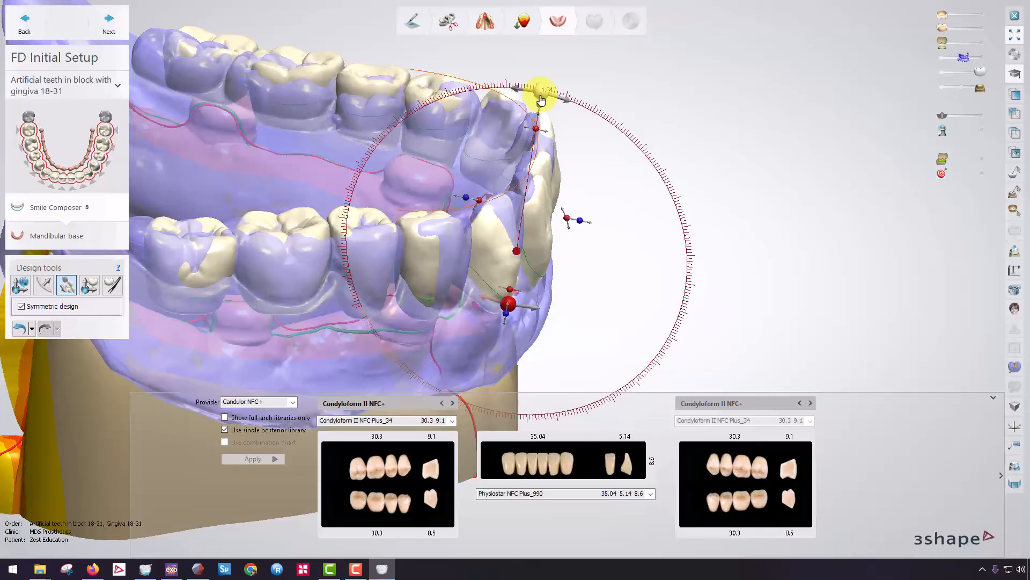
left_click_drag(566, 217, 531, 219)
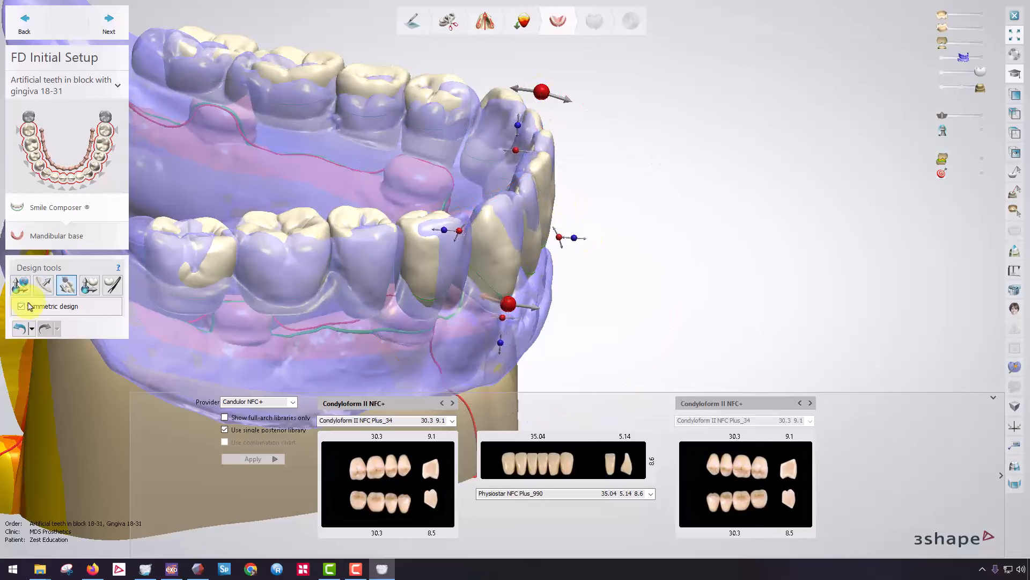
- Shift both posterior segments symmetrically toward the lingual to align them with the scanned posterior teeth
right_click_drag(620, 239, 490, 208)
scroll(462, 282, "up", 3)
scroll(437, 322, "up", 5)
left_click(437, 320)
scroll(479, 200, "down", 5)
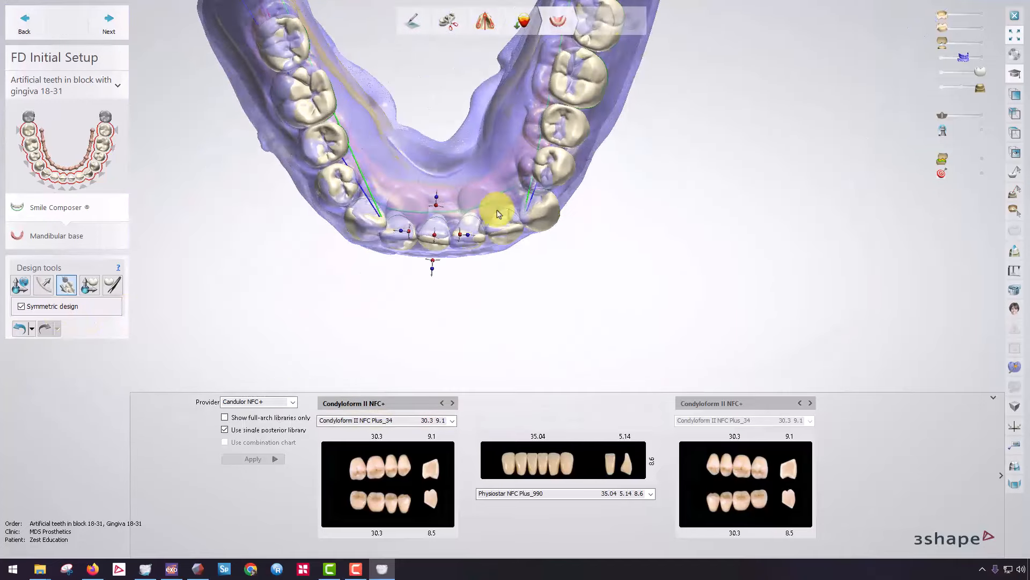
right_click_drag(617, 115, 612, 111)
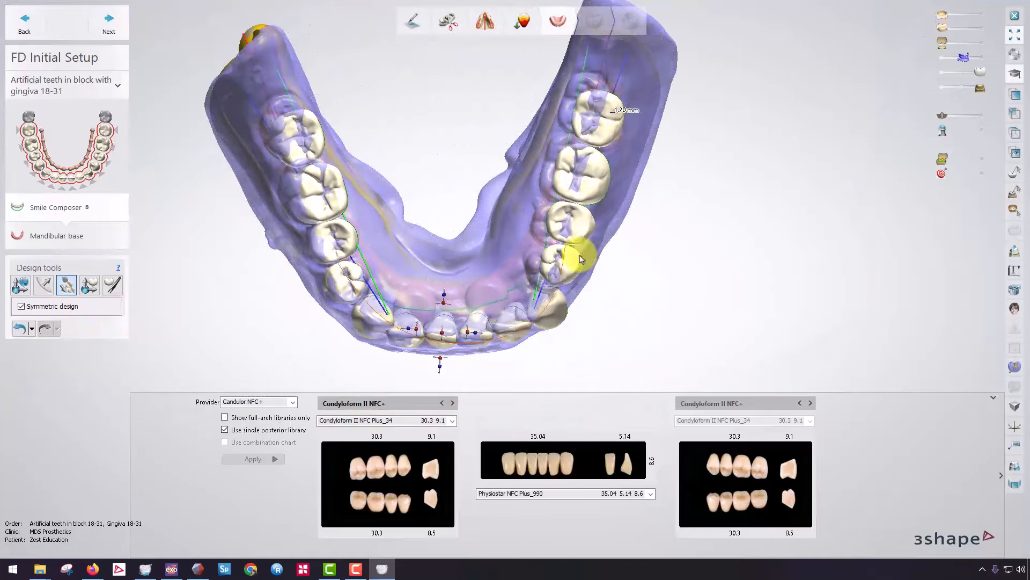
left_click_drag(577, 270, 573, 269)
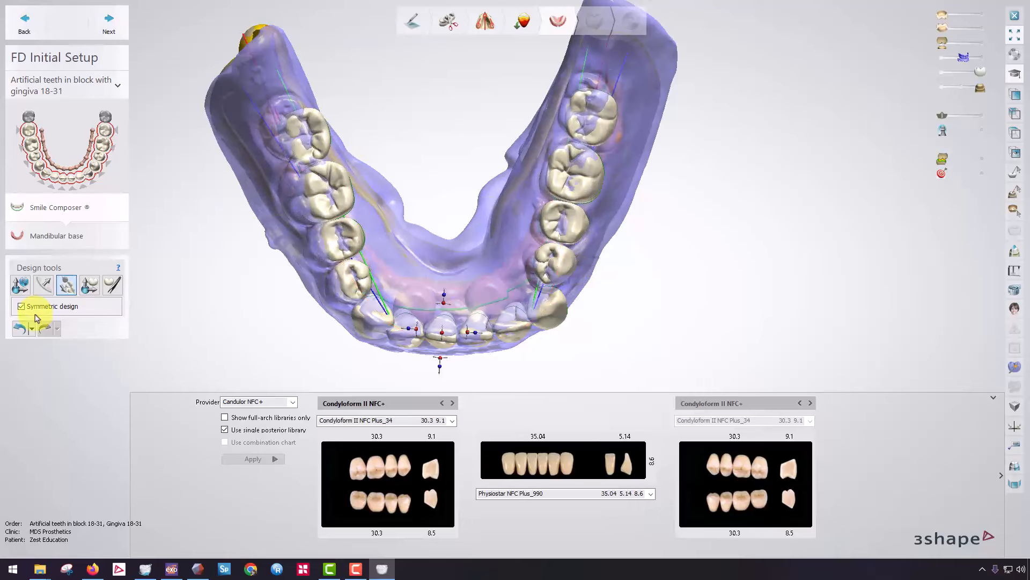
- Turn off symmetric design and align the right and left posterior segments separately with the scanned teeth
left_click_drag(295, 127, 294, 132)
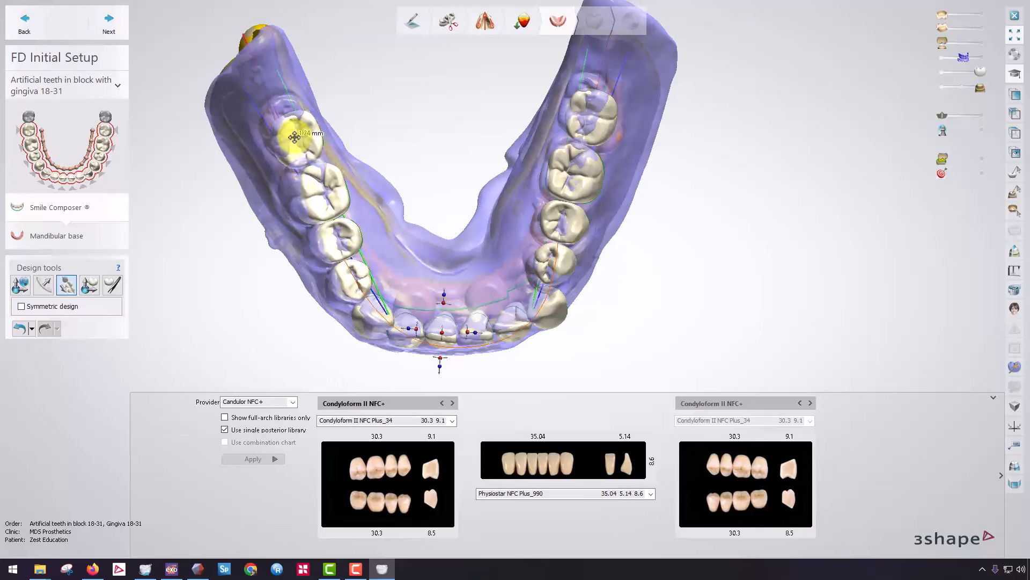
left_click_drag(359, 249, 357, 243)
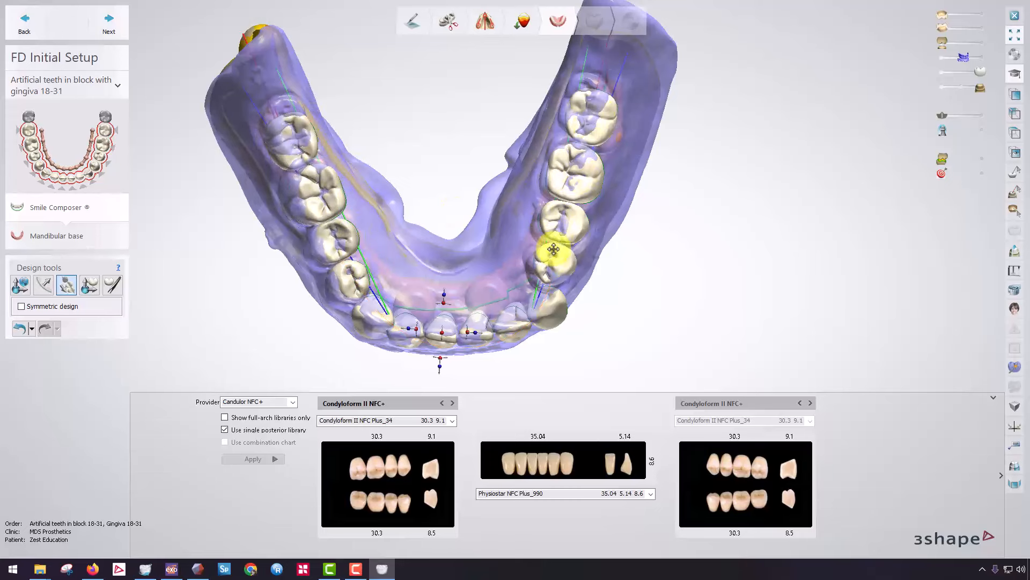
left_click_drag(562, 264, 552, 257)
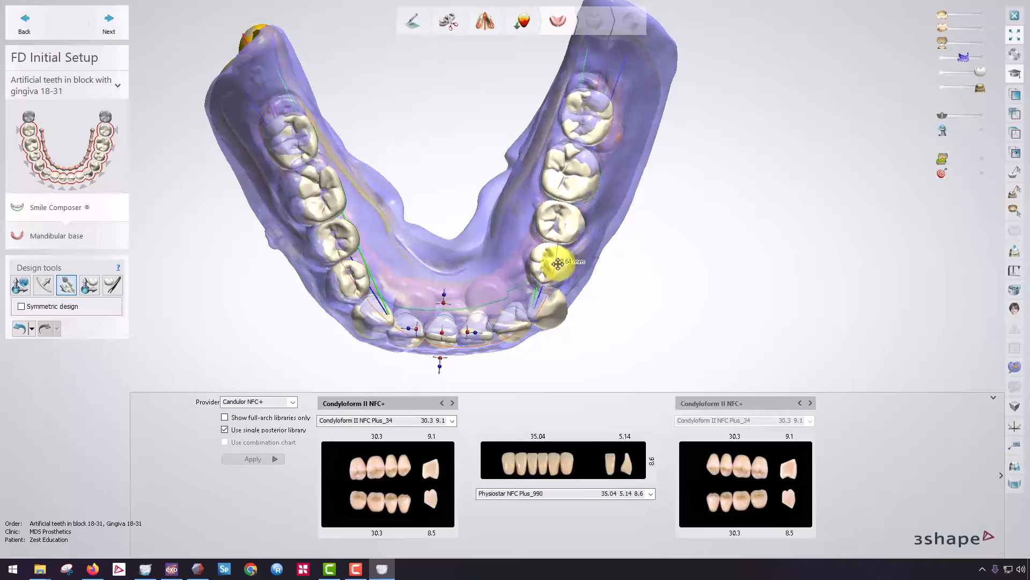
- Switch to individual tooth placement, and shift and rotate the right central incisor to match the scanned denture
right_click_drag(430, 322, 460, 282)
left_click(90, 286)
scroll(459, 278, "up", 5)
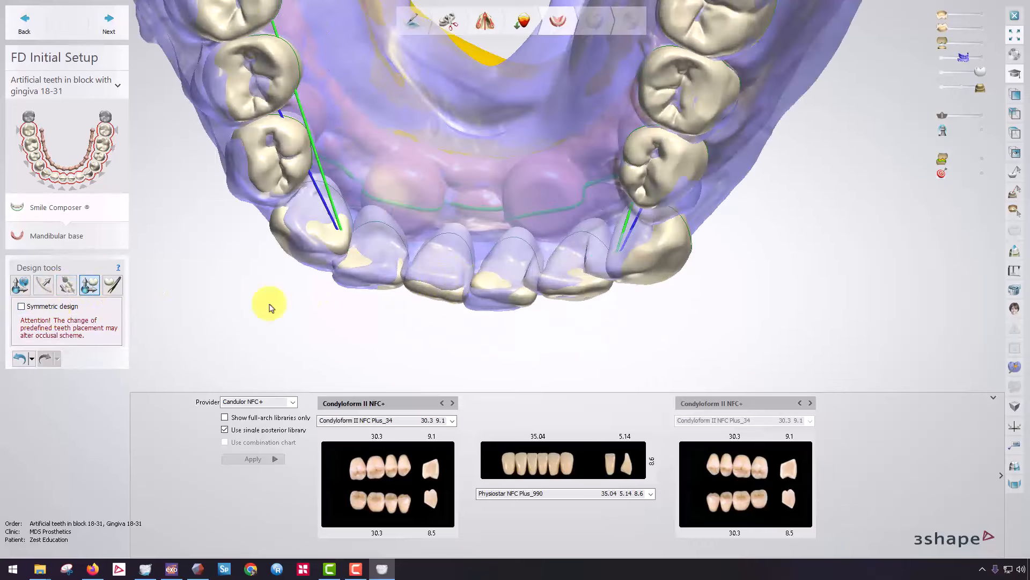
scroll(429, 279, "up", 3)
left_click_drag(444, 269, 446, 265)
left_click_drag(452, 216, 457, 214)
left_click_drag(463, 172, 465, 172)
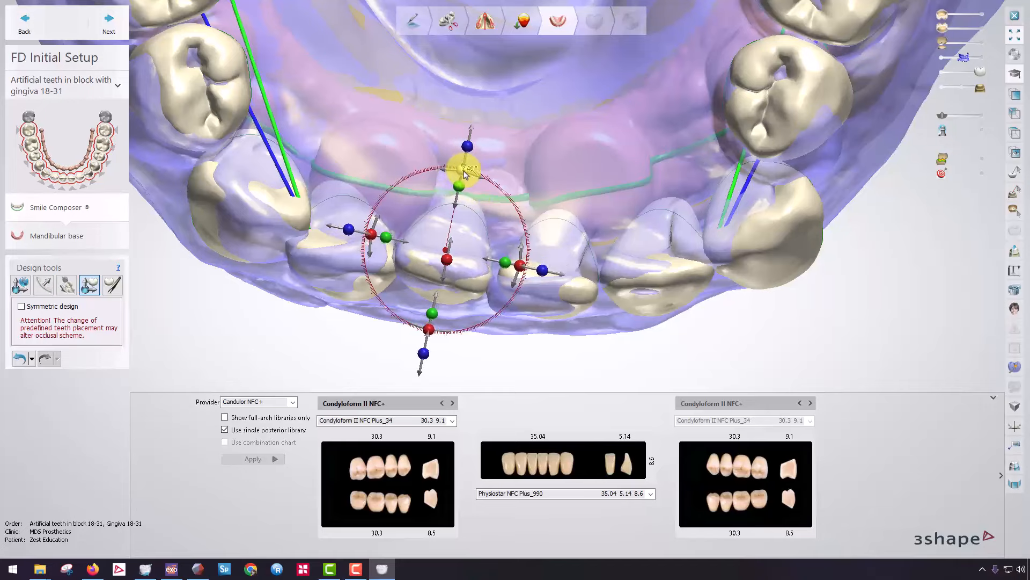
right_click_drag(460, 193, 336, 254)
left_click_drag(353, 269, 357, 270)
- Fine-tune the right central incisor from the front, moving it about 0.03 mm along its long axis
right_click_drag(449, 295, 549, 248)
scroll(549, 248, "up", 5)
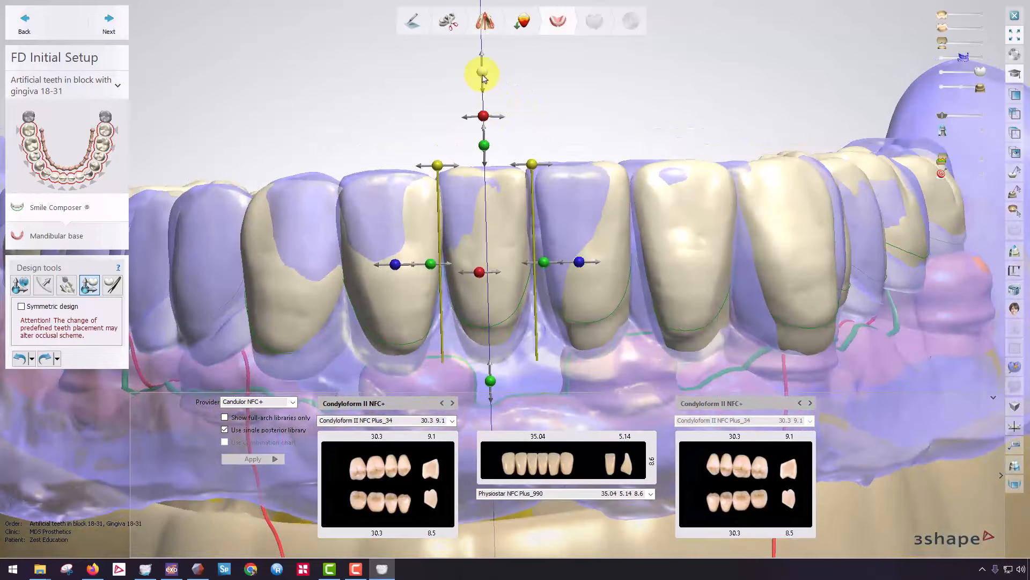
left_click_drag(483, 76, 487, 107)
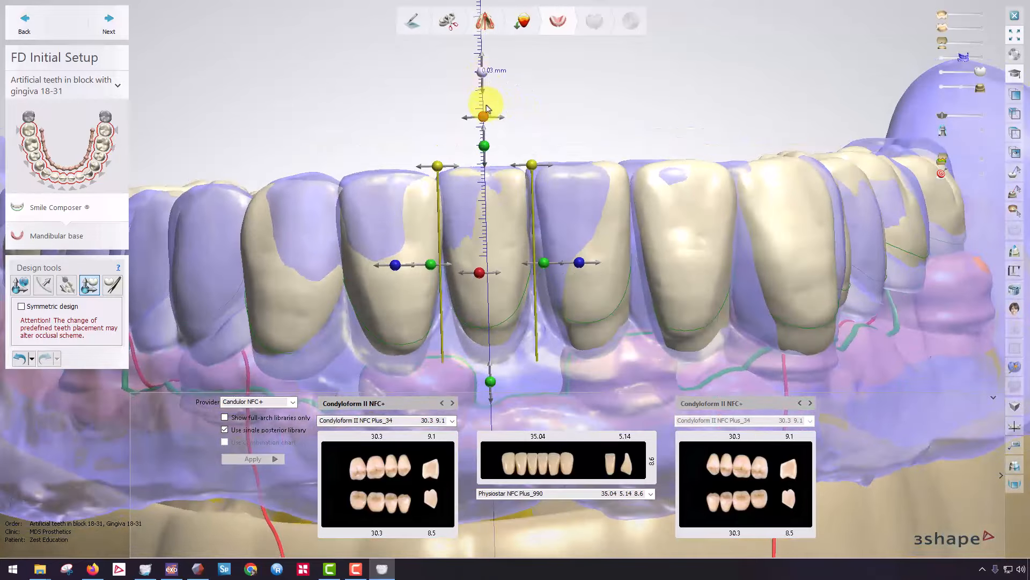
mouse_move(486, 152)
left_mouse_down()
mouse_move(487, 112)
mouse_move(484, 154)
left_mouse_up()
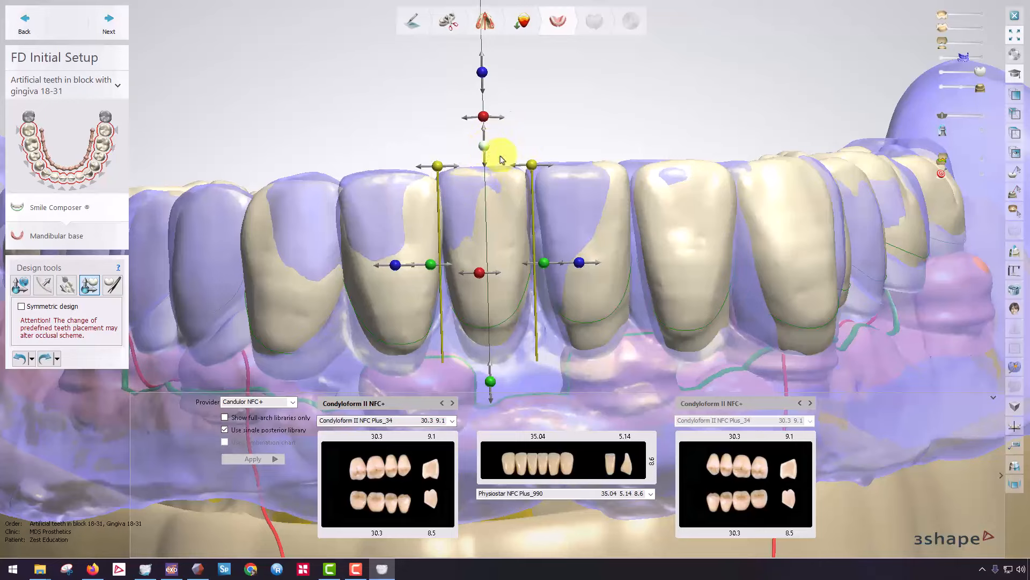
- Adjust the incisal width of the patient's right lower central incisor on the side facing the lateral incisor
scroll(566, 214, "down", 5)
scroll(499, 177, "up", 5)
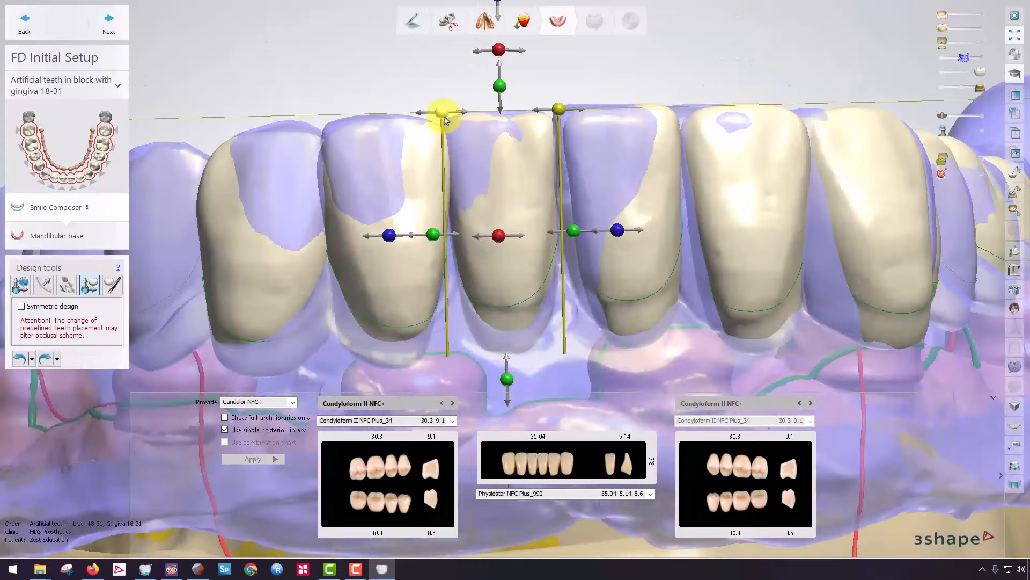
left_click_drag(445, 119, 447, 123)
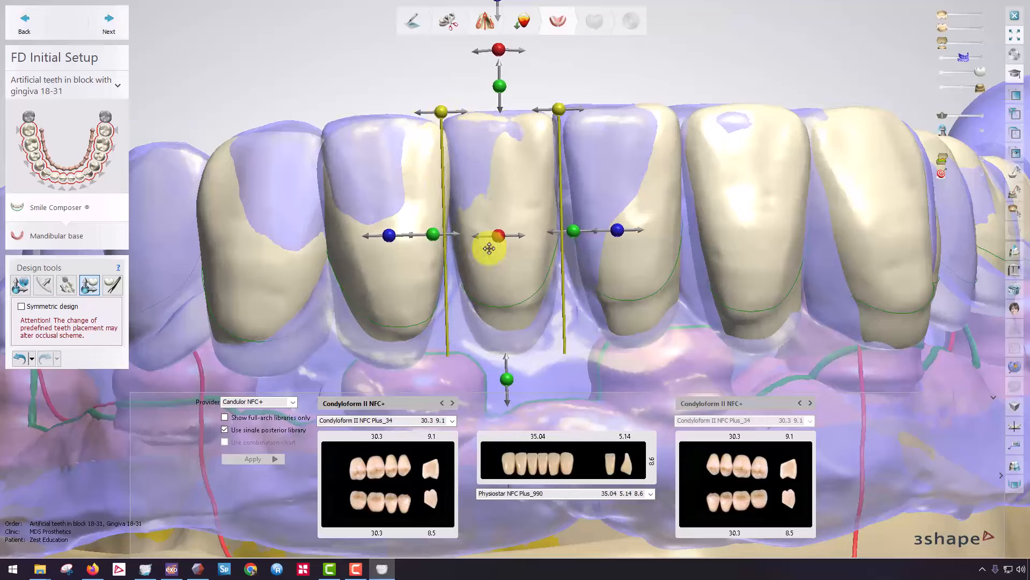
- Rotate the patient's right lower central incisor about its long axis, judging its alignment against the translucent scan from the occlusal side
right_click_drag(490, 247, 571, 187)
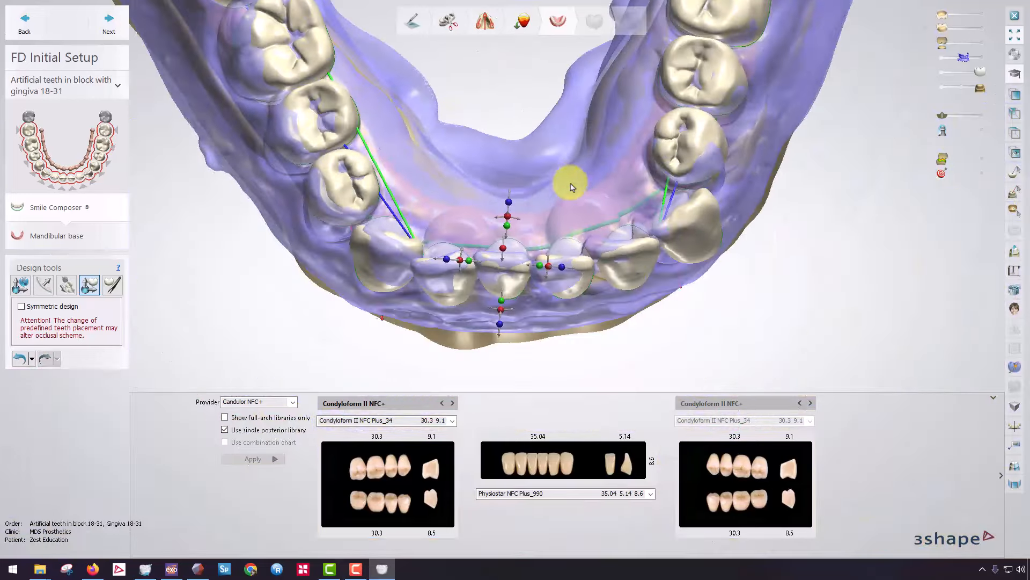
right_click_drag(559, 244, 504, 292)
scroll(500, 304, "up", 3)
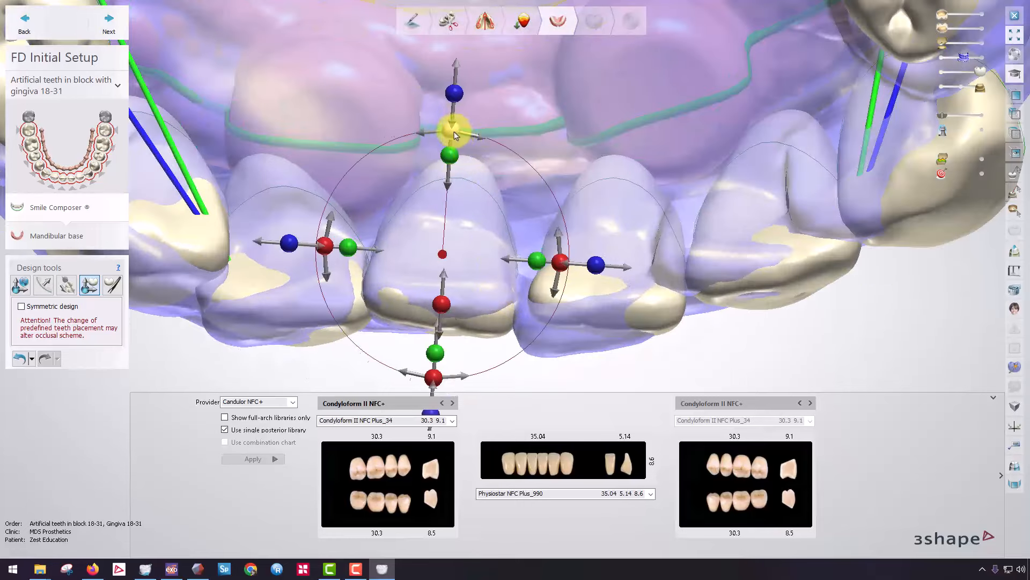
left_click_drag(454, 134, 575, 205)
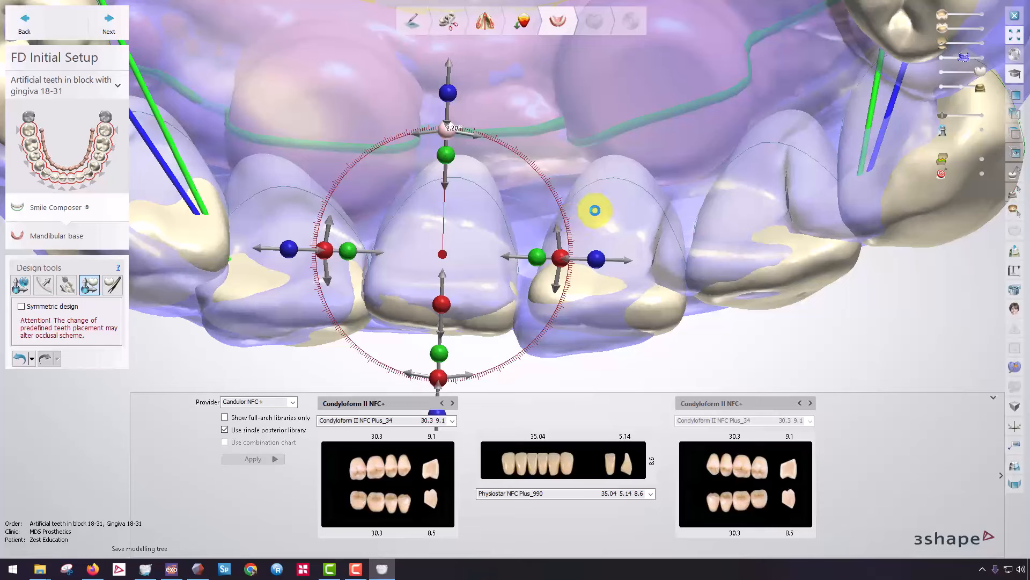
- Rotate the patient's left lower central incisor about its long axis and shift it to follow the translucent scan
left_click(604, 227)
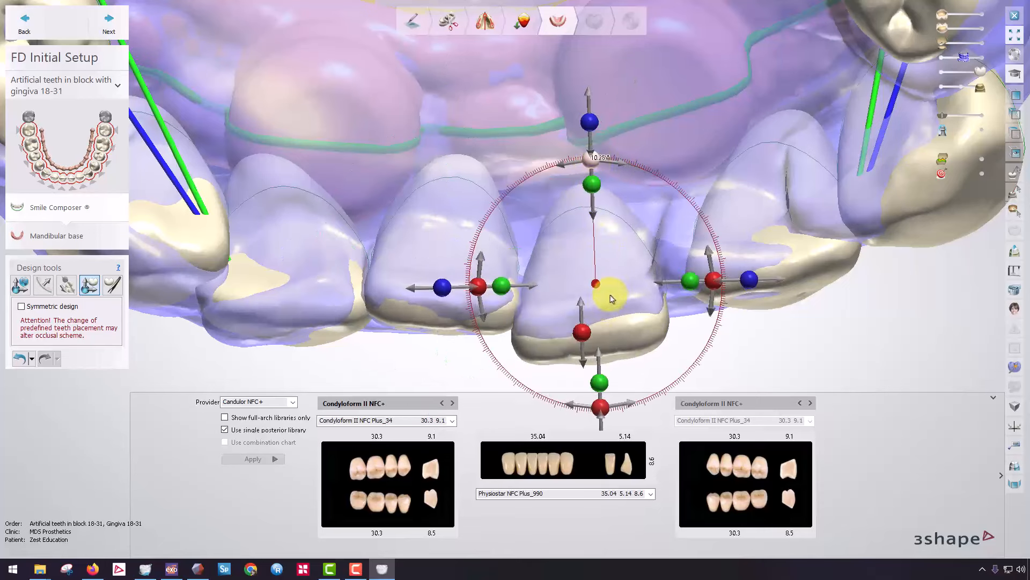
mouse_move(607, 291)
left_mouse_down()
mouse_move(615, 270)
mouse_move(610, 285)
left_mouse_up()
scroll(607, 292, "down", 4)
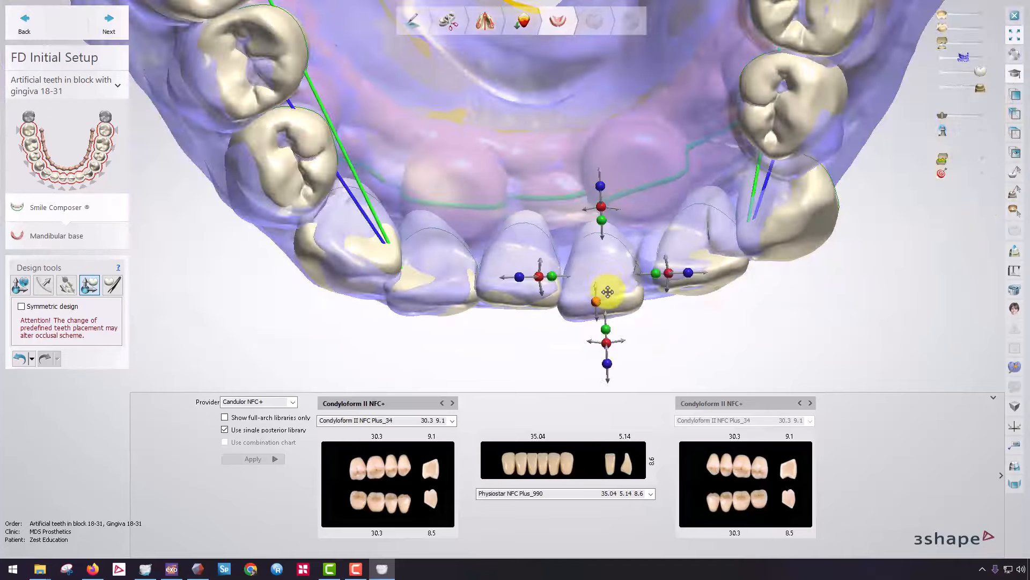
right_click_drag(607, 292, 589, 89)
left_click_drag(588, 90, 472, 138)
- Rotate and reposition the patient's right lower lateral incisor to follow the translucent scan
right_click_drag(472, 138, 490, 309)
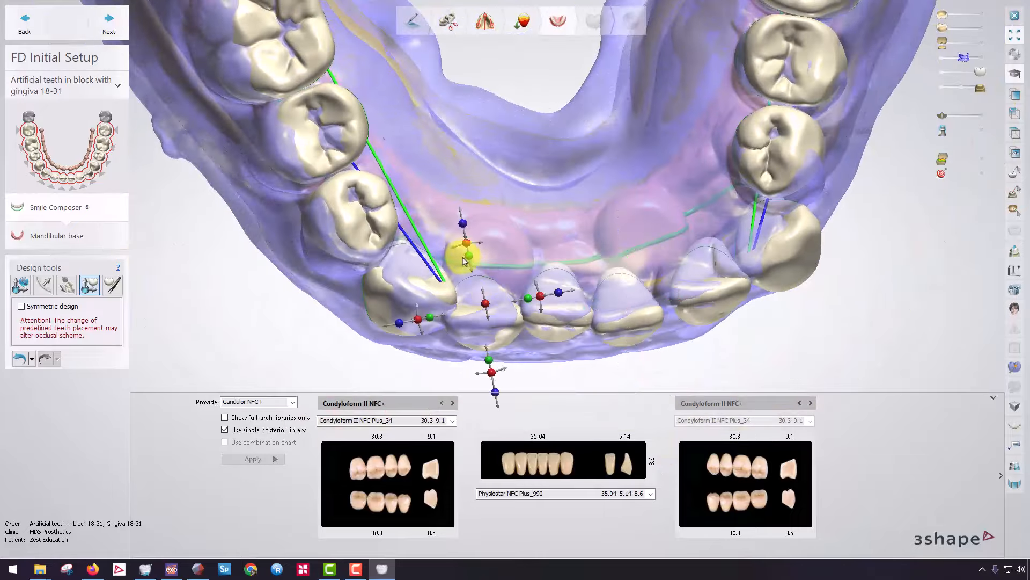
scroll(467, 250, "up", 2)
left_click_drag(458, 240, 485, 298)
scroll(548, 311, "down", 3)
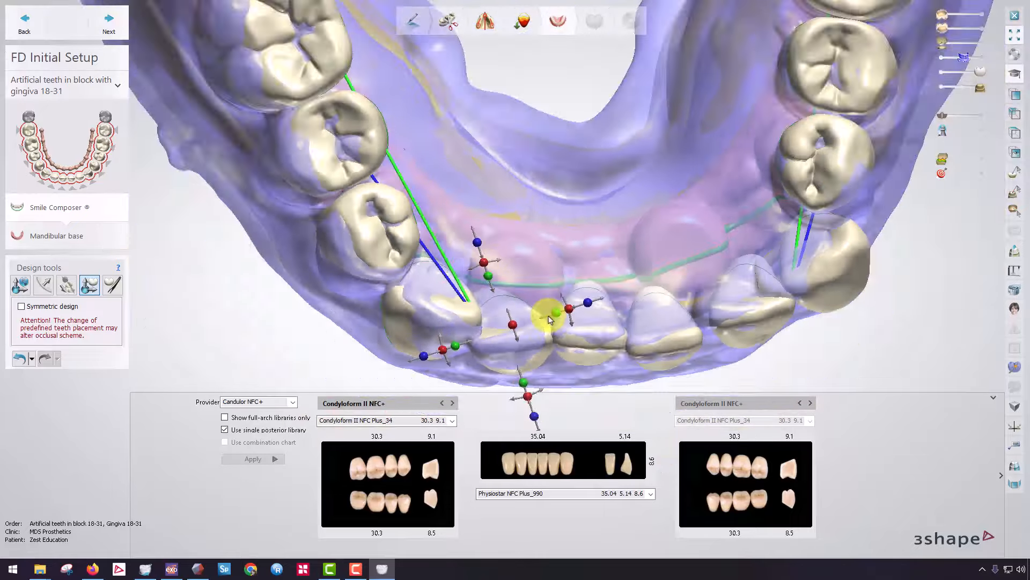
right_click_drag(547, 310, 551, 242)
left_click_drag(530, 207, 543, 177)
- Narrow the patient's right lower lateral incisor on its canine side and fine-tune its placement from the occlusal side
right_click_drag(543, 177, 493, 148)
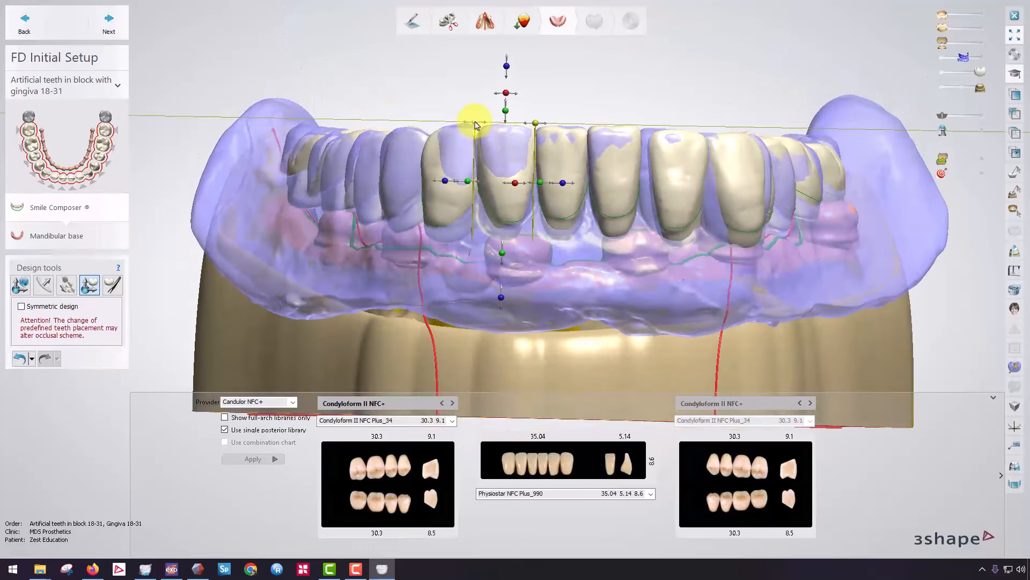
left_click_drag(471, 126, 480, 126)
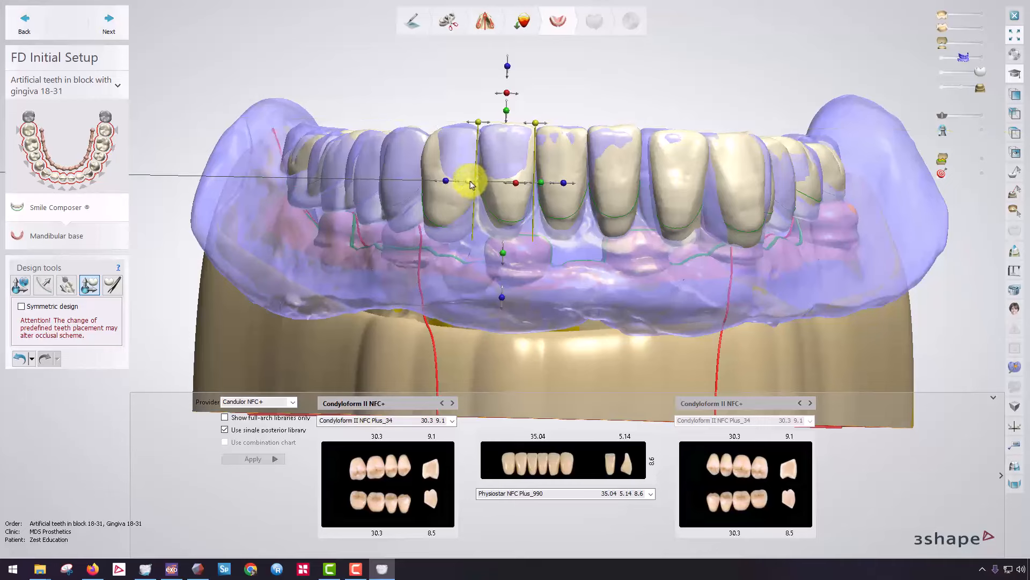
left_click_drag(470, 185, 475, 184)
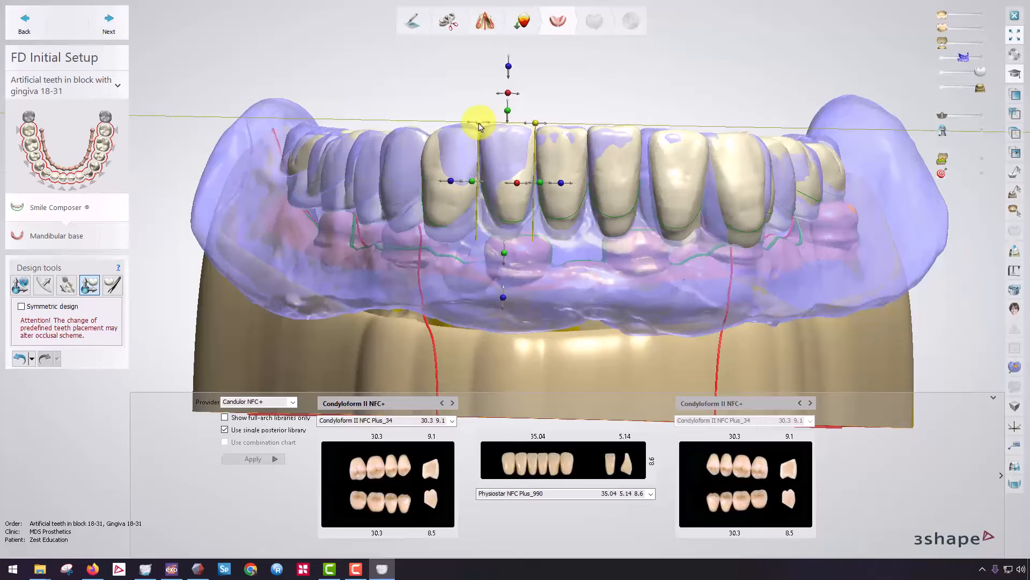
right_click_drag(533, 156, 519, 266)
scroll(458, 263, "up", 3)
left_click_drag(458, 263, 452, 267)
- Move the patient's left lower lateral incisor slightly lingually and compare its position with the scan from the front
right_click_drag(564, 292, 709, 310)
scroll(616, 246, "up", 3)
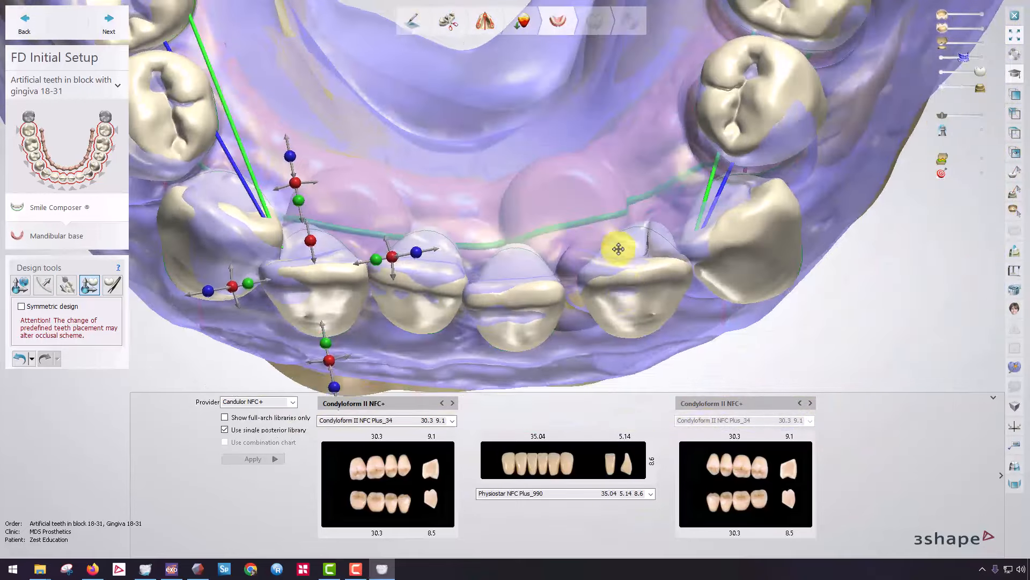
left_click_drag(616, 285, 619, 272)
scroll(619, 272, "down", 5)
right_click_drag(619, 271, 626, 199)
scroll(626, 200, "up", 3)
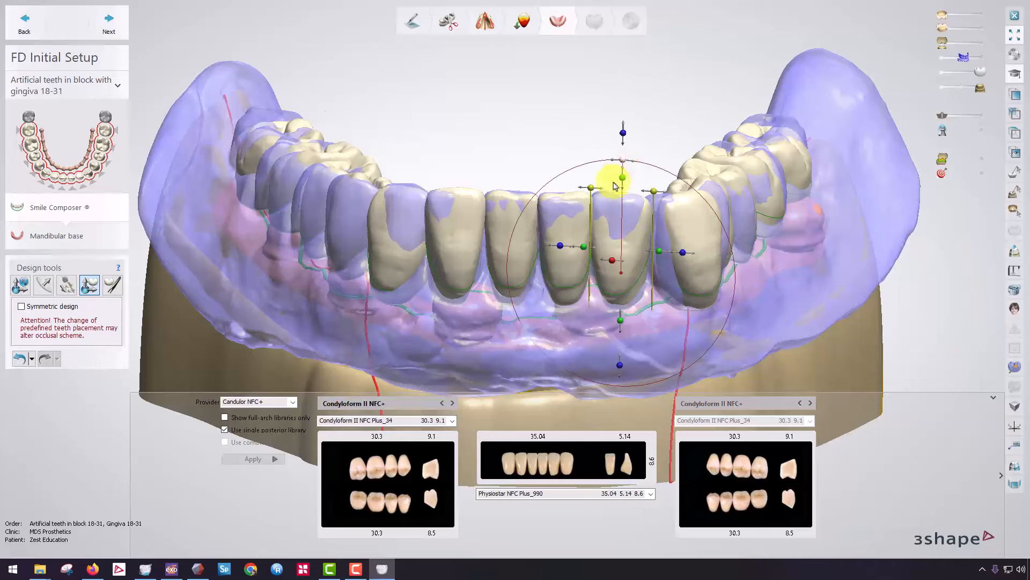
- Move the patient's left lower canine inward and distally to fit the translucent scan
scroll(646, 214, "down", 5)
right_click_drag(646, 214, 642, 290)
scroll(642, 290, "up", 4)
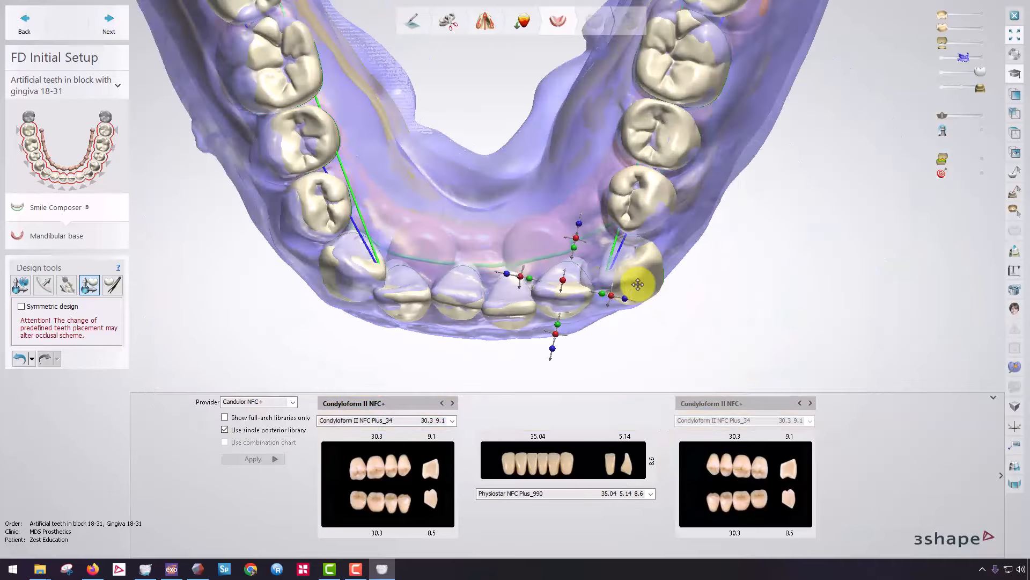
scroll(638, 284, "up", 3)
left_click_drag(629, 281, 638, 263)
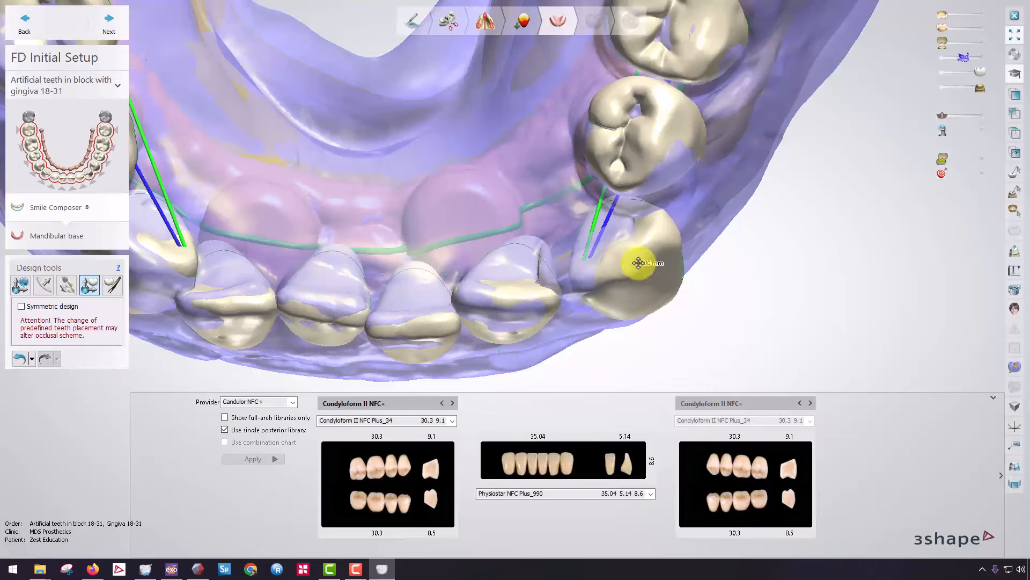
scroll(663, 177, "down", 5)
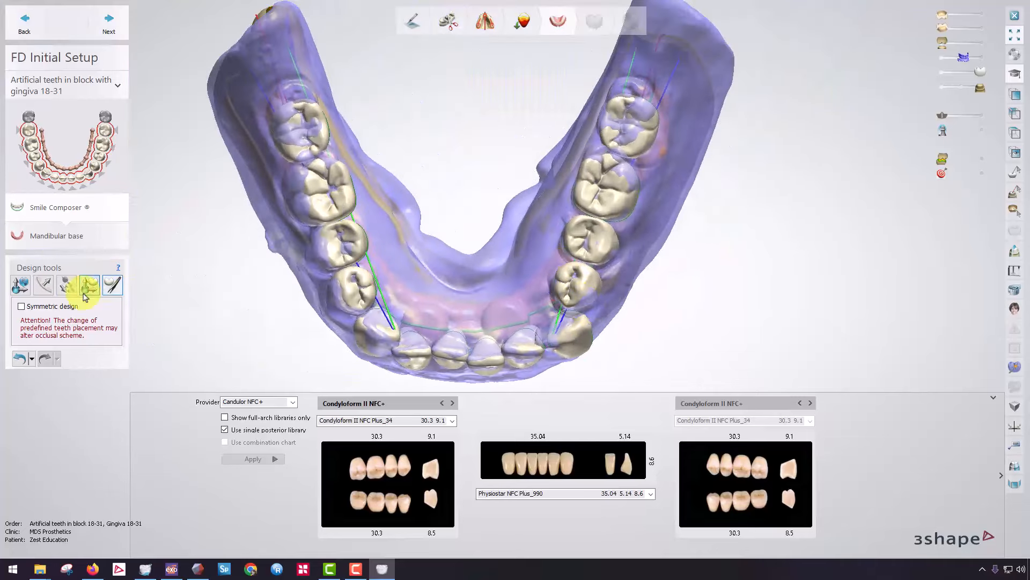
scroll(575, 322, "up", 3)
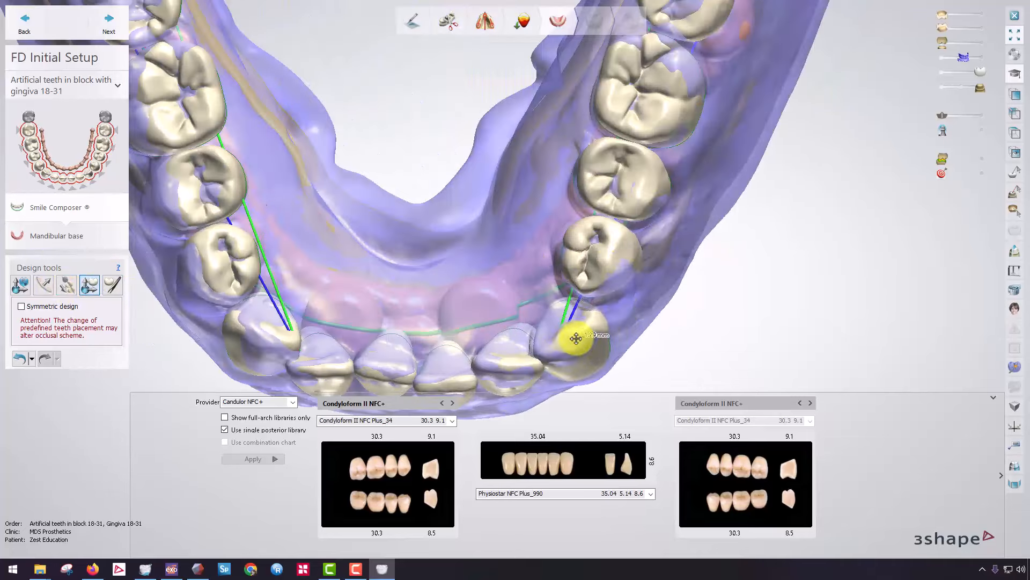
- Refine the position and angulation of the patient's left lower canine from oblique views of the arch
right_click_drag(587, 313, 483, 283)
scroll(483, 283, "up", 2)
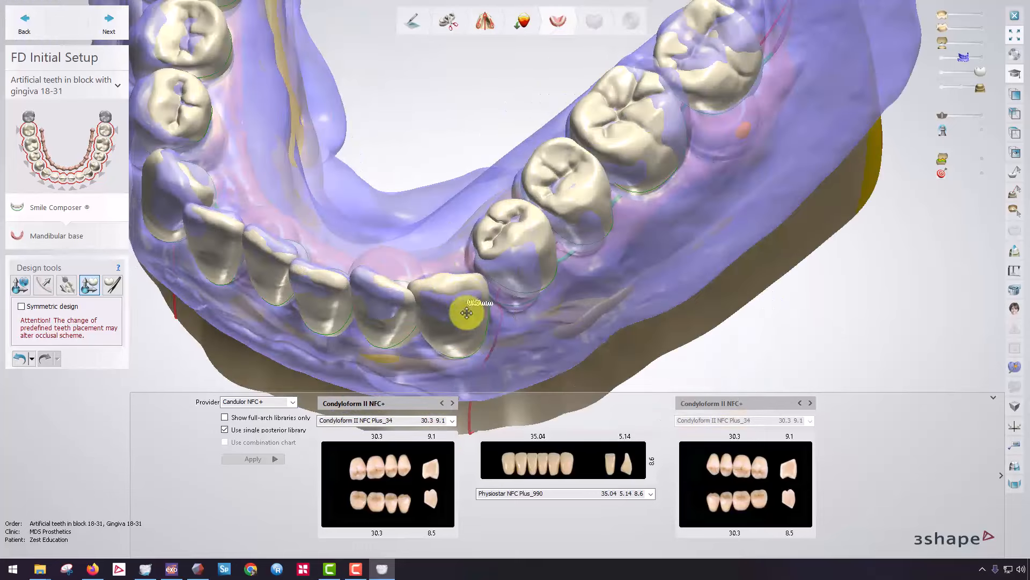
scroll(467, 313, "down", 3)
right_click_drag(575, 269, 420, 274)
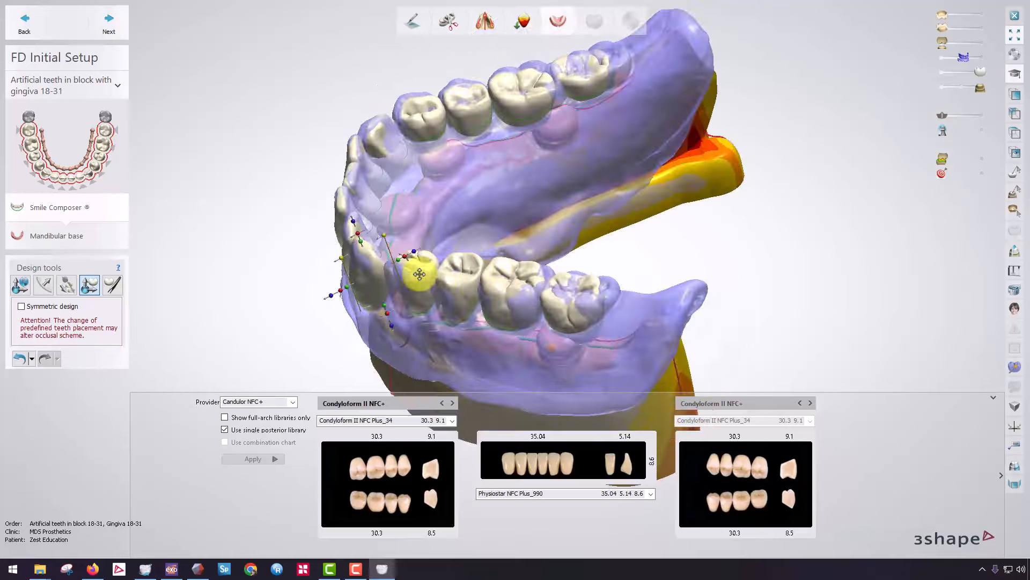
scroll(419, 274, "up", 2)
left_click_drag(396, 230, 379, 200)
- Adjust the widths of the patient's left lower canine and lateral incisor where the two teeth meet
right_click_drag(461, 248, 630, 95)
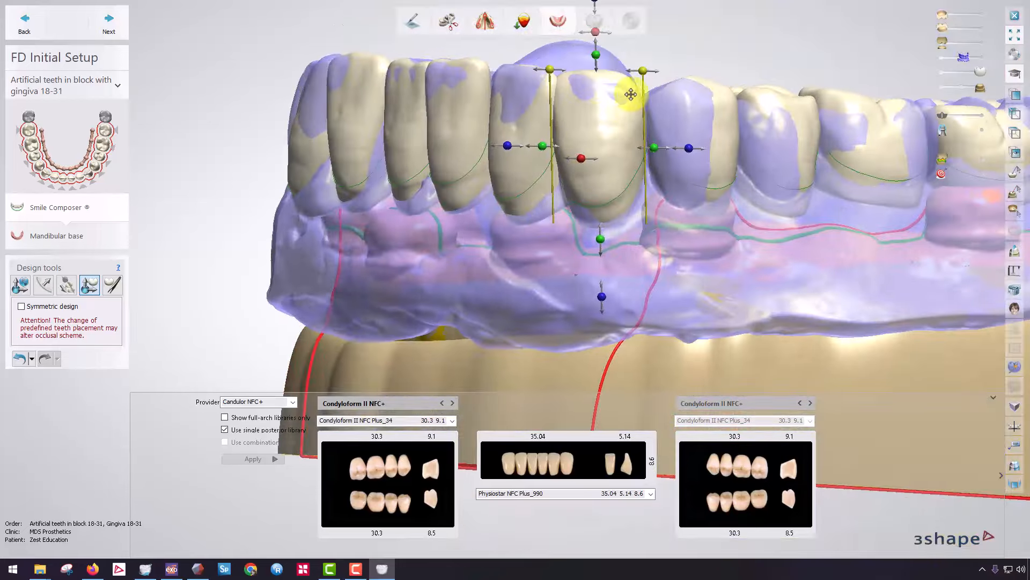
right_click_drag(587, 121, 611, 121)
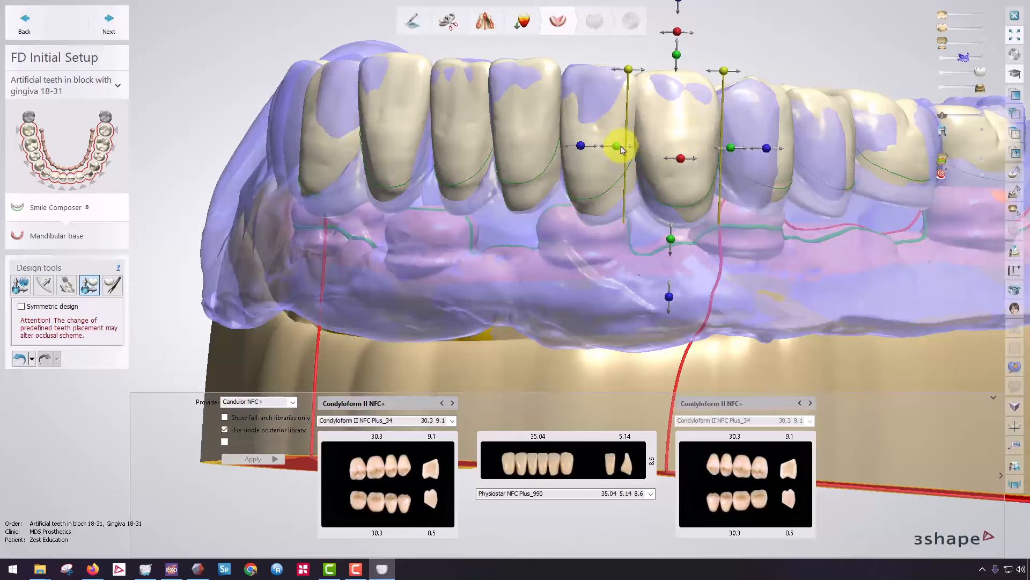
left_click_drag(621, 150, 644, 152)
left_click(623, 135)
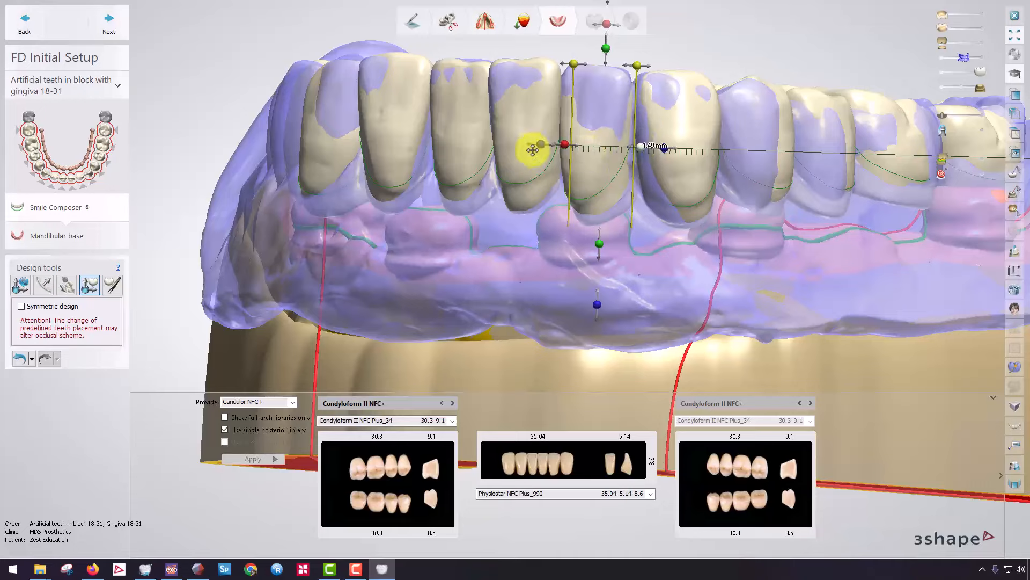
- Reposition the patient's right lower canine to match the translucent scan, checking it from the occlusal and lateral sides
right_click_drag(532, 150, 510, 341)
left_click_drag(529, 333, 531, 354)
right_click_drag(569, 282, 539, 131)
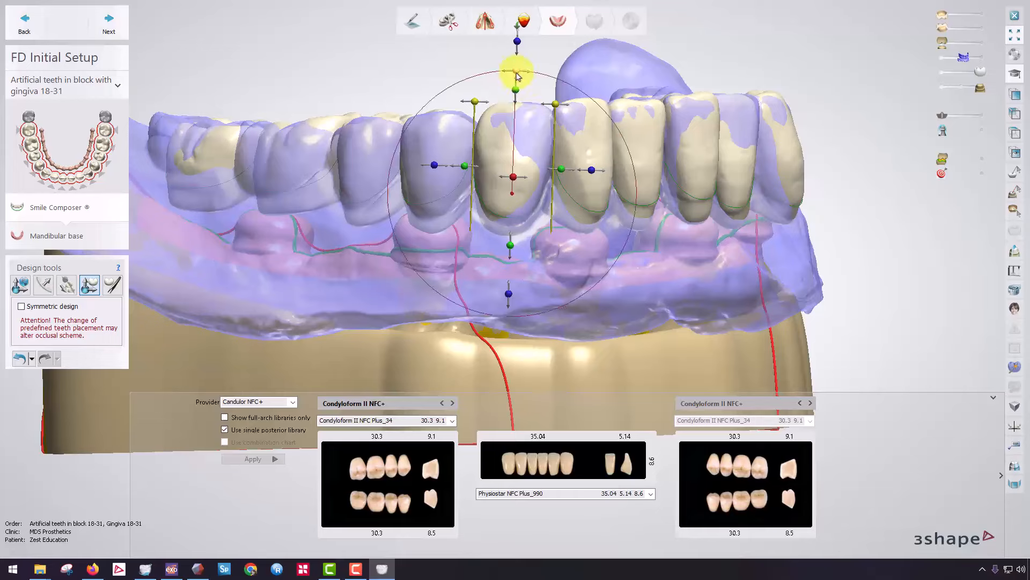
left_click_drag(516, 74, 520, 117)
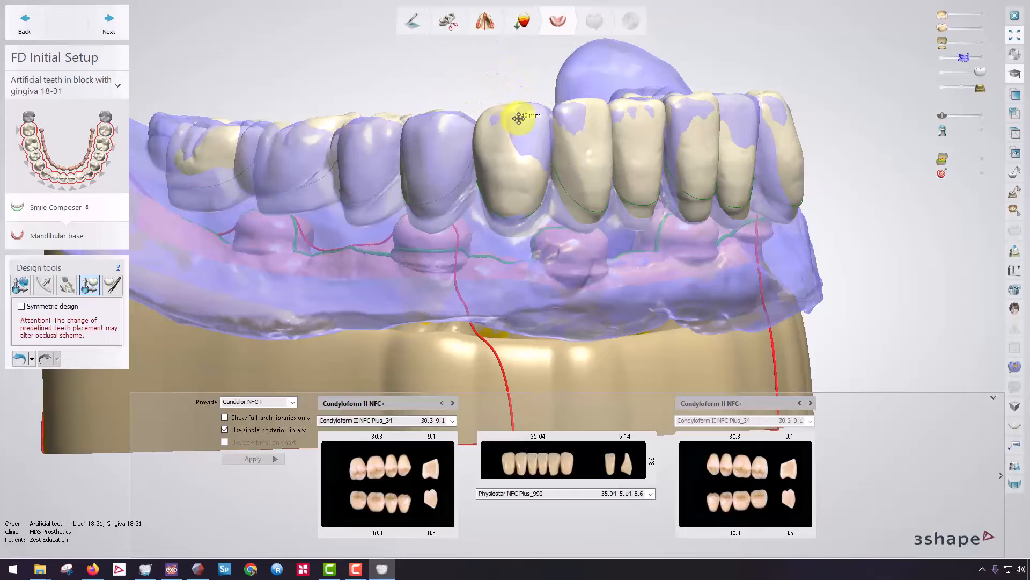
- Reposition the patient's left lower premolar and first molar over the matching teeth of the translucent scan
scroll(633, 143, "down", 5)
right_click_drag(483, 170, 466, 235)
scroll(437, 189, "up", 5)
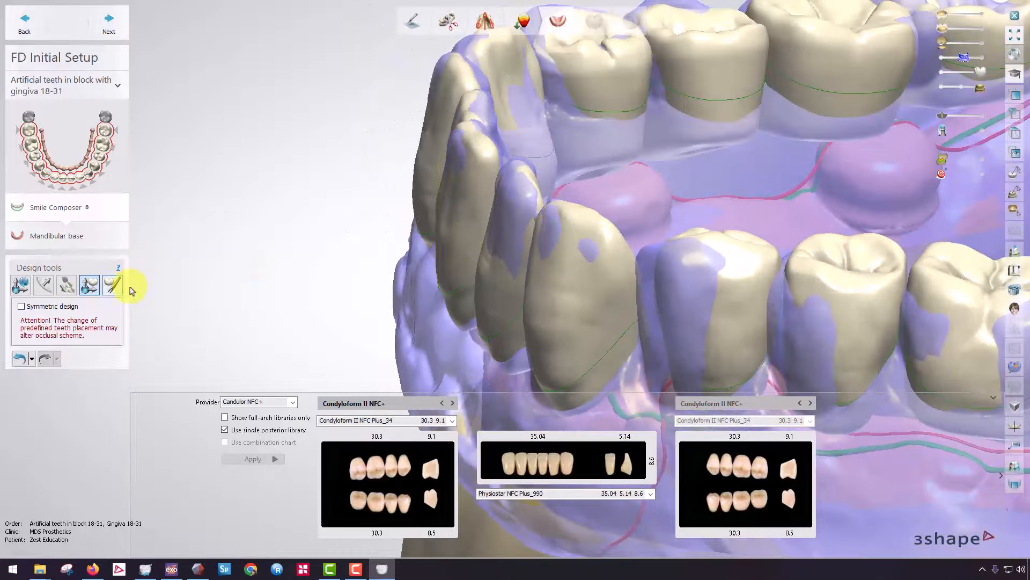
scroll(369, 237, "down", 5)
right_click_drag(511, 260, 598, 334)
scroll(674, 252, "up", 3)
left_click_drag(646, 225, 649, 231)
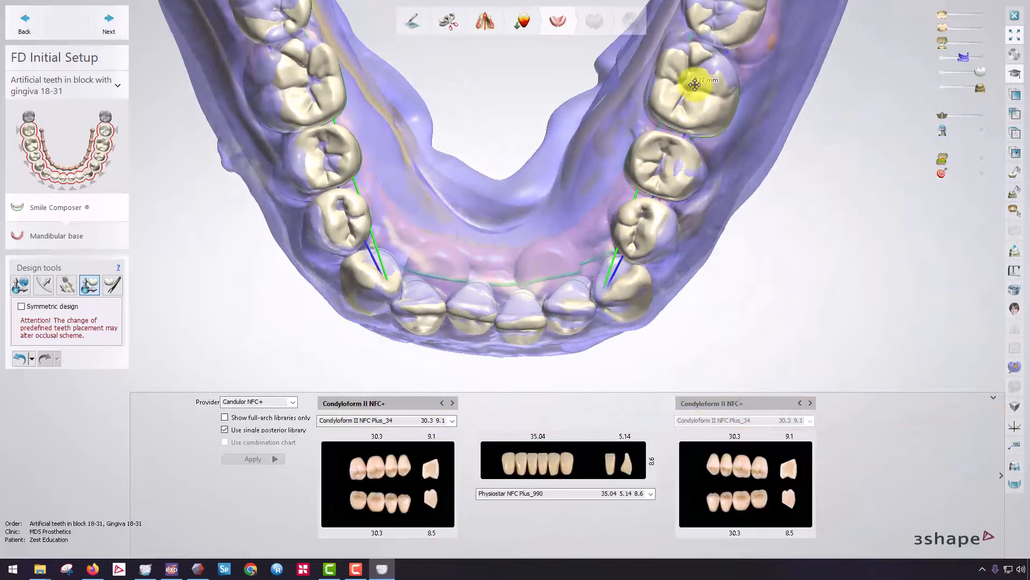
right_click_drag(665, 141, 651, 103)
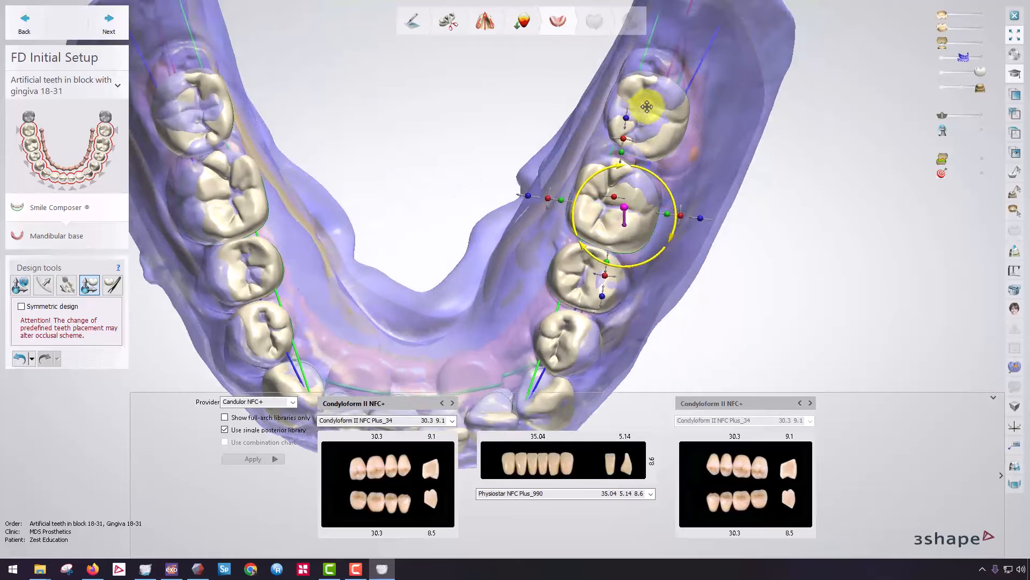
- Shift the patient's right lower second premolar and second molar to match the translucent scan
scroll(604, 262, "down", 5)
right_click_drag(441, 127, 526, 289)
scroll(526, 288, "up", 5)
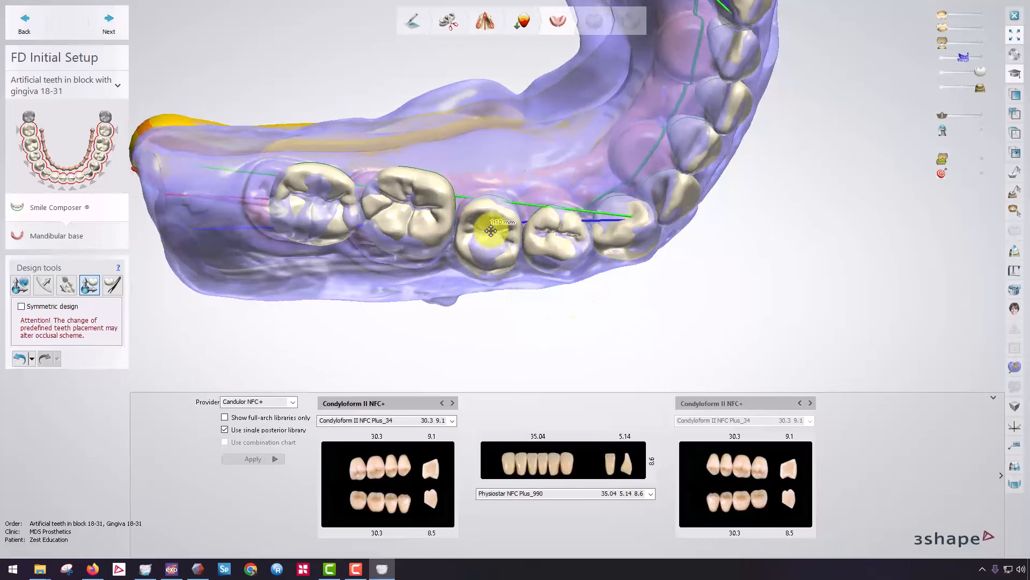
left_click_drag(315, 212, 319, 205)
- Hide the translucent scan and examine the contacts and alignment of the lower front teeth from the occlusal side
scroll(557, 149, "down", 5)
right_click_drag(556, 149, 422, 198)
scroll(379, 223, "up", 4)
left_click_drag(964, 57, 938, 55)
right_click_drag(461, 167, 467, 233)
scroll(552, 147, "up", 3)
scroll(529, 153, "down", 3)
scroll(451, 215, "up", 3)
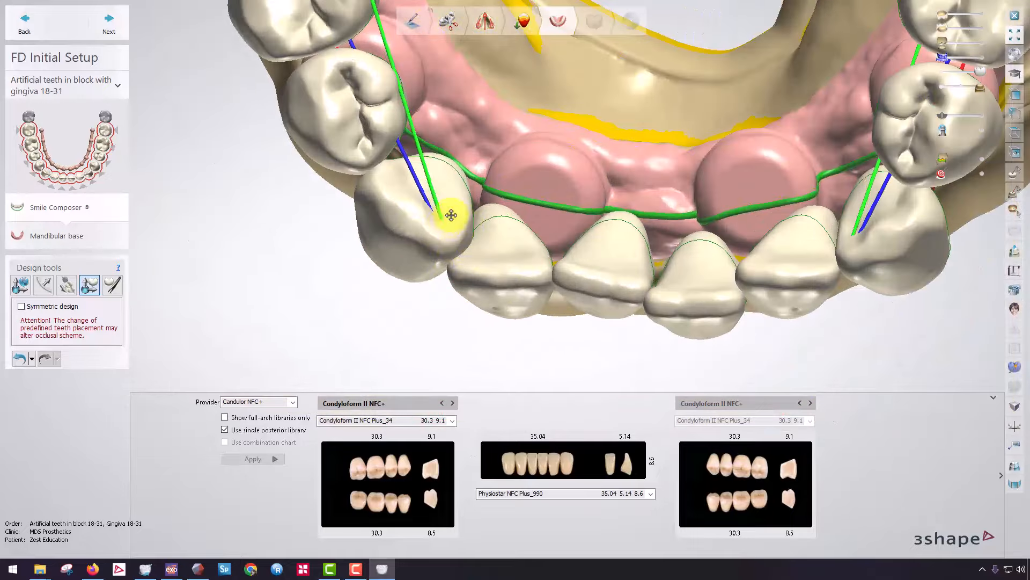
- Show the translucent scan again and resize the lingual side of the patient's right lateral incisor and the mesial side of the adjacent canine
left_click(962, 59)
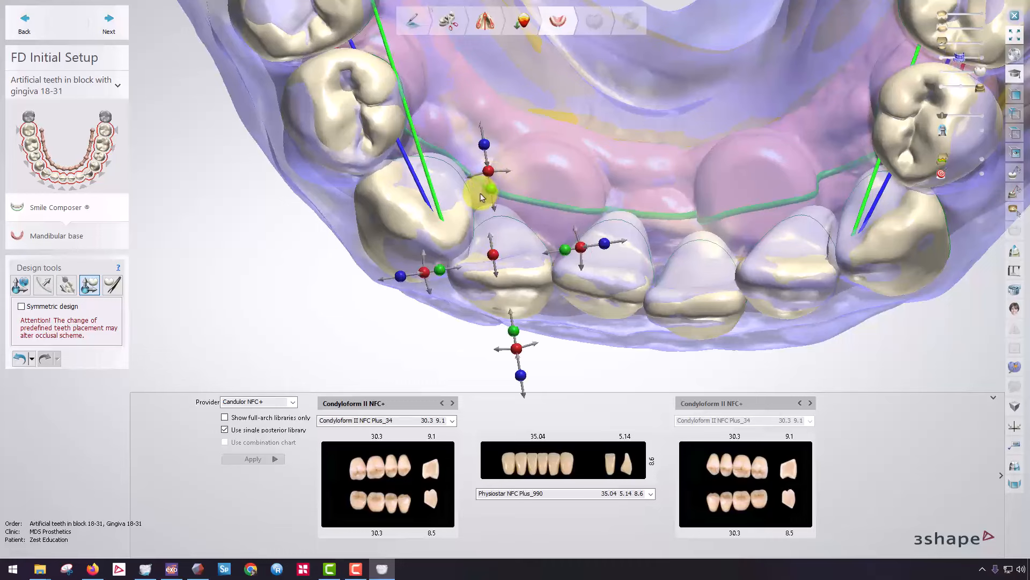
left_click_drag(484, 152, 486, 160)
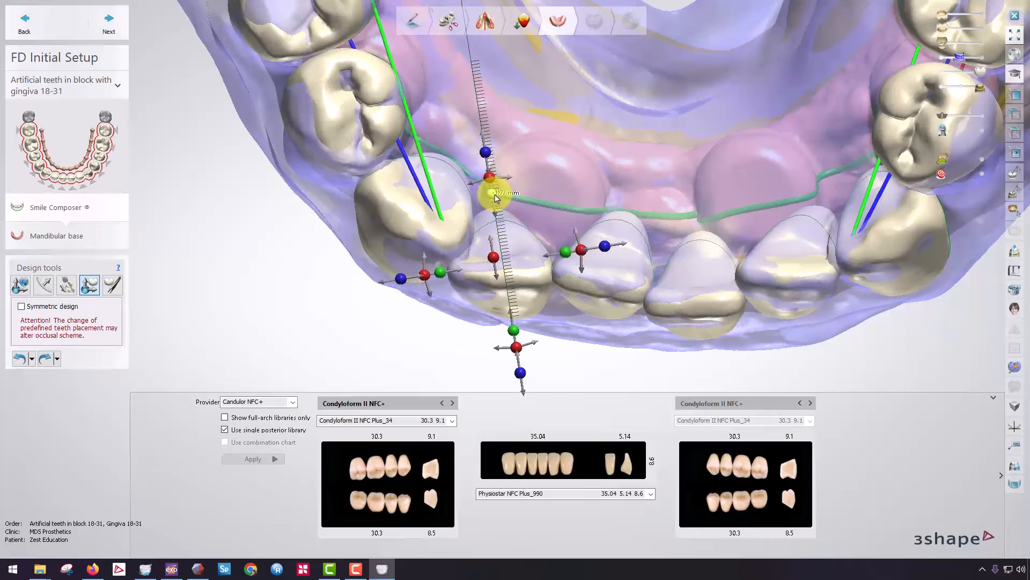
left_click(484, 266)
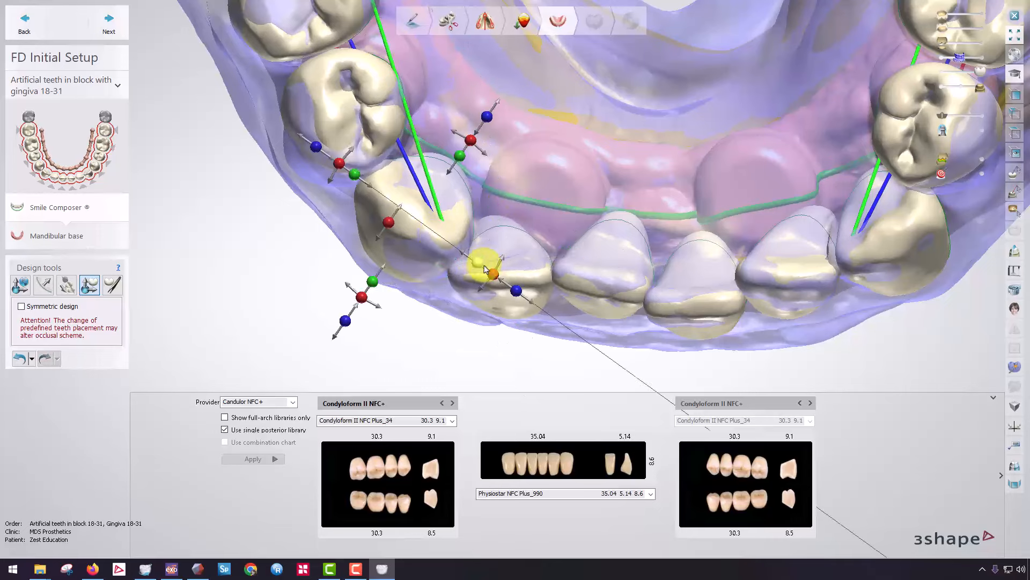
left_click_drag(477, 264, 481, 264)
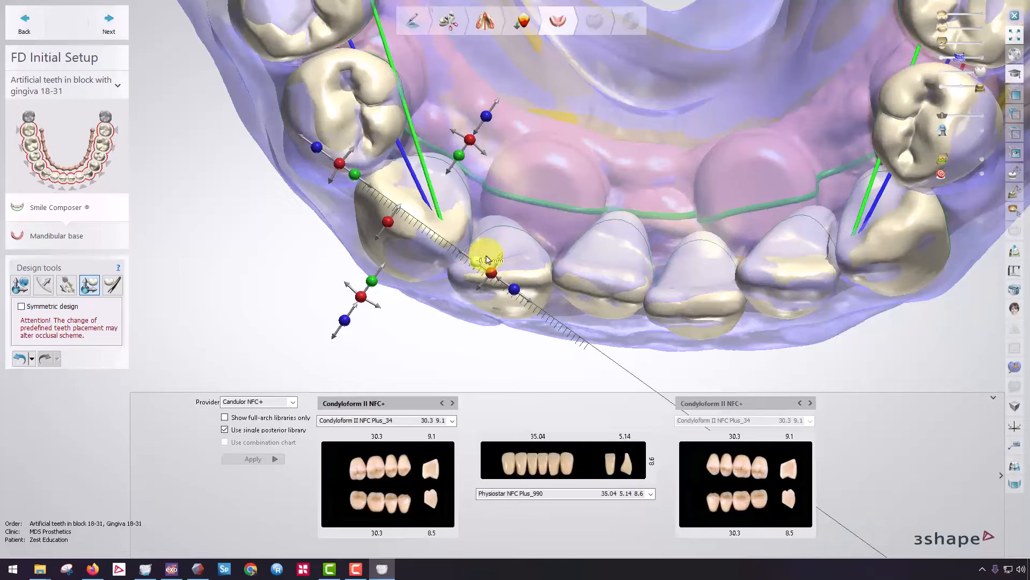
- Examine the fit of the lower front teeth against the translucent scan from the labial side, toggling the scan's visibility
scroll(487, 260, "down", 3)
right_click_drag(486, 259, 514, 122)
scroll(513, 122, "up", 3)
scroll(490, 170, "down", 2)
right_click_drag(490, 170, 483, 165)
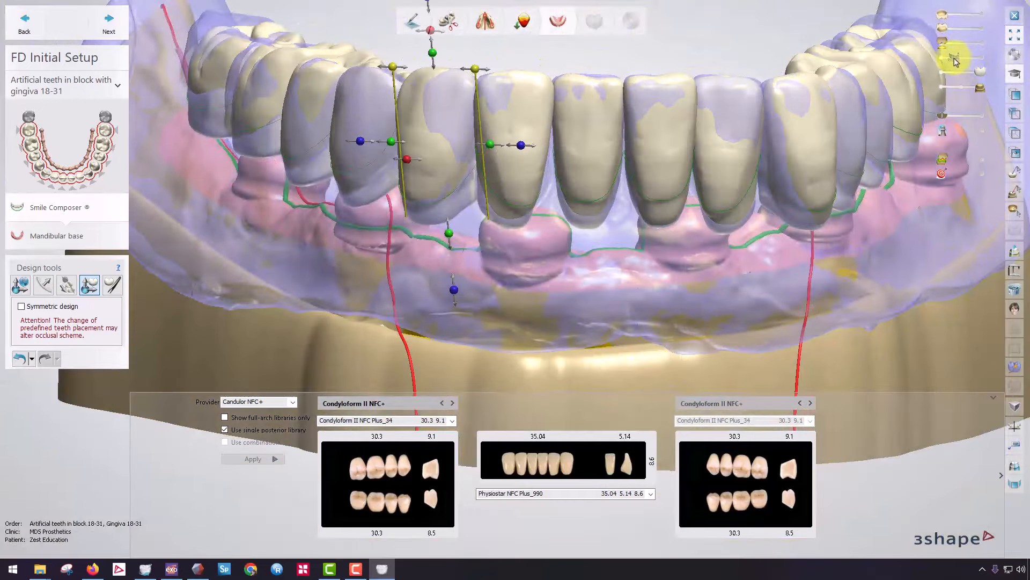
left_click(961, 60)
left_click(960, 61)
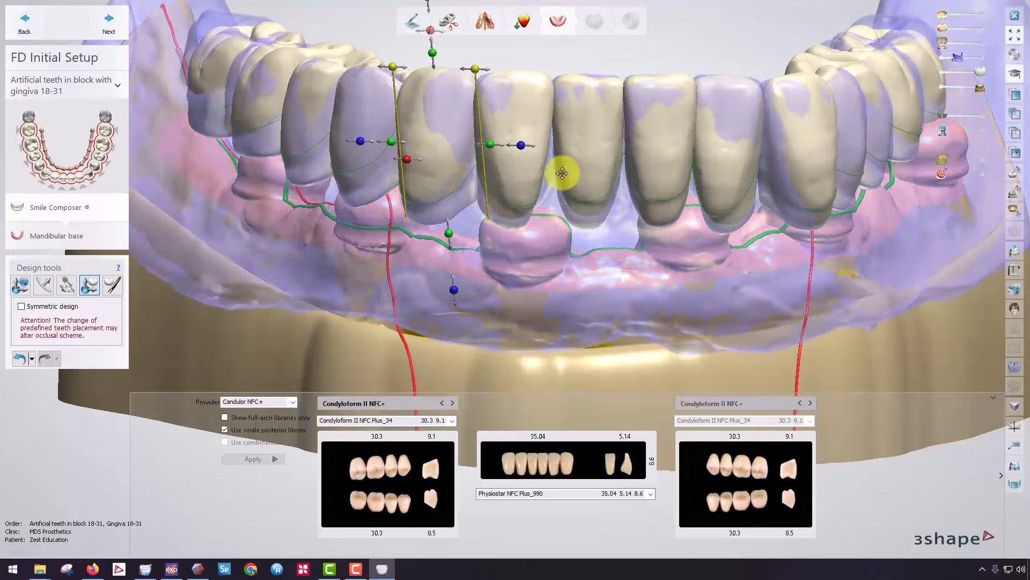
mouse_move(589, 212)
right_mouse_down()
mouse_move(587, 290)
mouse_move(603, 209)
mouse_move(641, 223)
mouse_move(591, 228)
right_mouse_up()
- Switch to freeform morphing and reshape the labial surface of the patient's right lateral incisor towards the translucent scan
left_click(111, 284)
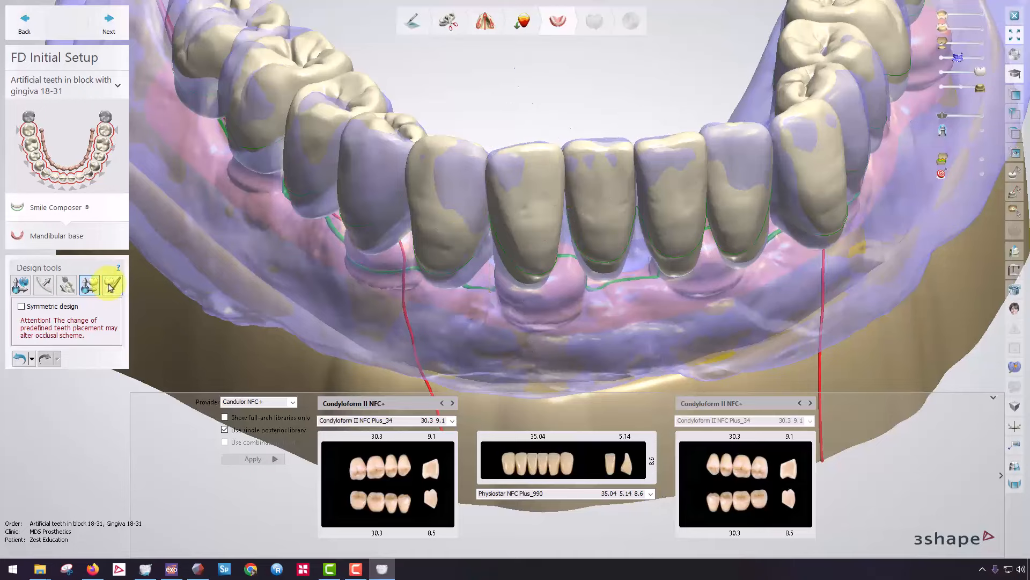
right_click_drag(575, 272, 734, 223)
scroll(644, 253, "up", 5)
scroll(671, 251, "down", 3)
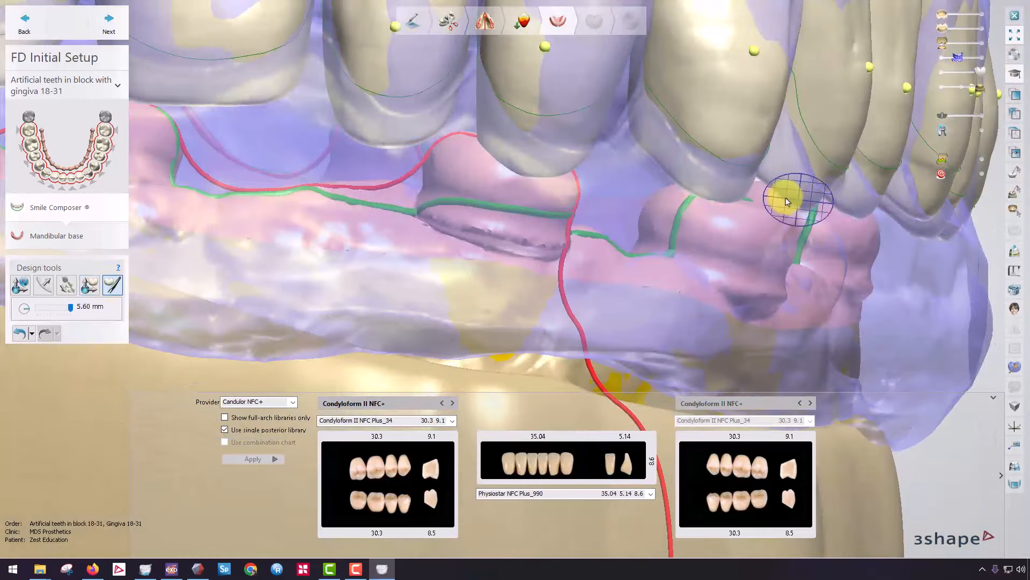
left_click_drag(864, 65, 855, 70)
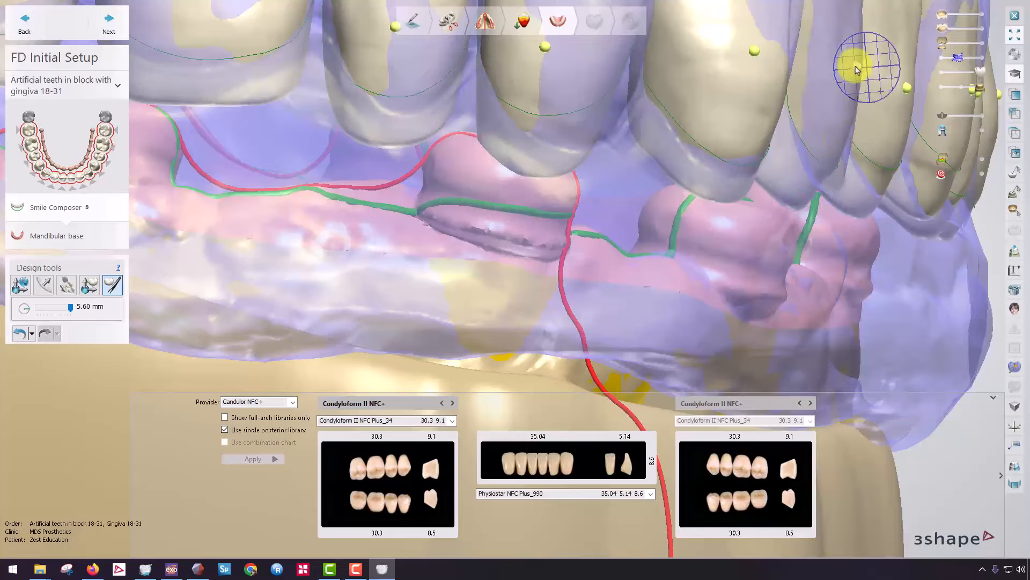
right_click_drag(775, 103, 690, 149)
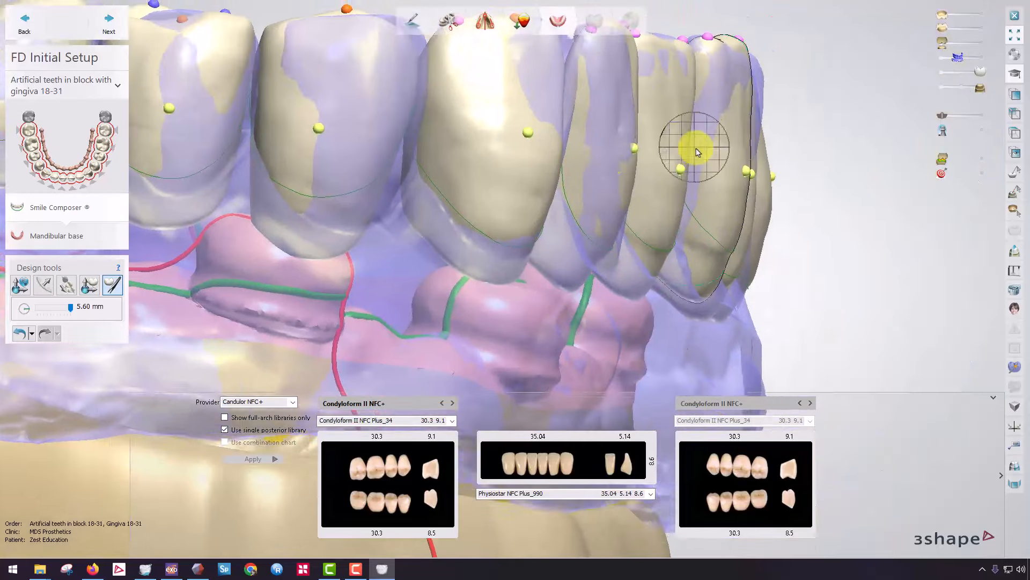
- Reshape the mesial and distal incisal corners of the patient's right canine to follow the scan
scroll(681, 154, "up", 3)
scroll(443, 160, "down", 3)
scroll(466, 129, "up", 4)
right_click_drag(467, 128, 437, 111)
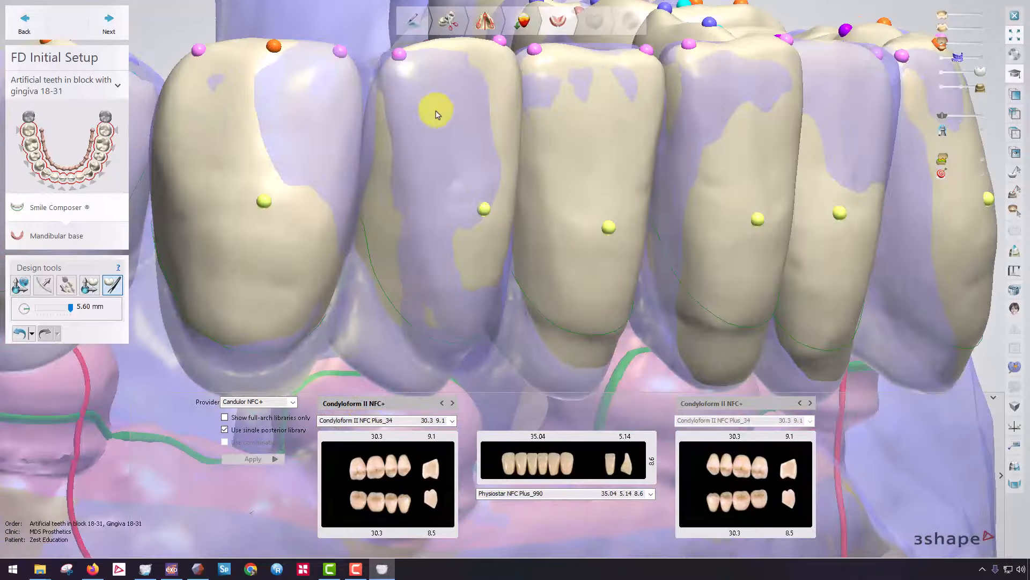
left_click_drag(347, 60, 361, 60)
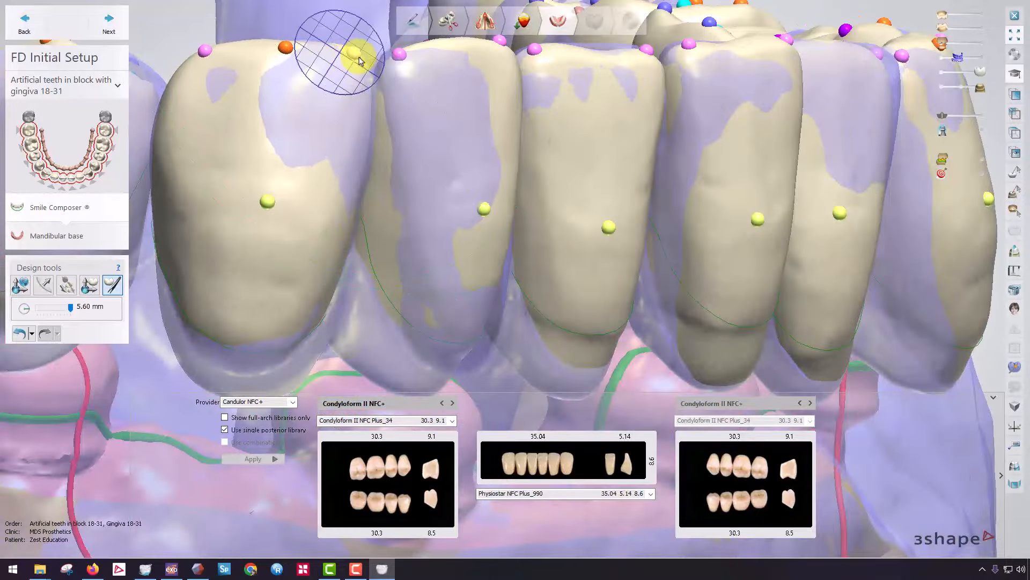
scroll(300, 111, "down", 3)
left_click_drag(272, 71, 276, 75)
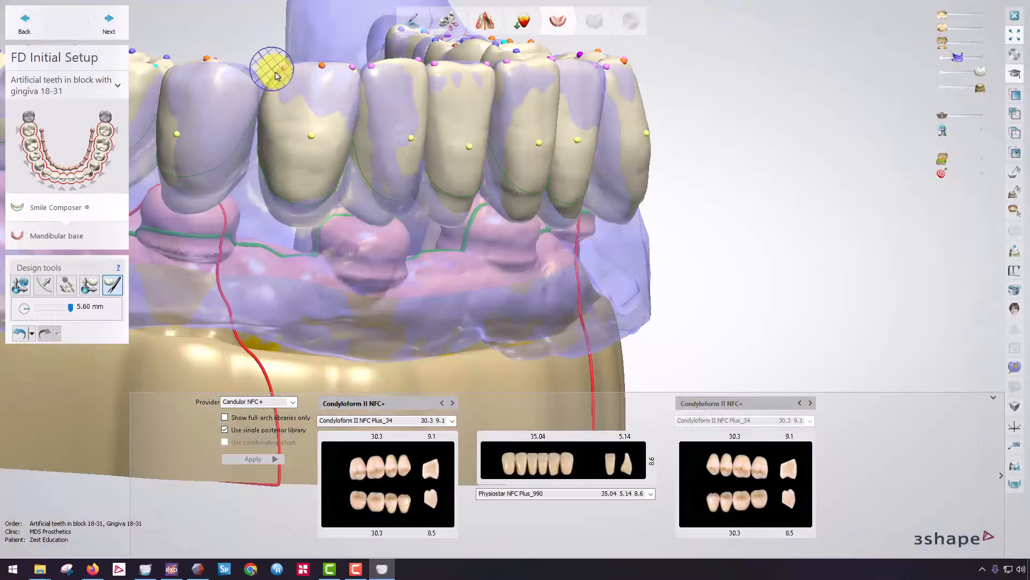
- Reshape the labial surface of the right central incisor and the cervical part of the left central incisor to the scan
right_click_drag(571, 137, 379, 116)
scroll(380, 115, "up", 3)
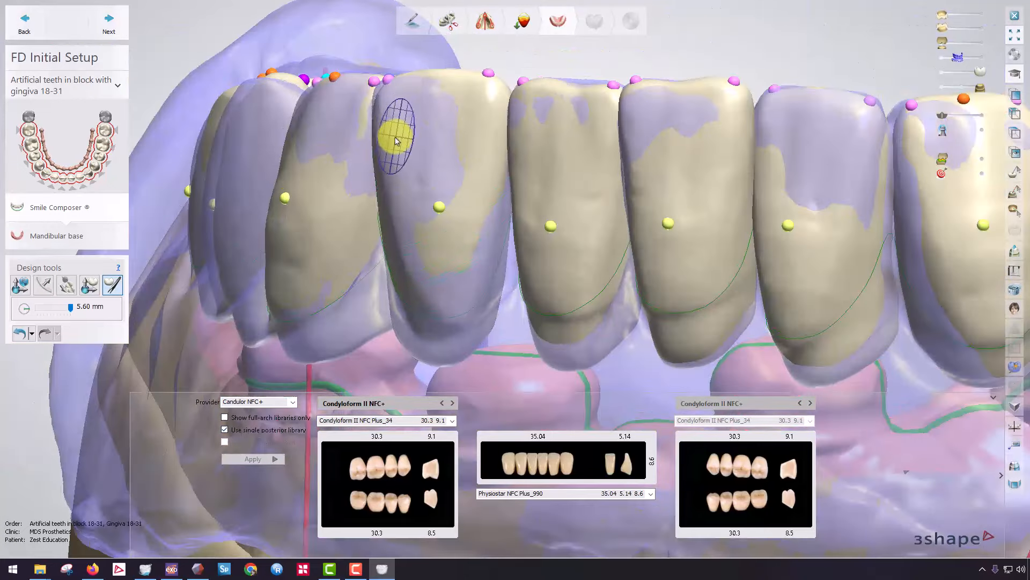
scroll(644, 174, "down", 3)
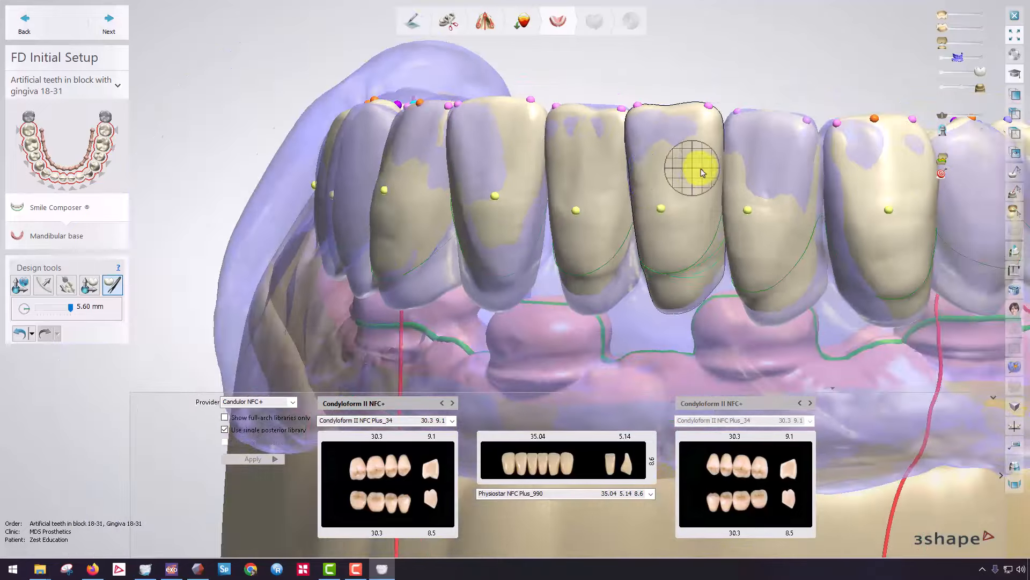
right_click_drag(701, 165, 719, 184)
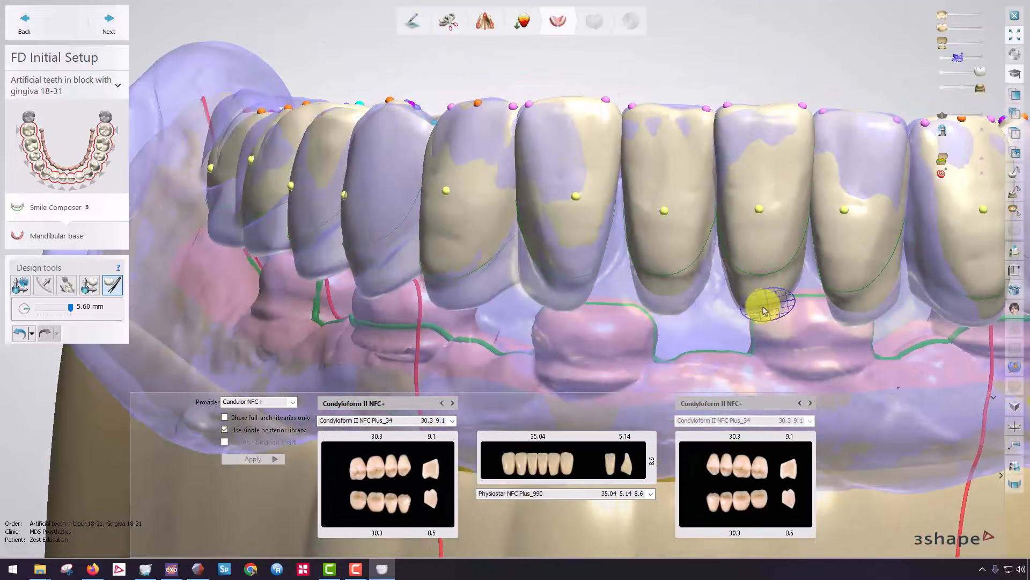
right_click_drag(674, 240, 453, 195)
scroll(451, 182, "up", 3)
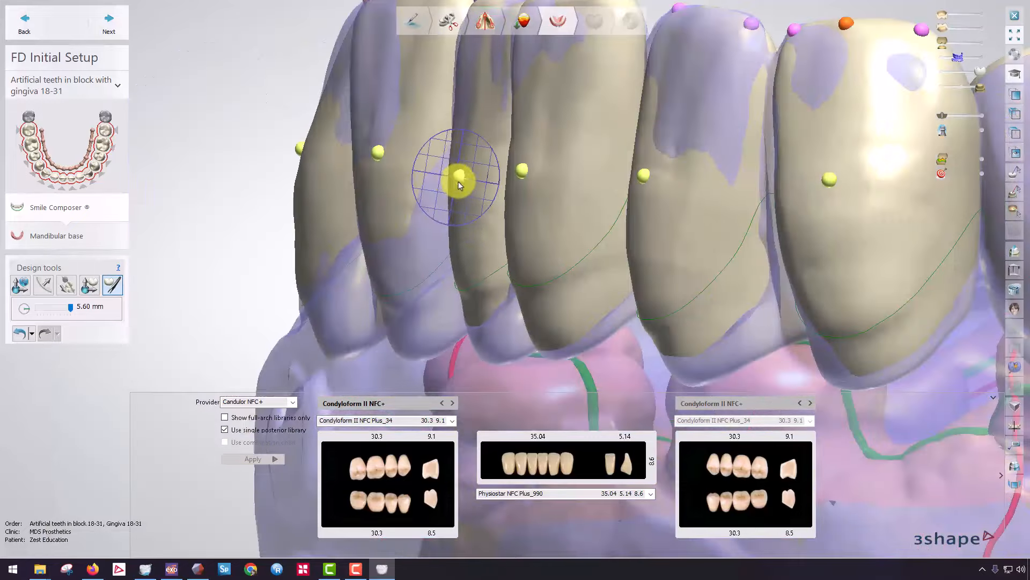
mouse_move(459, 182)
left_mouse_down()
mouse_move(494, 356)
mouse_move(506, 356)
mouse_move(507, 305)
left_mouse_up()
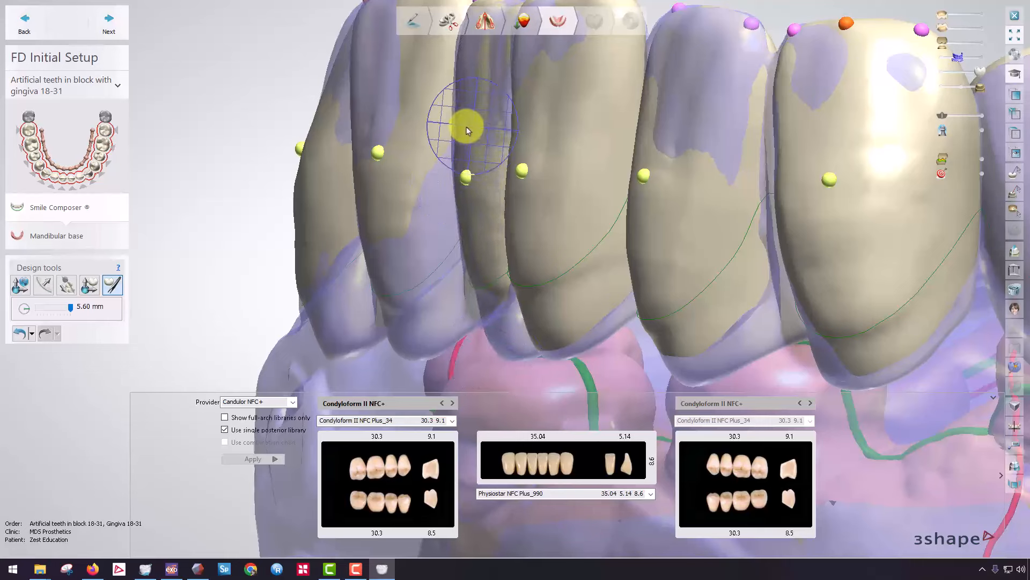
left_click_drag(557, 357, 595, 351)
left_click_drag(520, 138, 520, 137)
- Reshape the incisal edge of the patient's left central incisor along its width to match the scan
scroll(568, 150, "down", 3)
right_click_drag(568, 152, 722, 163)
middle_click_drag(722, 163, 552, 161)
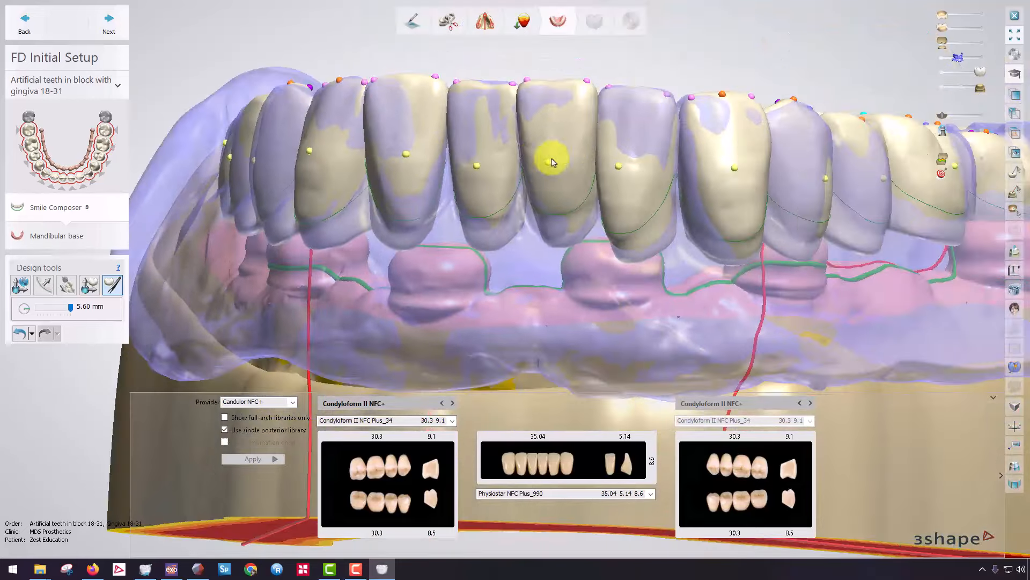
right_click_drag(552, 161, 622, 87)
scroll(623, 87, "up", 3)
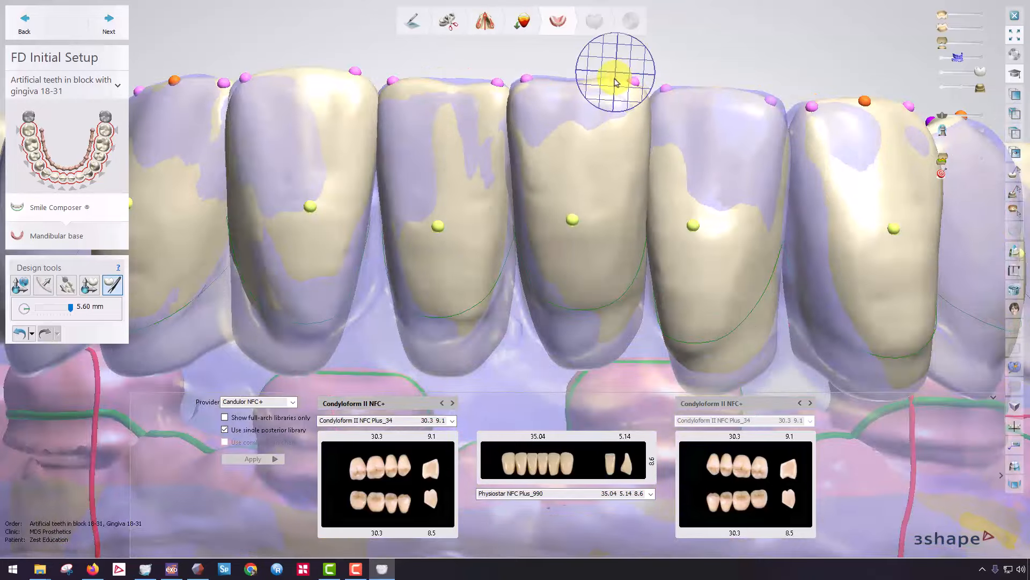
left_click_drag(616, 82, 540, 93)
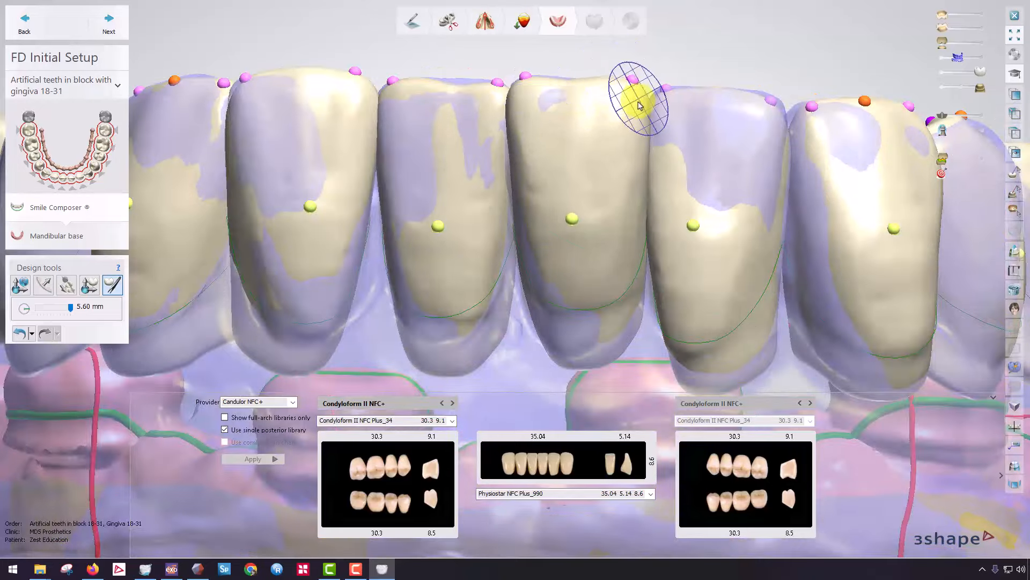
- Reshape the left lateral incisor from its incisal edge to its neck and refine the left central incisor's labial surface
right_click_drag(735, 134, 663, 142)
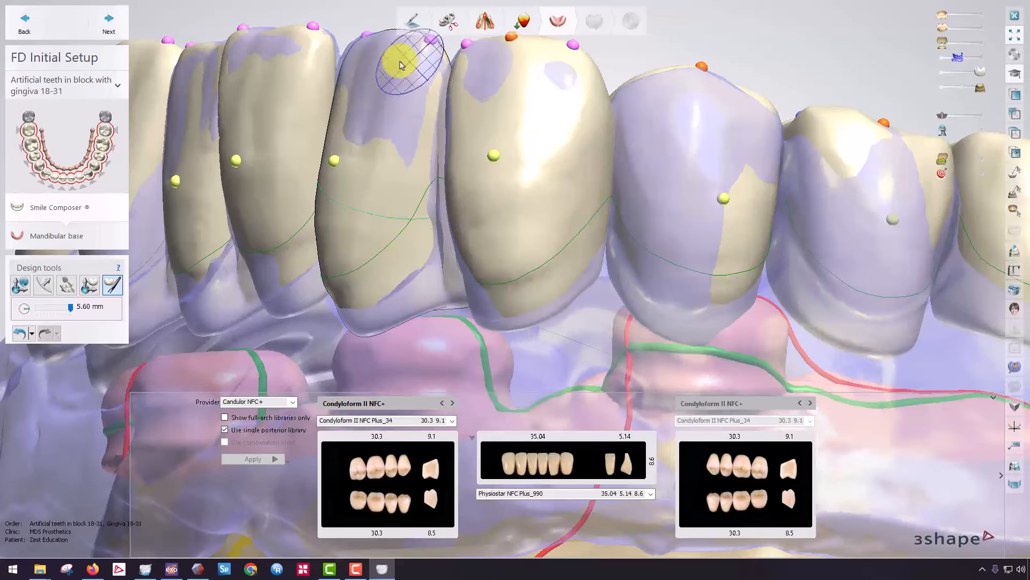
left_click_drag(385, 67, 381, 67)
mouse_move(383, 271)
left_mouse_down()
mouse_move(361, 322)
mouse_move(381, 324)
left_mouse_up()
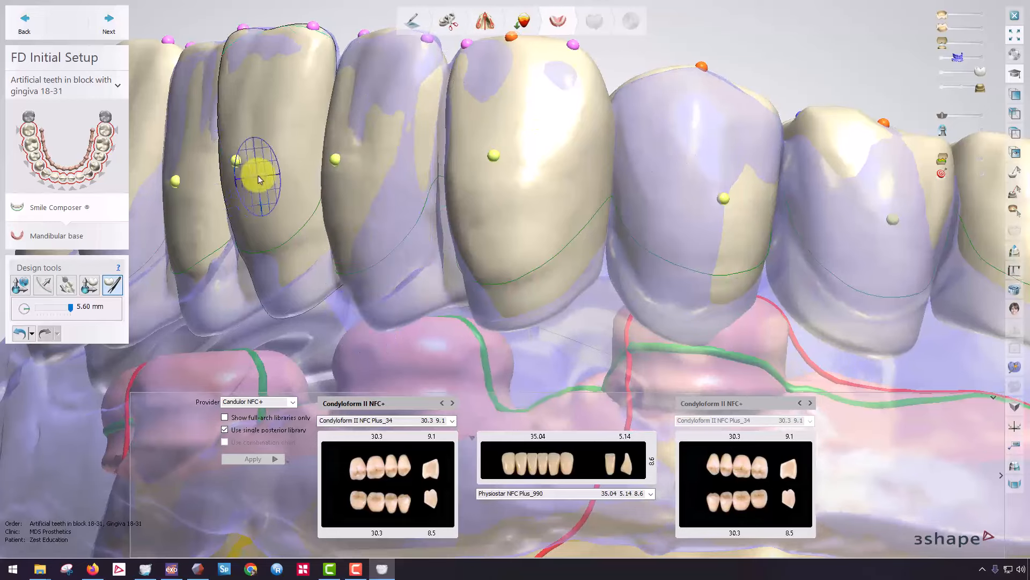
left_click_drag(259, 175, 264, 172)
- Reshape the cervical and mesial labial surfaces of the patient's left canine to fit the scan
scroll(301, 156, "down", 3)
right_click_drag(422, 156, 716, 208)
mouse_move(740, 277)
left_mouse_down()
mouse_move(723, 276)
mouse_move(749, 168)
mouse_move(750, 184)
left_mouse_up()
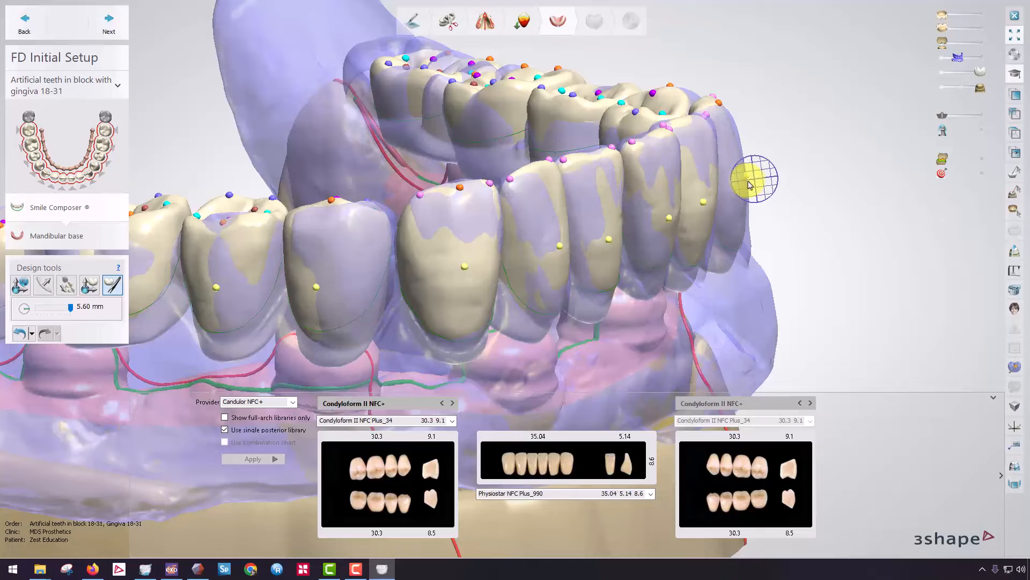
right_click_drag(721, 144, 631, 142)
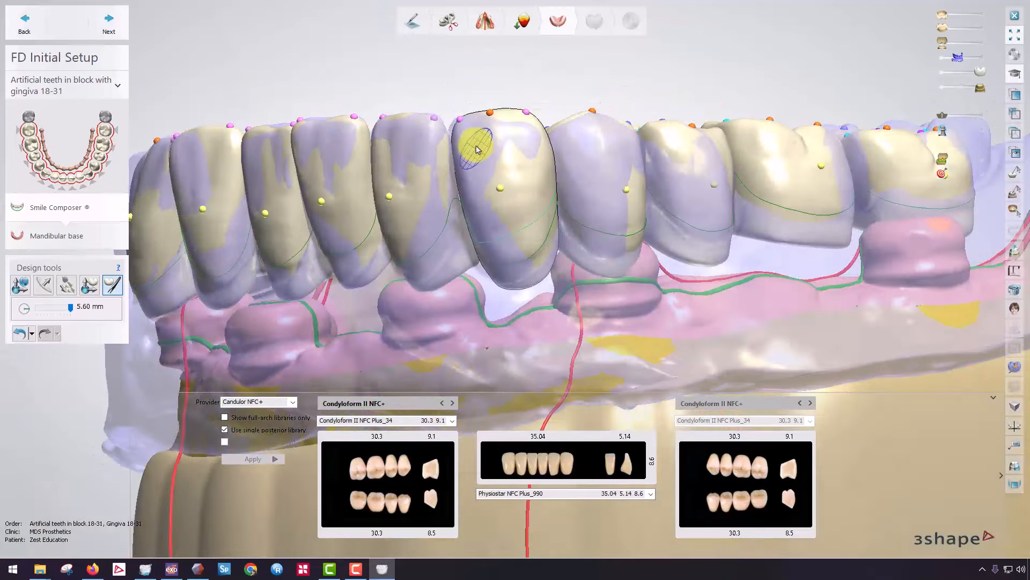
scroll(465, 145, "up", 3)
left_click_drag(465, 144, 463, 142)
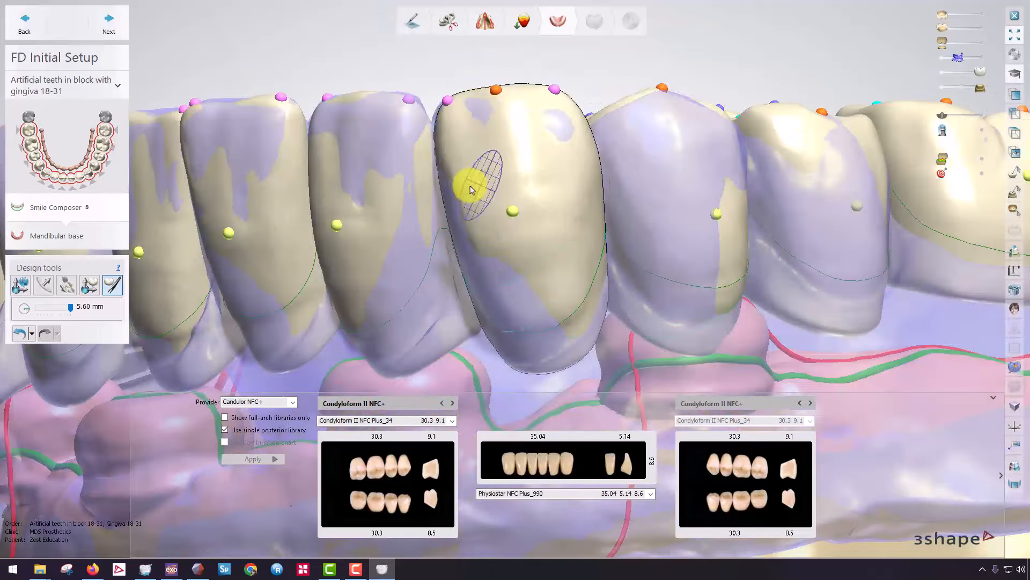
- Examine the reshaped lower teeth against the translucent scan from the labial and occlusal sides
scroll(471, 179, "down", 5)
right_click_drag(492, 198, 428, 254)
scroll(427, 254, "up", 2)
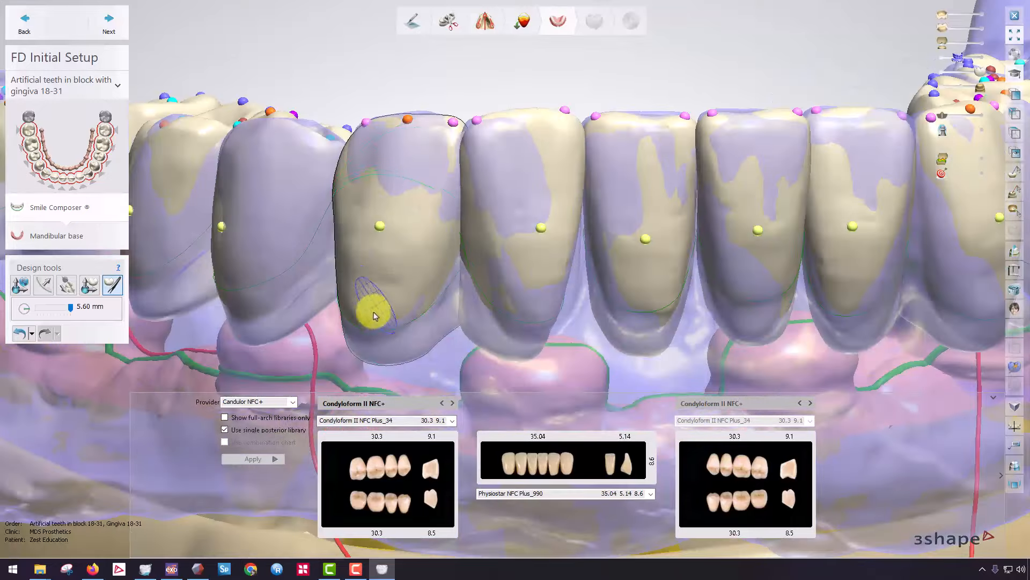
scroll(406, 220, "down", 3)
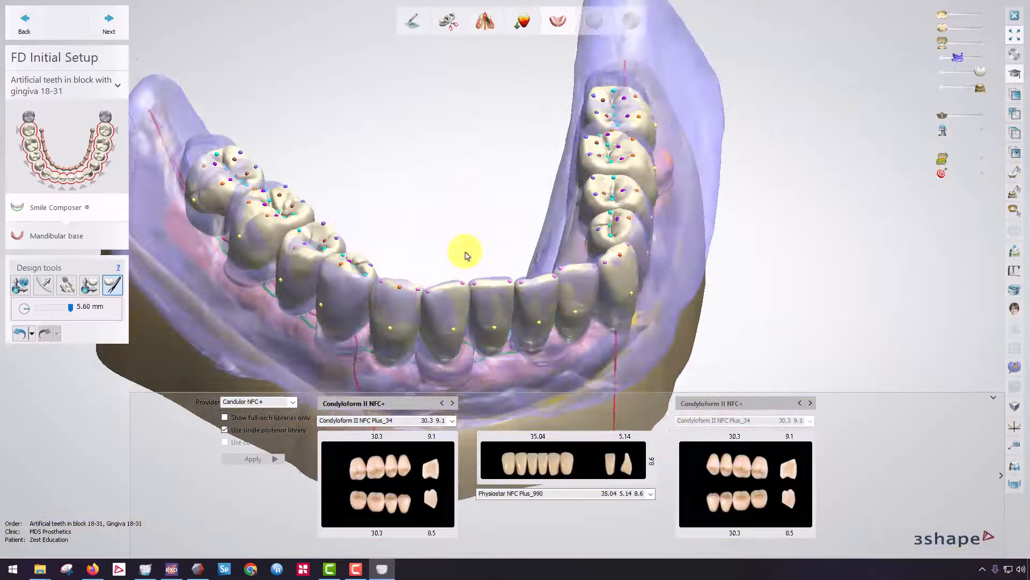
right_click_drag(467, 253, 514, 186)
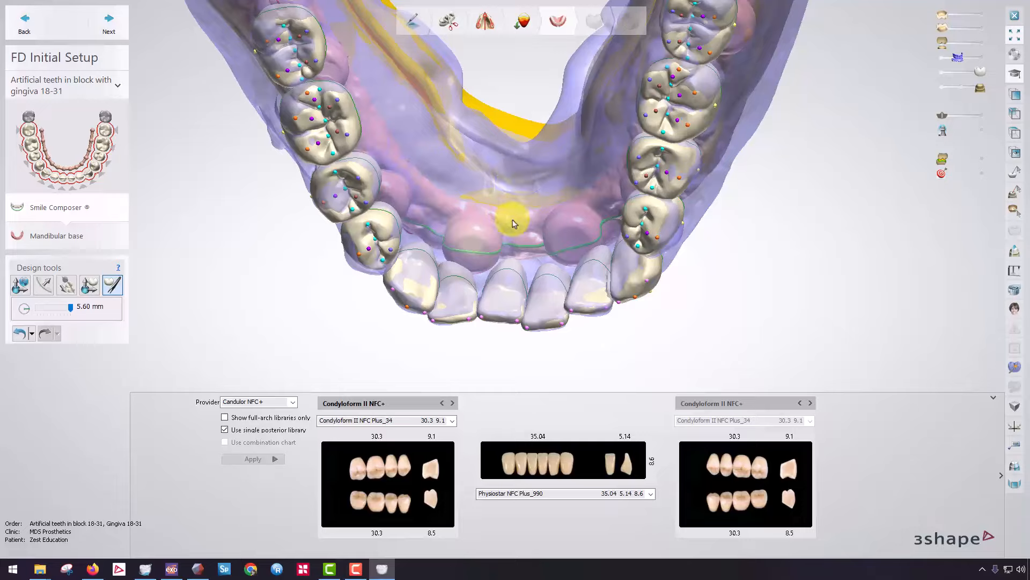
mouse_move(512, 223)
right_mouse_down()
mouse_move(524, 198)
mouse_move(510, 166)
mouse_move(532, 156)
mouse_move(511, 203)
mouse_move(477, 170)
mouse_move(492, 171)
mouse_move(472, 182)
right_mouse_up()
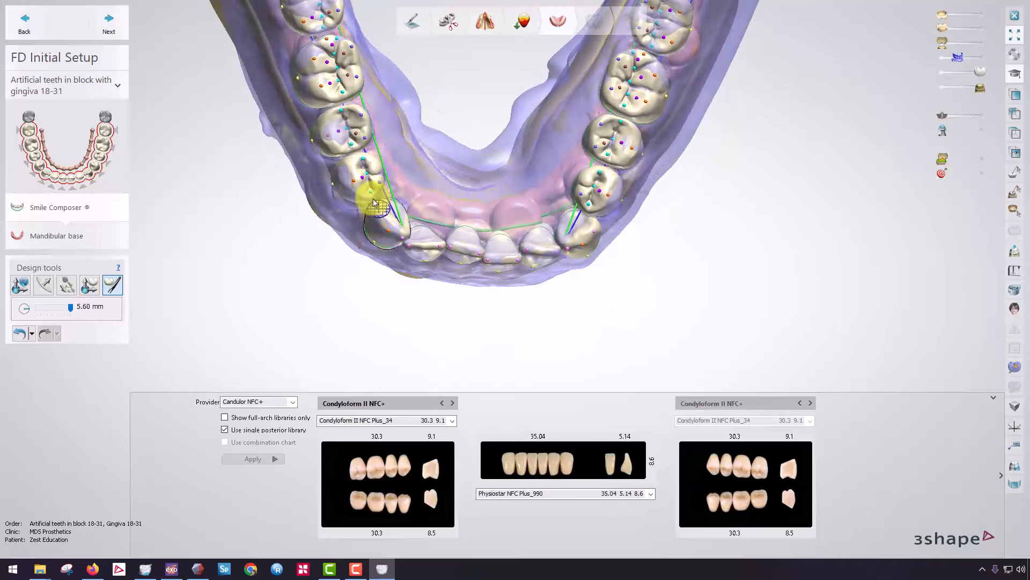
right_click_drag(367, 181, 396, 230)
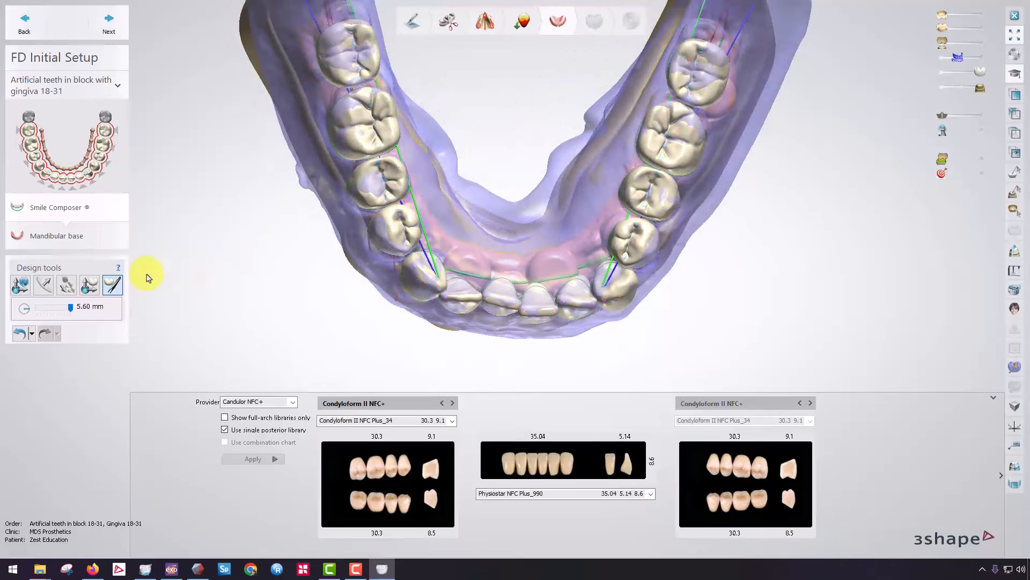
scroll(378, 229, "up", 3)
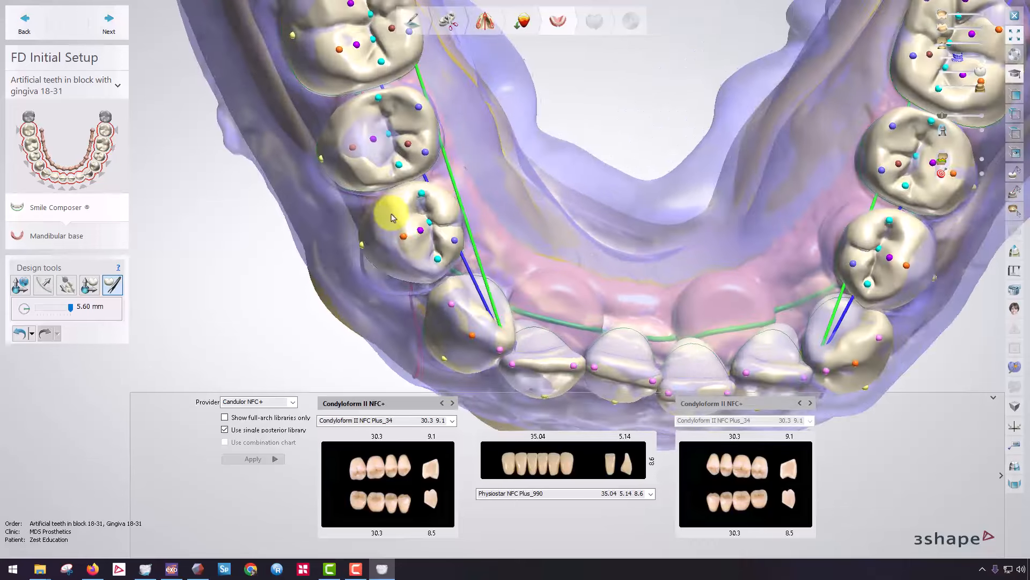
- Return to individual tooth positioning and bring the patient's right lower premolars and first molar to mesial contact
left_click(89, 284)
right_click(410, 215)
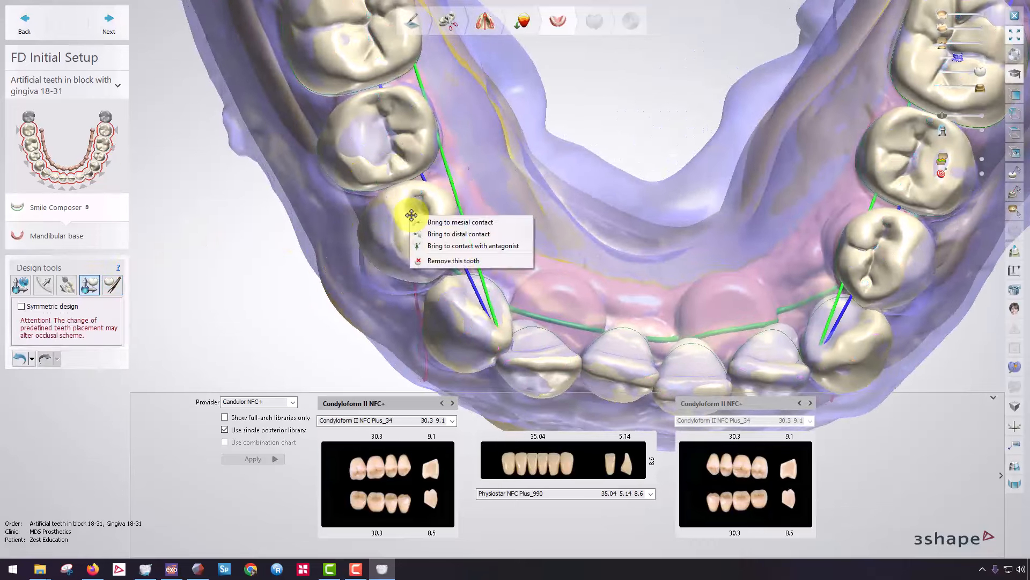
left_click(442, 223)
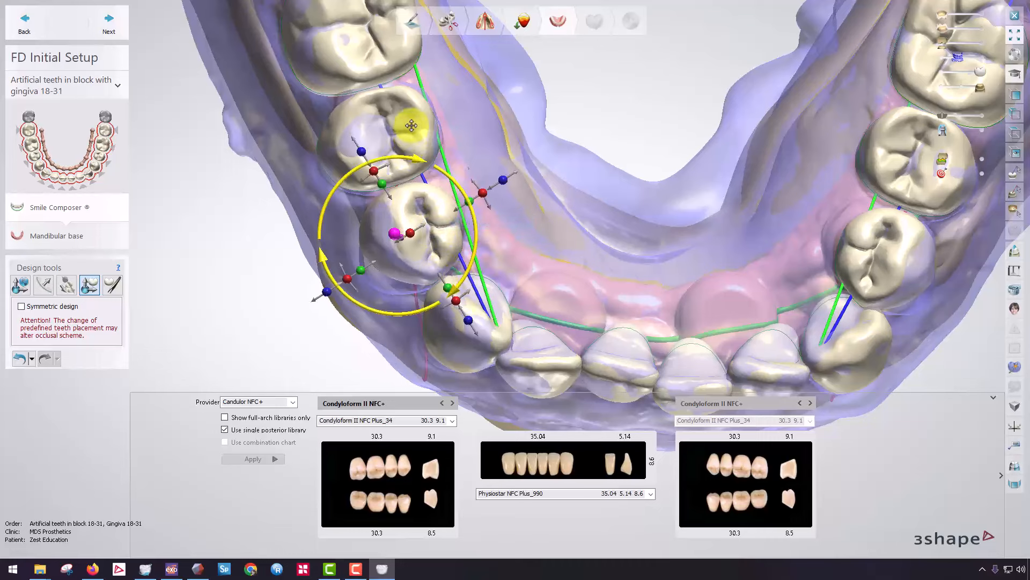
right_click(399, 126)
left_click(410, 132)
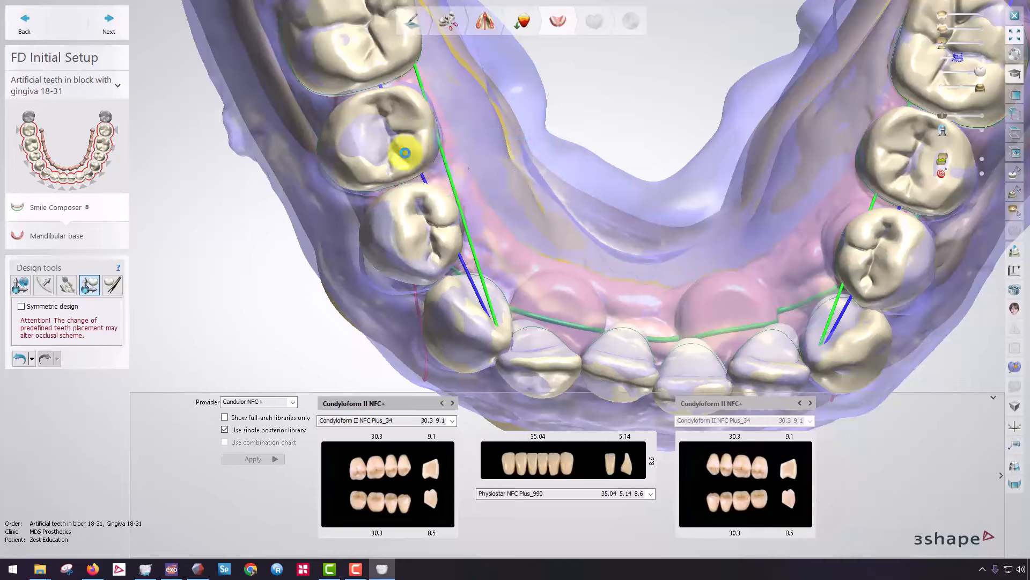
right_click_drag(403, 157, 469, 121)
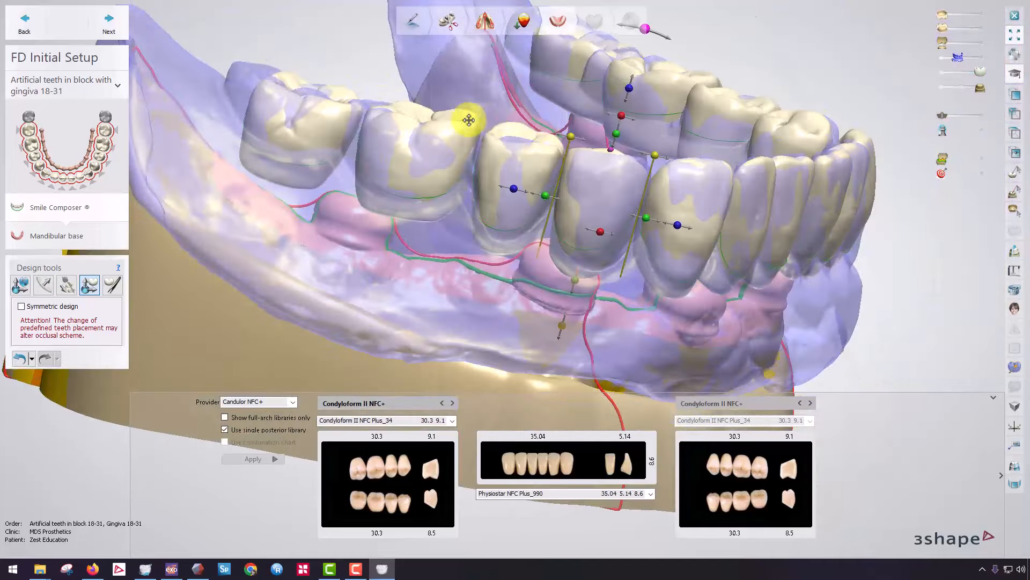
right_click(454, 154)
left_click(467, 161)
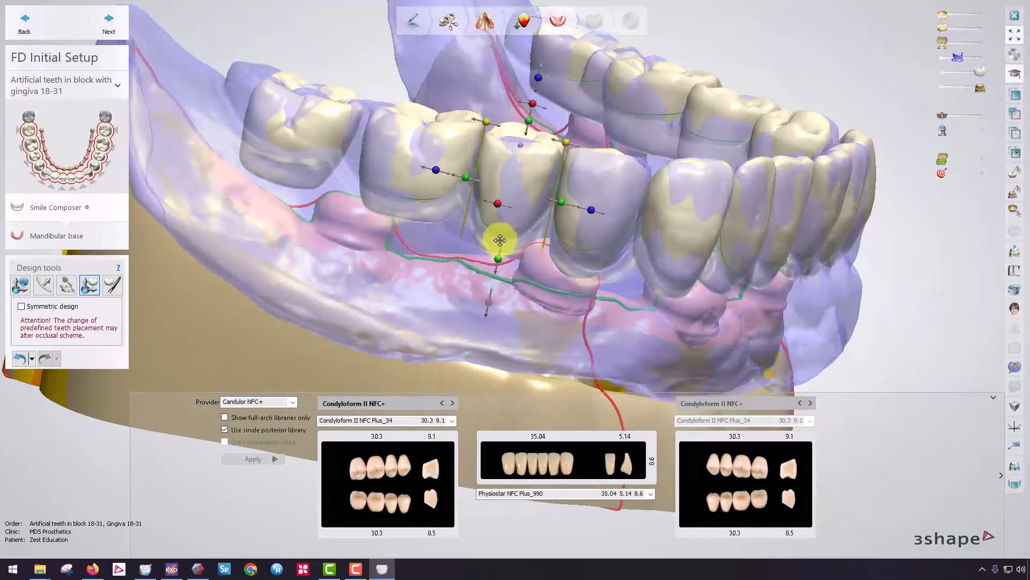
- Adjust the position of the patient's right lower first molar and bring it to mesial contact
right_click_drag(497, 236, 506, 177)
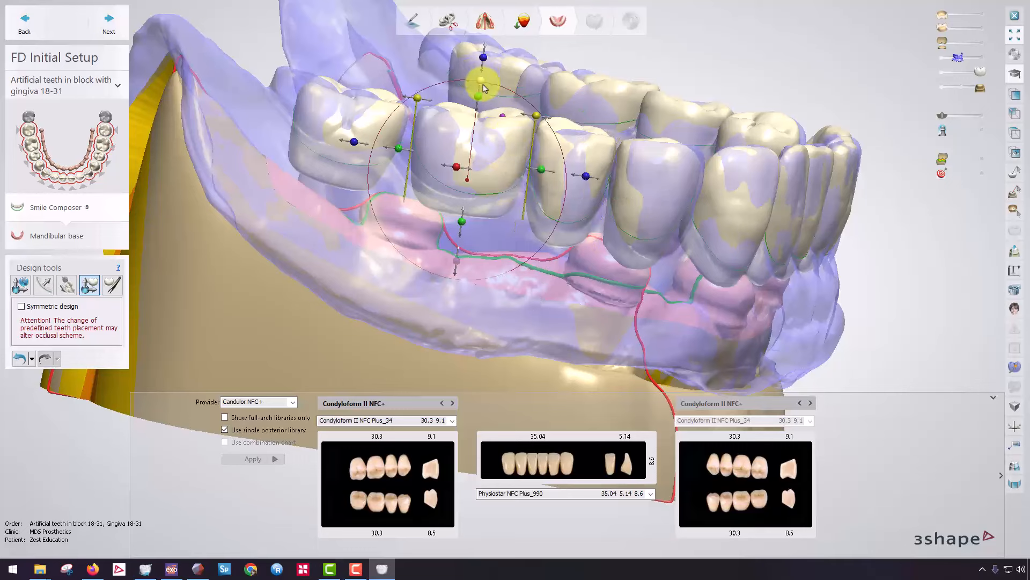
left_click_drag(483, 84, 492, 86)
mouse_move(526, 154)
left_mouse_down()
mouse_move(517, 156)
mouse_move(516, 138)
left_mouse_up()
right_click(519, 145)
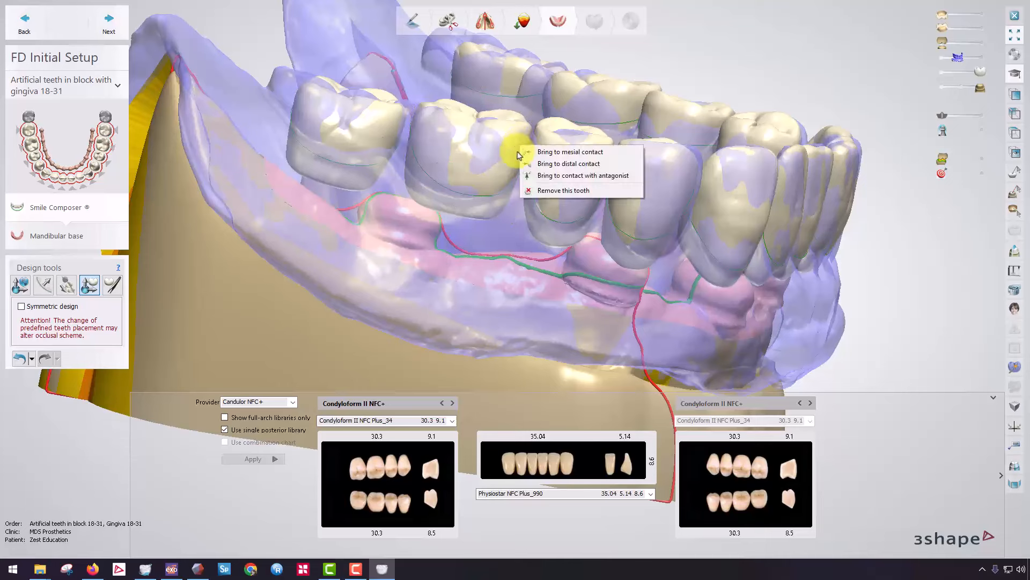
left_click(542, 149)
- Shift the patient's right lower second molar slightly forward and bring it to mesial contact
left_click(377, 131)
left_click_drag(377, 131, 385, 128)
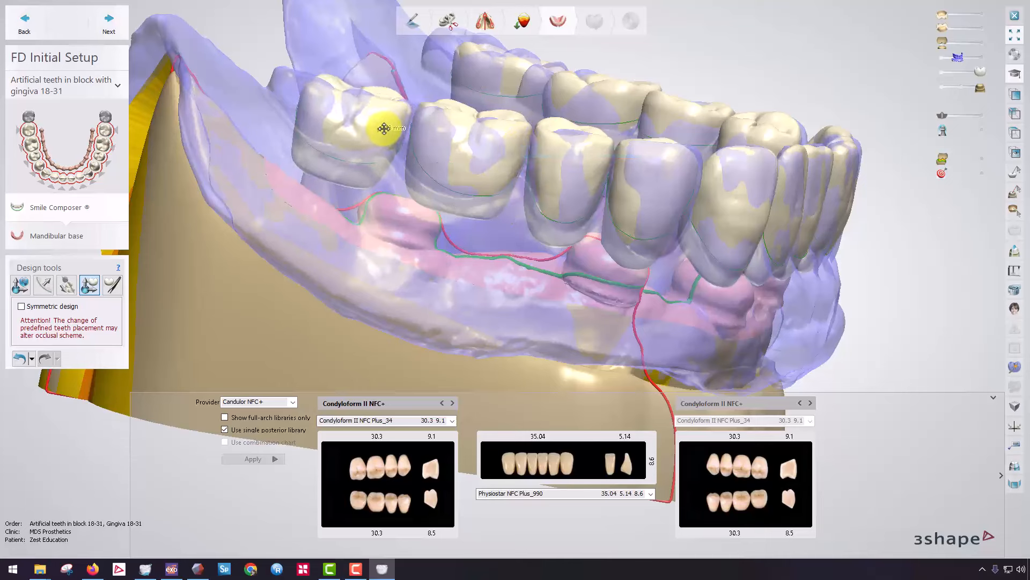
right_click(387, 127)
left_click(406, 134)
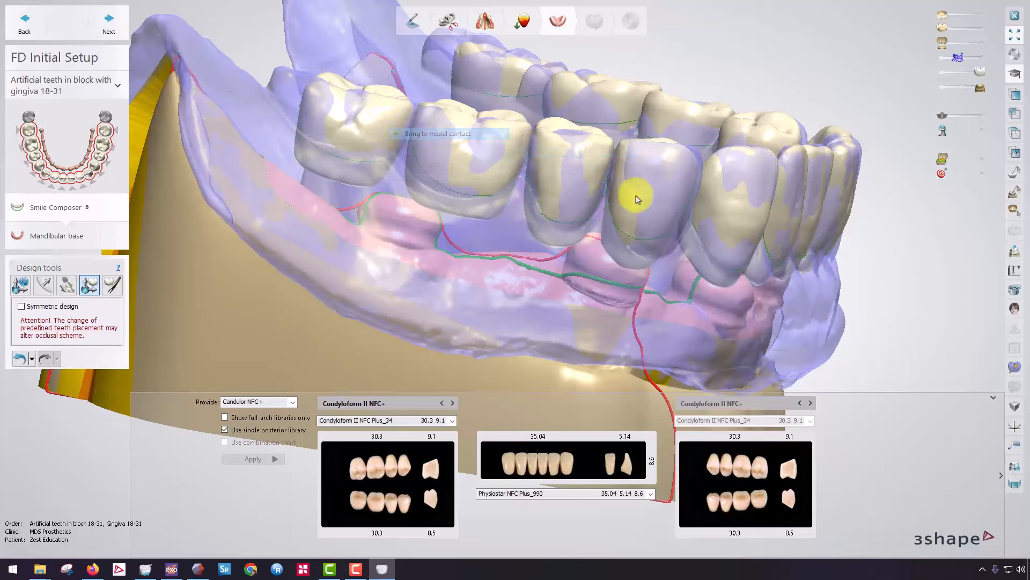
- Bring the patient's left lower first and second premolars to mesial contact
scroll(748, 184, "down", 5)
right_click_drag(748, 184, 616, 200)
scroll(575, 199, "up", 3)
scroll(575, 199, "up", 2)
right_click(548, 182)
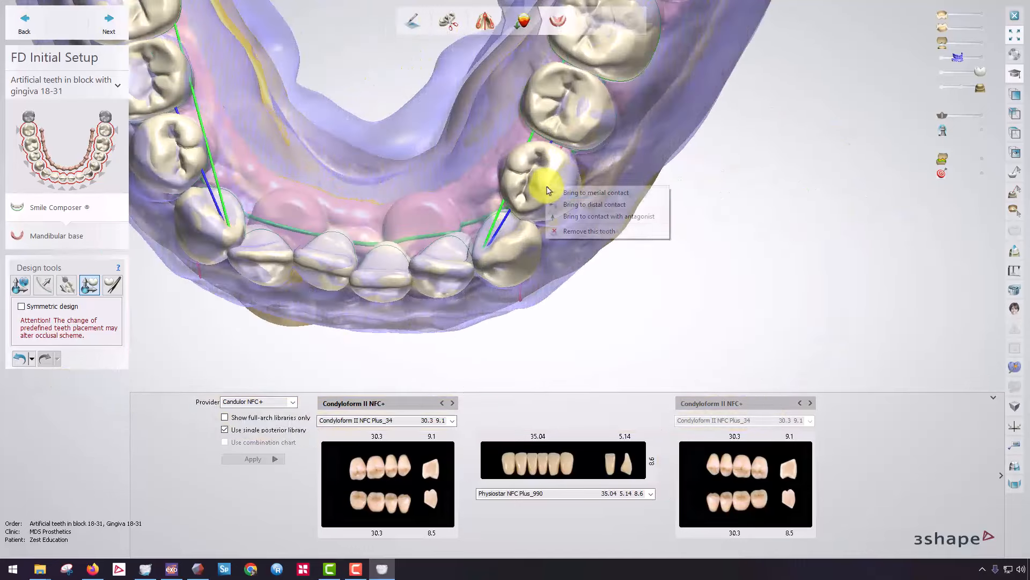
left_click(565, 196)
left_click(578, 171)
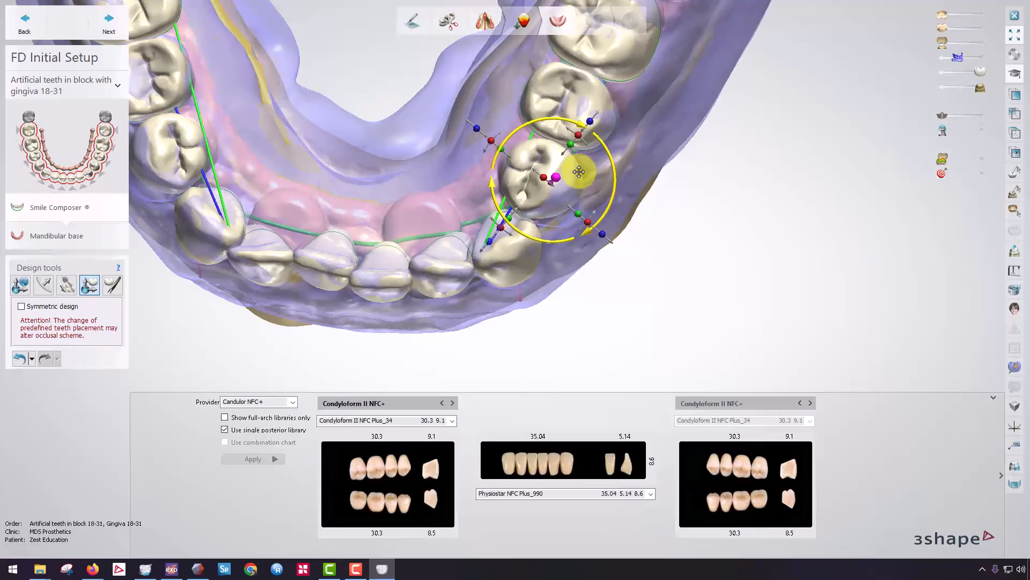
right_click(577, 101)
left_click(593, 104)
- Bring the patient's left lower first and second molars to mesial contact
right_click_drag(644, 88, 597, 225)
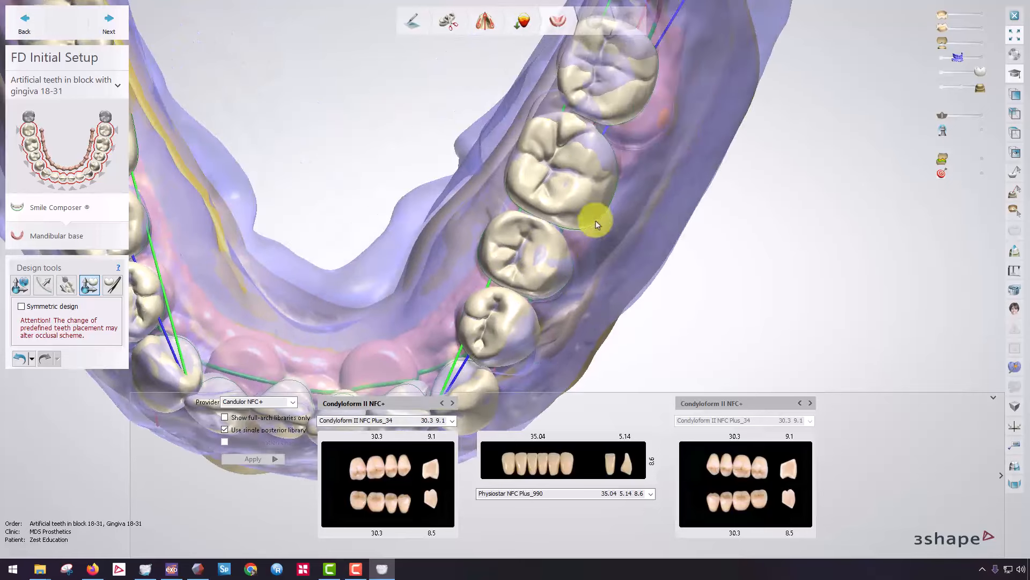
left_click(586, 172)
right_click(593, 188)
left_click(617, 190)
left_click(633, 85)
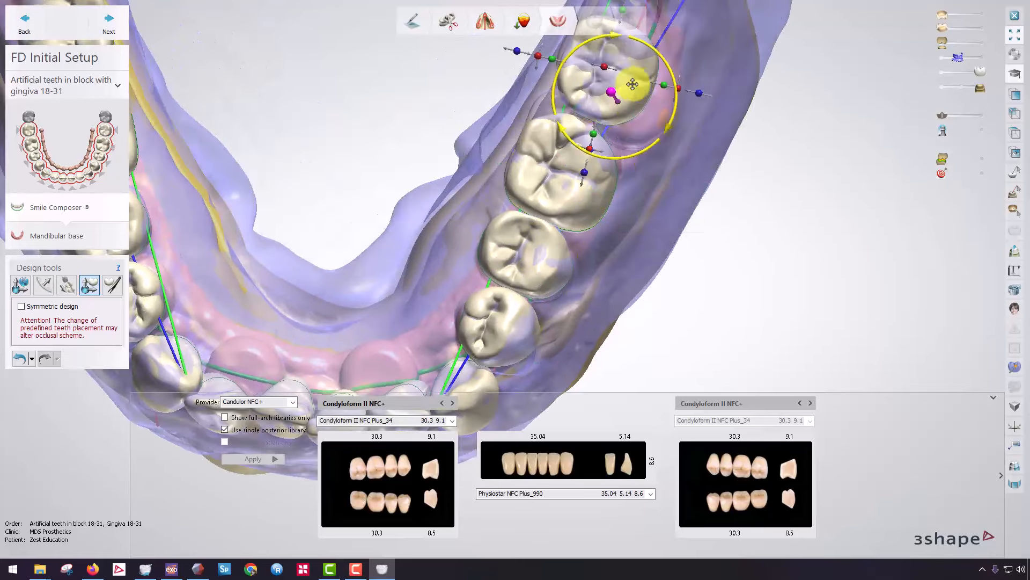
right_click(632, 85)
left_click(671, 92)
scroll(647, 195, "down", 3)
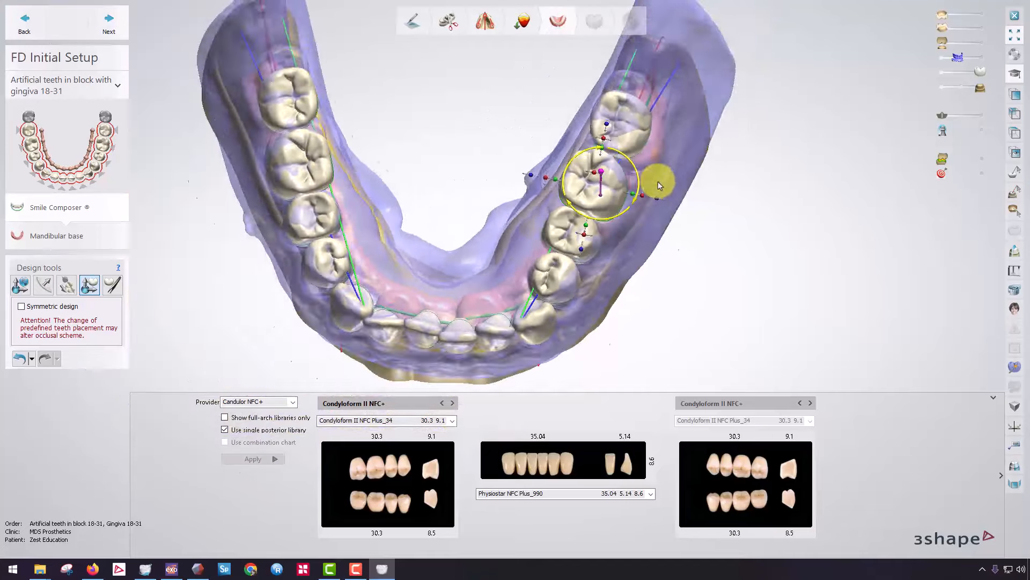
- Display the distance color map on the lower teeth to check their occlusal and proximal contacts
mouse_move(655, 184)
right_mouse_down()
mouse_move(662, 127)
mouse_move(676, 138)
mouse_move(662, 168)
right_mouse_up()
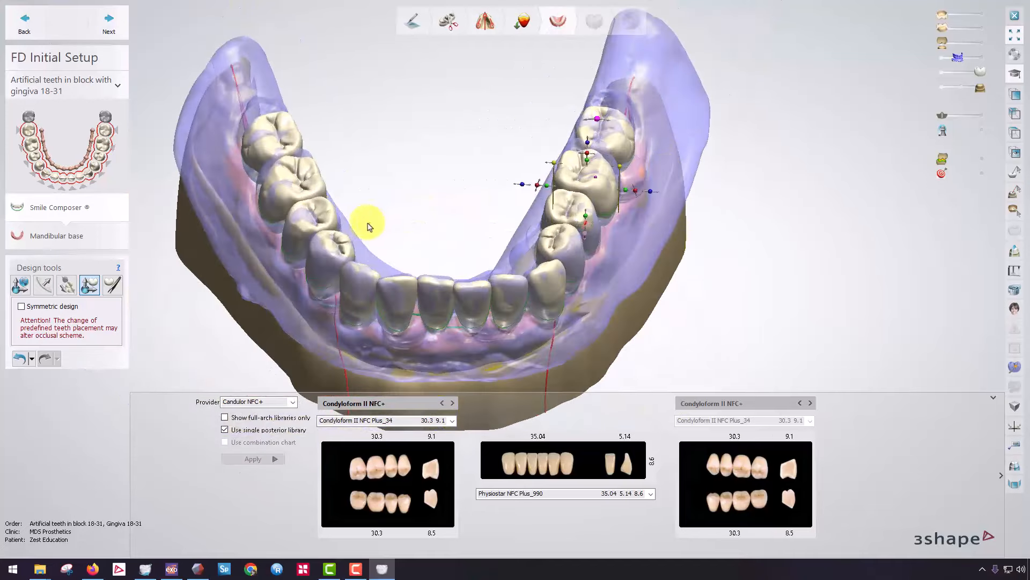
scroll(445, 224, "up", 3)
scroll(477, 189, "down", 2)
right_click_drag(481, 202, 305, 211)
scroll(459, 226, "down", 2)
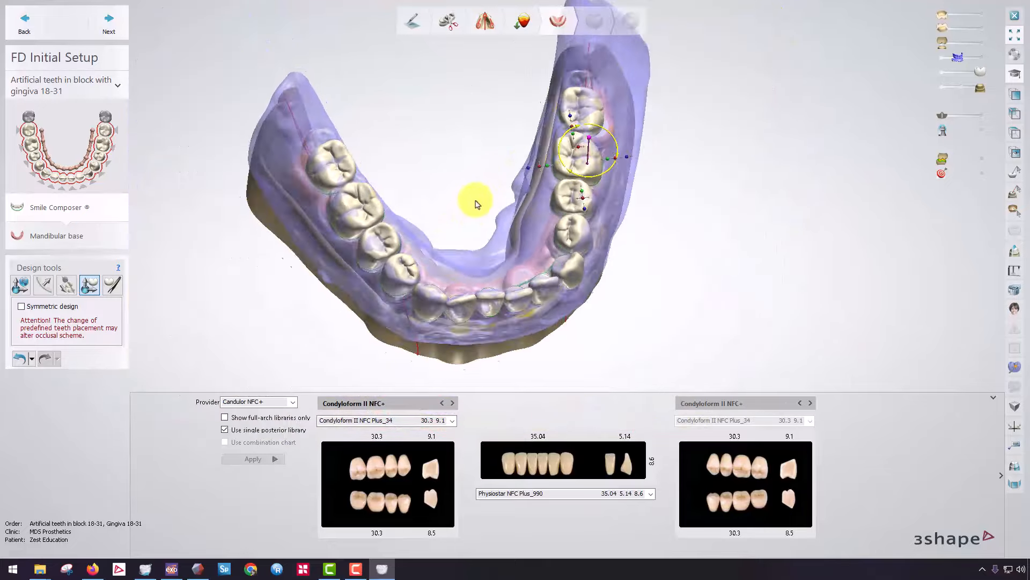
right_click_drag(476, 202, 915, 150)
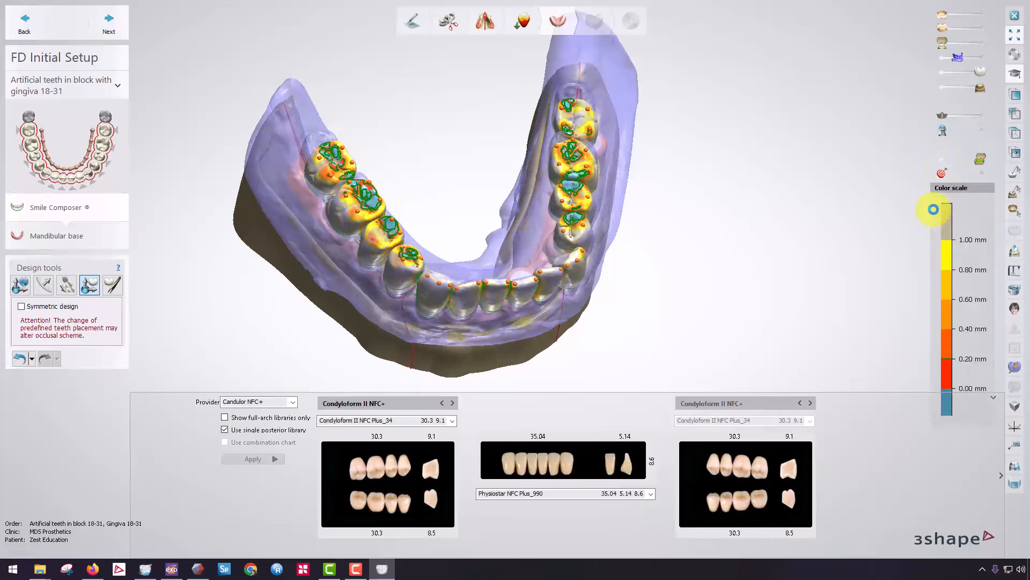
right_click_drag(435, 219, 426, 214)
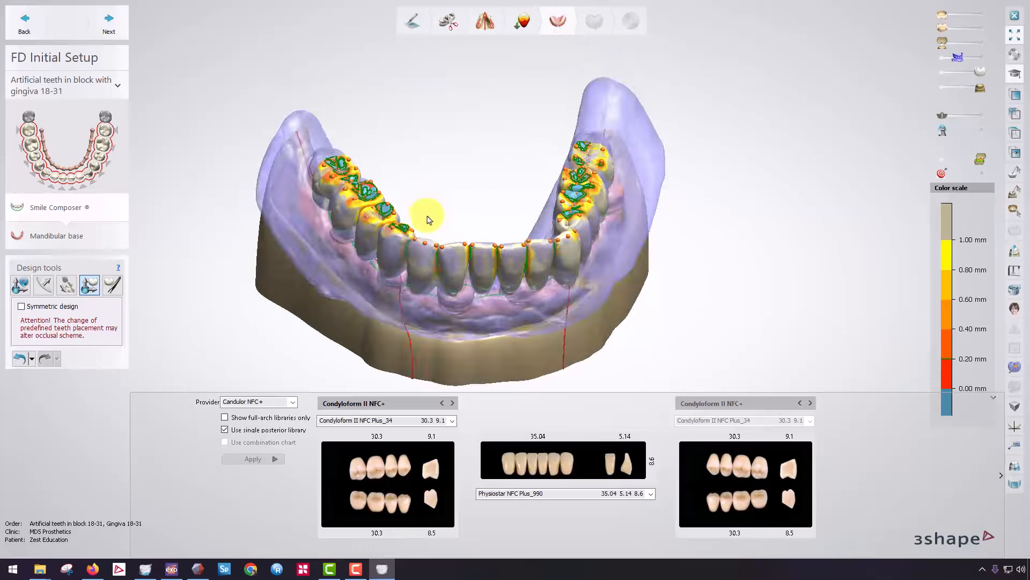
- Reduce the heavy occlusal contacts on the patient's right lower premolars and molars with the freeform tool at 5.60 mm
scroll(410, 216, "up", 2)
scroll(376, 203, "up", 3)
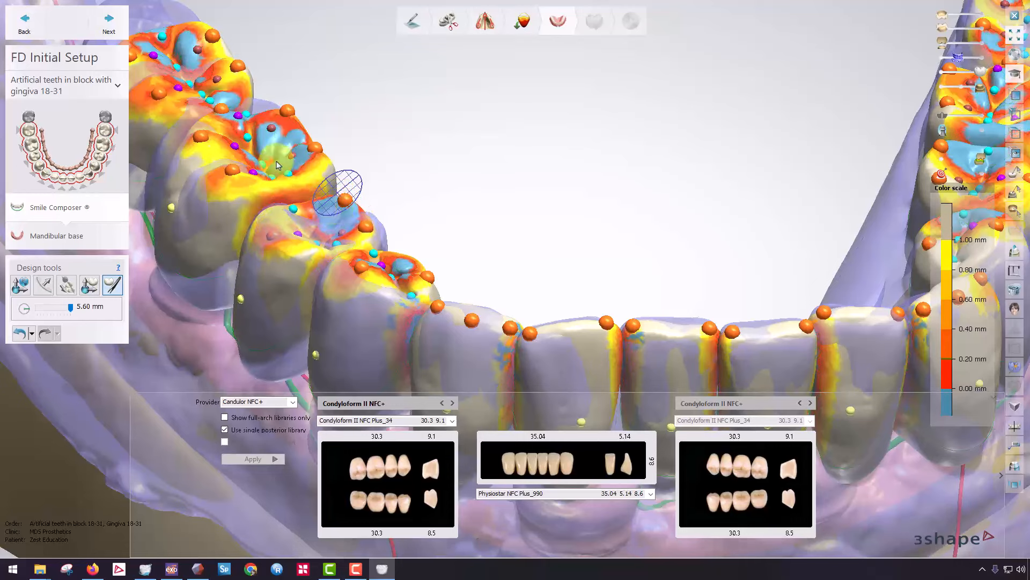
mouse_move(278, 164)
left_mouse_down()
mouse_move(387, 237)
mouse_move(404, 271)
left_mouse_up()
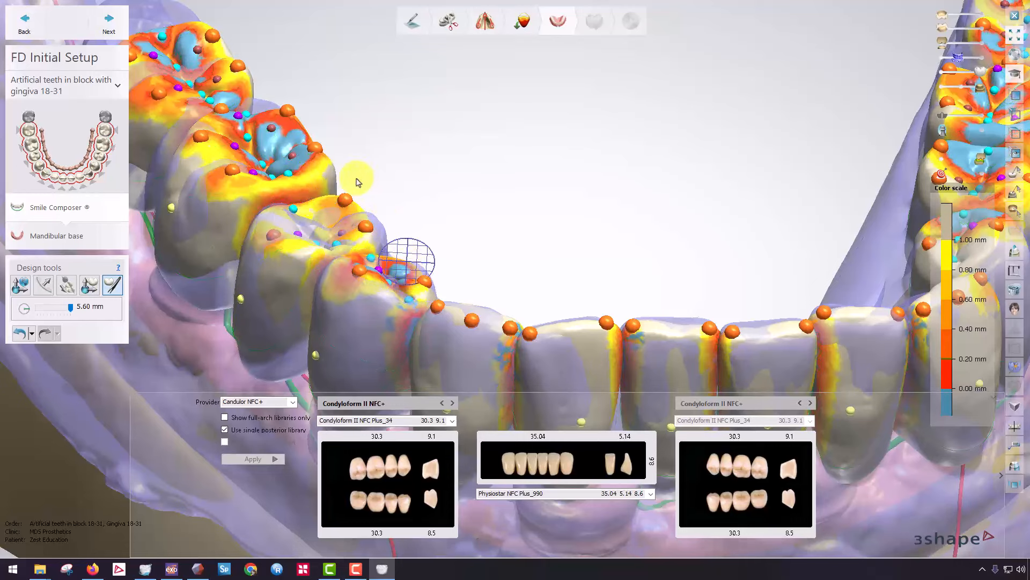
left_click(288, 158)
right_click_drag(280, 150, 332, 167)
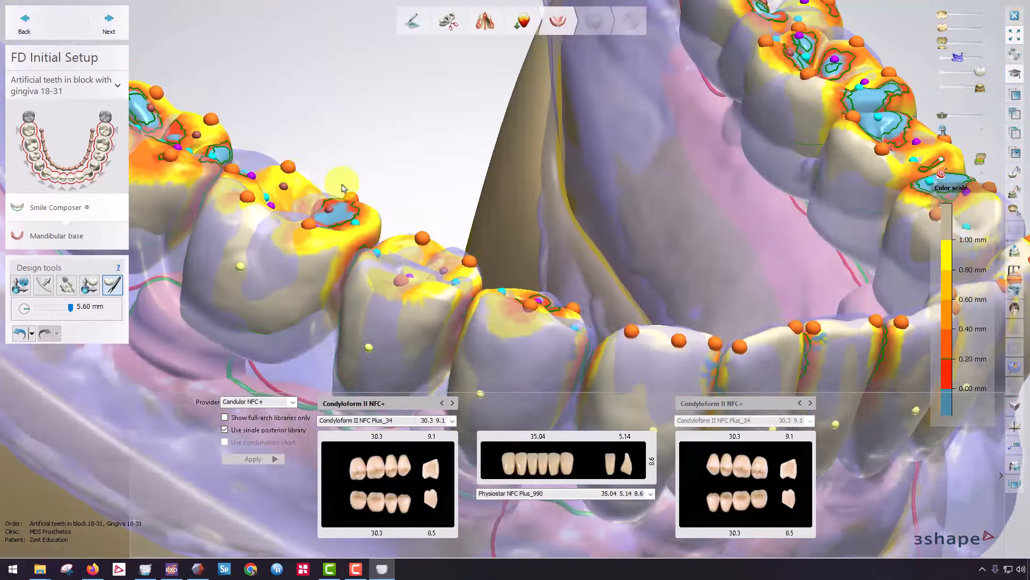
scroll(344, 161, "up", 3)
left_click_drag(351, 151, 421, 203)
scroll(662, 269, "down", 5)
scroll(633, 271, "up", 5)
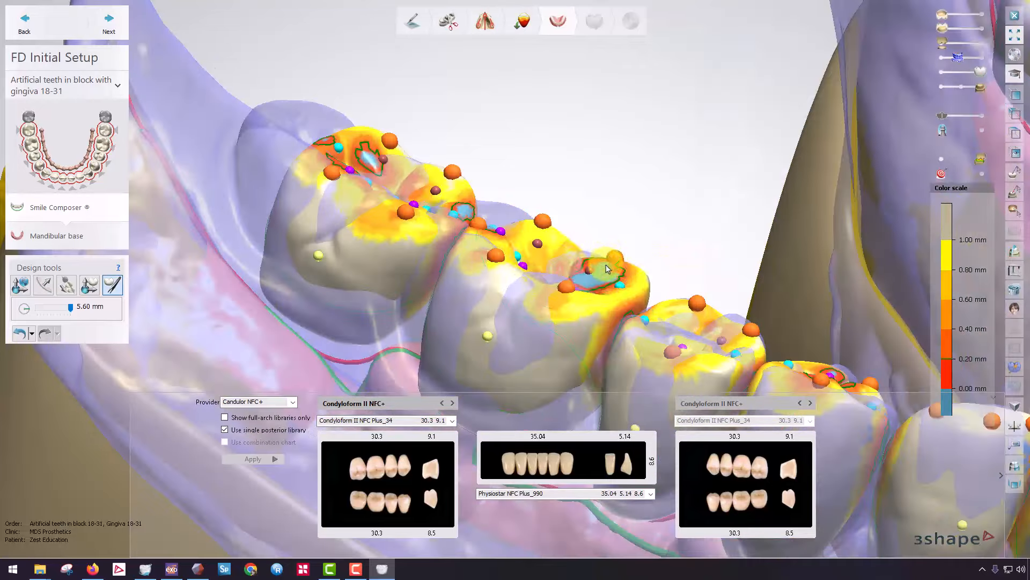
- Reduce the heavy occlusal contacts on the patient's left lower premolars and molars with the 5.60 mm freeform tool
scroll(601, 276, "down", 5)
right_click_drag(777, 268, 479, 176)
scroll(452, 256, "up", 4)
mouse_move(474, 166)
left_mouse_down()
mouse_move(566, 172)
mouse_move(654, 143)
mouse_move(621, 242)
mouse_move(632, 239)
mouse_move(631, 186)
mouse_move(722, 161)
mouse_move(738, 184)
mouse_move(727, 181)
left_mouse_up()
right_click_drag(807, 198, 732, 161)
mouse_move(766, 196)
left_mouse_down()
mouse_move(832, 144)
mouse_move(819, 152)
left_mouse_up()
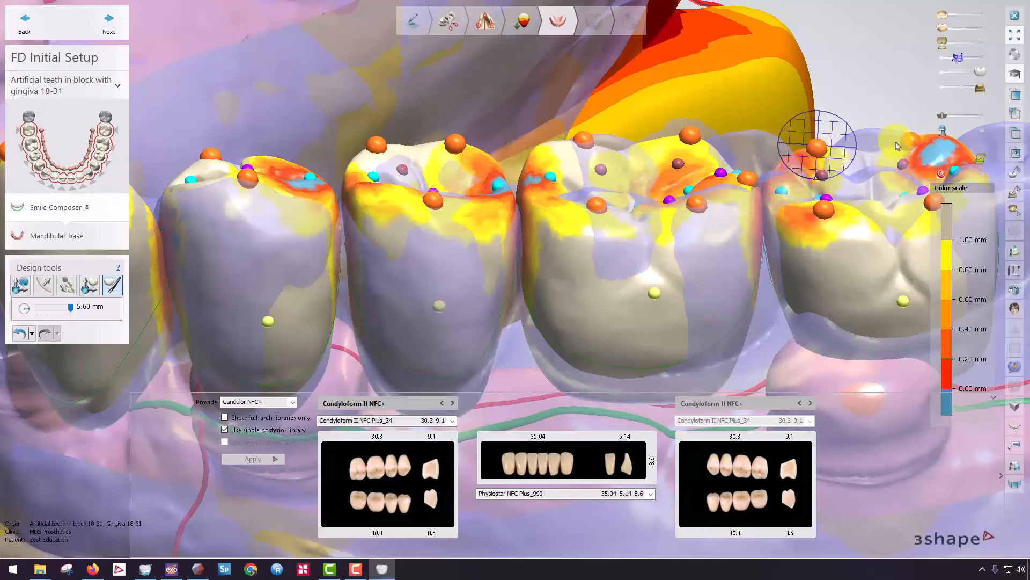
- Set the freeform tool to 2.66 mm and remove the penetrating occlusal contacts on the patient's left lower premolars
right_click_drag(817, 161, 782, 166)
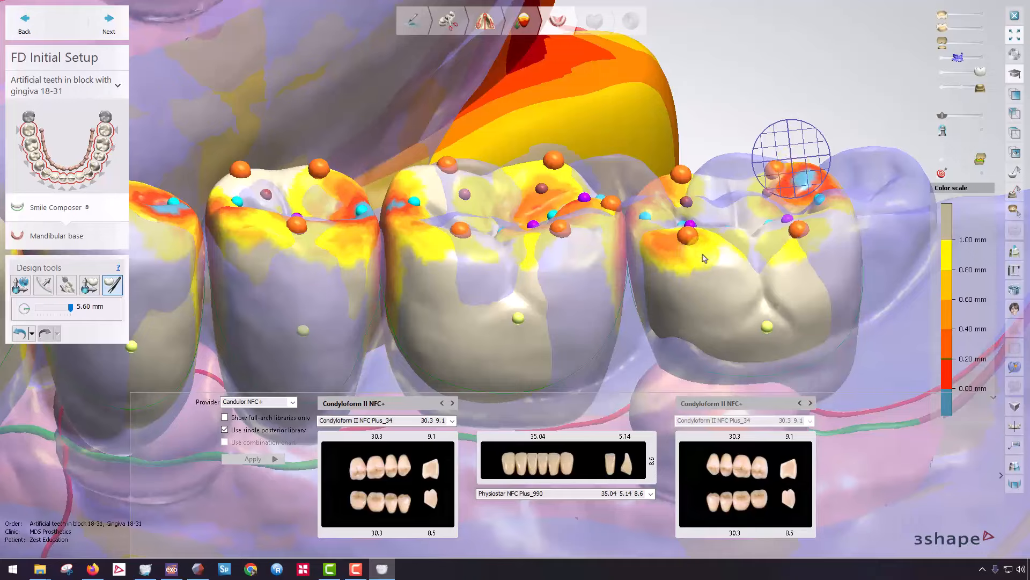
mouse_move(683, 289)
right_mouse_down()
mouse_move(612, 278)
mouse_move(683, 301)
mouse_move(564, 290)
mouse_move(677, 268)
mouse_move(644, 271)
mouse_move(657, 145)
mouse_move(638, 231)
mouse_move(645, 220)
right_mouse_up()
scroll(642, 204, "up", 3)
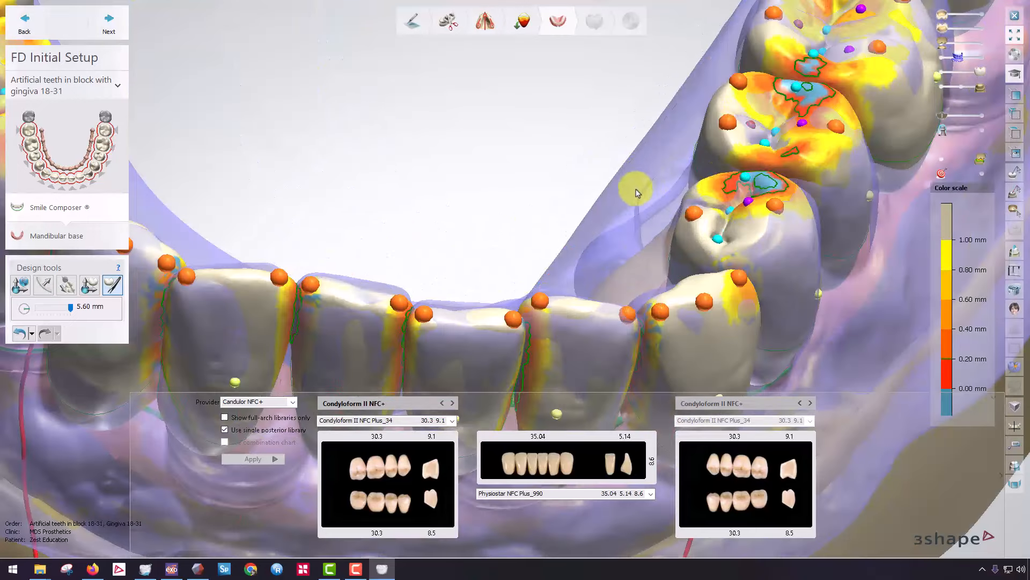
left_click(43, 311)
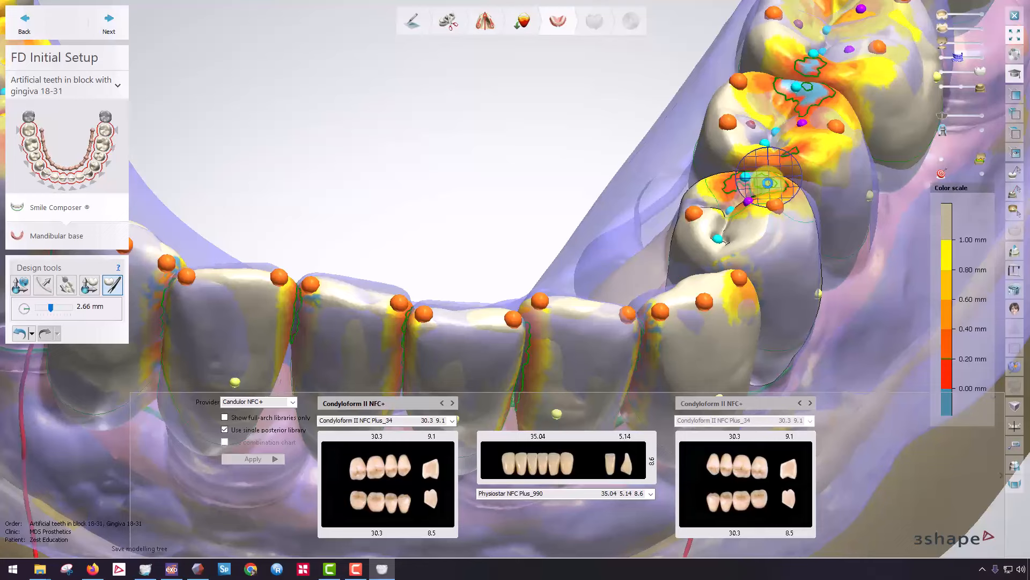
left_click_drag(768, 183, 795, 96)
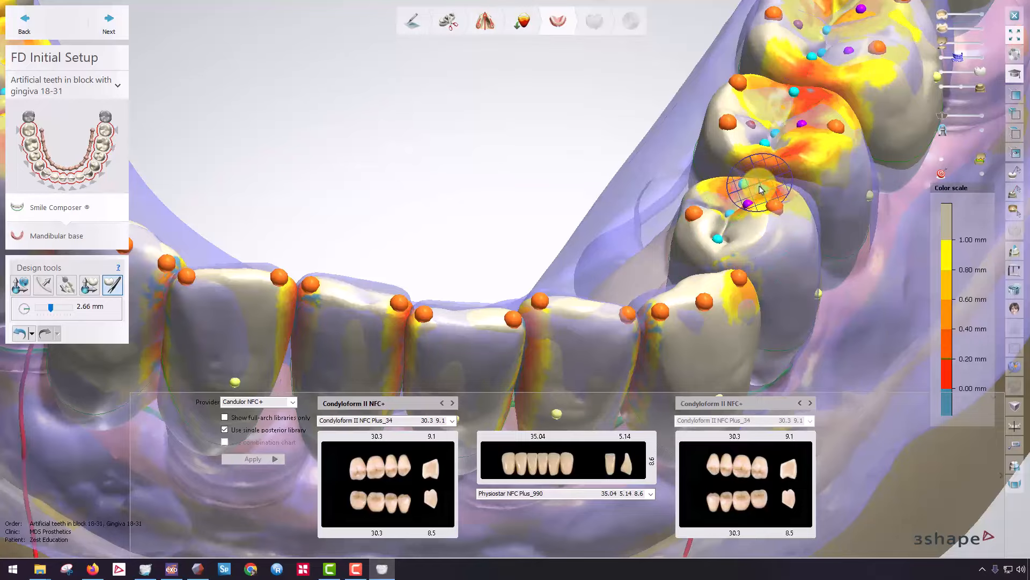
- Refine the distal occlusal ridge of the patient's left lower first premolar with the 2.66 mm freeform tool
right_click_drag(800, 268, 736, 196)
scroll(736, 195, "up", 5)
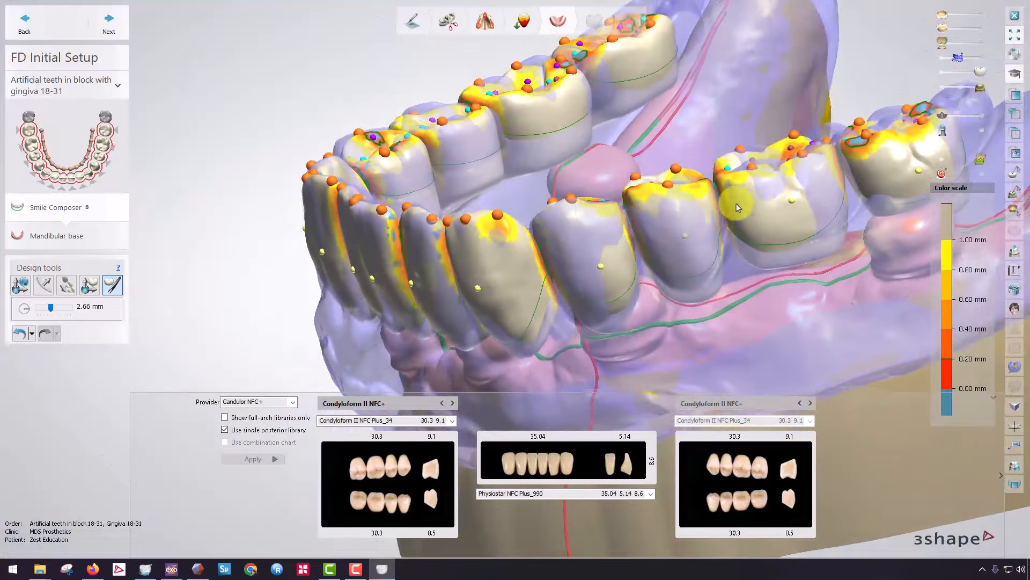
mouse_move(616, 209)
right_mouse_down()
mouse_move(603, 257)
mouse_move(549, 244)
right_mouse_up()
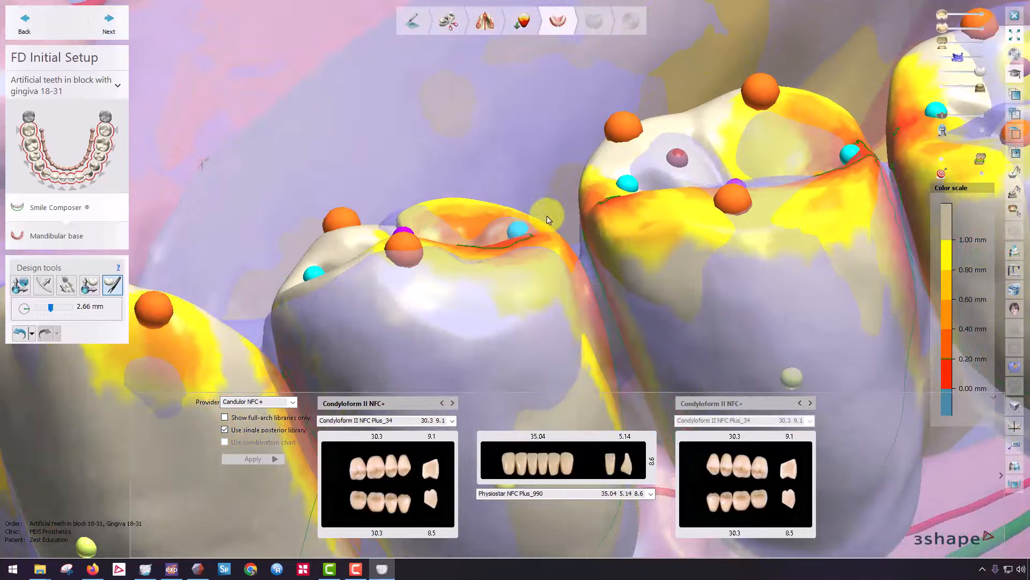
left_click_drag(549, 243, 559, 241)
scroll(565, 242, "down", 5)
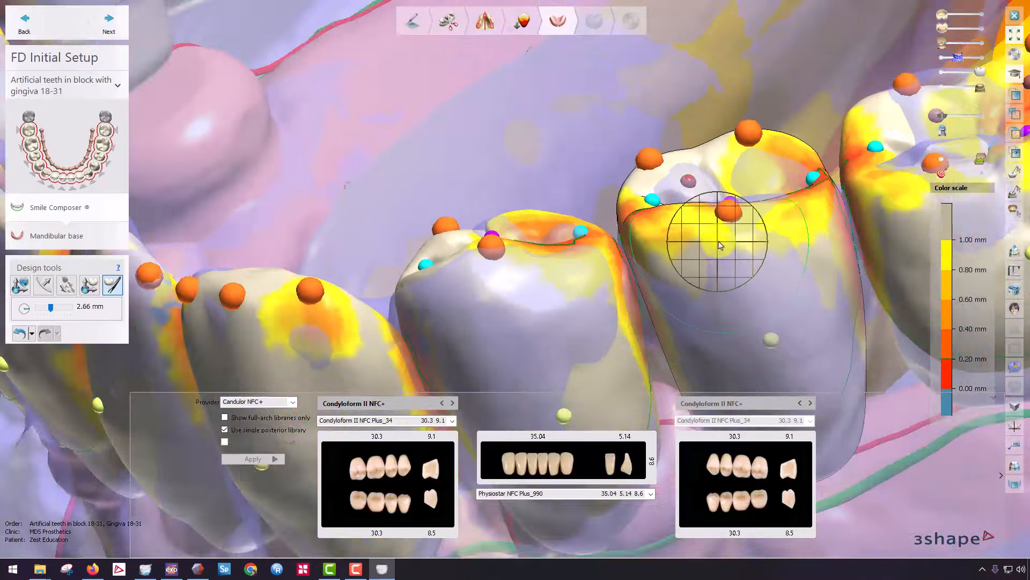
- Reduce the remaining heavy occlusal contacts on the patient's left lower second molar
right_click_drag(701, 223, 782, 202)
scroll(548, 160, "up", 3)
scroll(548, 160, "down", 3)
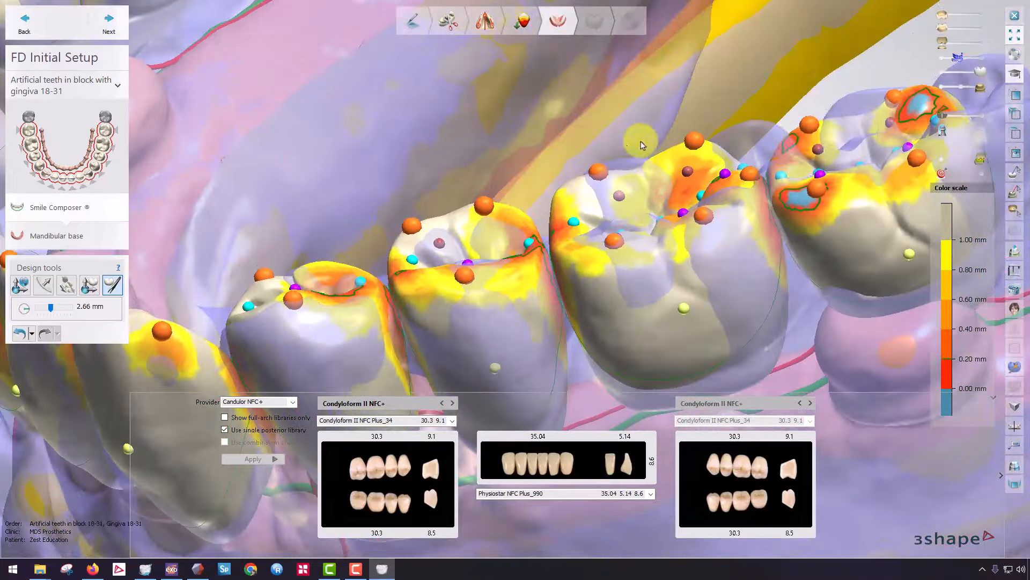
right_click_drag(548, 160, 569, 156)
scroll(569, 154, "up", 3)
mouse_move(569, 154)
left_mouse_down()
mouse_move(552, 69)
mouse_move(560, 83)
left_mouse_up()
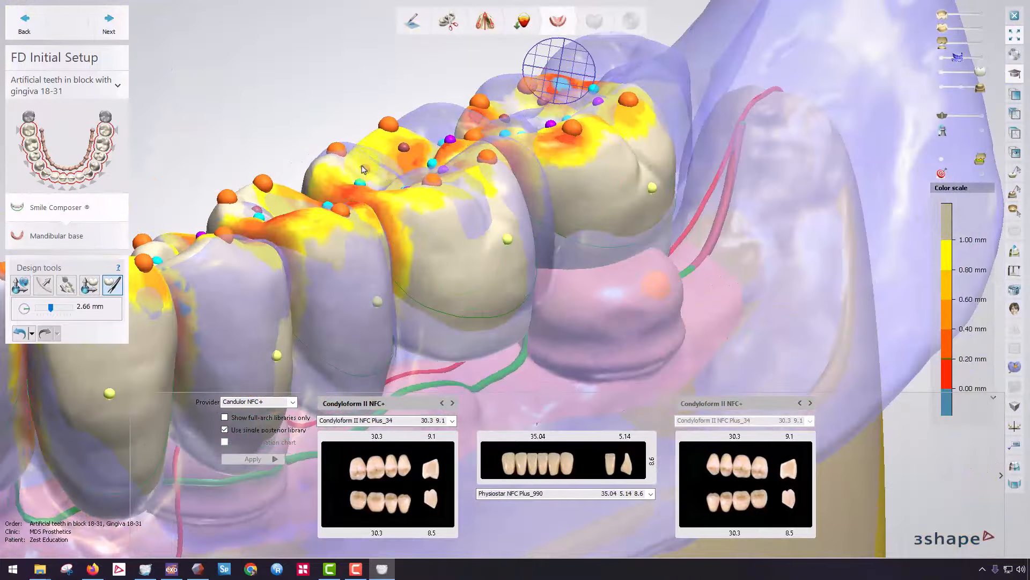
- Try to advance past the initial setup and decline to ignore the gingiva lines violation
scroll(322, 179, "down", 3)
right_click_drag(322, 179, 479, 184)
scroll(412, 172, "up", 2)
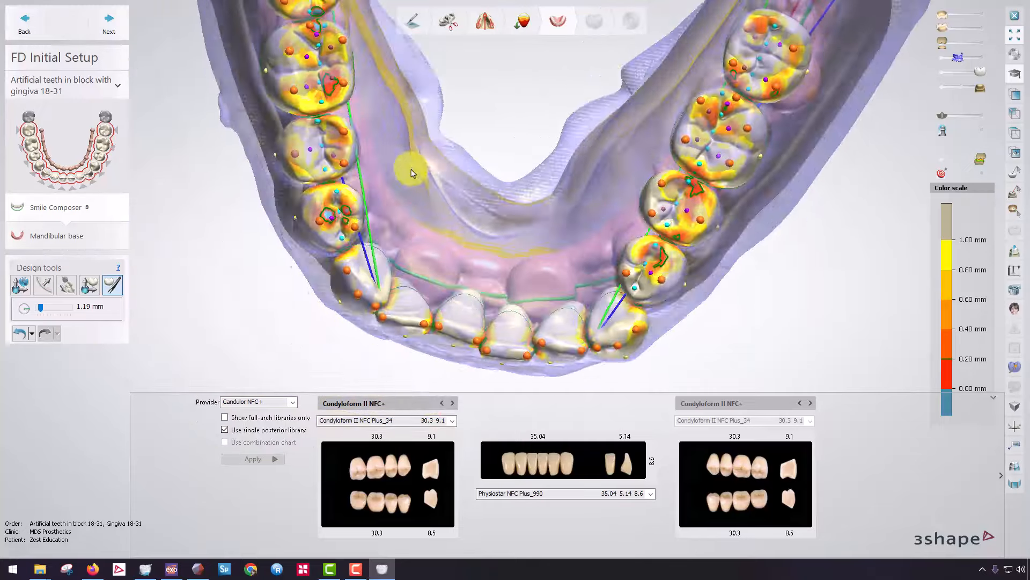
scroll(419, 285, "down", 3)
right_click_drag(423, 267, 534, 184)
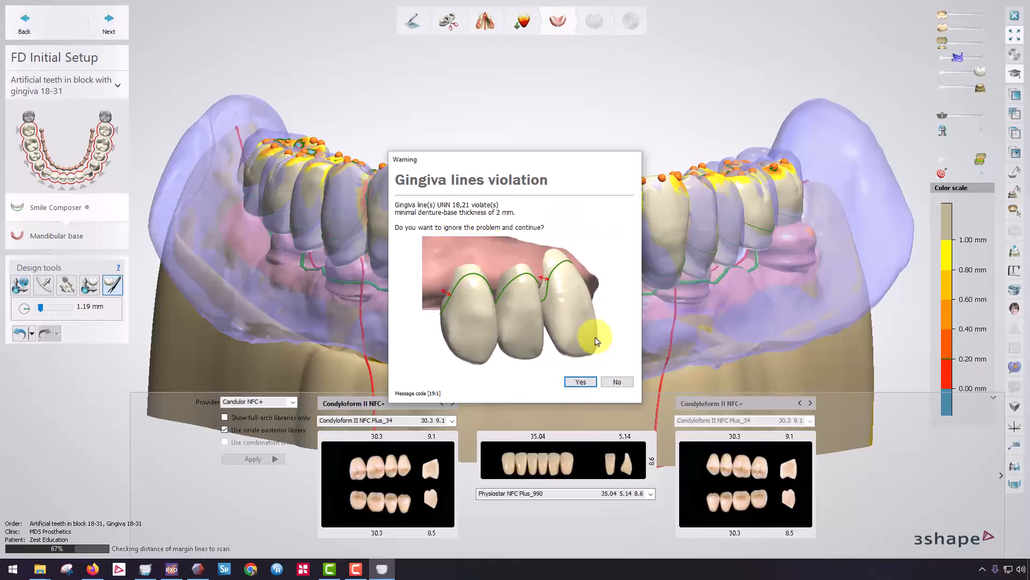
left_click(618, 382)
- Examine the bases and gingiva lines of the patient's left lower posterior teeth with the freeform tool active
right_click_drag(798, 237, 740, 240)
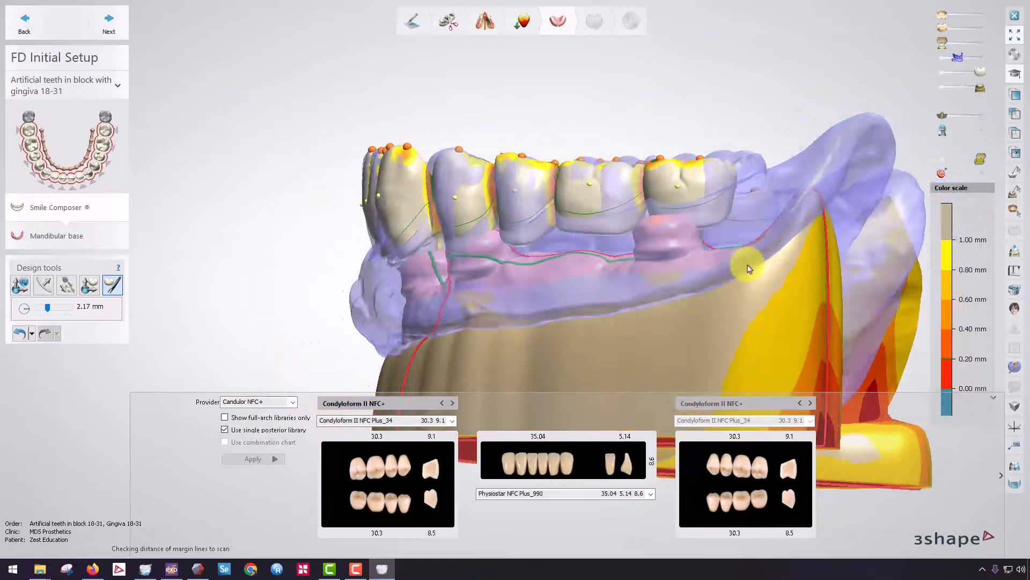
scroll(598, 272, "up", 5)
left_click(112, 286)
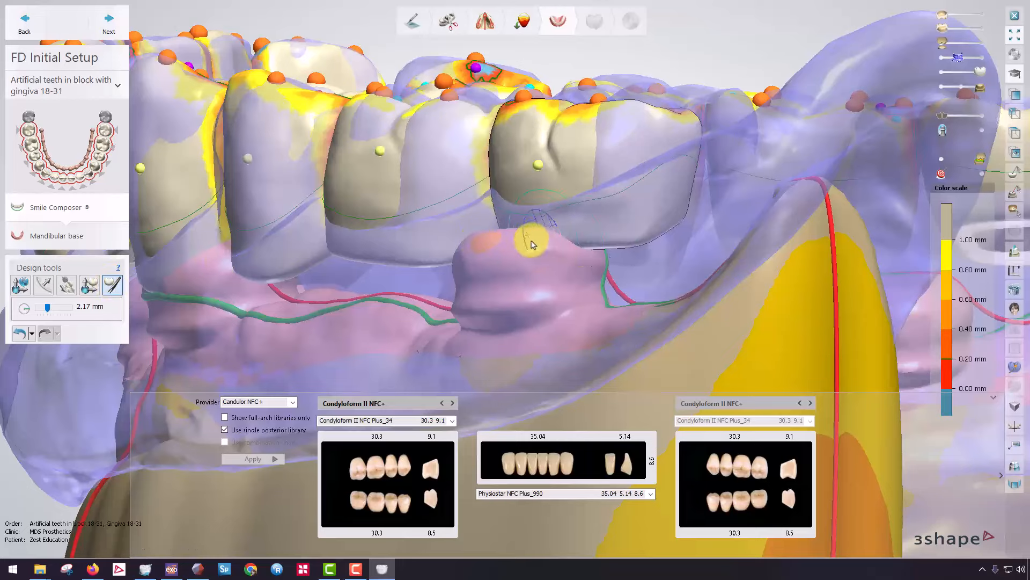
right_click_drag(535, 251, 682, 231)
left_click(113, 285)
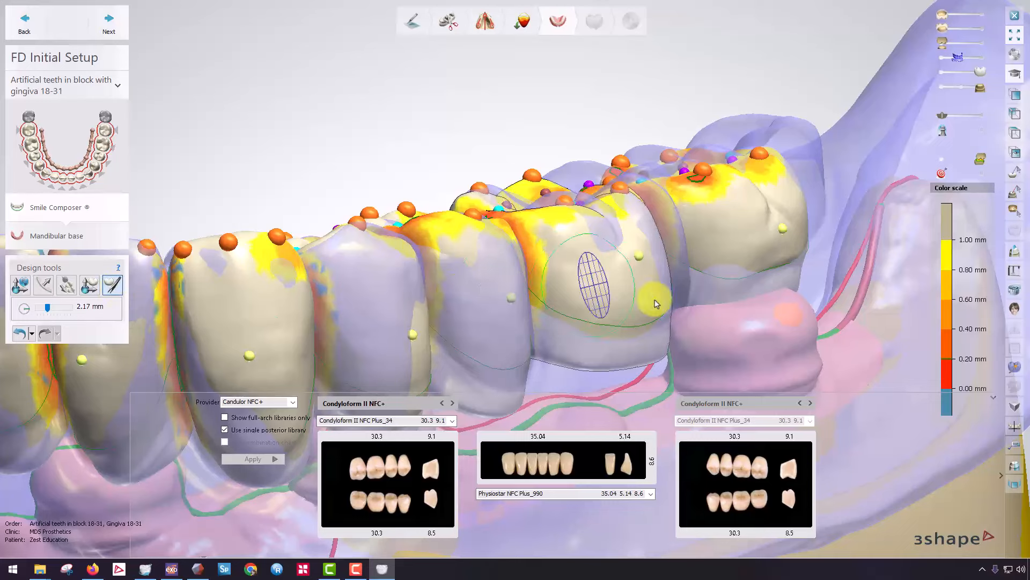
right_click_drag(784, 311, 857, 124)
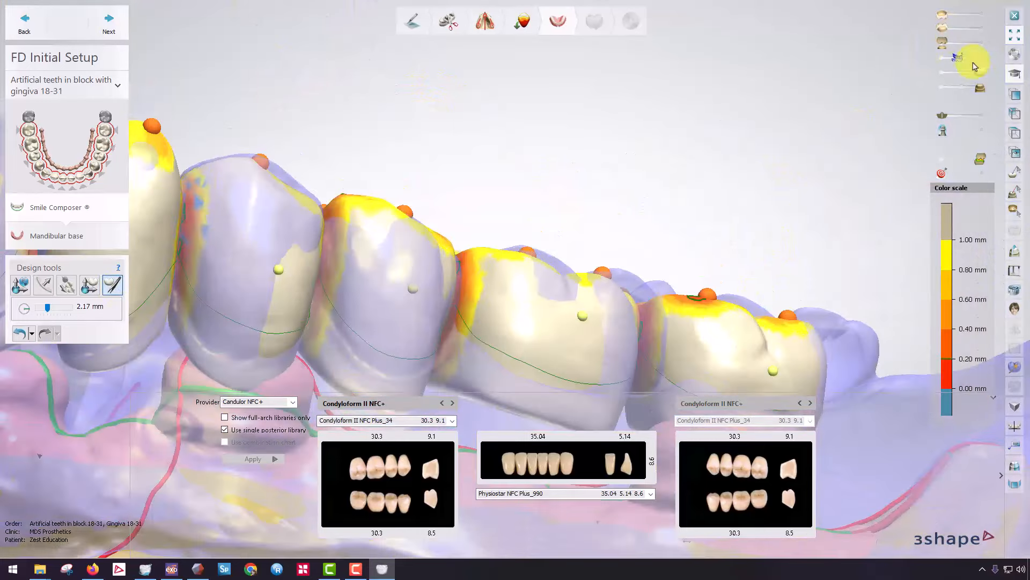
- Make the lower jaw model semi-transparent and the overlaid reference scan more transparent
left_click_drag(980, 88, 957, 87)
scroll(714, 226, "down", 2)
right_click_drag(698, 225, 658, 150)
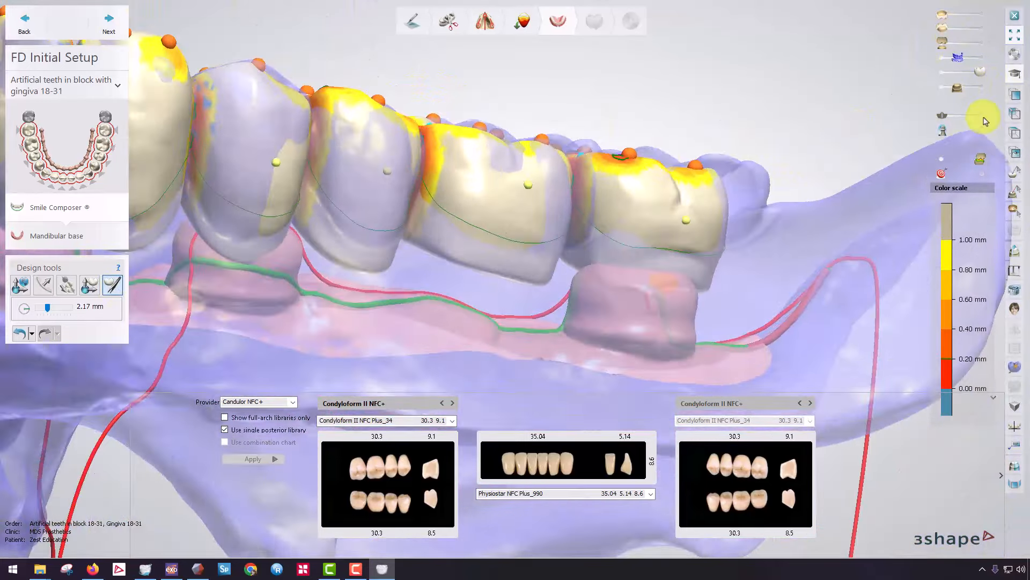
left_click_drag(959, 61, 952, 60)
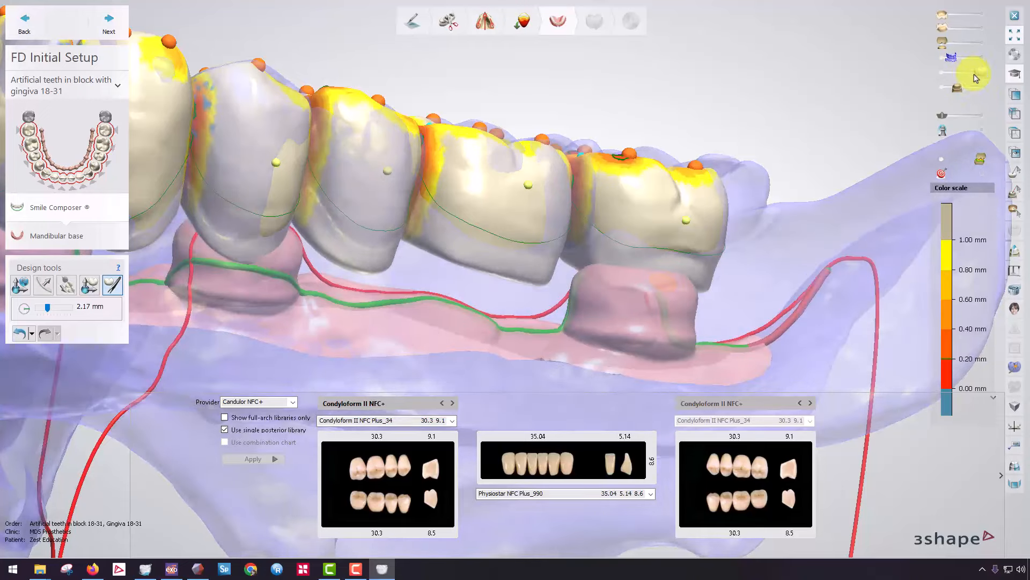
- Examine the spacing between the posterior teeth bases and the abutments on both sides of the lower arch
mouse_move(636, 326)
right_mouse_down()
mouse_move(552, 311)
mouse_move(591, 299)
mouse_move(459, 287)
right_mouse_up()
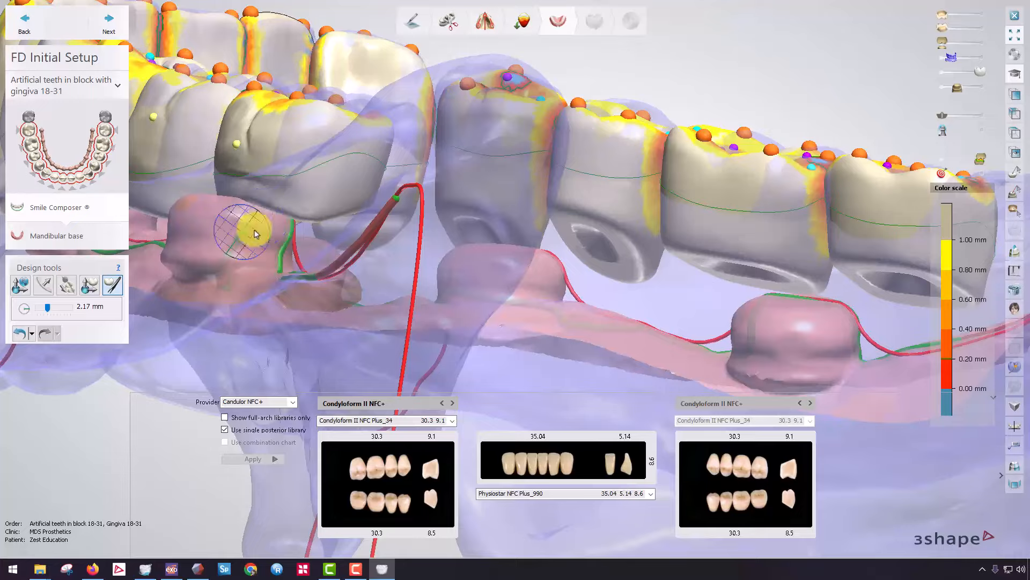
right_click_drag(248, 225, 343, 238)
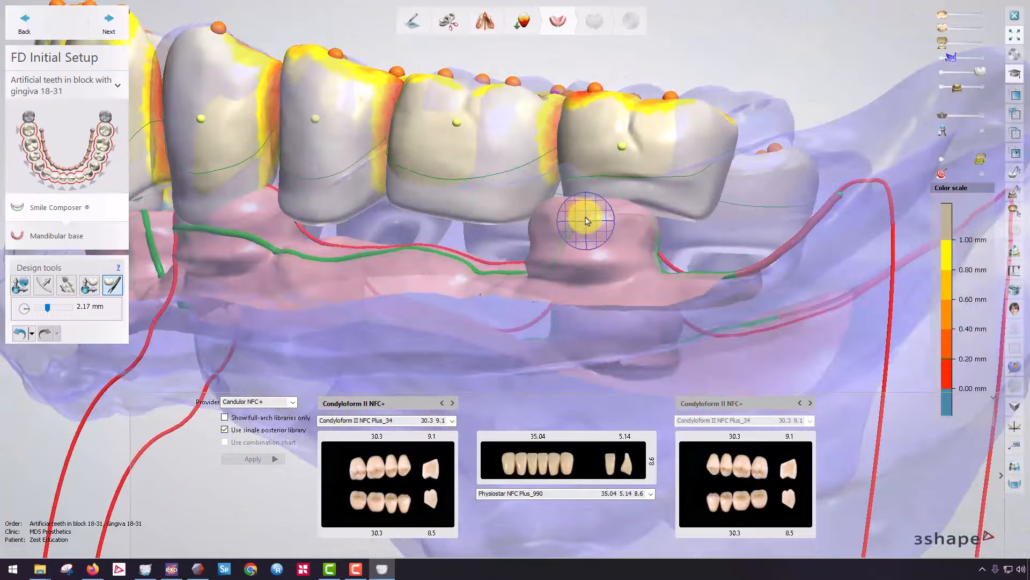
mouse_move(616, 167)
right_mouse_down()
mouse_move(625, 208)
mouse_move(561, 214)
mouse_move(533, 247)
mouse_move(510, 237)
mouse_move(614, 215)
right_mouse_up()
scroll(625, 208, "down", 5)
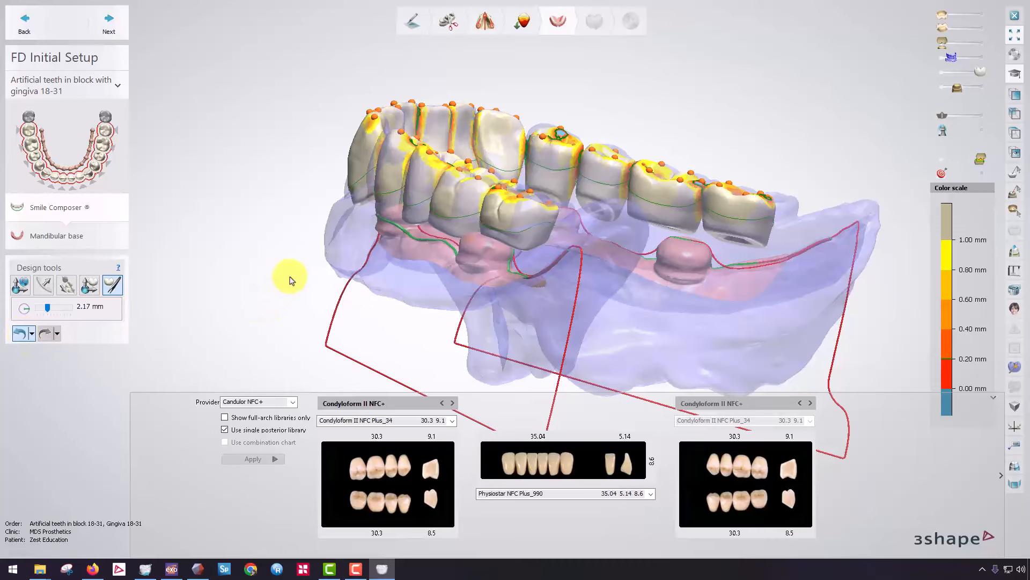
scroll(262, 280, "down", 3)
right_click_drag(262, 281, 593, 234)
scroll(349, 263, "up", 5)
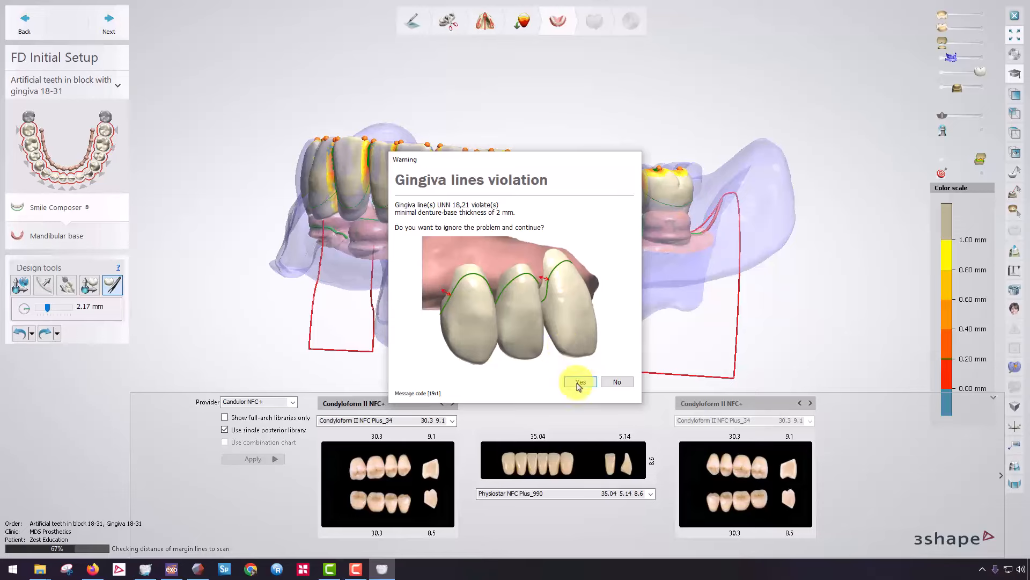
- Ignore the gingiva lines violation and continue to the mandibular denture base design
left_click(579, 383)
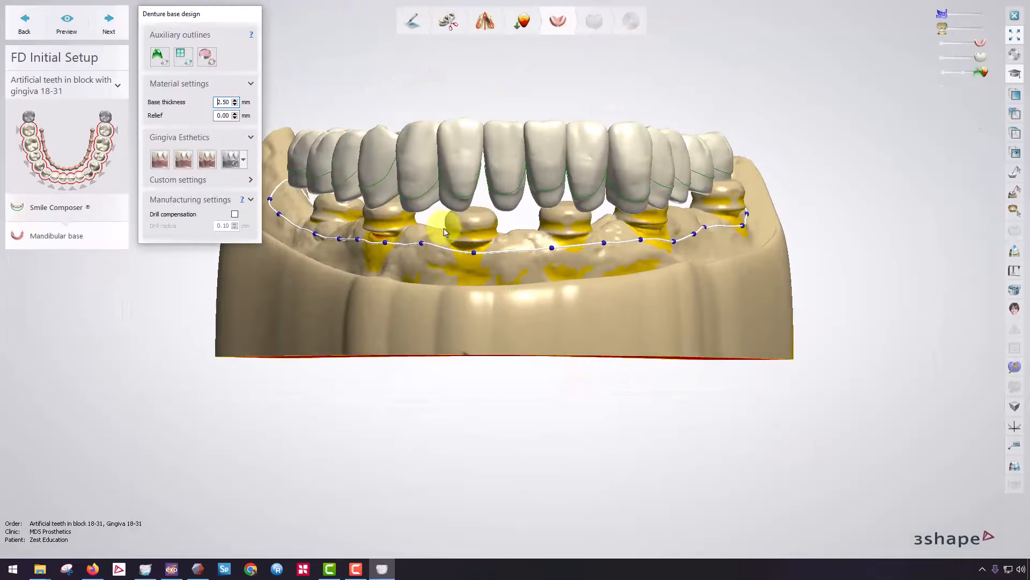
middle_click_drag(451, 220, 546, 204)
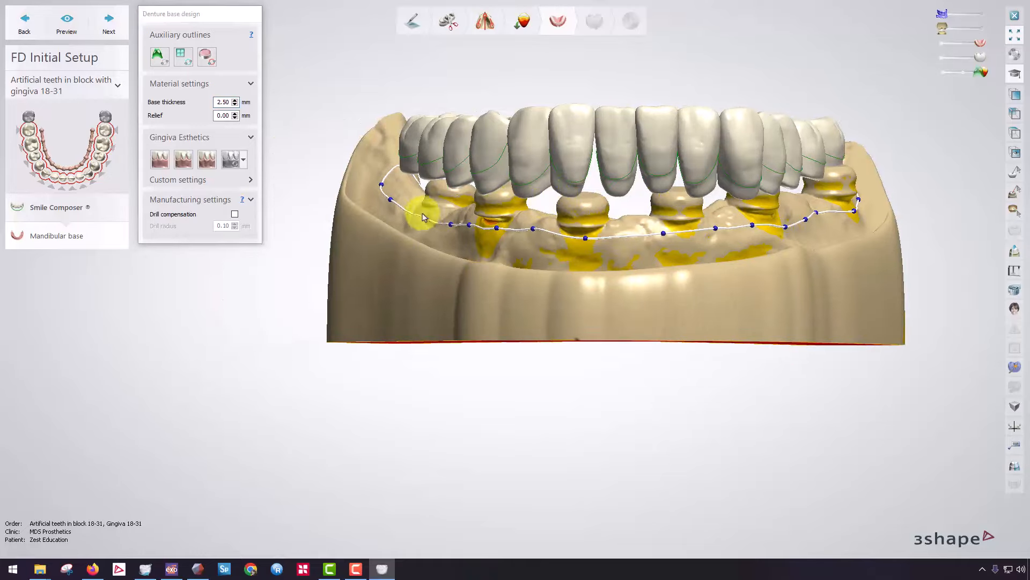
mouse_move(456, 224)
right_mouse_down()
mouse_move(458, 246)
mouse_move(460, 215)
mouse_move(466, 317)
mouse_move(460, 244)
right_mouse_up()
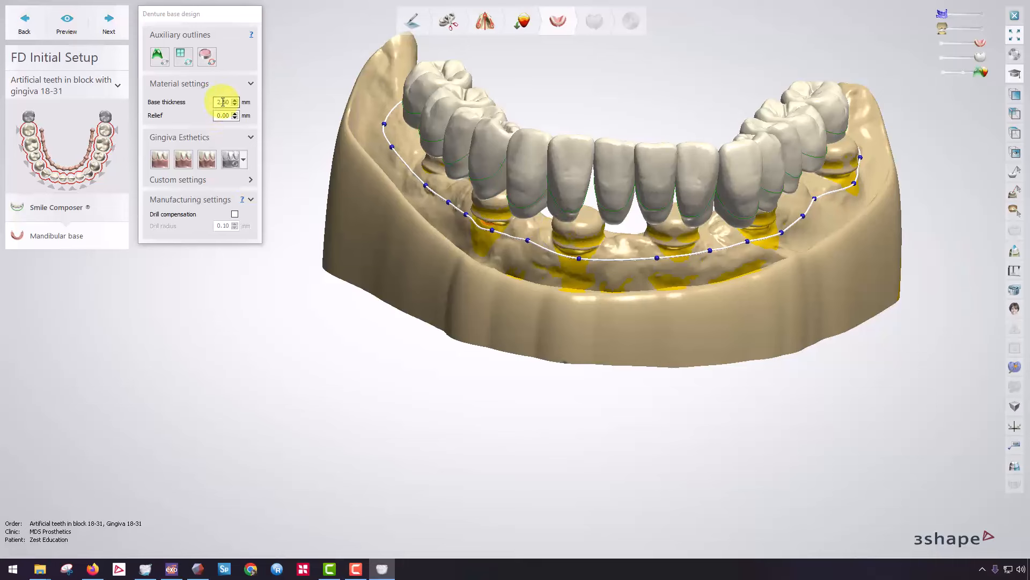
- Apply the Intense gingiva esthetics preset and preview the denture base with 2.50 mm thickness and 0.00 mm relief
left_click(207, 164)
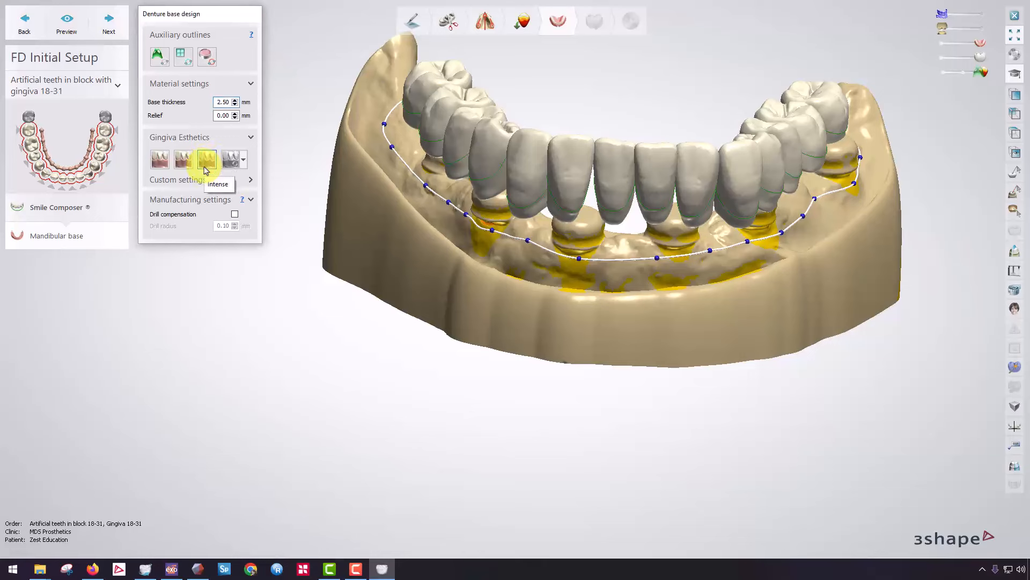
left_click(197, 182)
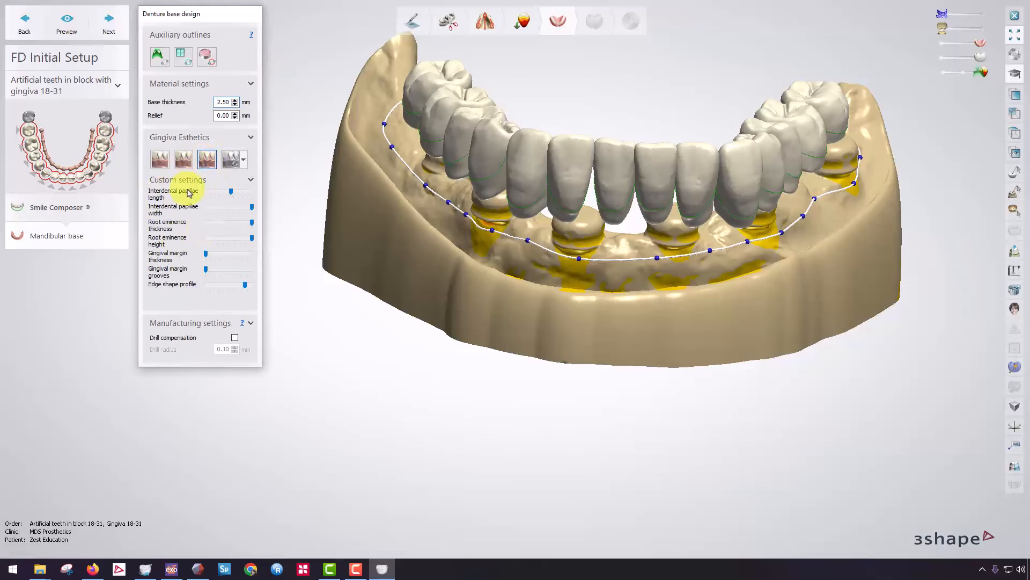
left_click(195, 183)
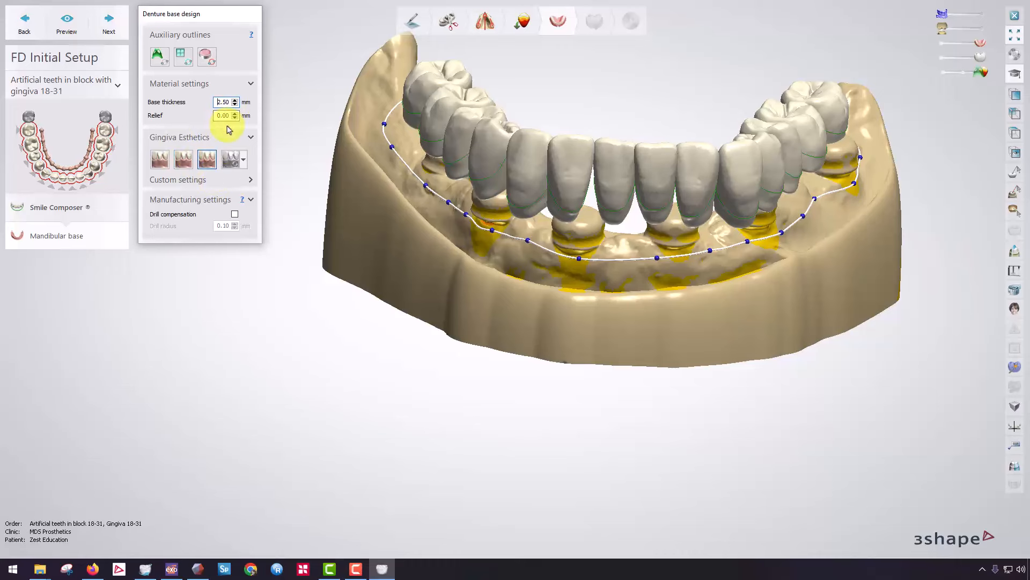
right_click_drag(321, 164, 198, 245)
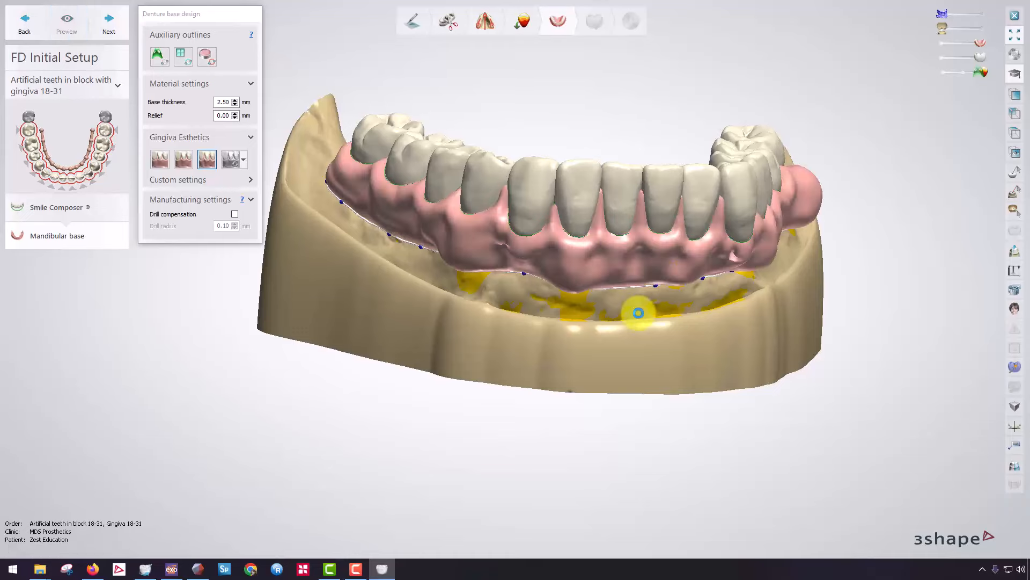
right_click_drag(639, 308, 628, 272)
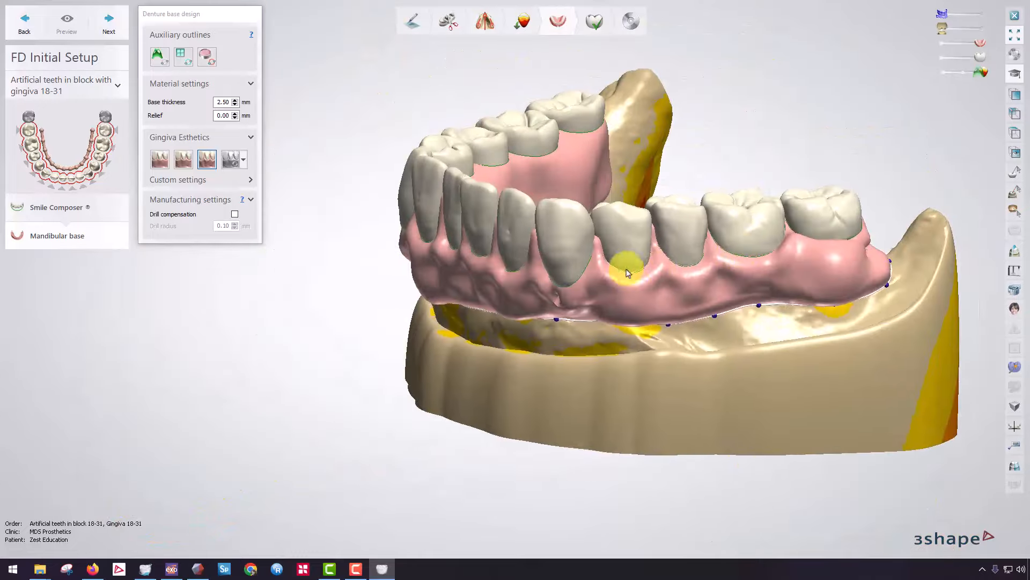
- Advance to the anatomy design stage, generate the connectors and hide the denture base
left_click(106, 25)
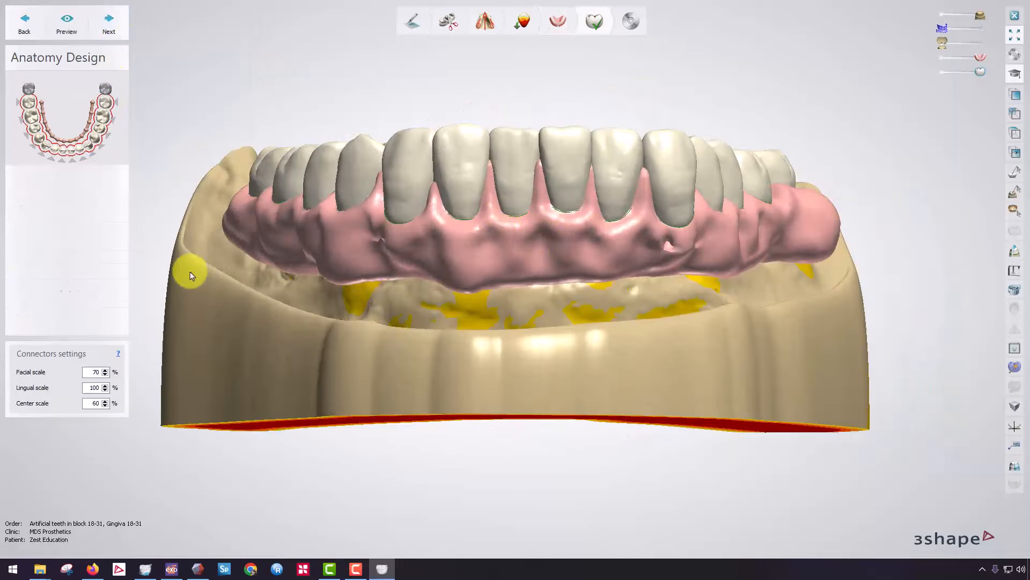
right_click_drag(376, 249, 254, 115)
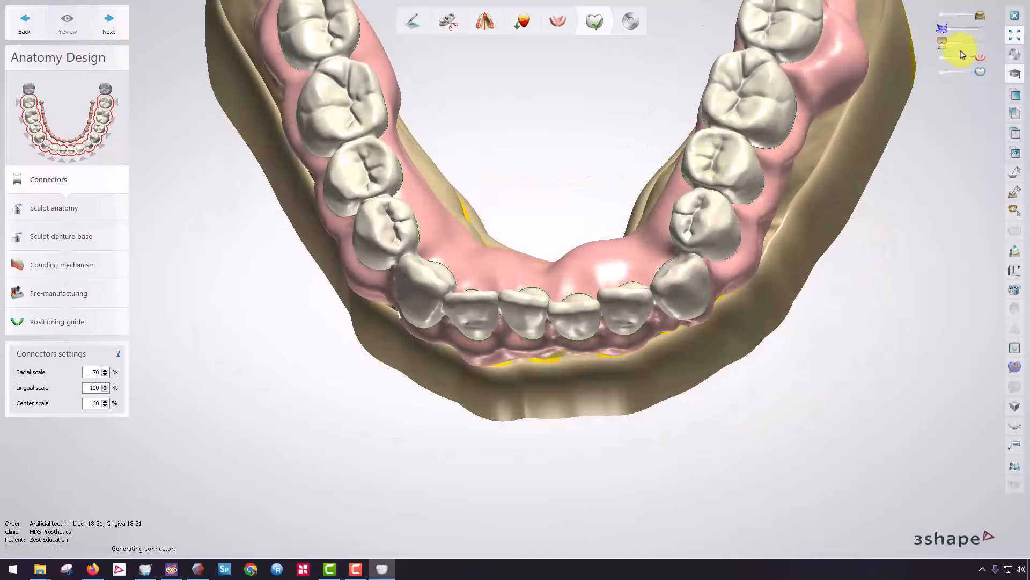
left_click_drag(977, 58, 943, 58)
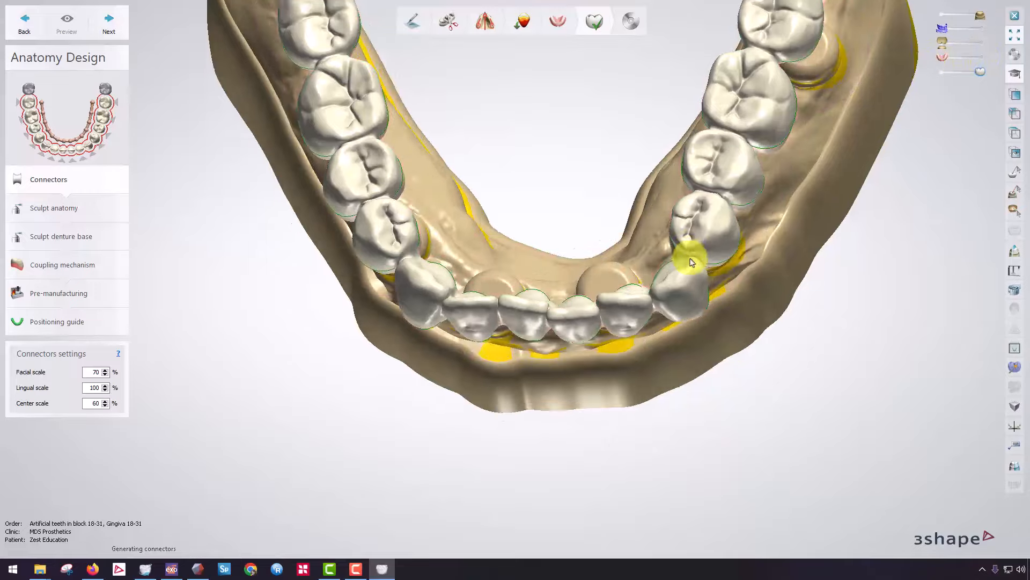
right_click_drag(695, 299, 690, 200)
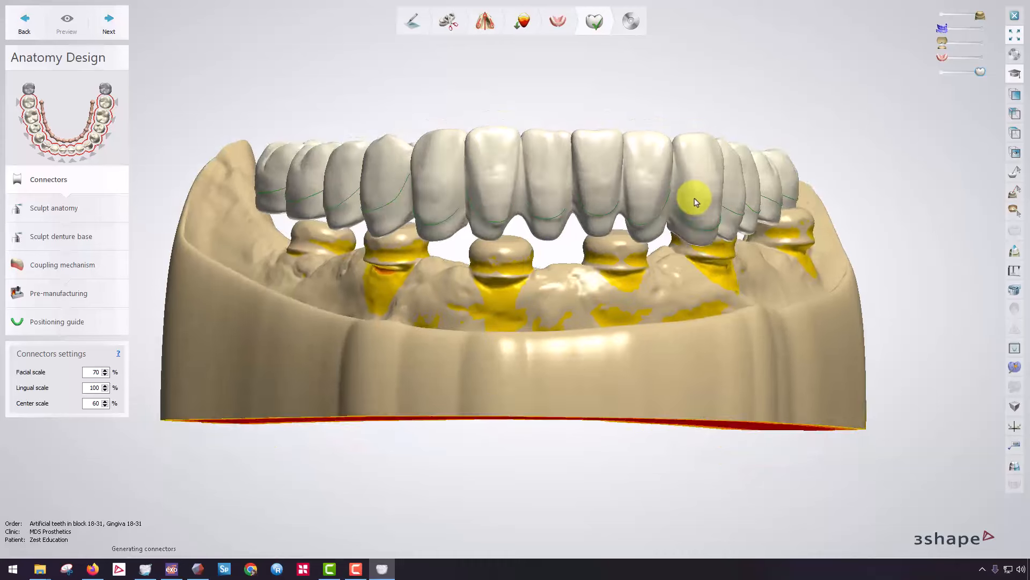
- Continue to anatomy sculpting and show the upper antagonist model over the lower teeth
left_click(108, 28)
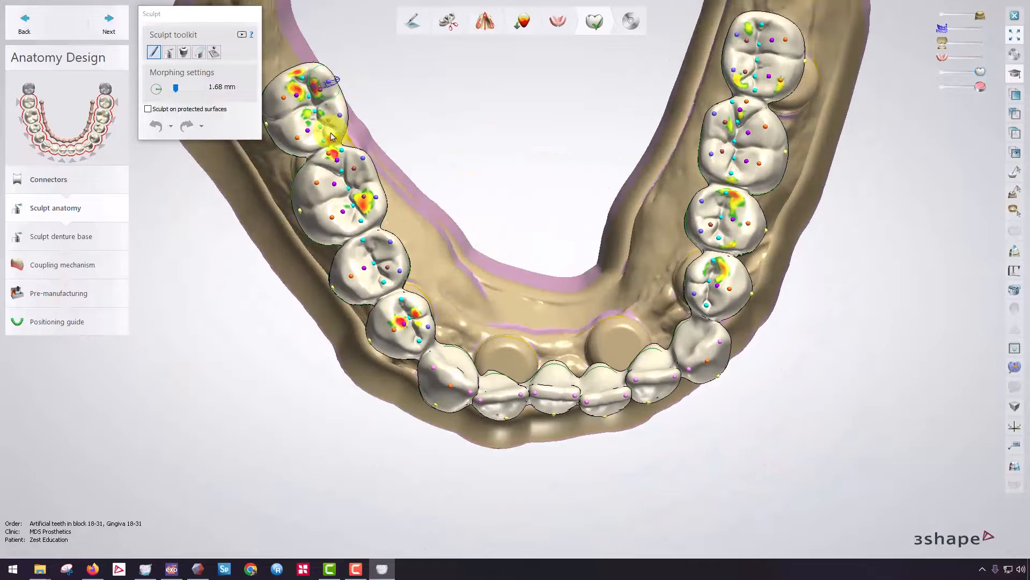
right_click_drag(331, 137, 697, 172)
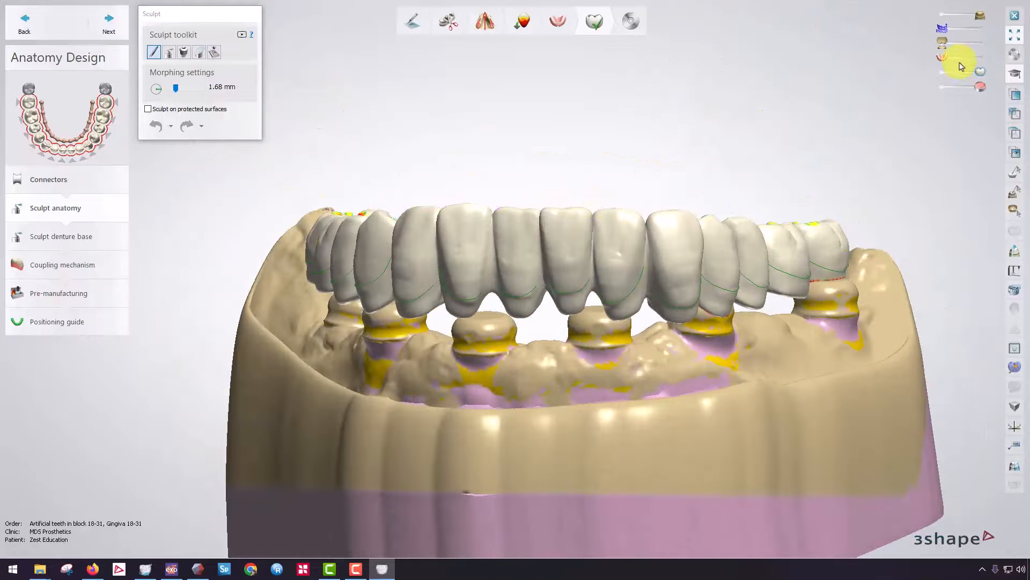
left_click_drag(944, 46, 977, 47)
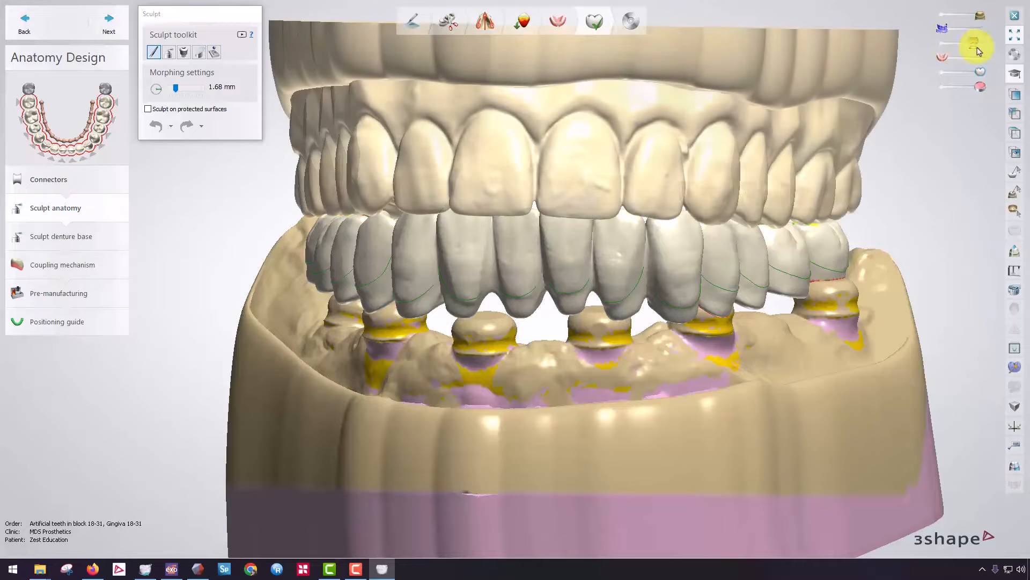
right_click_drag(880, 175, 919, 179)
right_click_drag(378, 259, 584, 244)
right_click_drag(408, 161, 680, 202)
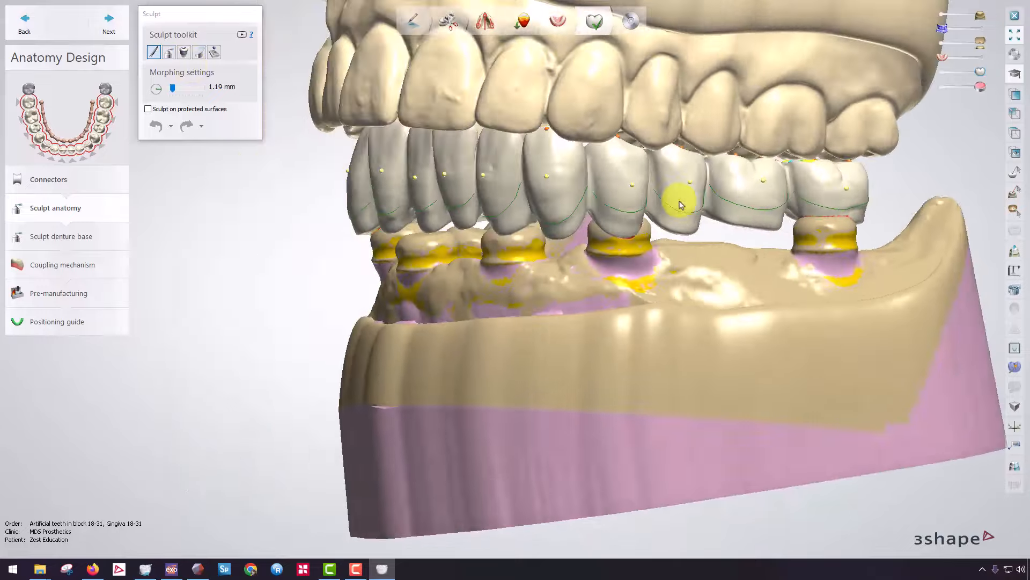
- Try morphing the base of the patient's left lower second molar at the abutment, and make the lower jaw model semi-transparent
scroll(826, 236, "up", 5)
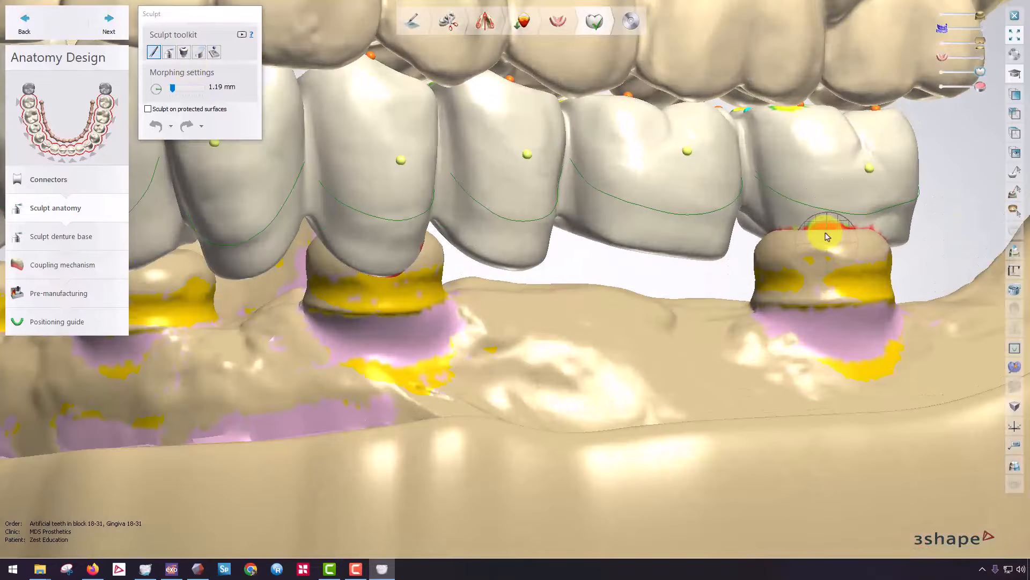
left_click_drag(793, 259, 824, 255)
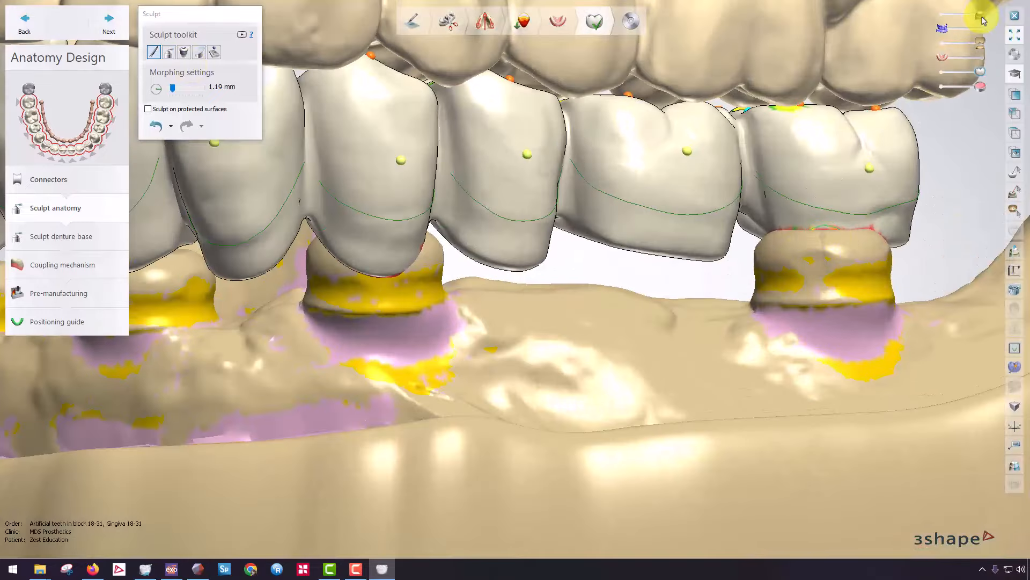
left_click_drag(982, 19, 961, 17)
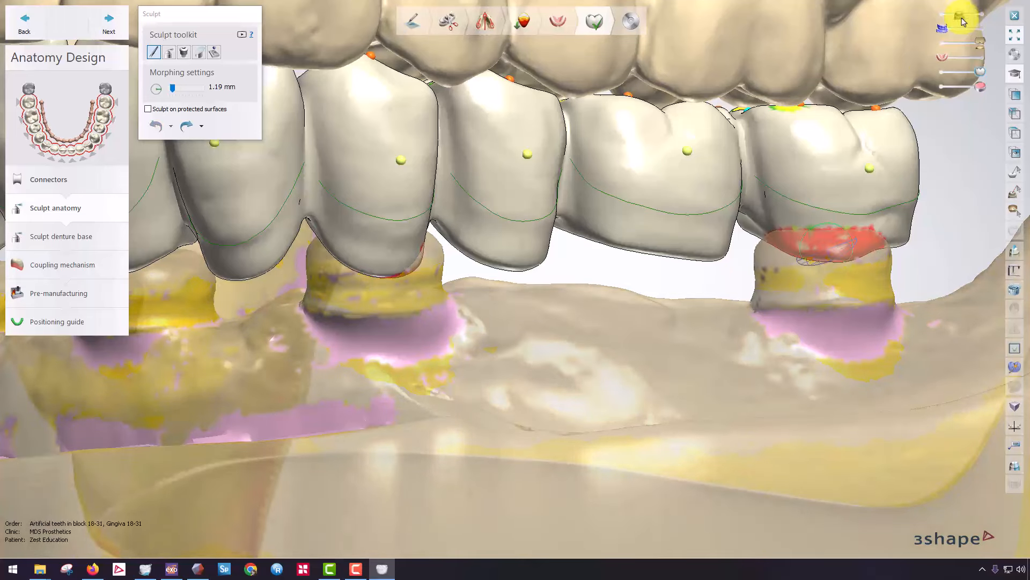
- Smooth the left second molar's base away from the abutment using the wax knife with 1.60 mm radius and strength up to 1.80
left_click(169, 52)
left_click(219, 91)
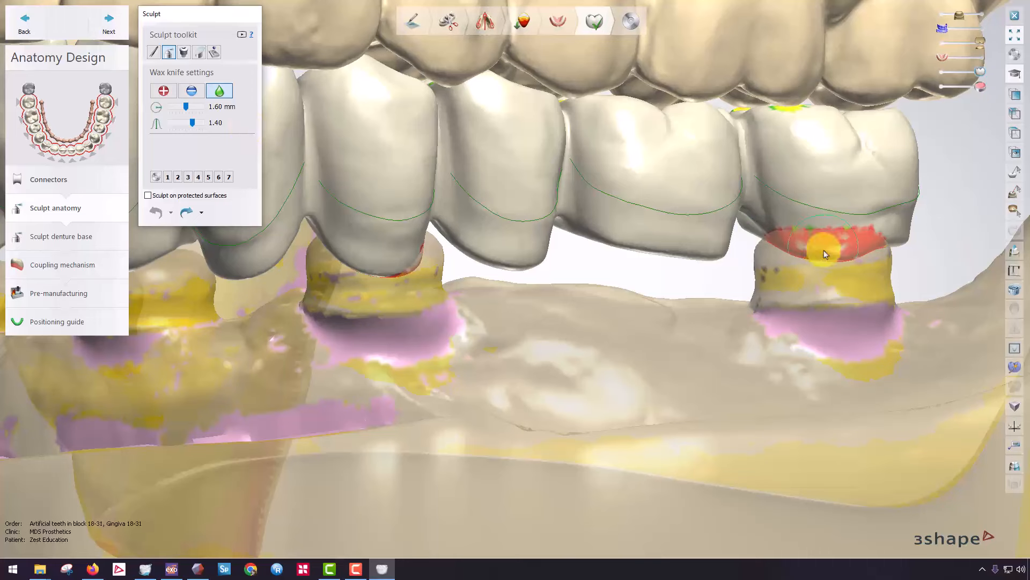
left_click_drag(826, 255, 800, 248)
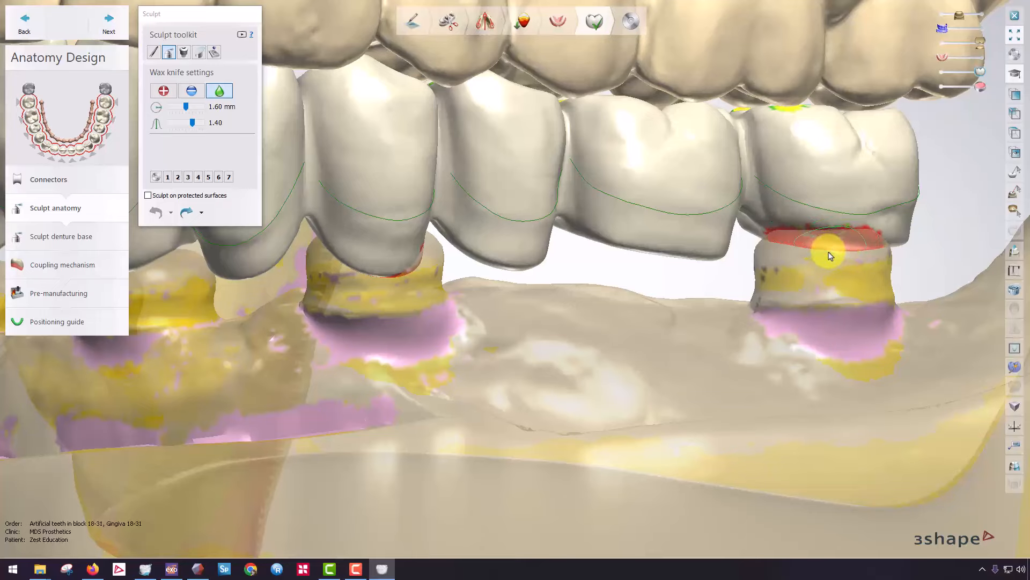
scroll(830, 255, "up", 5)
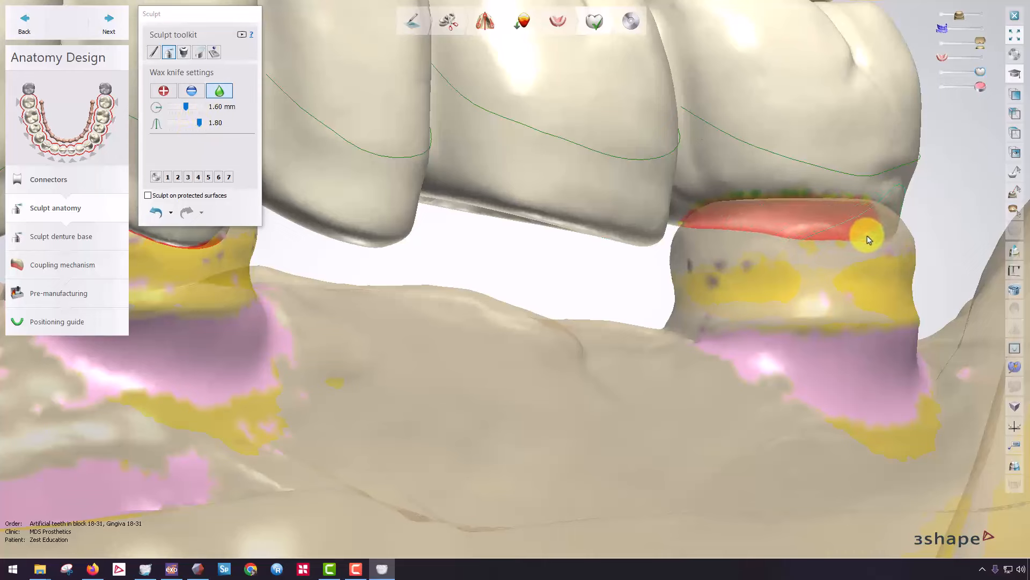
mouse_move(814, 235)
left_mouse_down()
mouse_move(720, 221)
mouse_move(798, 228)
mouse_move(747, 202)
mouse_move(827, 225)
left_mouse_up()
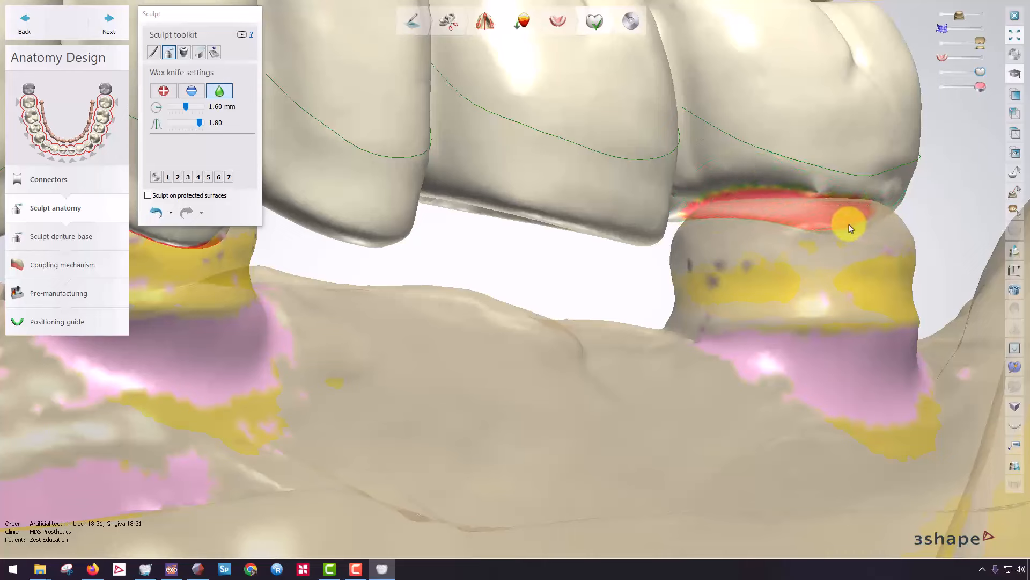
left_click_drag(825, 214, 840, 219)
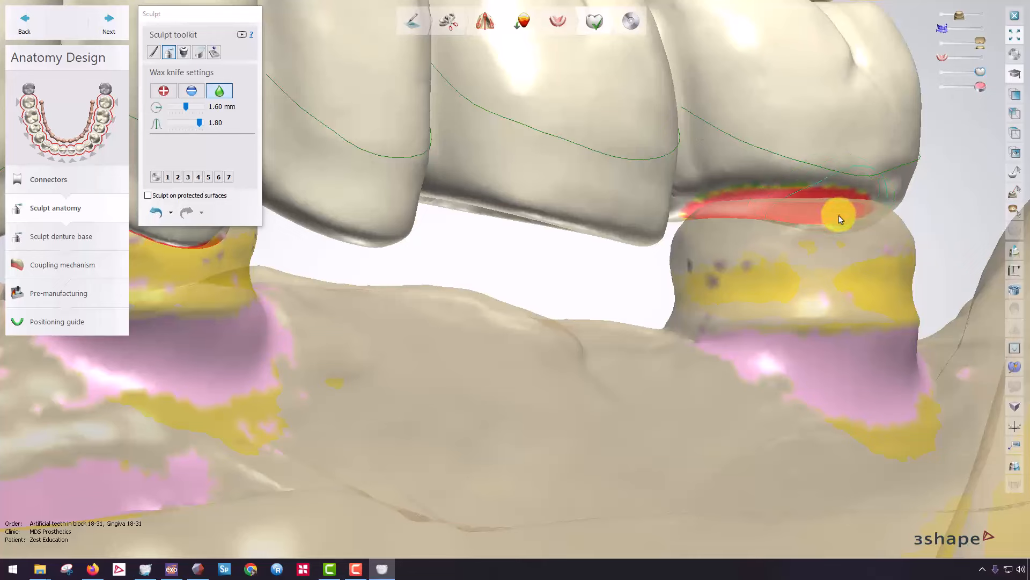
right_click_drag(813, 242, 803, 215)
mouse_move(754, 208)
left_mouse_down()
mouse_move(665, 211)
mouse_move(739, 210)
left_mouse_up()
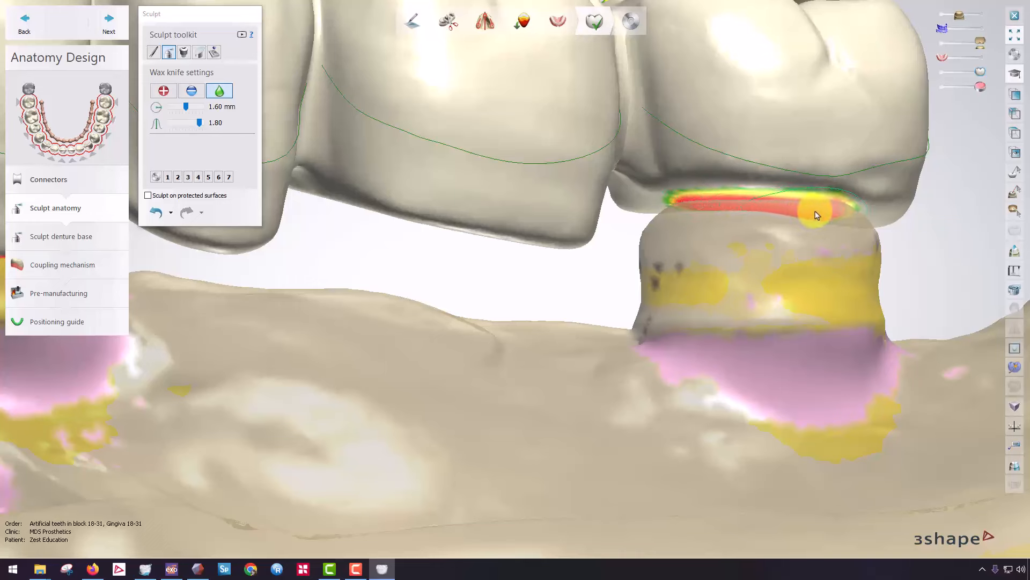
mouse_move(868, 216)
left_mouse_down()
mouse_move(873, 222)
mouse_move(699, 196)
mouse_move(660, 202)
mouse_move(823, 207)
mouse_move(843, 221)
mouse_move(856, 203)
mouse_move(689, 200)
mouse_move(811, 209)
mouse_move(754, 207)
left_mouse_up()
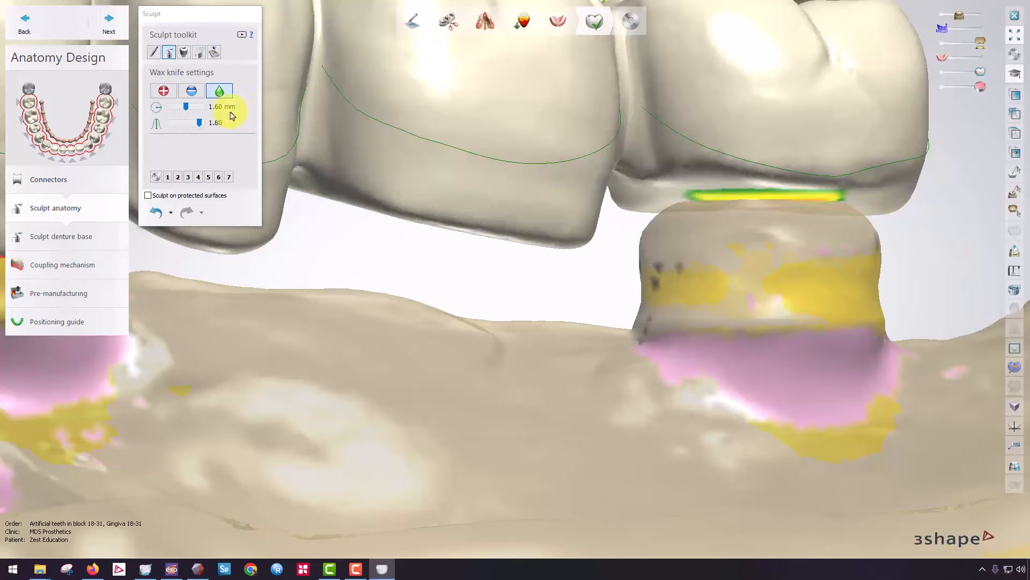
- Trim and smooth the remaining contact under the left second molar with the wax knife at 1.60 mm radius, removing at 50.0 µm
mouse_move(279, 129)
right_mouse_down()
mouse_move(701, 184)
mouse_move(707, 198)
mouse_move(761, 188)
mouse_move(647, 169)
right_mouse_up()
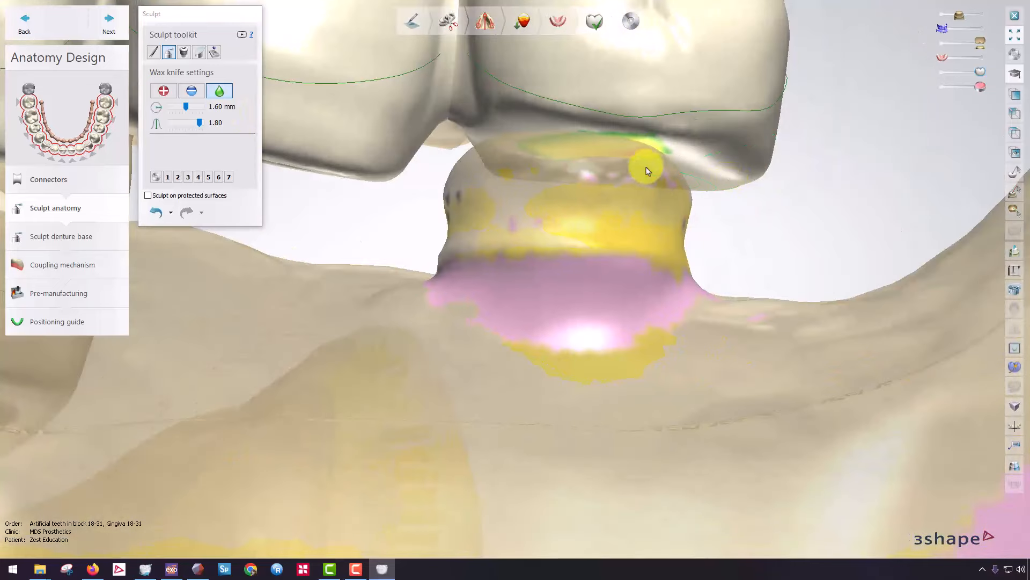
mouse_move(647, 169)
left_mouse_down()
mouse_move(581, 140)
mouse_move(566, 155)
mouse_move(658, 151)
mouse_move(554, 152)
mouse_move(556, 168)
mouse_move(526, 167)
mouse_move(543, 152)
mouse_move(671, 156)
mouse_move(633, 180)
mouse_move(558, 188)
left_mouse_up()
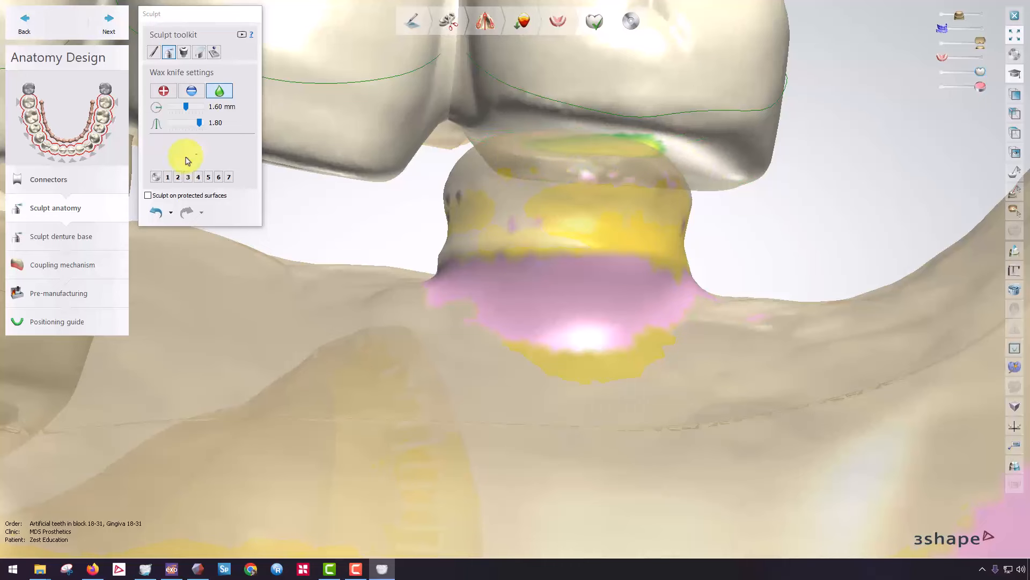
left_click(192, 91)
mouse_move(544, 153)
left_mouse_down()
mouse_move(623, 144)
mouse_move(543, 165)
mouse_move(623, 145)
left_mouse_up()
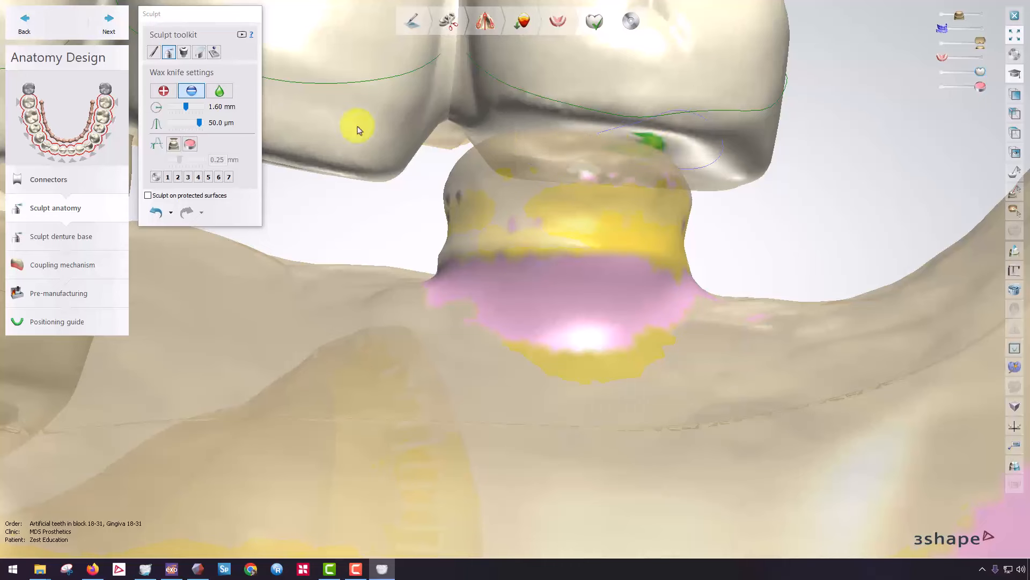
left_click(219, 91)
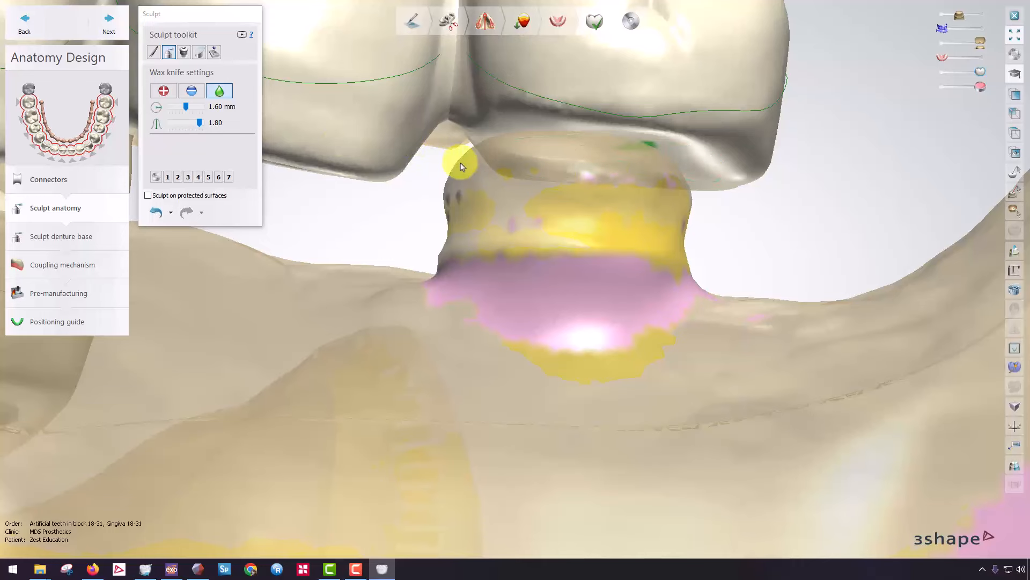
left_click(191, 91)
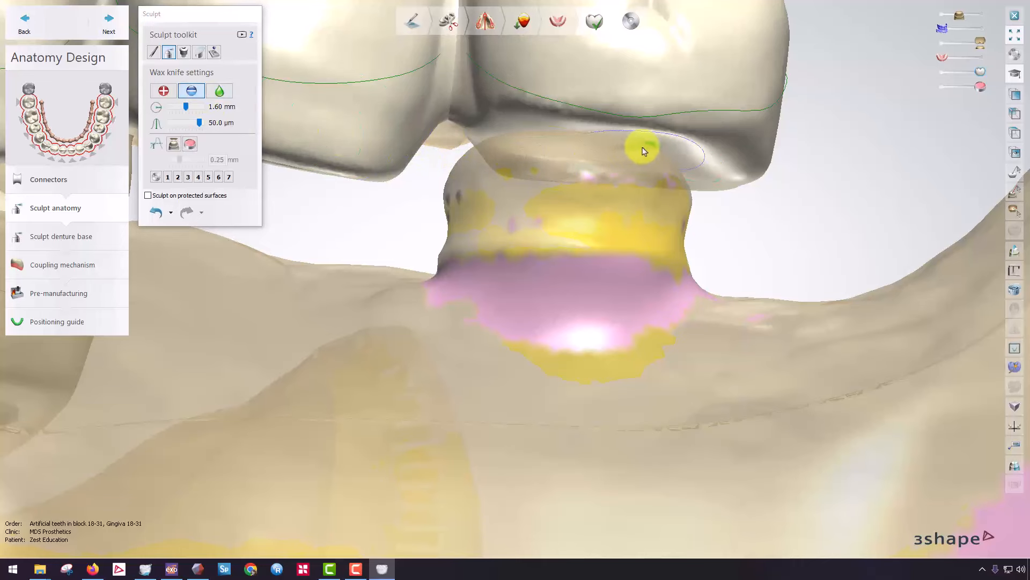
- Morph the base of the premolar overlapping the abutment away from it, using a 3.15 mm morphing radius
scroll(633, 157, "down", 3)
right_click_drag(549, 180, 683, 208)
scroll(676, 209, "down", 3)
scroll(735, 202, "up", 5)
scroll(735, 203, "down", 2)
scroll(692, 227, "up", 4)
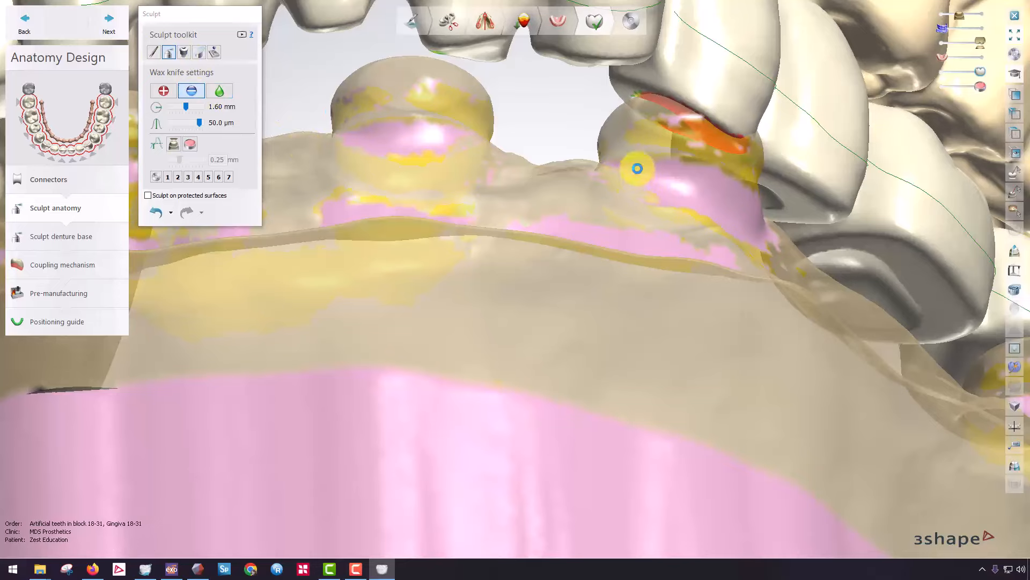
right_click_drag(710, 168, 617, 182)
left_click_drag(173, 88, 185, 88)
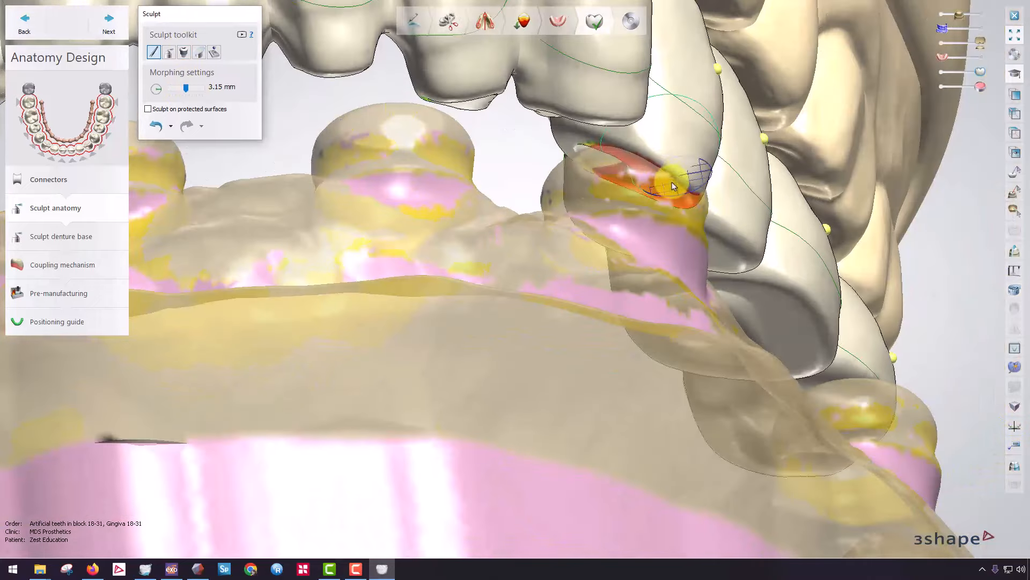
mouse_move(674, 186)
left_mouse_down()
mouse_move(633, 179)
mouse_move(679, 161)
mouse_move(701, 179)
left_mouse_up()
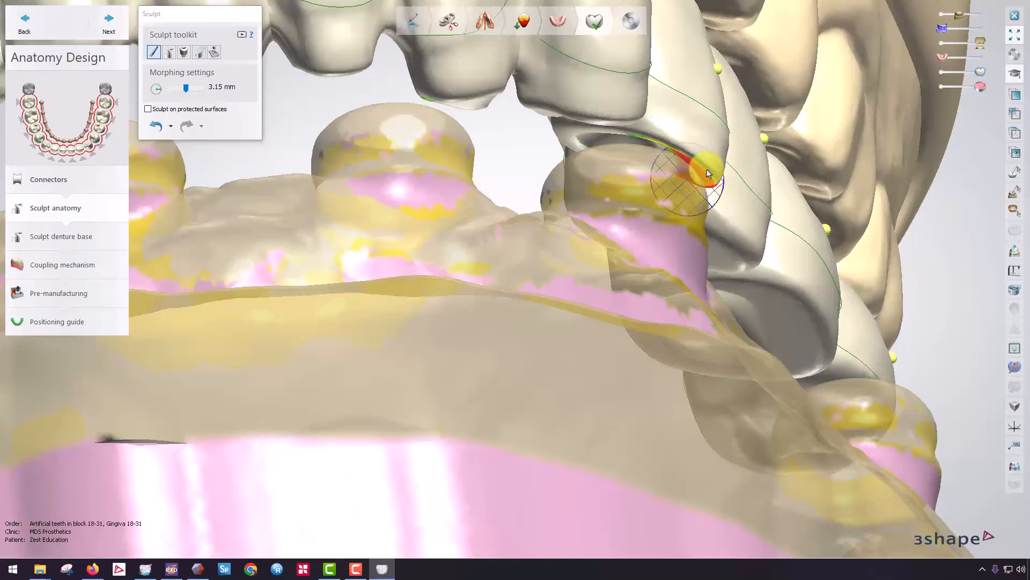
- Show the denture base to inspect how it covers the reshaped tooth bases and abutments, and hide it again
left_click_drag(943, 56, 972, 57)
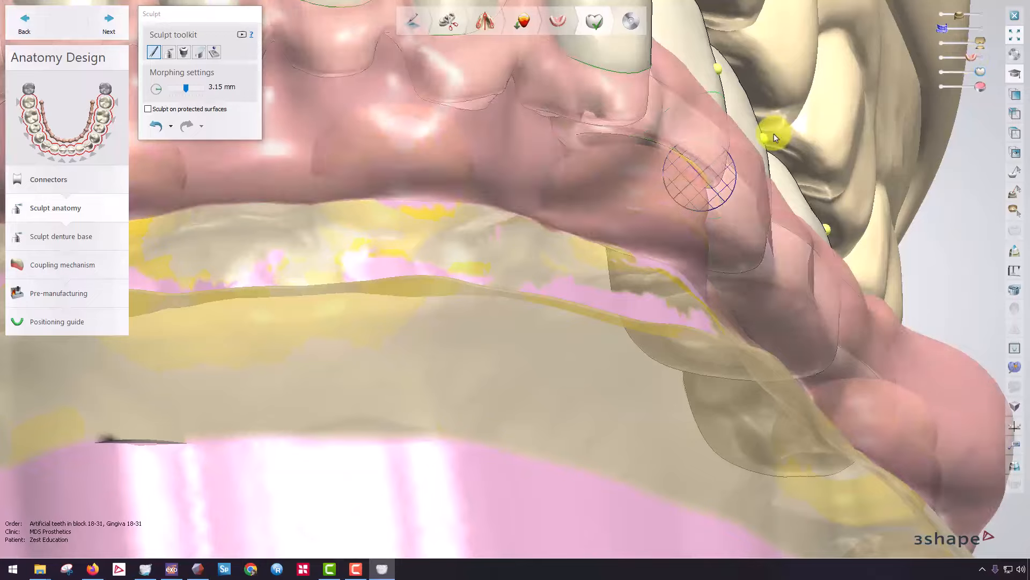
scroll(774, 137, "down", 3)
right_click_drag(774, 138, 752, 184)
scroll(752, 184, "up", 3)
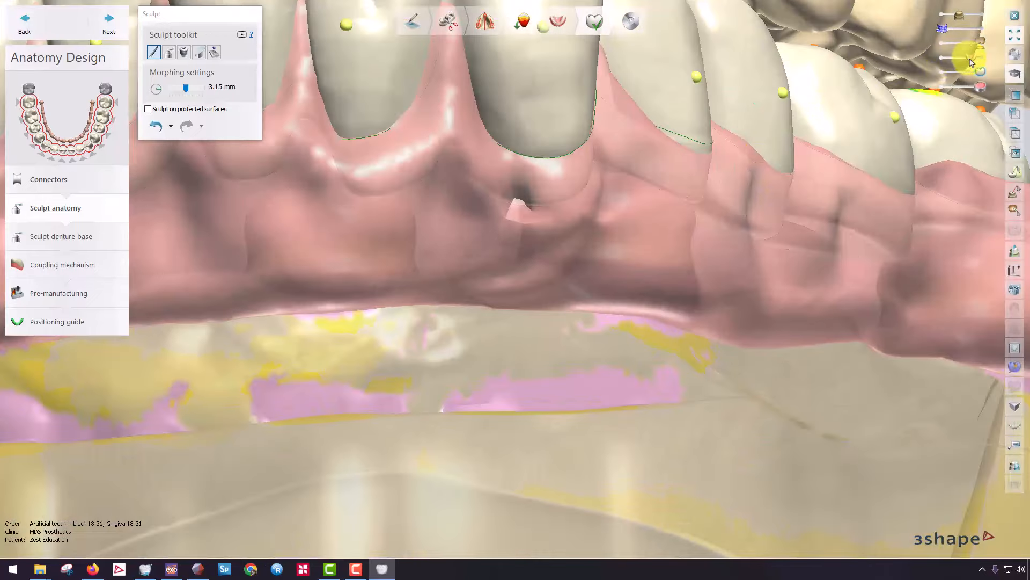
left_click_drag(971, 58, 946, 57)
- Morph the base of the premolar on the opposite side upward, away from its abutment
mouse_move(946, 57)
right_mouse_down()
mouse_move(697, 177)
mouse_move(660, 112)
mouse_move(668, 90)
right_mouse_up()
right_click_drag(344, 111, 416, 193)
scroll(562, 140, "up", 2)
scroll(401, 212, "up", 3)
mouse_move(402, 213)
left_mouse_down()
mouse_move(383, 208)
mouse_move(385, 196)
mouse_move(393, 202)
mouse_move(386, 193)
mouse_move(415, 182)
left_mouse_up()
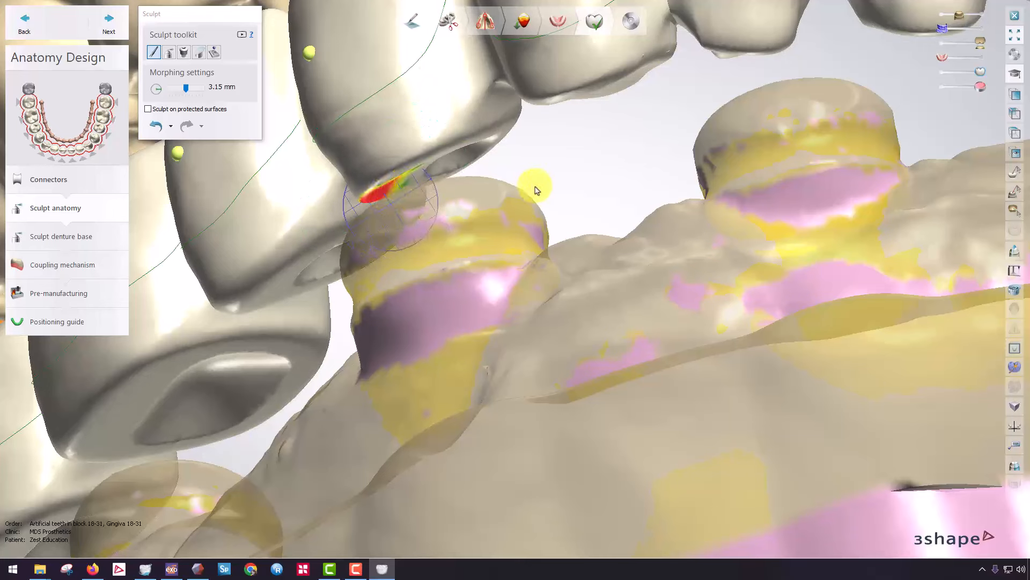
- Enlarge the morphing radius to 5.60 mm and undo the last tooth morph
scroll(538, 180, "down", 5)
right_click_drag(538, 180, 438, 216)
scroll(542, 198, "down", 3)
scroll(425, 225, "up", 5, "ctrl")
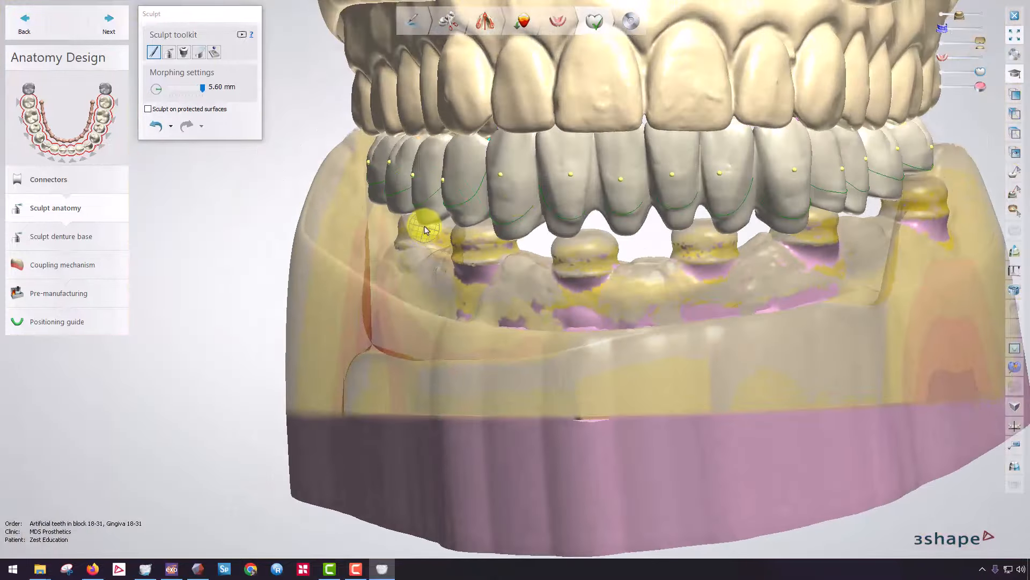
key("ctrl+z")
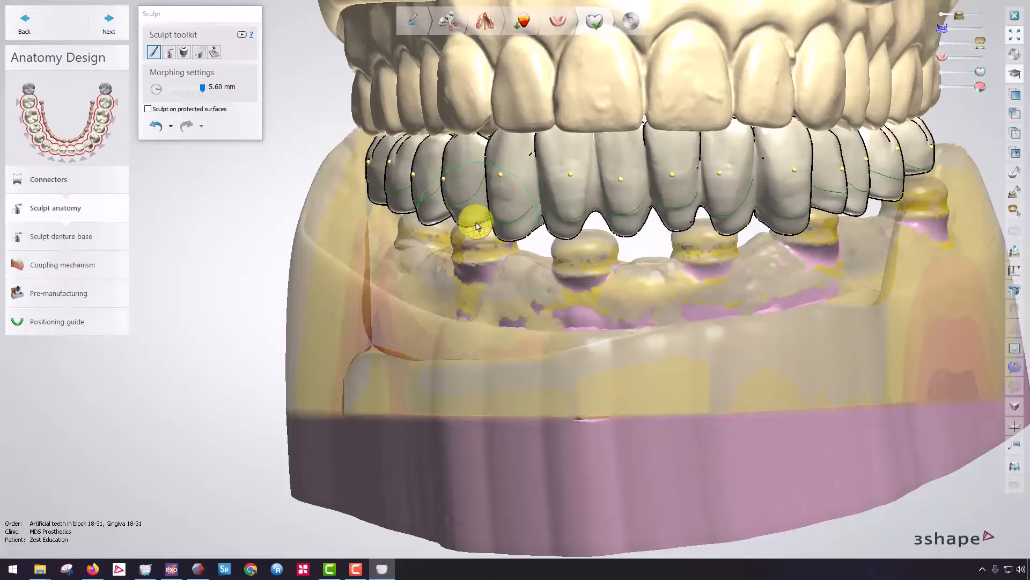
- Make the lower jaw model fully opaque and hide the upper antagonist to expose the occlusal contacts on the lower teeth
mouse_move(692, 270)
right_mouse_down()
mouse_move(684, 239)
mouse_move(642, 259)
mouse_move(736, 264)
mouse_move(835, 237)
mouse_move(869, 215)
mouse_move(357, 218)
mouse_move(368, 196)
mouse_move(368, 211)
mouse_move(584, 220)
mouse_move(553, 161)
right_mouse_up()
scroll(582, 217, "down", 5)
left_click_drag(959, 15, 997, 20)
left_click(943, 42)
right_click_drag(631, 186, 543, 279)
scroll(383, 172, "up", 4)
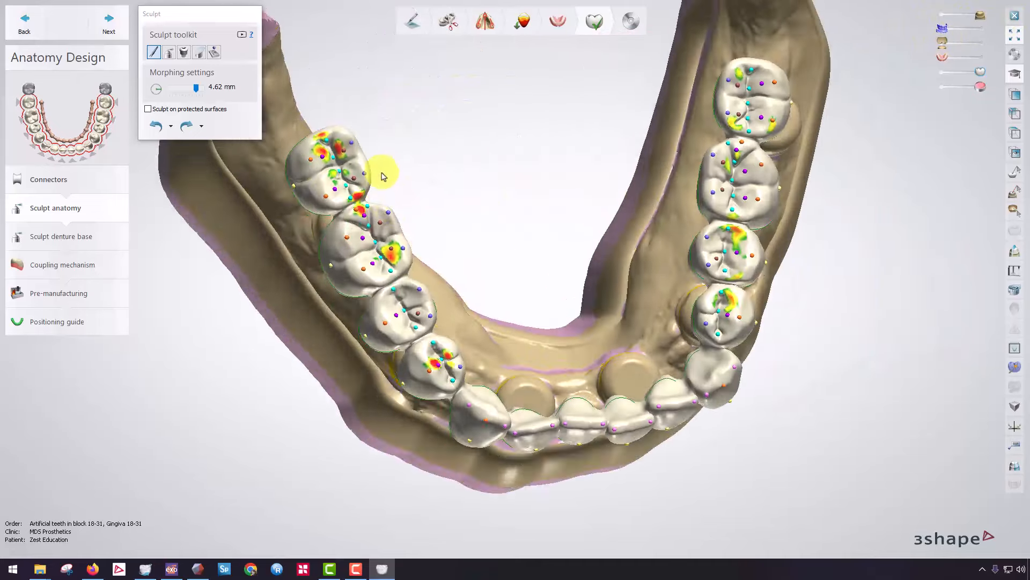
- Set the antagonist contact distance to 0.0 mm and examine the occlusal contacts on both sides of the arch
left_click(213, 53)
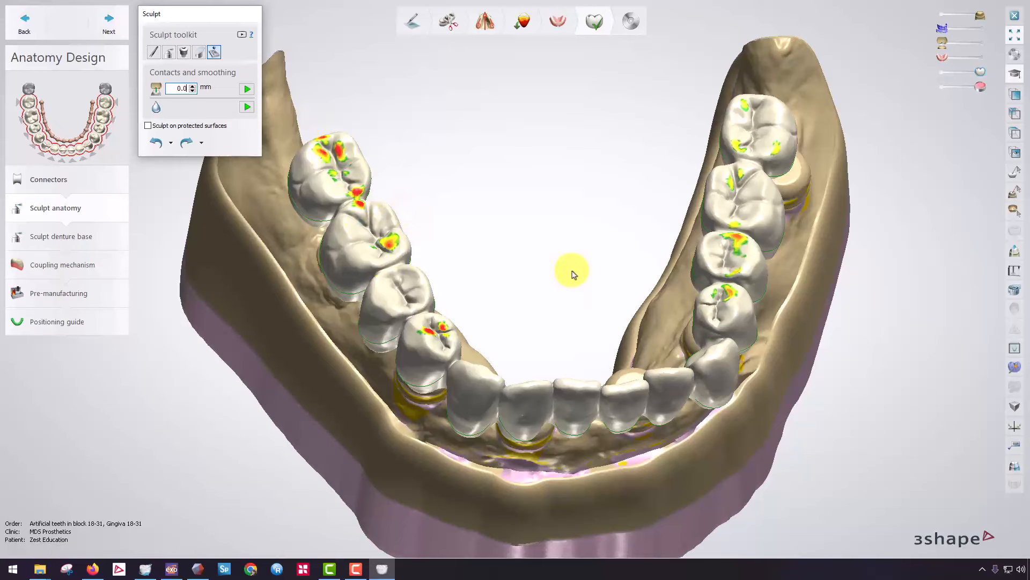
mouse_move(522, 329)
right_mouse_down()
mouse_move(512, 312)
mouse_move(515, 322)
right_mouse_up()
scroll(403, 290, "up", 3)
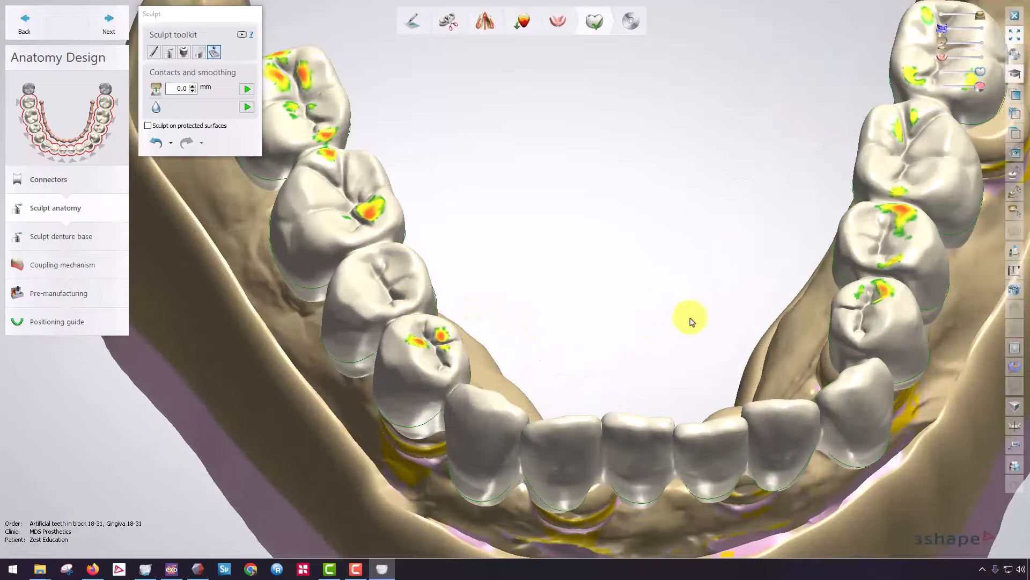
scroll(693, 321, "down", 3)
right_click_drag(724, 285, 706, 247)
scroll(707, 246, "up", 4)
mouse_move(839, 223)
right_mouse_down()
mouse_move(578, 328)
mouse_move(570, 362)
mouse_move(570, 341)
right_mouse_up()
scroll(577, 325, "down", 5)
scroll(338, 214, "up", 1)
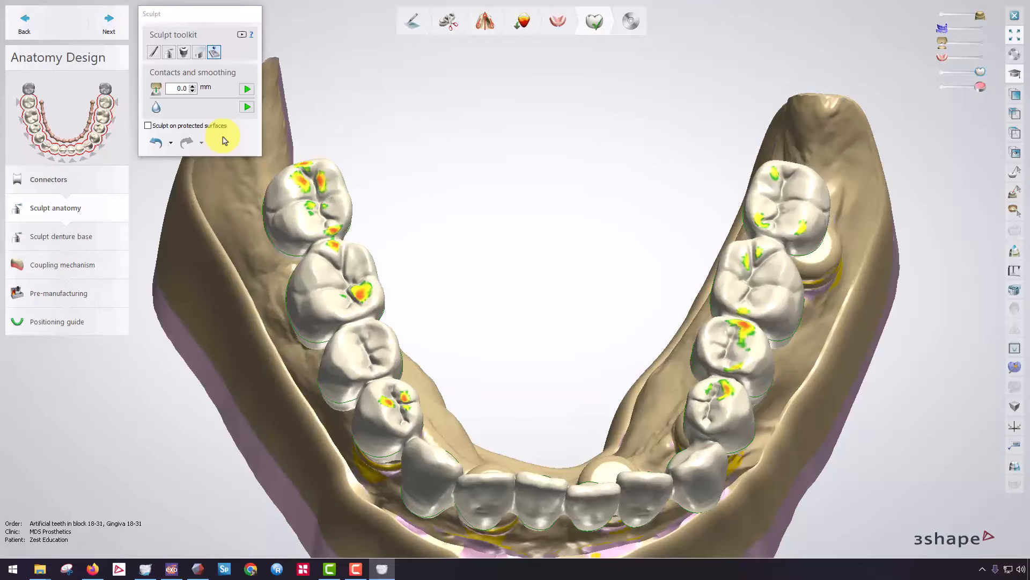
- Morph the buccal cusp of the right second premolar with a 2.66 mm radius to create an occlusal contact
left_click(154, 52)
left_click(169, 52)
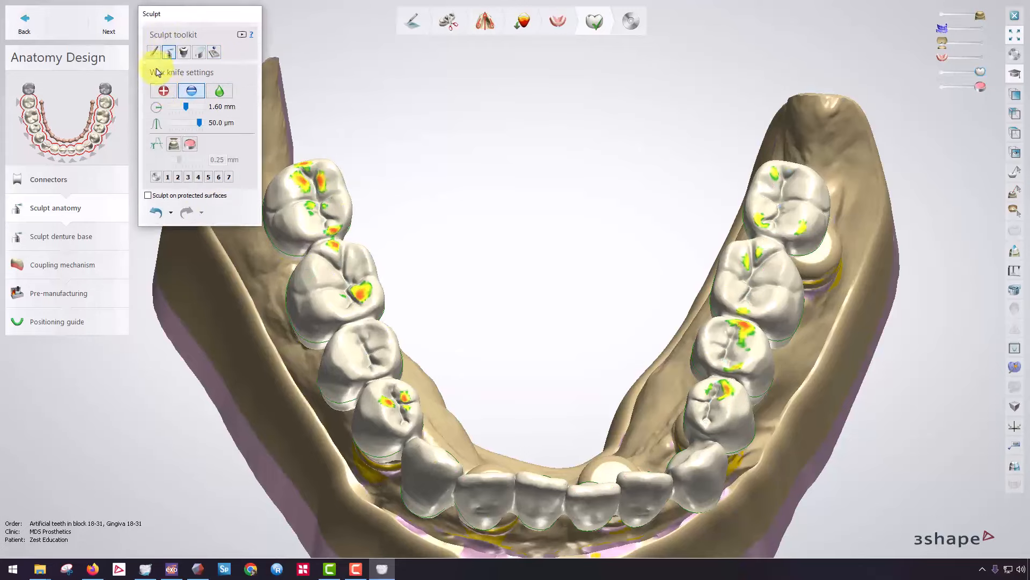
left_click(153, 52)
scroll(384, 352, "up", 3)
right_click_drag(383, 352, 371, 376)
scroll(384, 248, "up", 4)
left_click(183, 88)
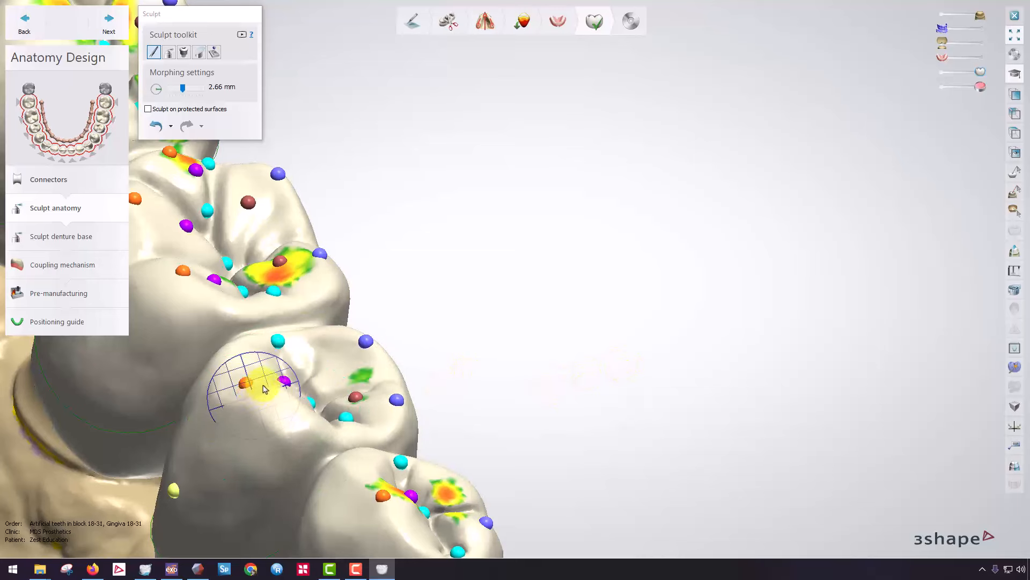
left_click_drag(264, 389, 263, 404)
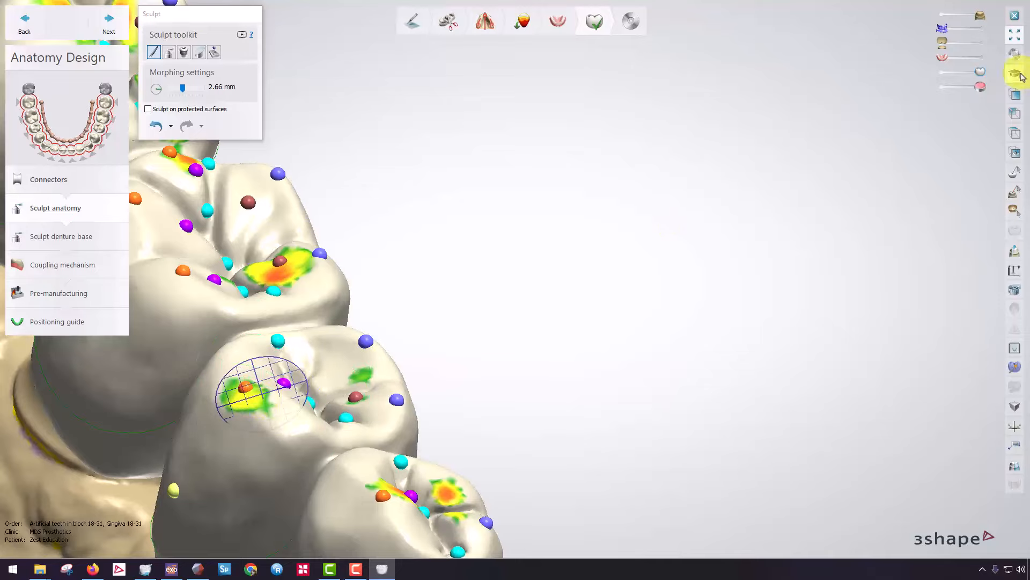
- Show the upper antagonist to check how the reshaped lower teeth occlude, and hide it again
right_click_drag(977, 43, 440, 182)
scroll(610, 202, "down", 3)
right_click_drag(610, 203, 616, 190)
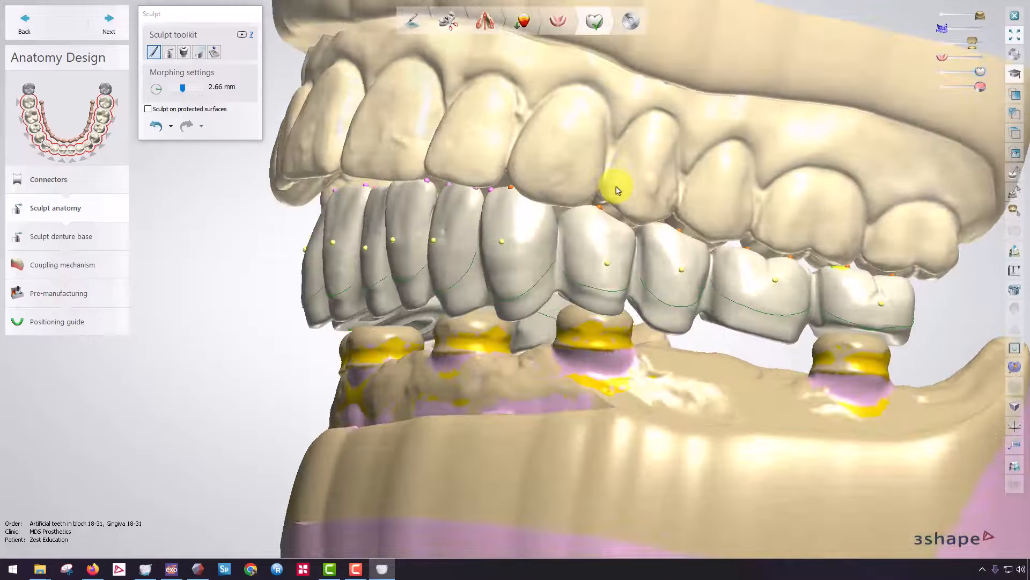
scroll(851, 247, "up", 3)
left_click(946, 46)
- Build up the occlusal surface of the right second premolar with the wax knife's add mode at 2.72 mm radius and 50.0 µm
right_click_drag(945, 47, 661, 365)
scroll(647, 385, "up", 3)
scroll(646, 385, "down", 5)
mouse_move(414, 356)
right_mouse_down()
mouse_move(410, 395)
mouse_move(413, 356)
right_mouse_up()
left_click(168, 52)
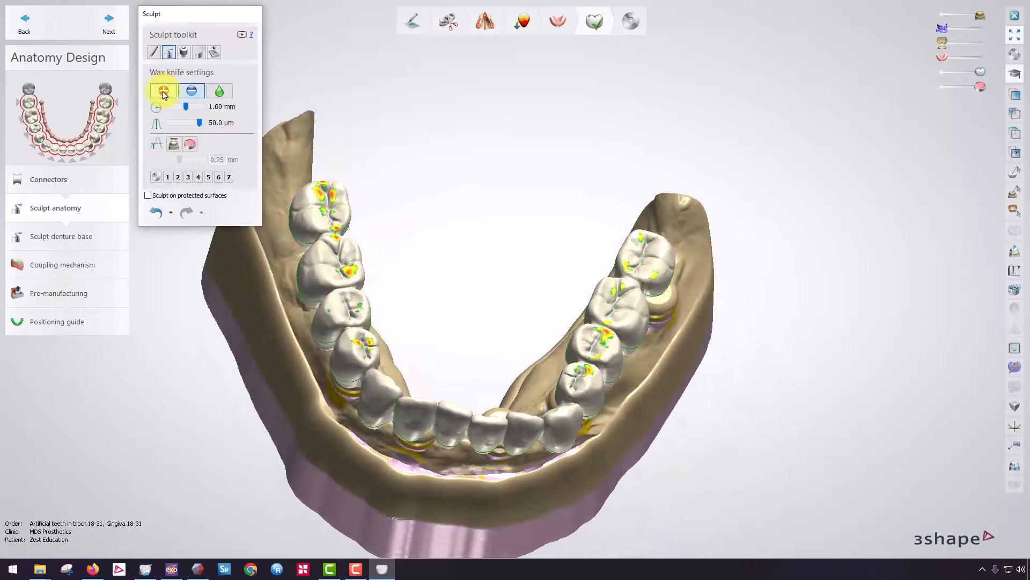
left_click(164, 91)
scroll(238, 241, "up", 5)
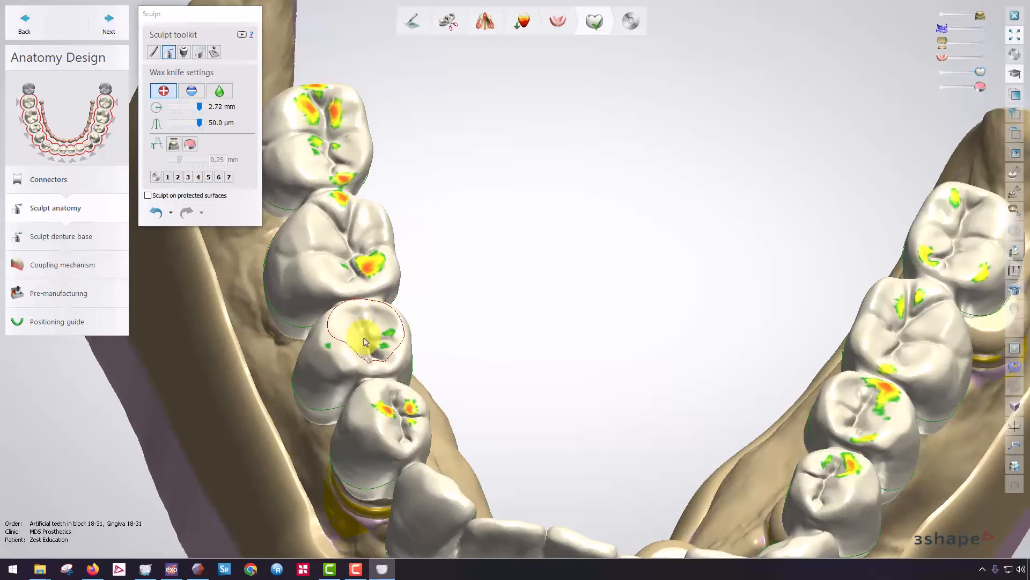
scroll(530, 313, "down", 3)
mouse_move(530, 313)
right_mouse_down()
mouse_move(520, 327)
mouse_move(532, 338)
right_mouse_up()
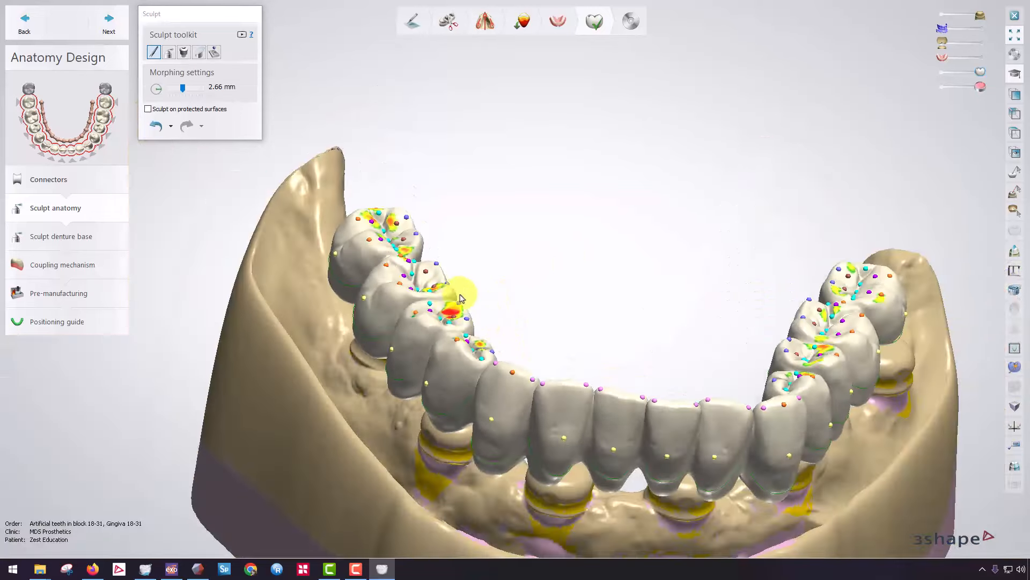
- Check the occlusal contacts in the contacts and smoothing tool, and advance to denture base sculpting with the pink base displayed
left_click(213, 52)
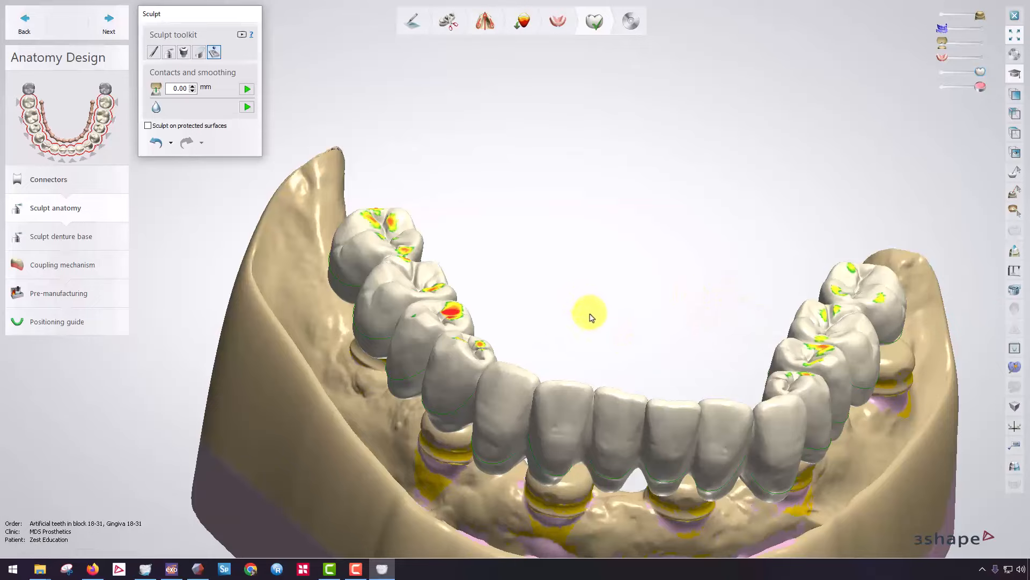
right_click_drag(594, 321, 436, 179)
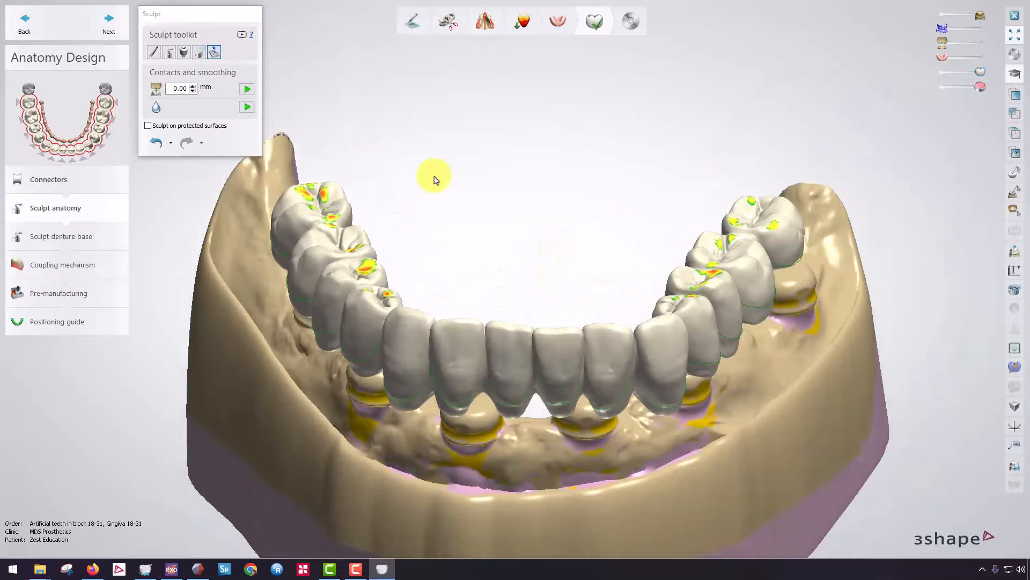
left_click(100, 30)
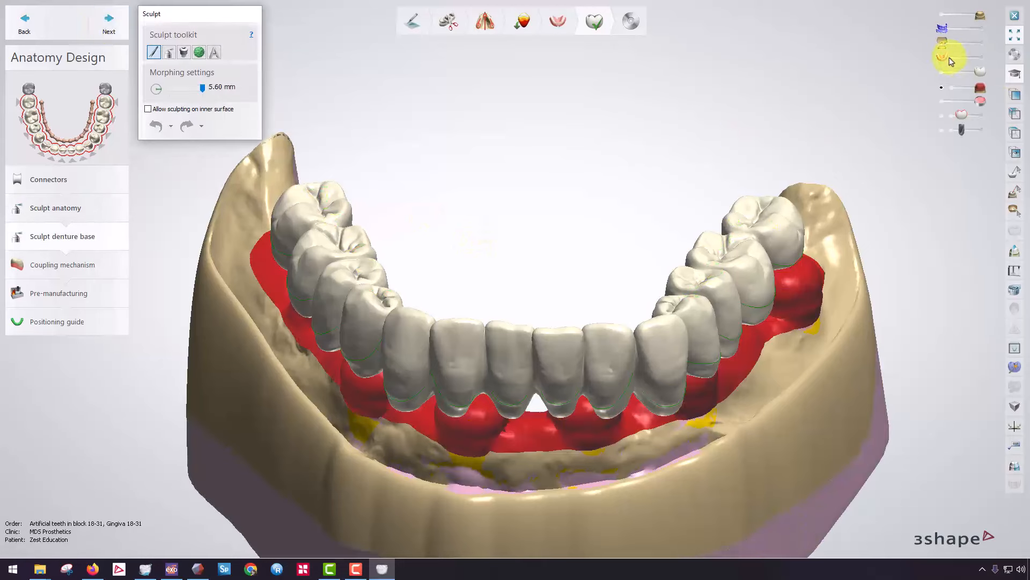
left_click_drag(947, 57, 987, 57)
right_click_drag(408, 343, 502, 252)
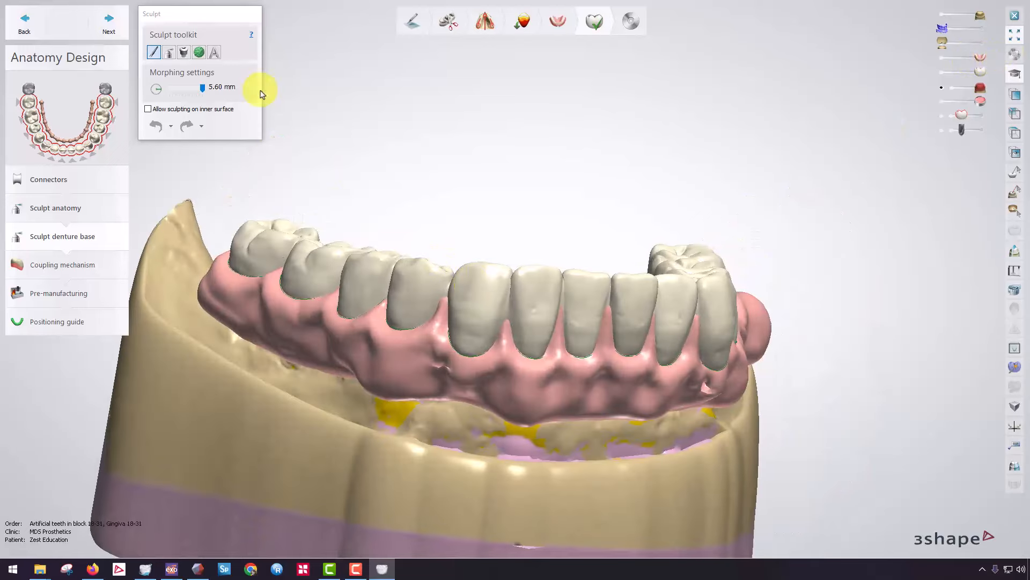
- Smooth the outer surface of the denture base around the arch using the wax knife at 5.00 mm radius and 2.00 strength
left_click(168, 53)
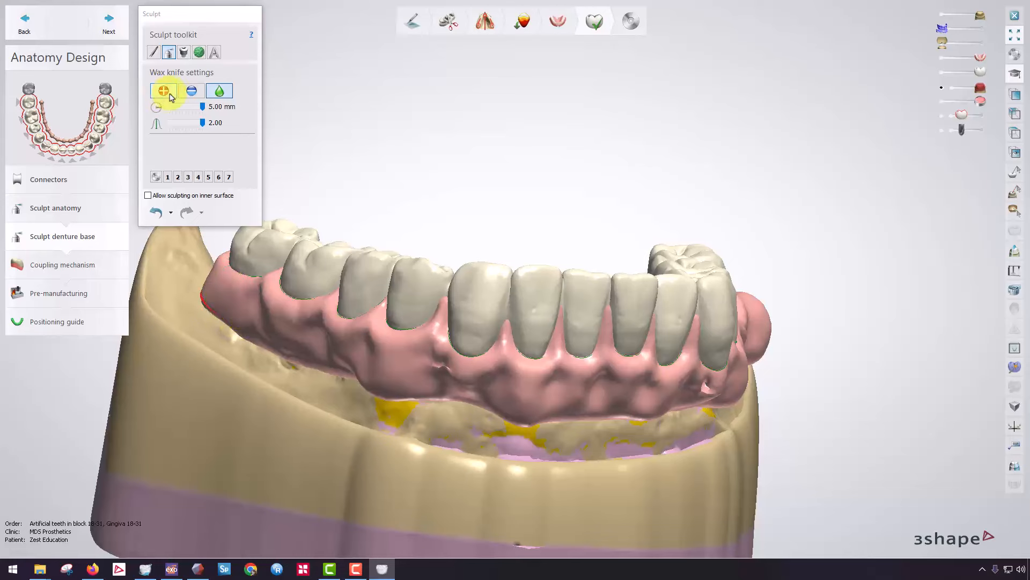
left_click(154, 53)
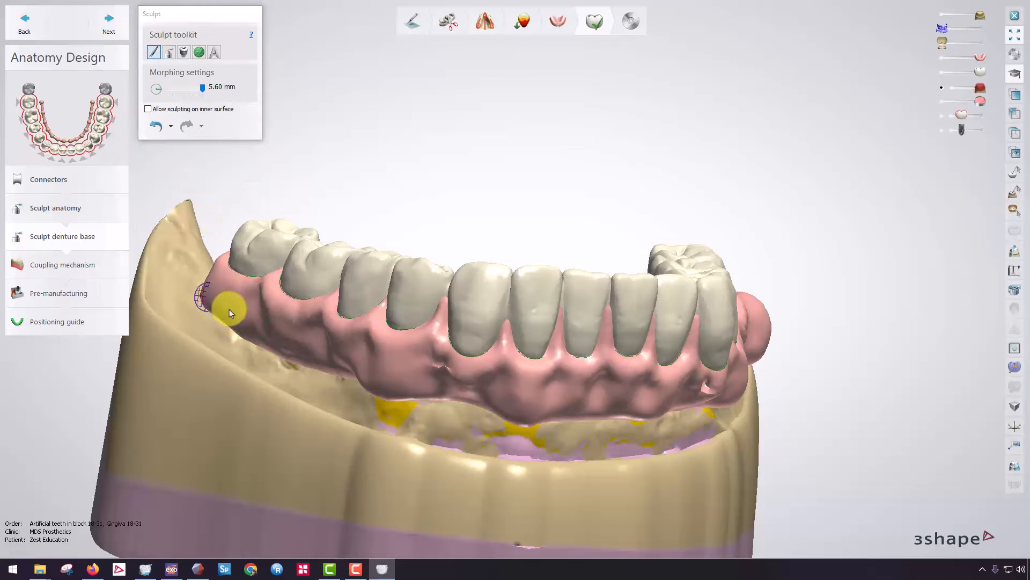
left_click(169, 53)
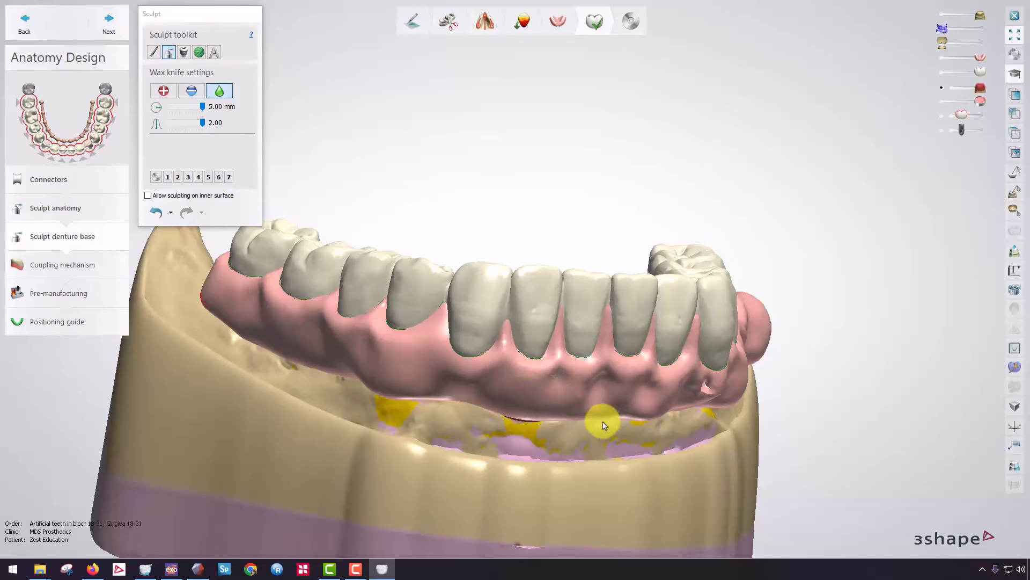
right_click_drag(603, 425, 564, 410)
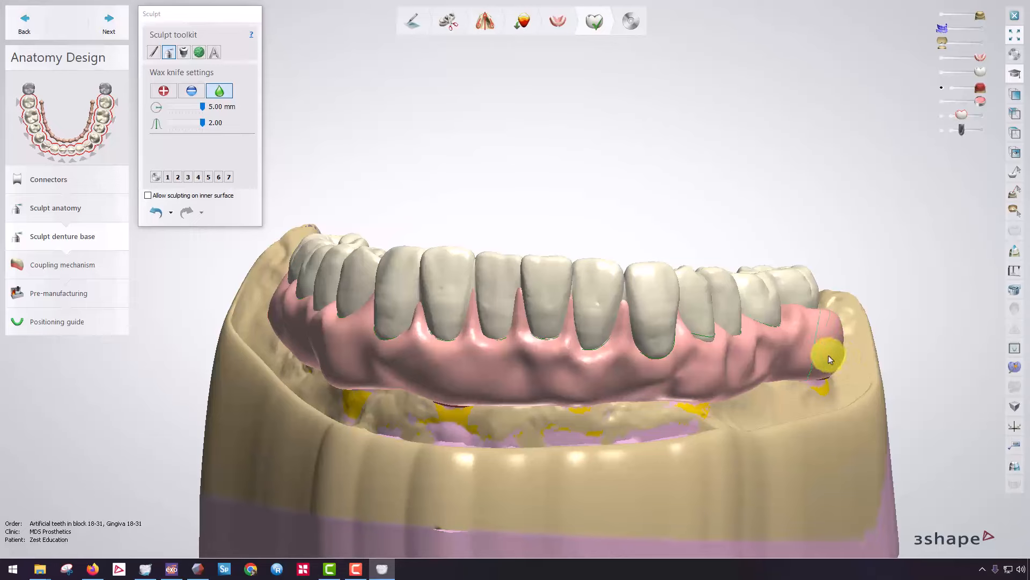
left_click_drag(799, 354, 759, 364)
right_click_drag(735, 350, 349, 182)
- Morph the lingual back edge of the denture base behind the right second molar outward with a 5.60 mm radius
left_click(153, 52)
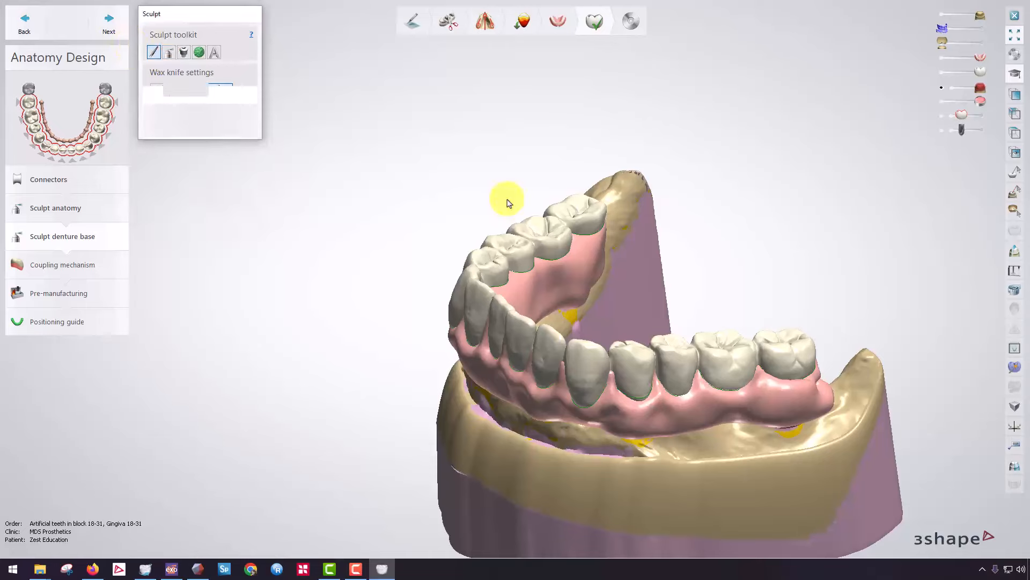
scroll(584, 252, "up", 5)
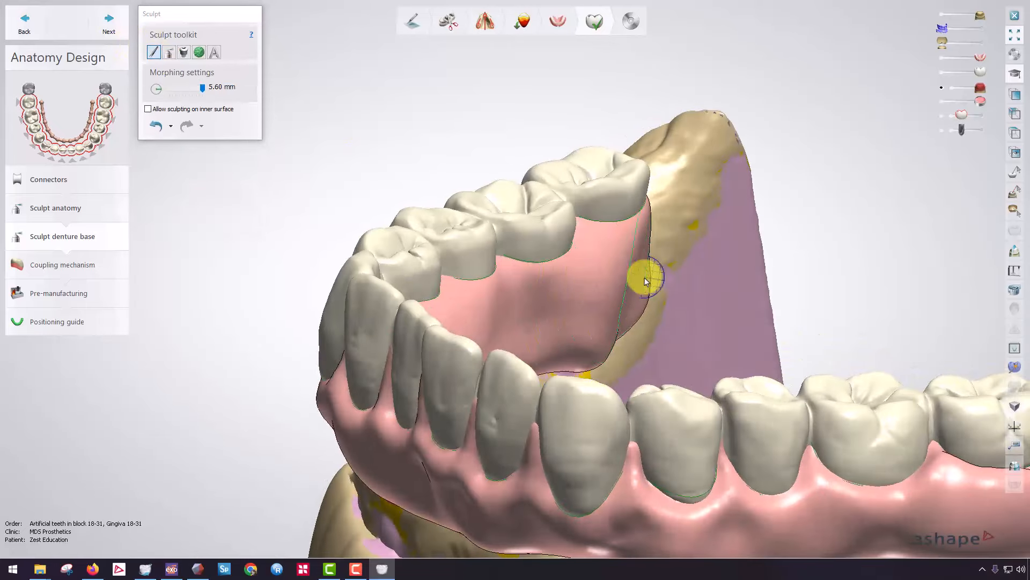
left_click_drag(645, 281, 645, 269)
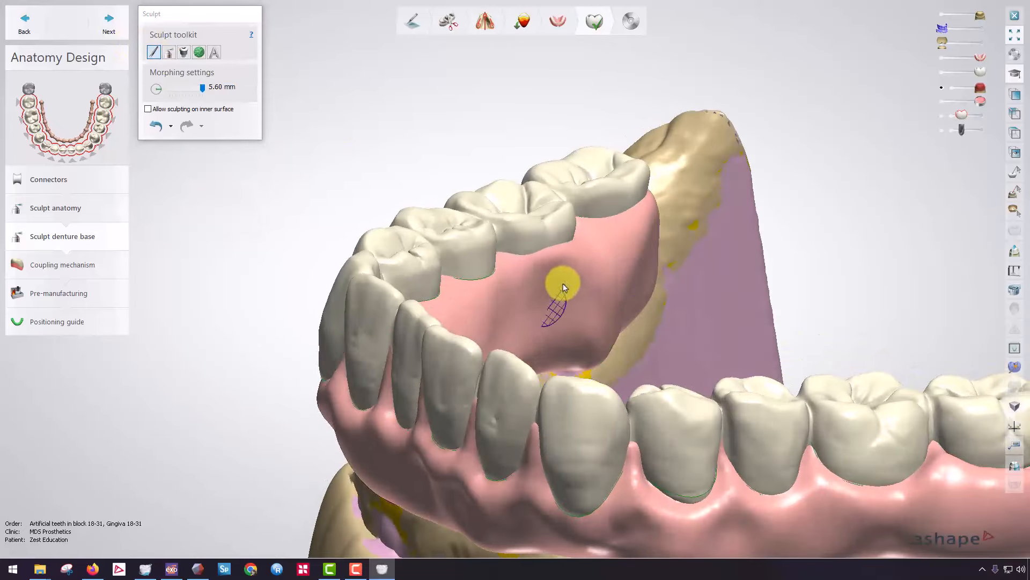
- Morph the lingual surface of the denture base behind the front teeth with a 5.60 mm radius to build up the gingiva
mouse_move(558, 281)
right_mouse_down()
mouse_move(499, 281)
mouse_move(503, 307)
mouse_move(483, 173)
mouse_move(437, 207)
mouse_move(594, 276)
right_mouse_up()
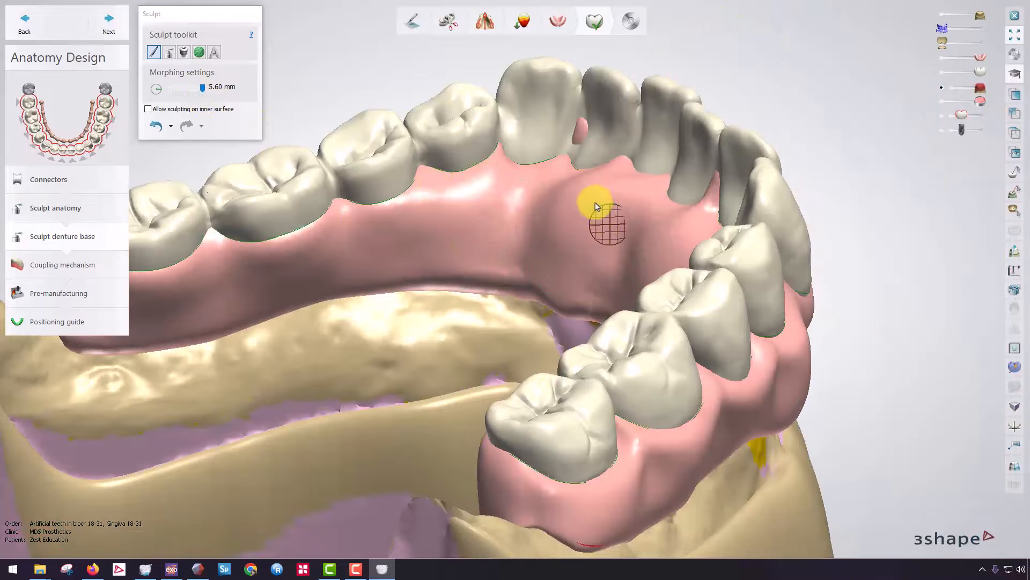
left_click_drag(504, 180, 519, 172)
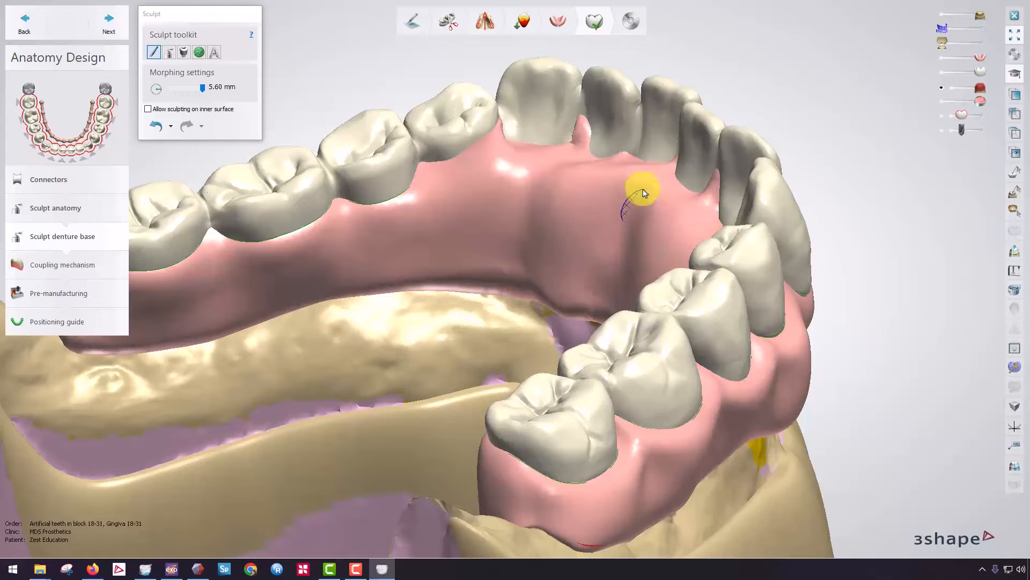
mouse_move(559, 147)
right_mouse_down()
mouse_move(588, 206)
mouse_move(639, 214)
right_mouse_up()
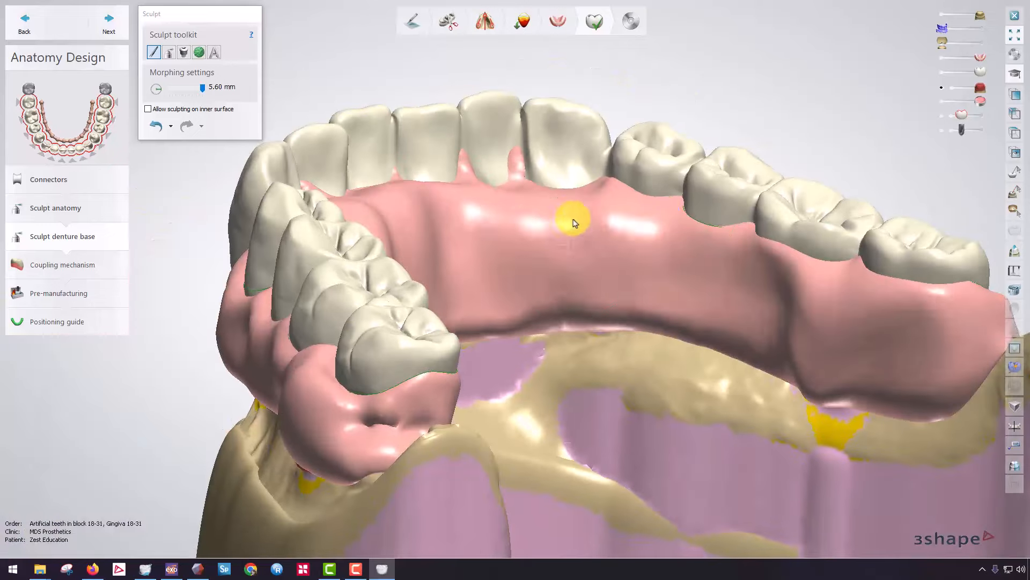
right_click_drag(529, 276, 552, 299)
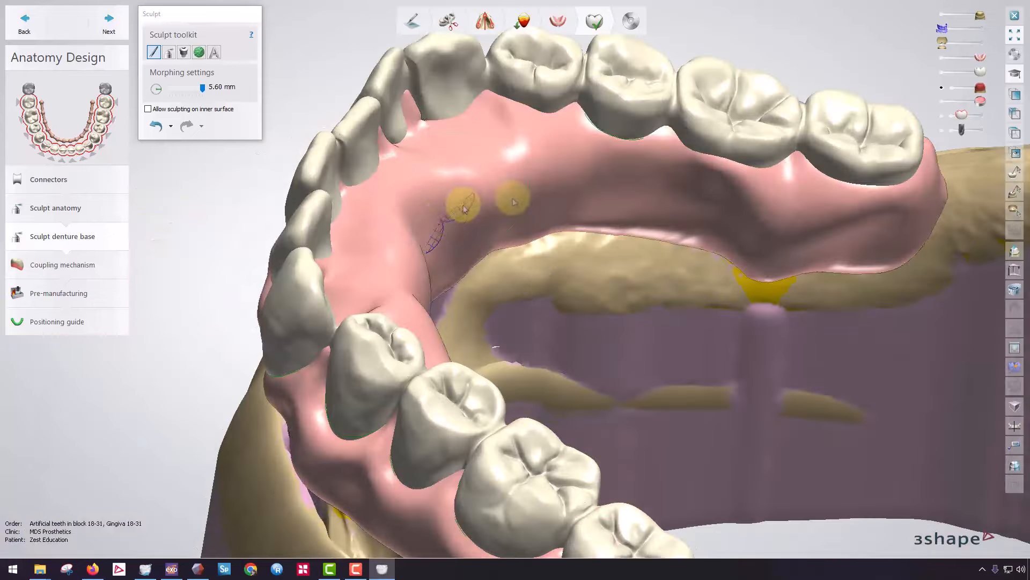
right_click_drag(510, 195, 276, 338)
- Smooth the built-up lingual surface around the front of the arch with the wax knife at 5.00 mm radius
left_click(169, 53)
right_click_drag(414, 156, 545, 92)
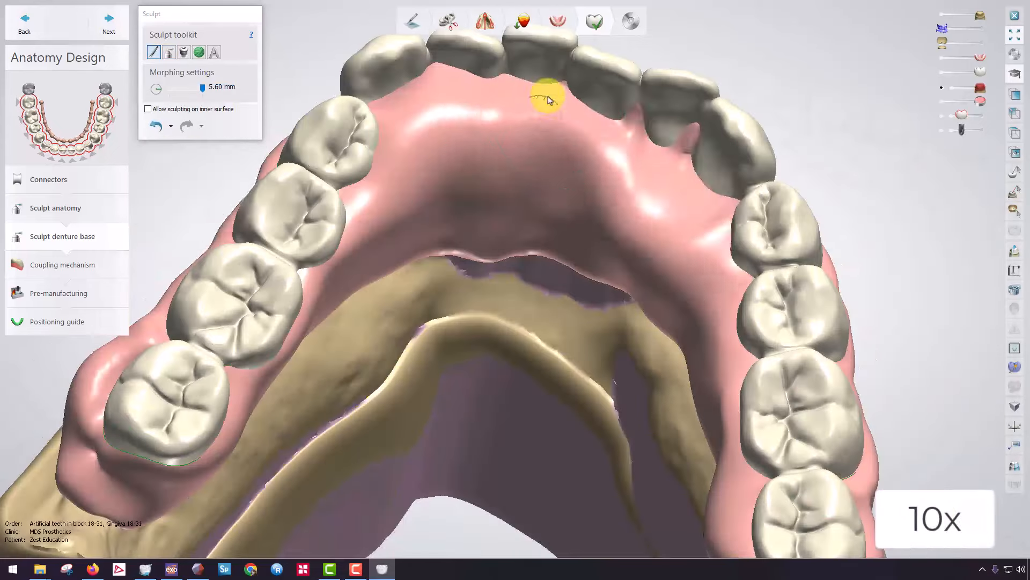
scroll(652, 276, "down", 3, "ctrl")
mouse_move(491, 251)
right_mouse_down()
mouse_move(69, 488)
mouse_move(340, 352)
mouse_move(456, 375)
mouse_move(465, 313)
mouse_move(527, 188)
mouse_move(301, 269)
mouse_move(405, 320)
mouse_move(648, 315)
mouse_move(547, 225)
right_mouse_up()
left_click_drag(189, 106, 196, 107)
mouse_move(577, 244)
left_mouse_down()
mouse_move(509, 318)
mouse_move(568, 273)
left_mouse_up()
key("shift")
mouse_move(470, 279)
right_mouse_down()
mouse_move(554, 363)
mouse_move(472, 265)
right_mouse_up()
right_click_drag(736, 314, 450, 162)
mouse_move(524, 177)
right_mouse_down()
mouse_move(524, 134)
mouse_move(539, 269)
mouse_move(634, 253)
right_mouse_up()
- Refine the lingual contour of the denture base by alternating wax knife smoothing with morphing at 5.60 mm radius
left_click(154, 52)
left_click(168, 52)
right_click_drag(430, 193, 381, 258)
left_click(154, 52)
mouse_move(375, 301)
right_mouse_down()
mouse_move(354, 214)
mouse_move(369, 333)
right_mouse_up()
right_click_drag(572, 196, 376, 161)
- Even out the lingual surface along the whole arch using the wax knife's smooth mode at 5.00 mm radius and 2.00 strength
left_click(168, 52)
mouse_move(299, 156)
right_mouse_down()
mouse_move(418, 216)
mouse_move(605, 258)
mouse_move(547, 223)
mouse_move(605, 211)
mouse_move(626, 299)
mouse_move(656, 317)
mouse_move(574, 308)
right_mouse_up()
scroll(548, 222, "down", 5)
scroll(540, 302, "up", 5)
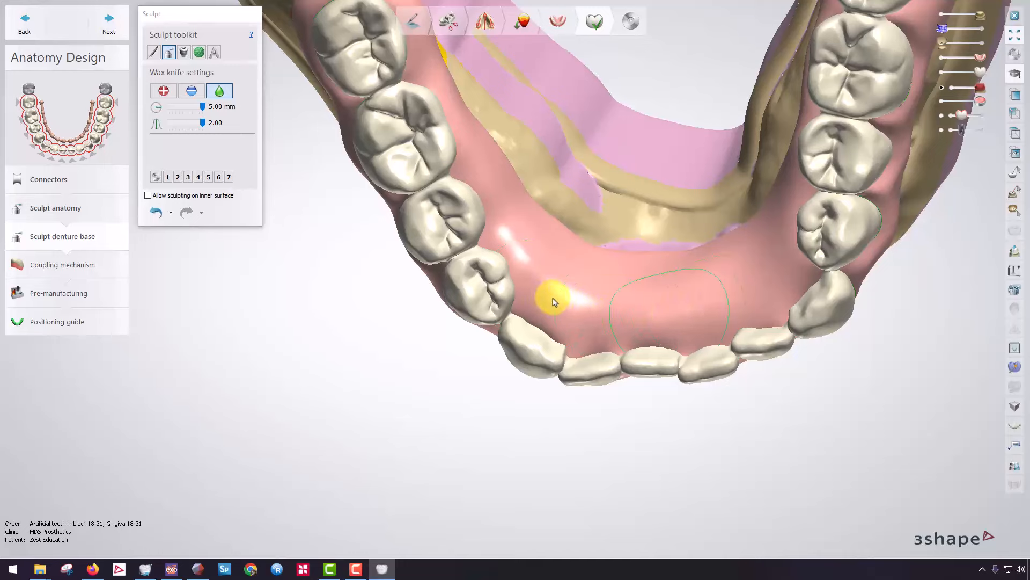
right_click_drag(466, 247, 800, 281)
scroll(800, 285, "up", 3)
scroll(785, 351, "down", 3)
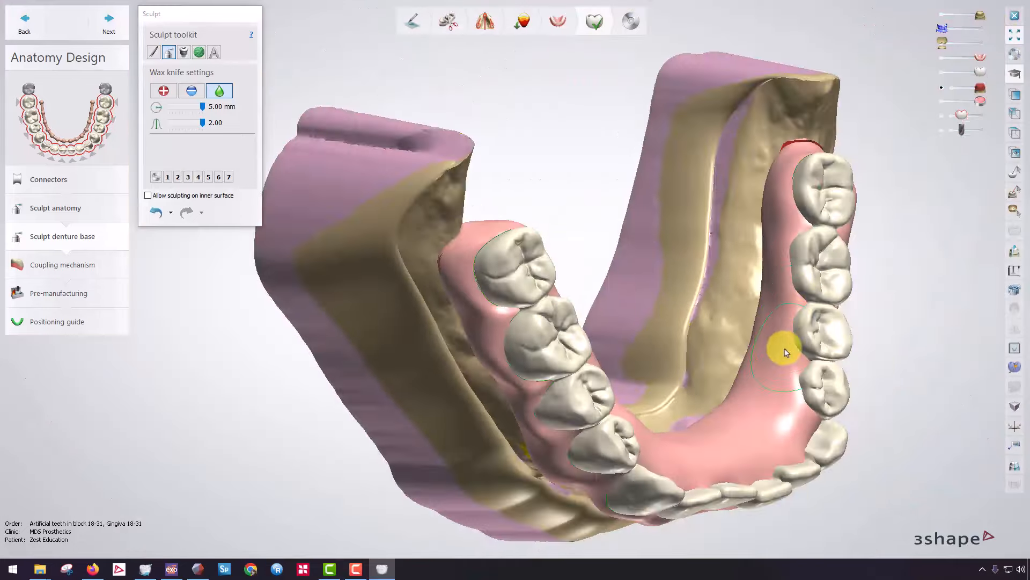
- Morph the right back end of the denture base behind the second molar into a rounded shape with a 5.60 mm radius
right_click_drag(785, 352, 388, 241)
left_click(153, 52)
mouse_move(432, 213)
right_mouse_down()
mouse_move(490, 211)
mouse_move(510, 306)
mouse_move(520, 240)
mouse_move(469, 170)
mouse_move(462, 274)
right_mouse_up()
left_click_drag(463, 334, 458, 313)
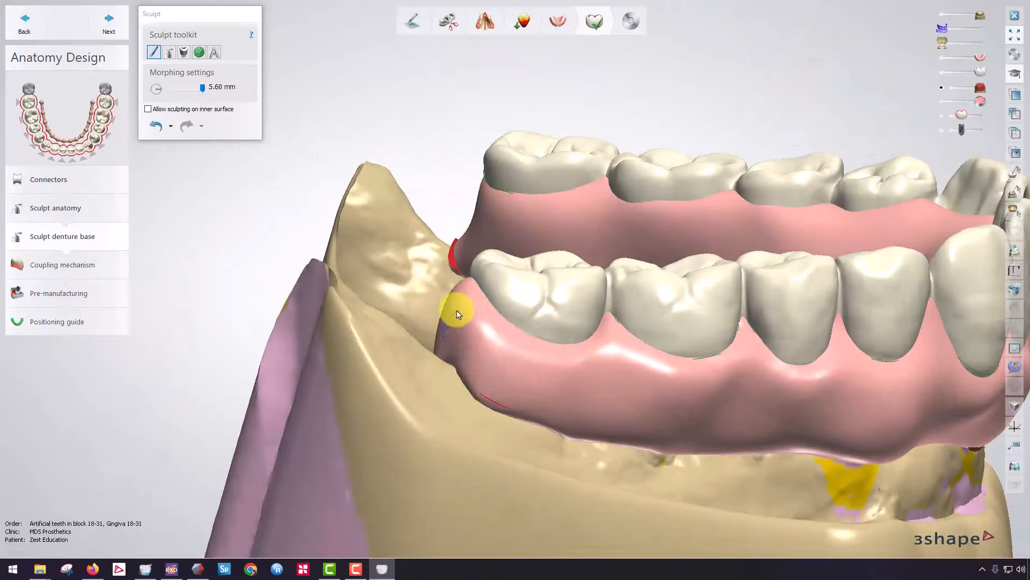
right_click_drag(521, 378, 462, 364)
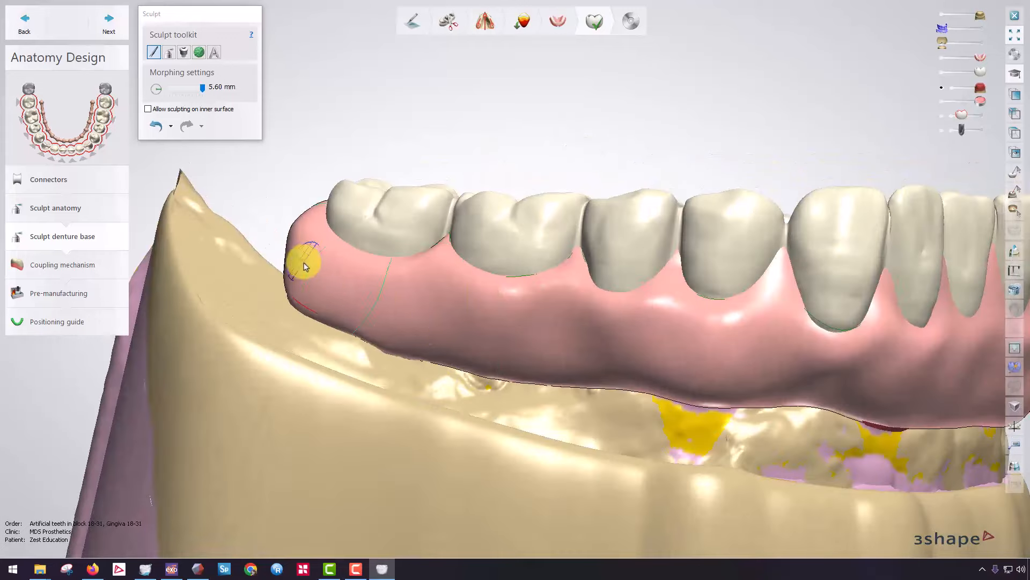
- Morph the left back end of the denture base behind the second molar fuller and rounder with a 5.60 mm radius
right_click_drag(534, 287, 670, 170)
left_click_drag(670, 171, 653, 226)
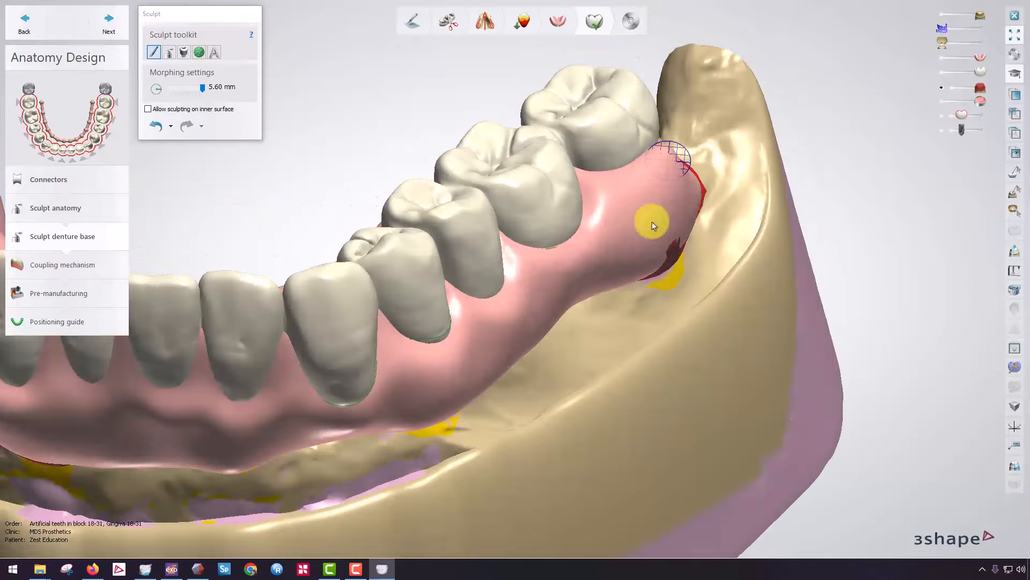
right_click_drag(680, 212, 646, 214)
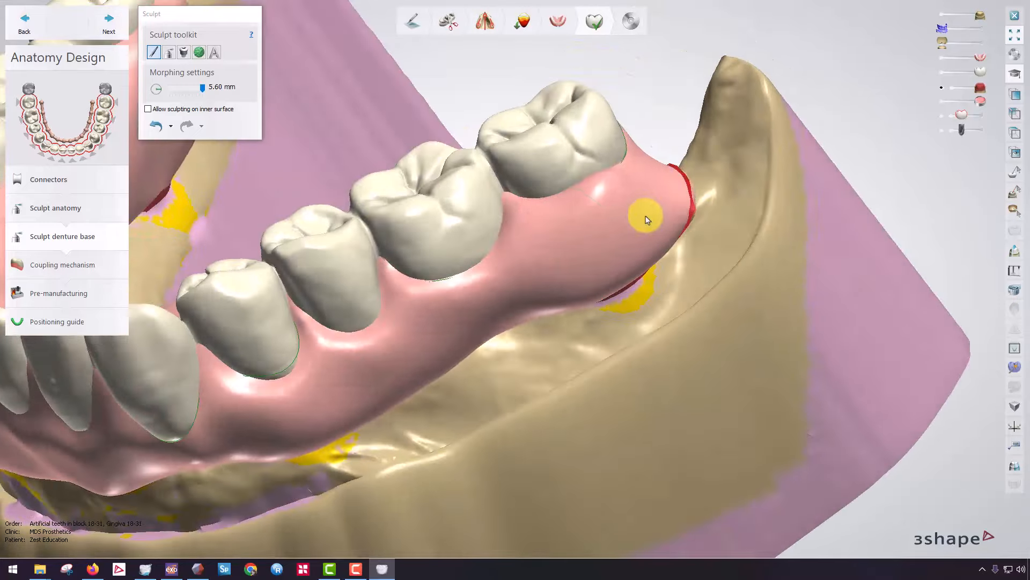
right_click_drag(662, 145, 411, 189)
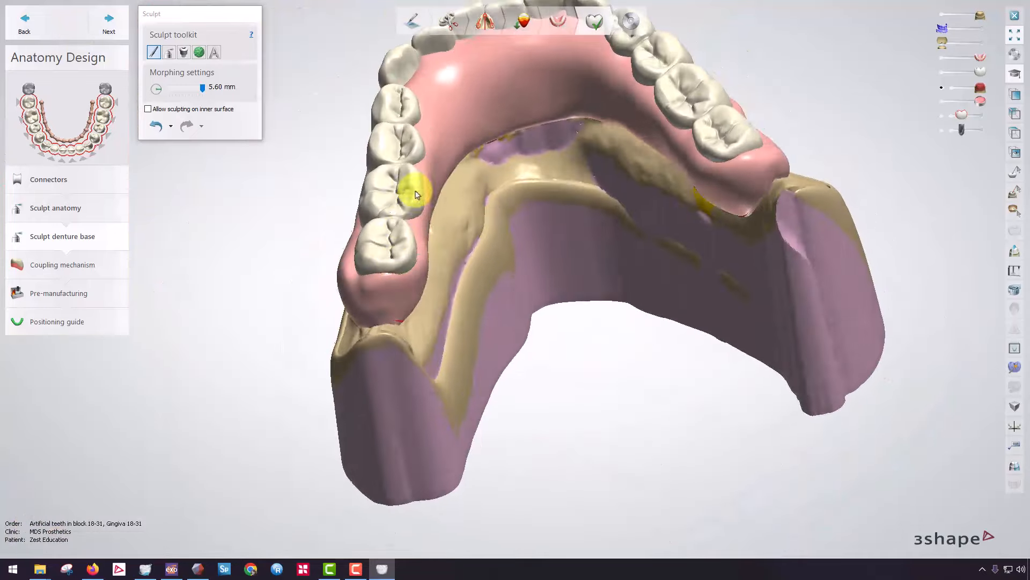
scroll(402, 248, "up", 5)
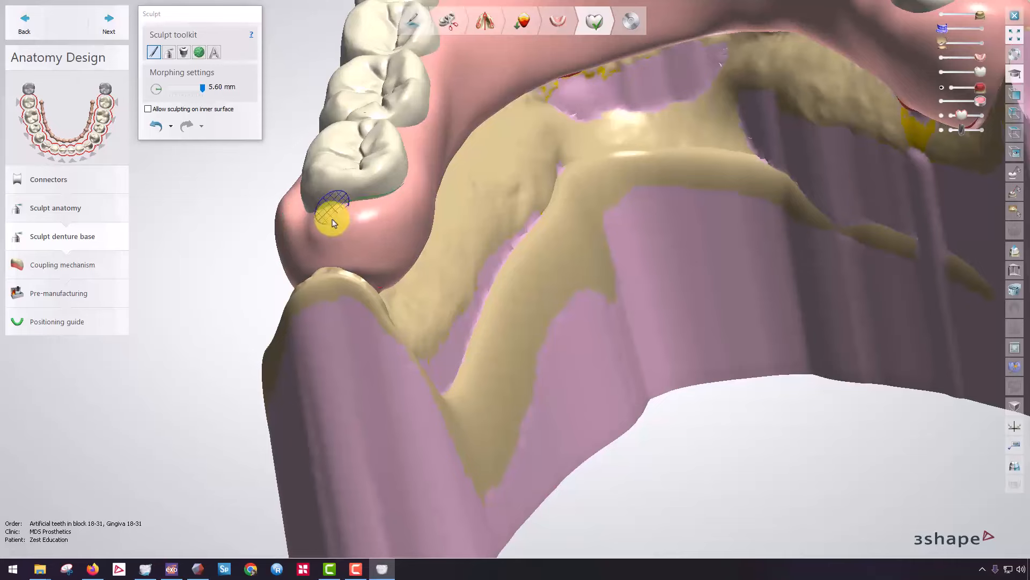
mouse_move(334, 218)
right_mouse_down()
mouse_move(391, 280)
mouse_move(672, 218)
mouse_move(736, 177)
mouse_move(798, 184)
right_mouse_up()
scroll(528, 246, "down", 3)
scroll(769, 186, "up", 4)
middle_click_drag(768, 182, 765, 185)
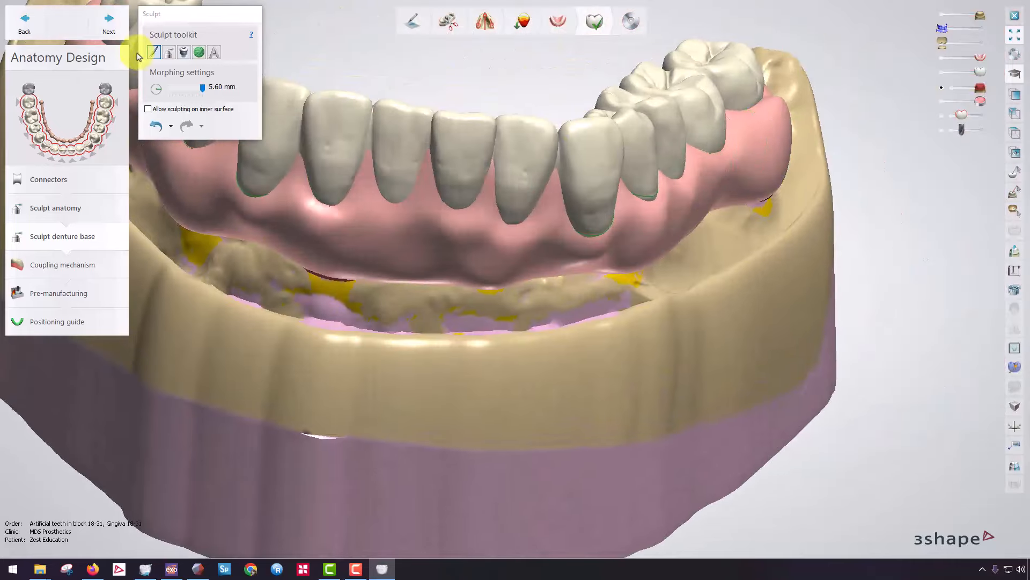
- Contour the left cheek-side surface beside the premolars and molars by morphing at 3.64 mm and 4.62 mm radius
left_click(168, 53)
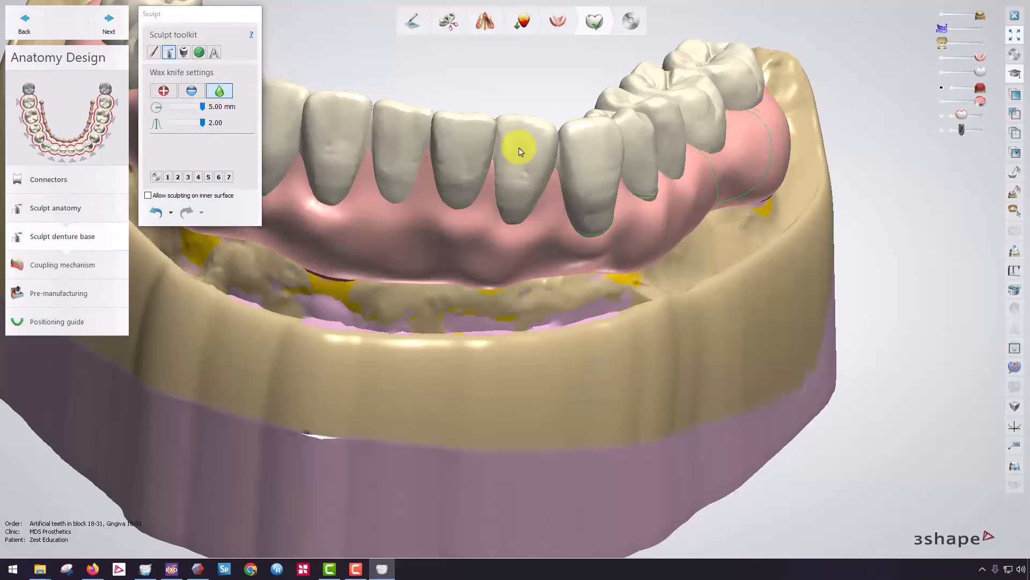
left_click(154, 52)
left_click_drag(194, 87, 188, 87)
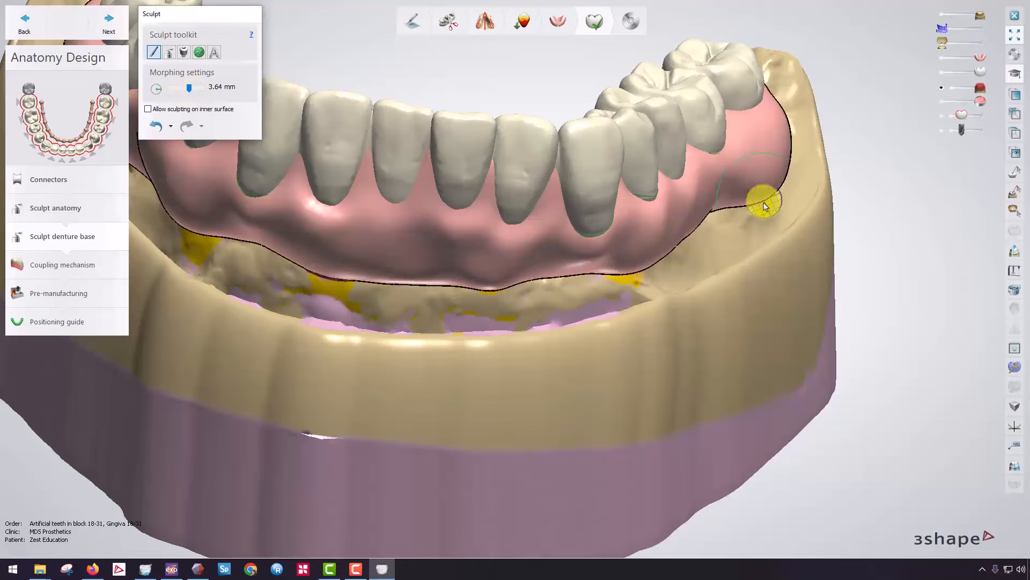
left_click_drag(721, 173, 689, 204)
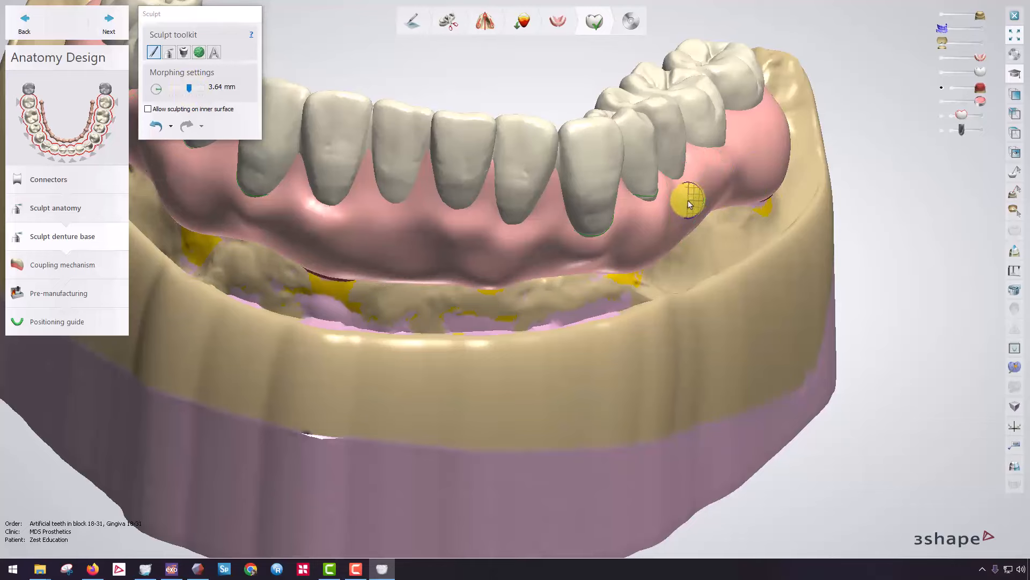
right_click_drag(695, 202, 687, 260)
scroll(697, 231, "up", 2, "shift")
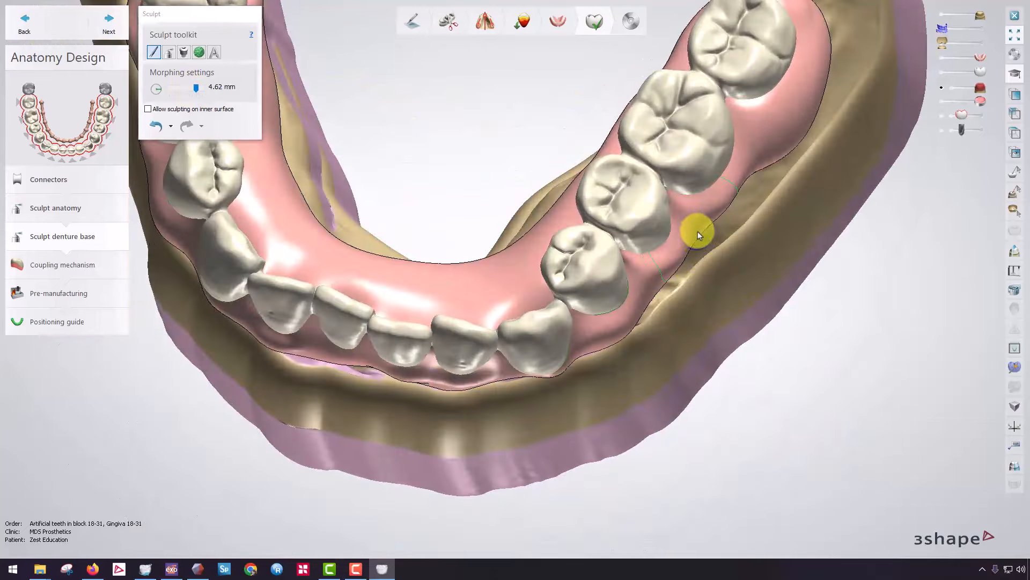
left_click_drag(700, 233, 694, 230)
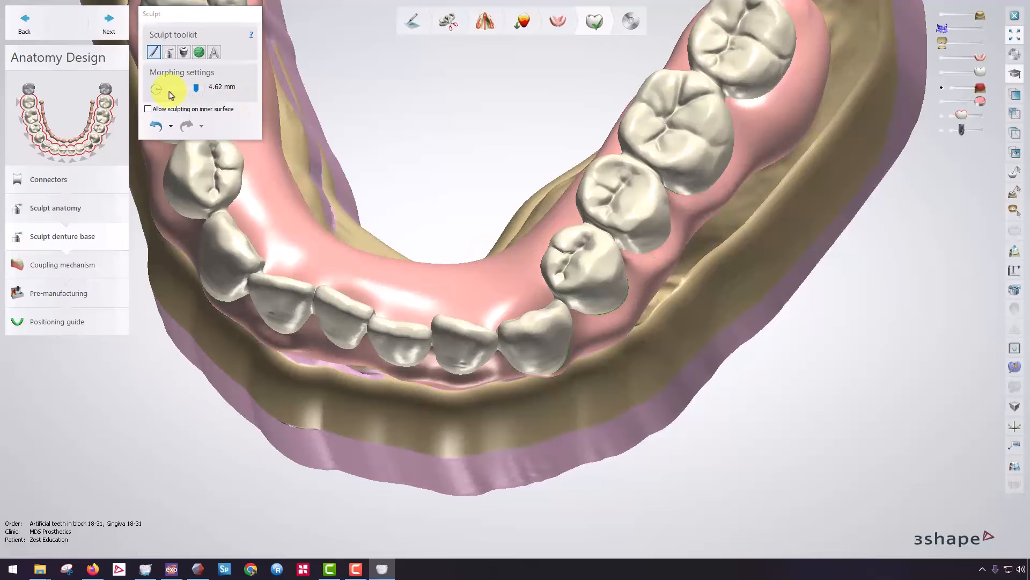
- Reduce the morphing radius to 2.66 mm and shape root contours into the left cheek-side base below the premolars and molars
left_click(191, 88)
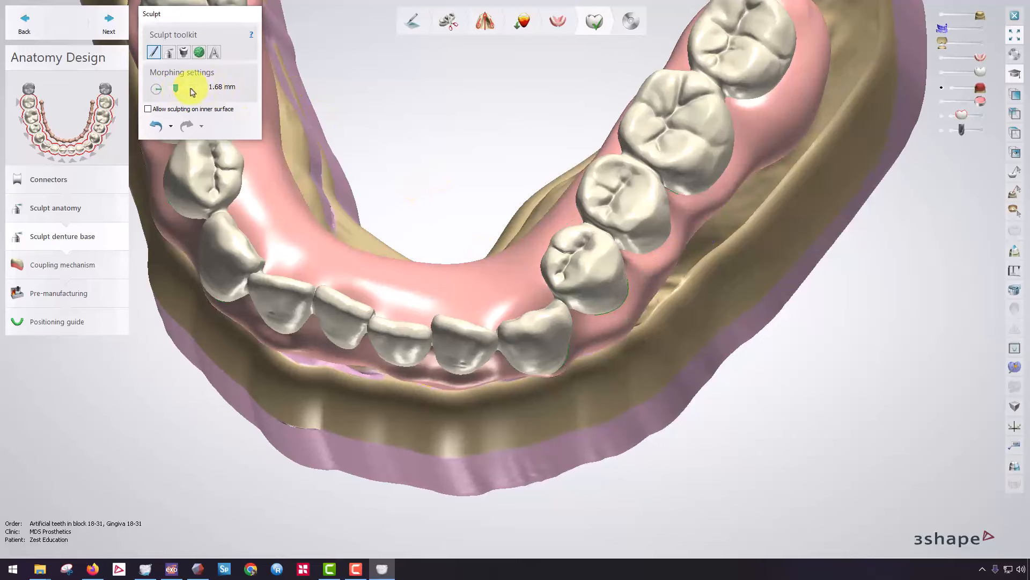
right_click_drag(677, 262, 655, 156)
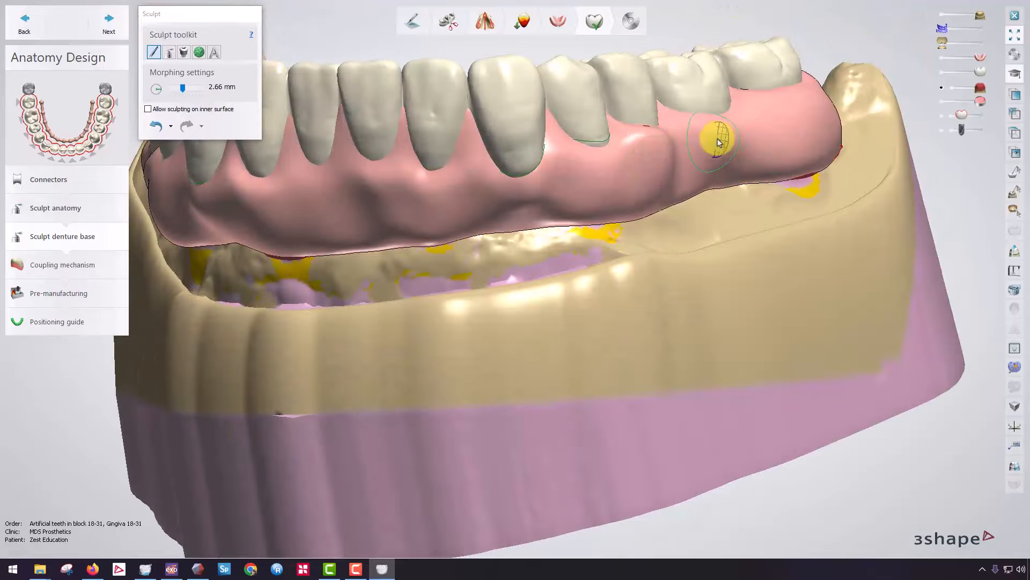
right_click_drag(722, 137, 736, 167)
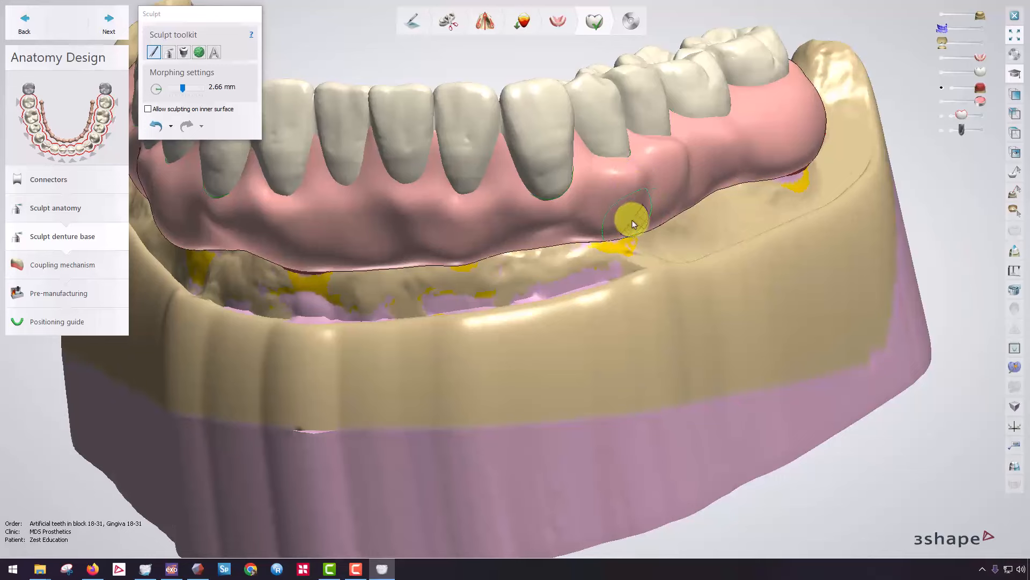
mouse_move(547, 207)
right_mouse_down()
mouse_move(673, 192)
mouse_move(660, 175)
mouse_move(635, 223)
mouse_move(571, 184)
mouse_move(589, 82)
right_mouse_up()
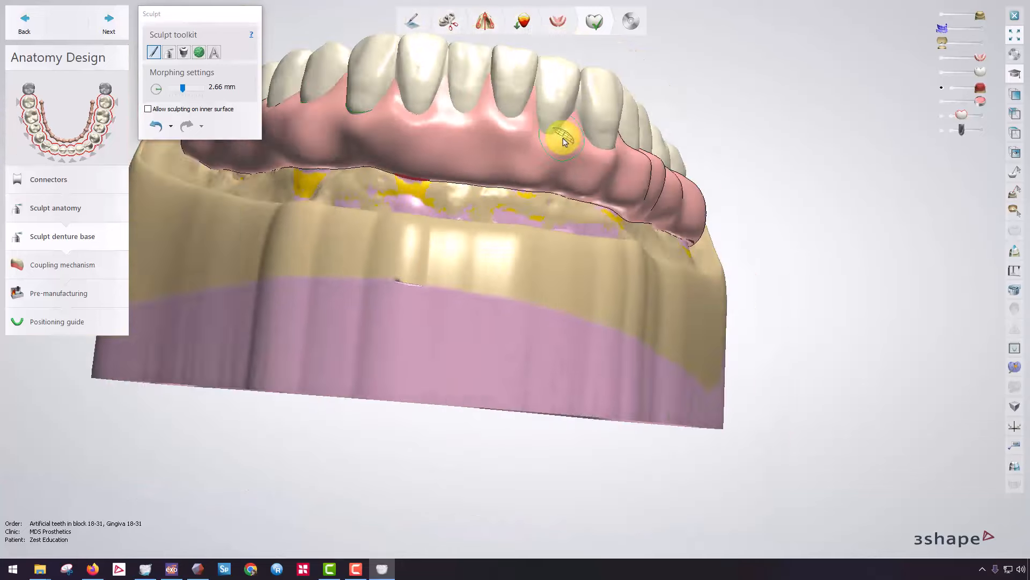
right_click_drag(564, 141, 467, 131)
- Morph root contours into the labial surface of the base below the left canine and incisors with a 2.66 mm radius
middle_click_drag(467, 131, 460, 170)
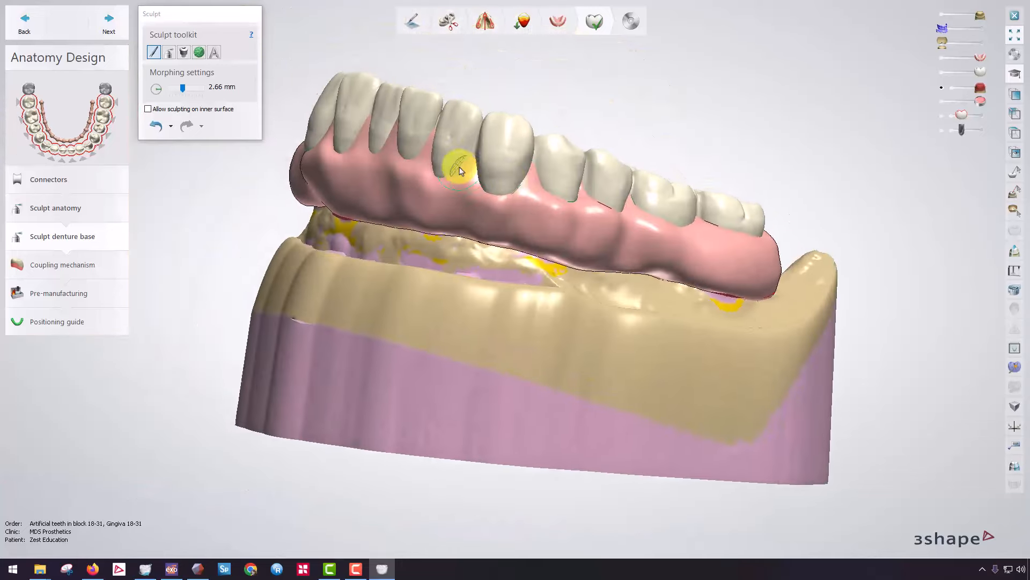
scroll(428, 127, "up", 5)
right_click_drag(417, 179, 558, 173)
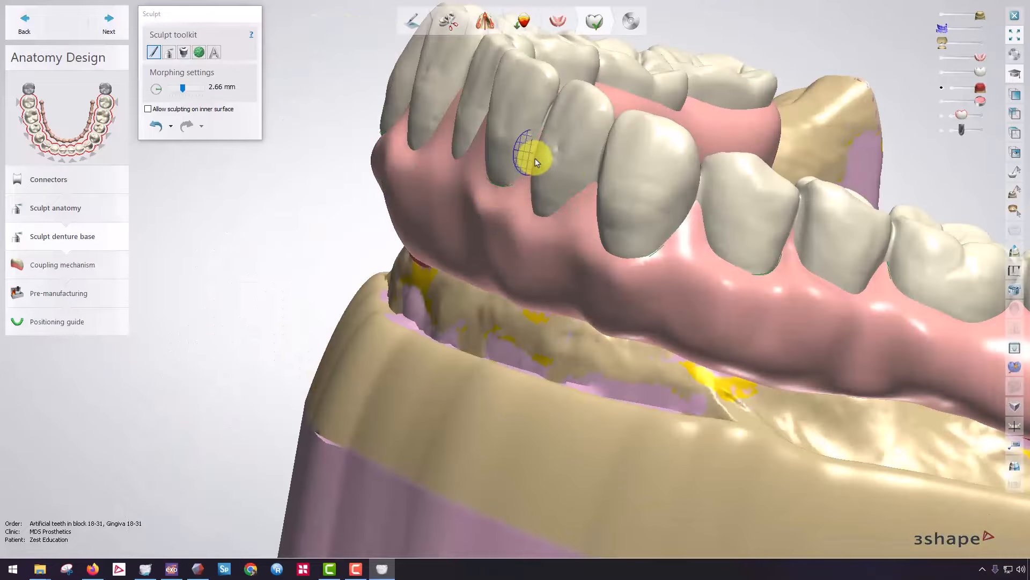
right_click_drag(503, 197, 545, 258)
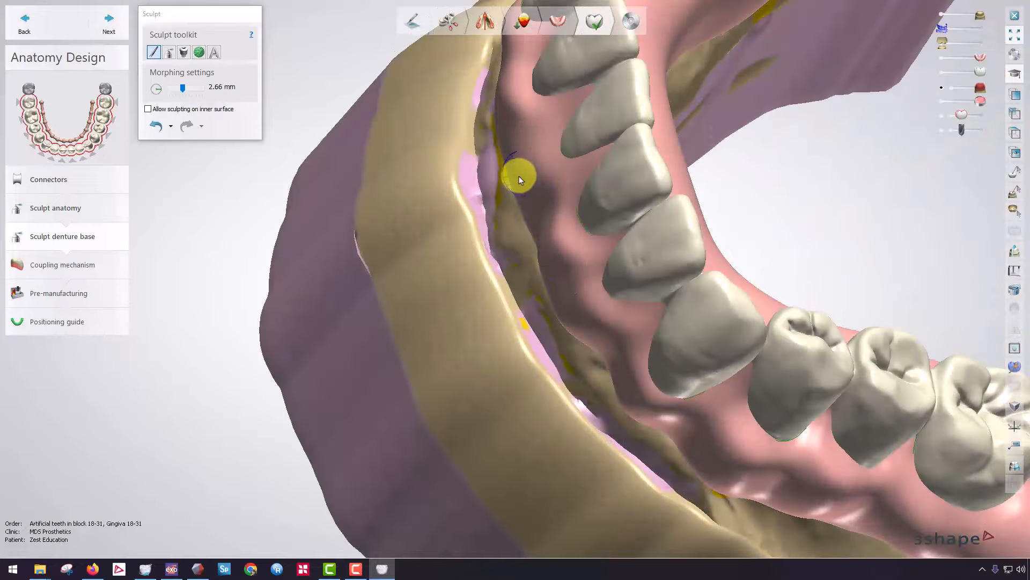
right_click_drag(520, 170, 612, 120)
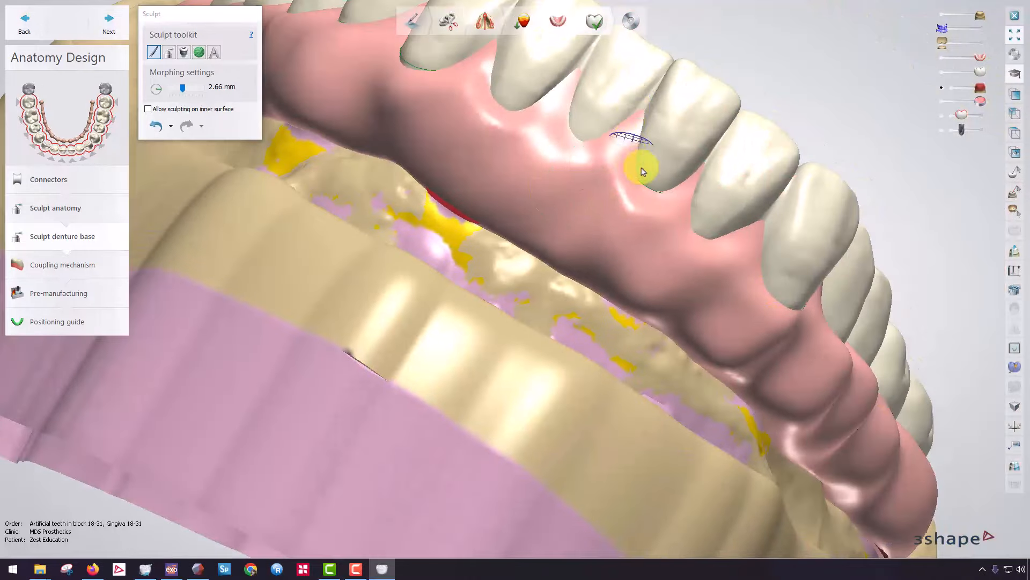
- Shape the labial base below the incisors from the right side by morphing at 2.66 mm radius
scroll(679, 200, "down", 5)
right_click_drag(670, 199, 715, 236)
scroll(719, 231, "up", 5)
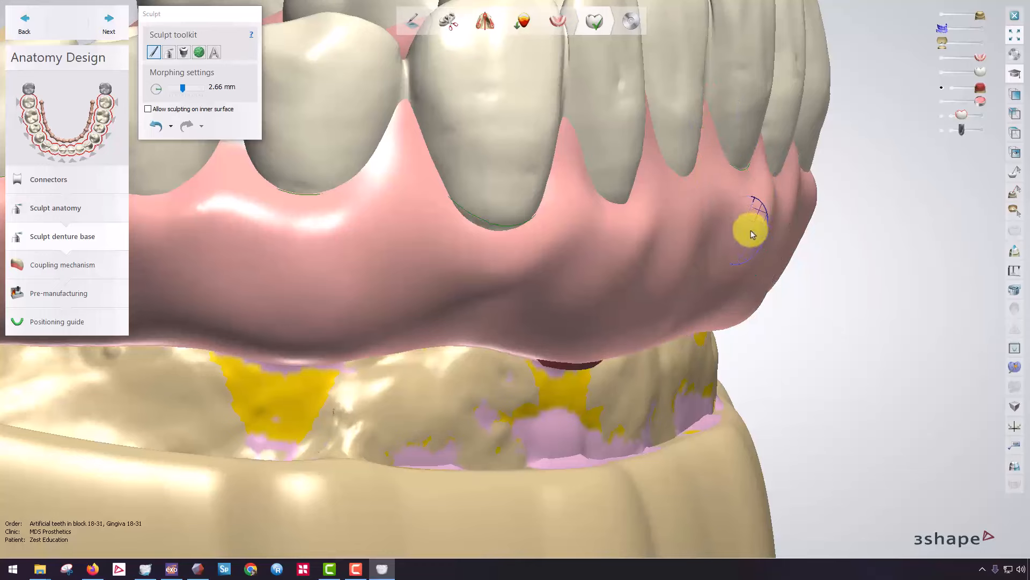
right_click_drag(736, 272, 722, 351)
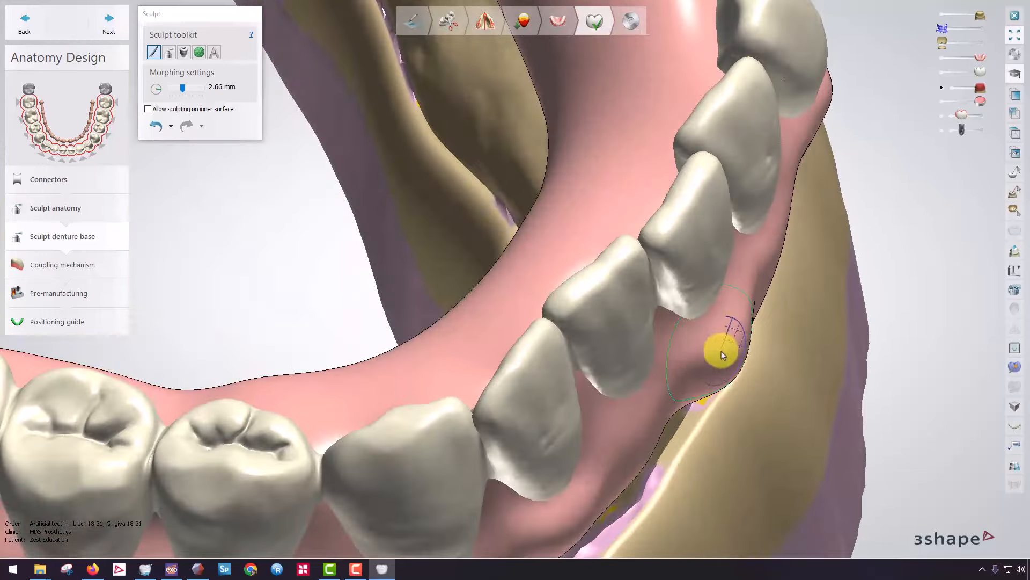
- Detail the labial gingiva below the right incisors by morphing with smaller radii of 1.68 mm and 0.70 mm
mouse_move(736, 311)
right_mouse_down()
mouse_move(621, 230)
mouse_move(662, 202)
mouse_move(637, 207)
mouse_move(605, 237)
mouse_move(631, 239)
mouse_move(580, 304)
mouse_move(589, 301)
right_mouse_up()
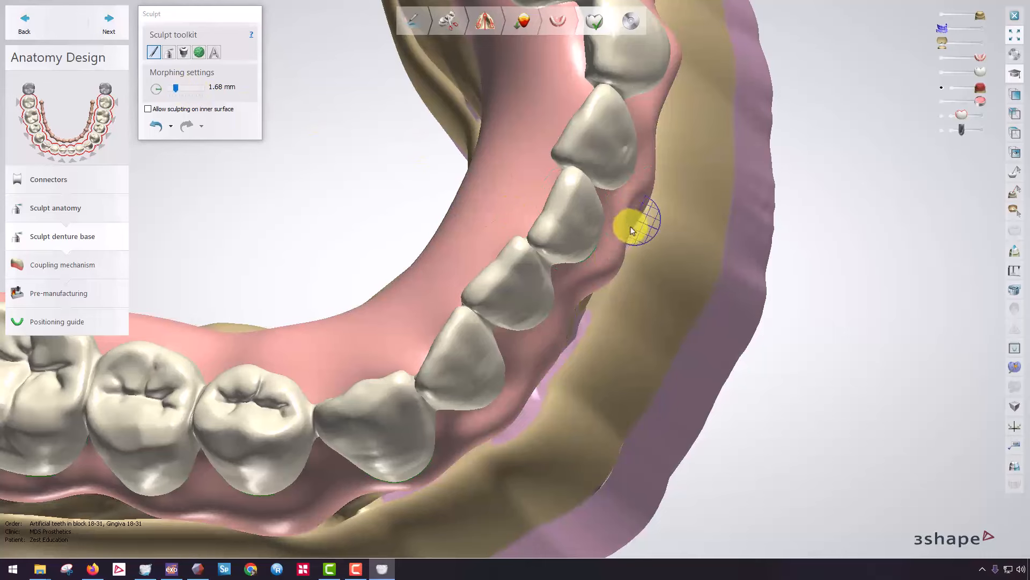
mouse_move(631, 226)
right_mouse_down()
mouse_move(615, 234)
mouse_move(553, 346)
mouse_move(579, 299)
right_mouse_up()
scroll(607, 228, "down", 3, "shift")
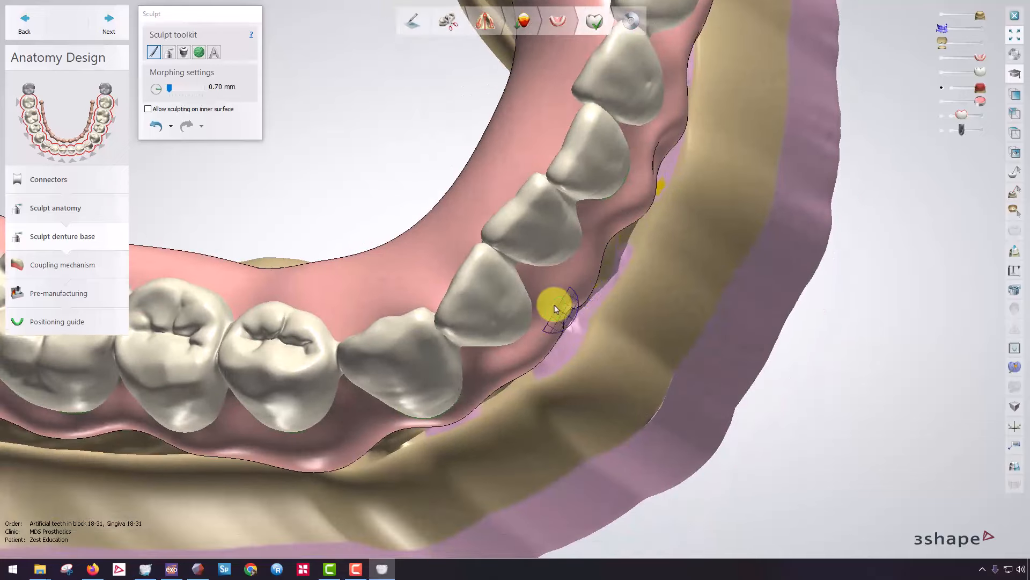
left_click(556, 299)
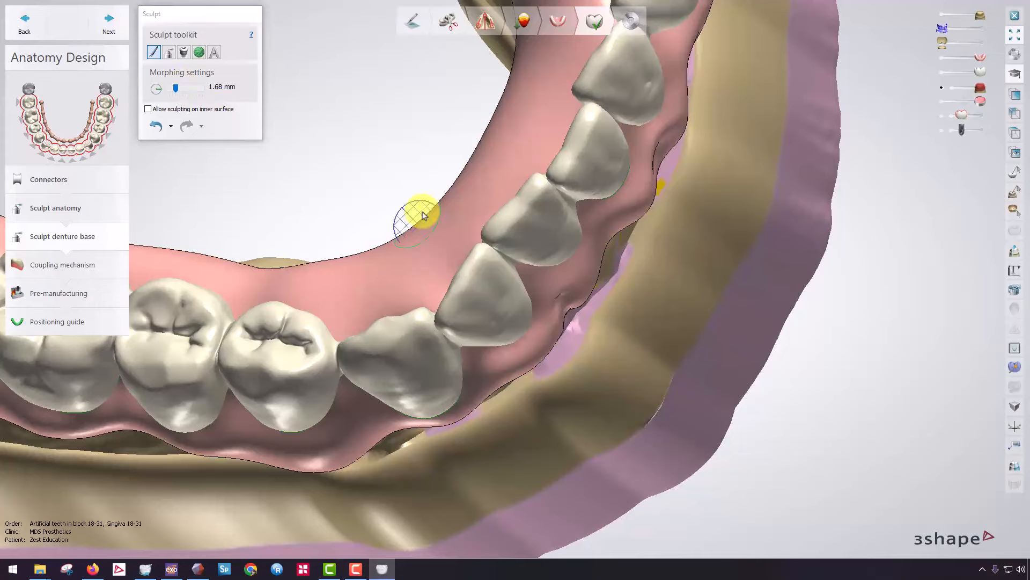
right_click_drag(424, 215, 546, 170)
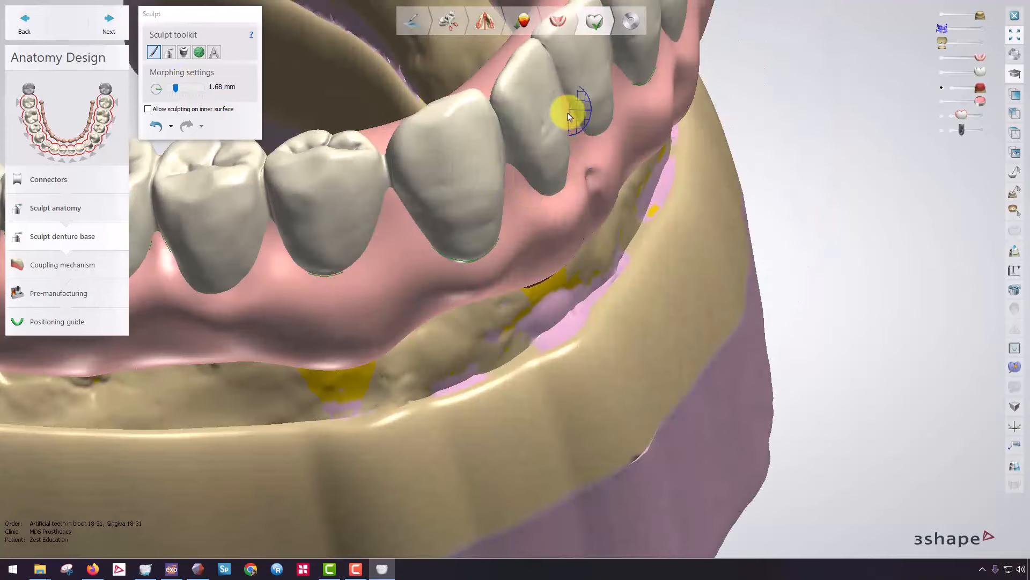
- Smooth the labial gingiva below the incisors with the wax knife at a 5.00 mm radius and 2.00 strength
left_click(183, 53)
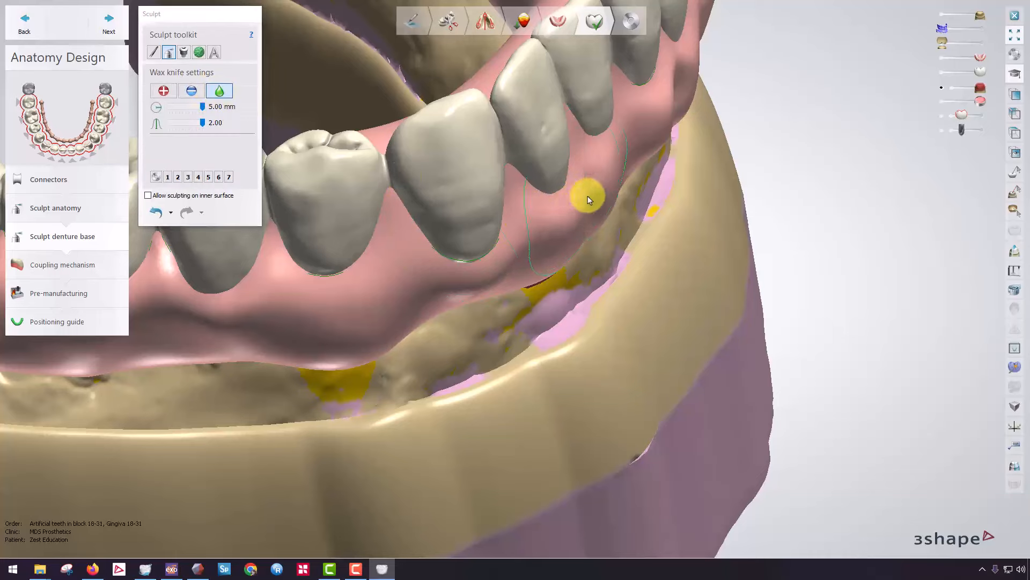
mouse_move(533, 167)
right_mouse_down()
mouse_move(610, 115)
mouse_move(542, 232)
right_mouse_up()
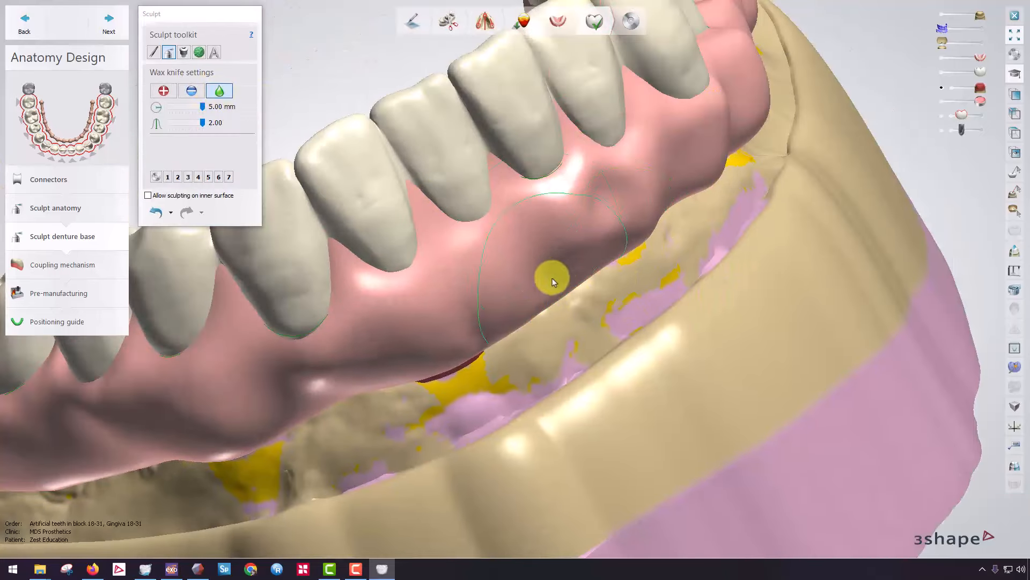
right_click_drag(689, 171, 540, 223)
scroll(671, 185, "up", 3)
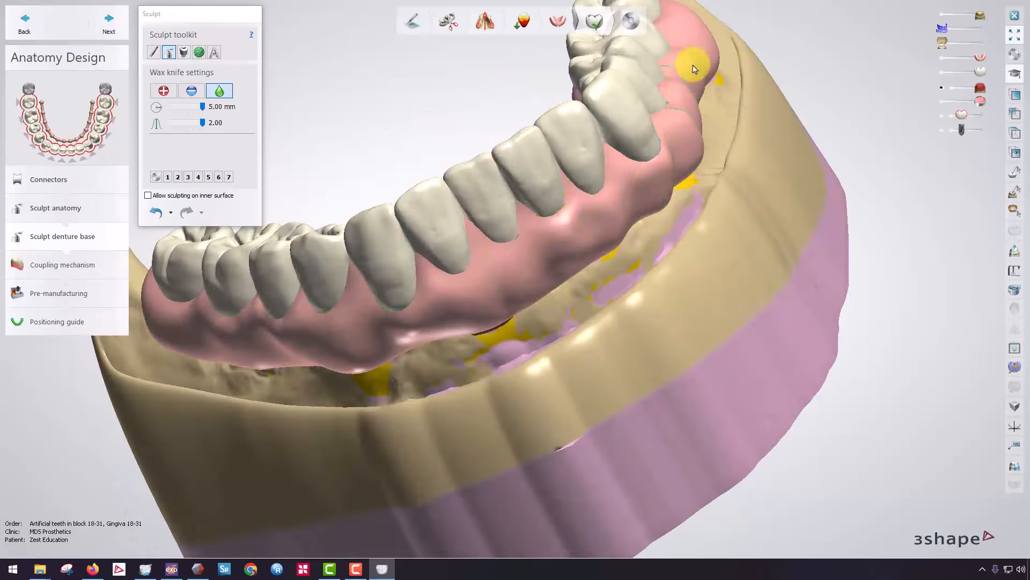
scroll(586, 184, "down", 3)
right_click_drag(586, 184, 439, 262)
scroll(374, 277, "up", 4)
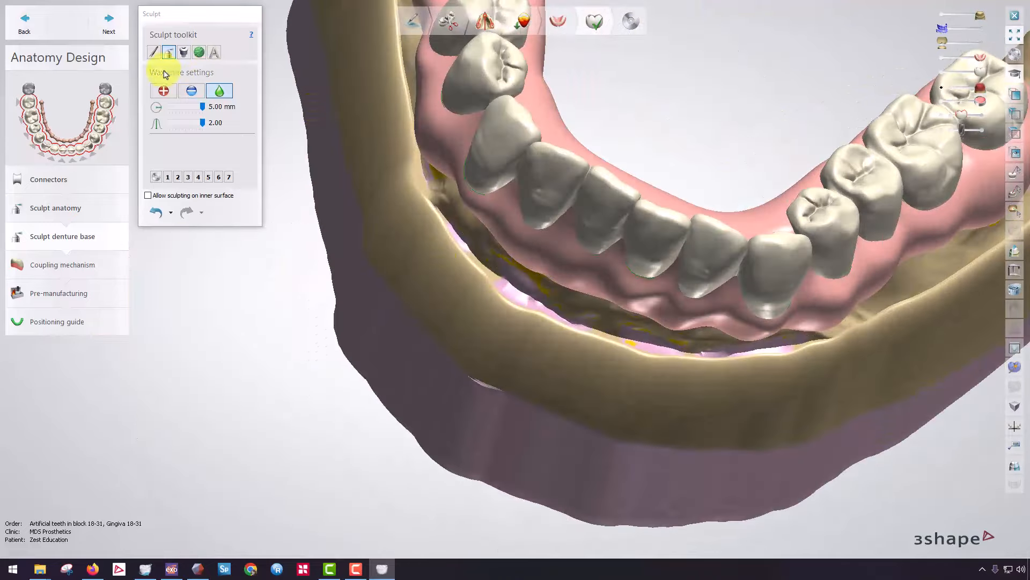
- Morph root contours into the cheek-side base below the canine, premolars and molars on the patient's right with a 2.66 mm radius
left_click(154, 52)
right_click_drag(384, 184, 395, 114)
scroll(474, 152, "up", 4)
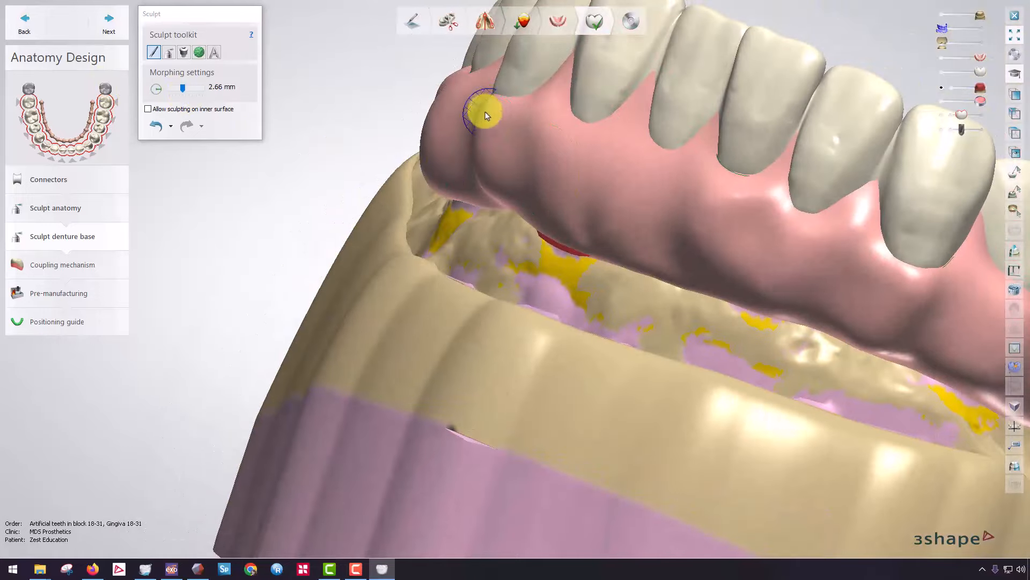
right_click_drag(486, 115, 443, 132)
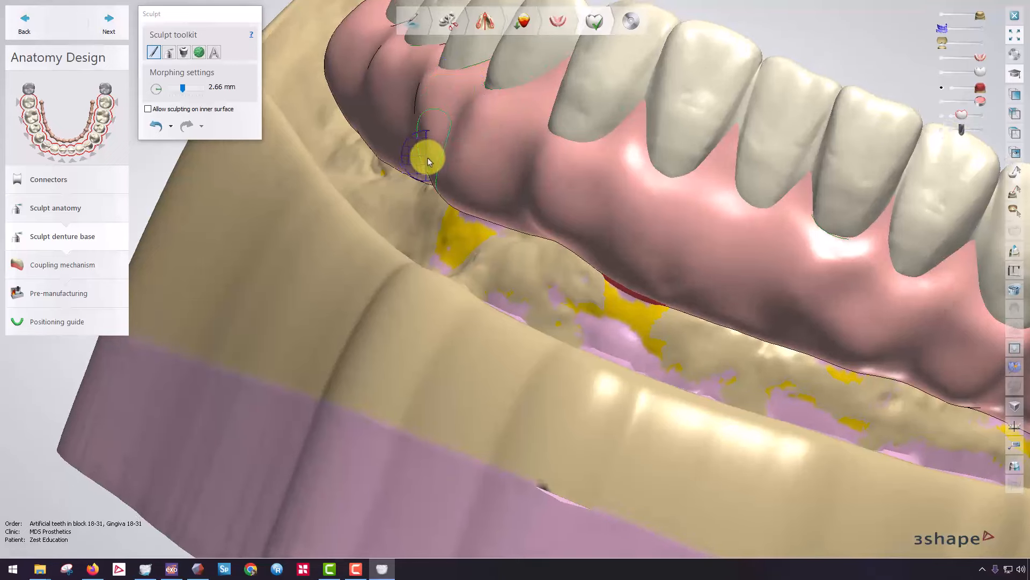
right_click_drag(435, 165, 460, 199)
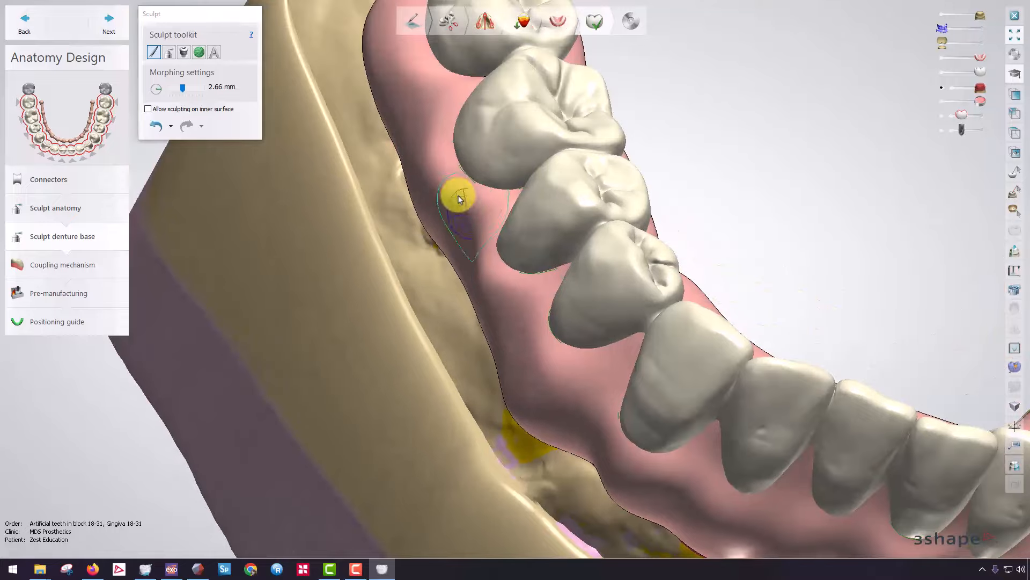
right_click_drag(414, 102, 554, 231)
right_click_drag(663, 276, 569, 252)
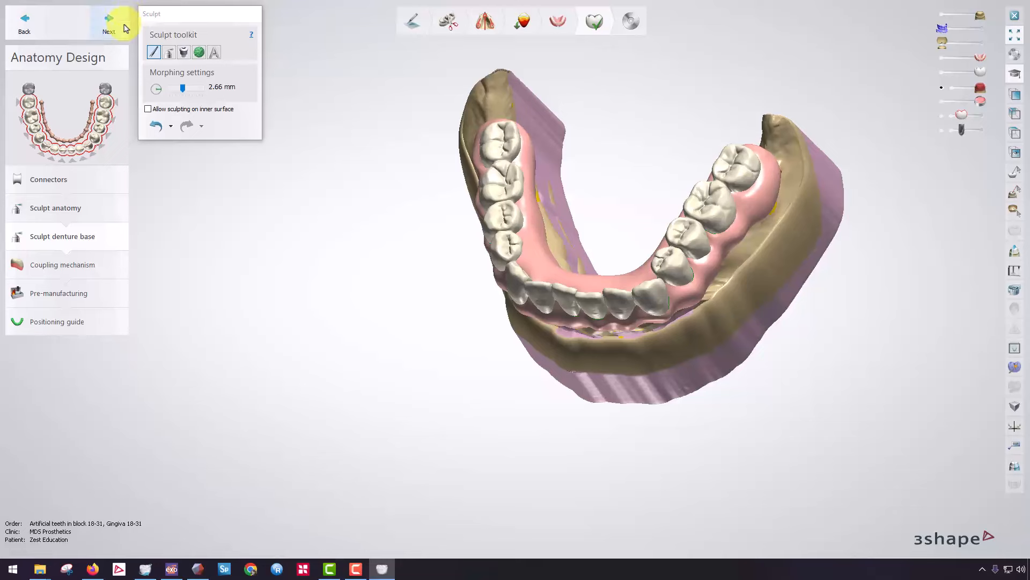
- Finish sculpting, advance to the coupling mechanism stage, and make the denture base translucent to examine the abutments beneath it
left_click(122, 27)
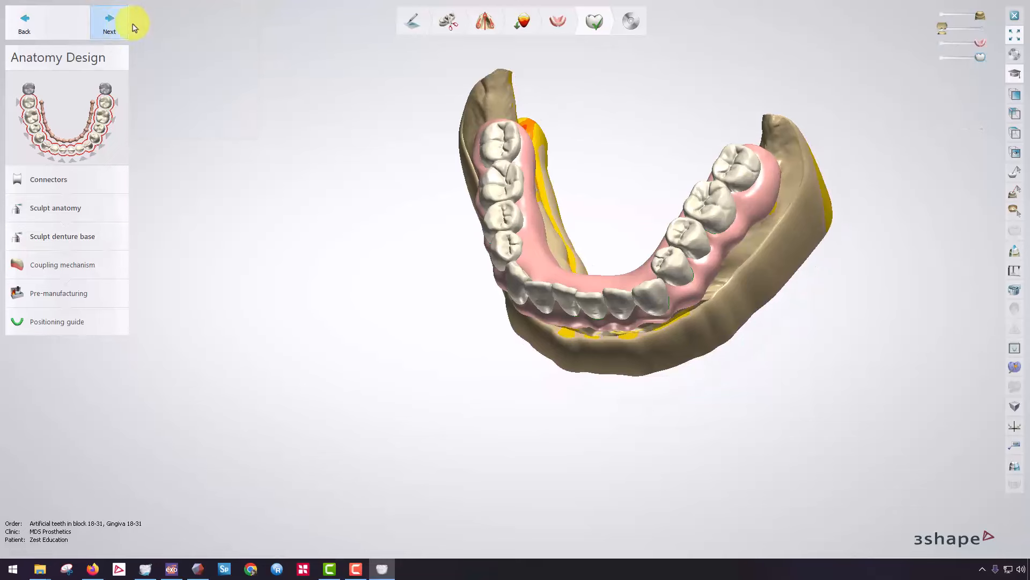
right_click_drag(510, 243, 617, 273)
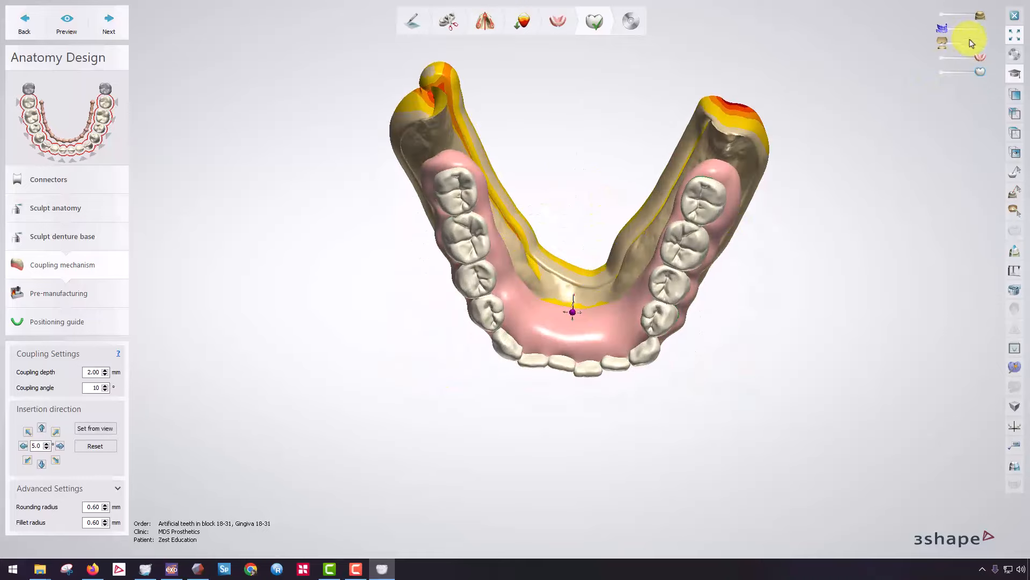
right_click_drag(971, 43, 812, 85)
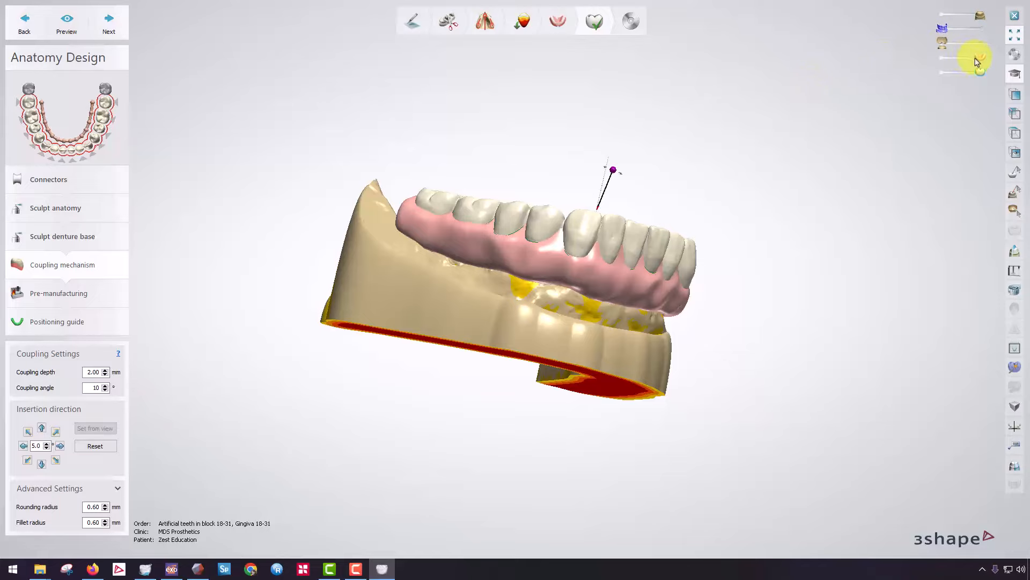
scroll(506, 258, "up", 4)
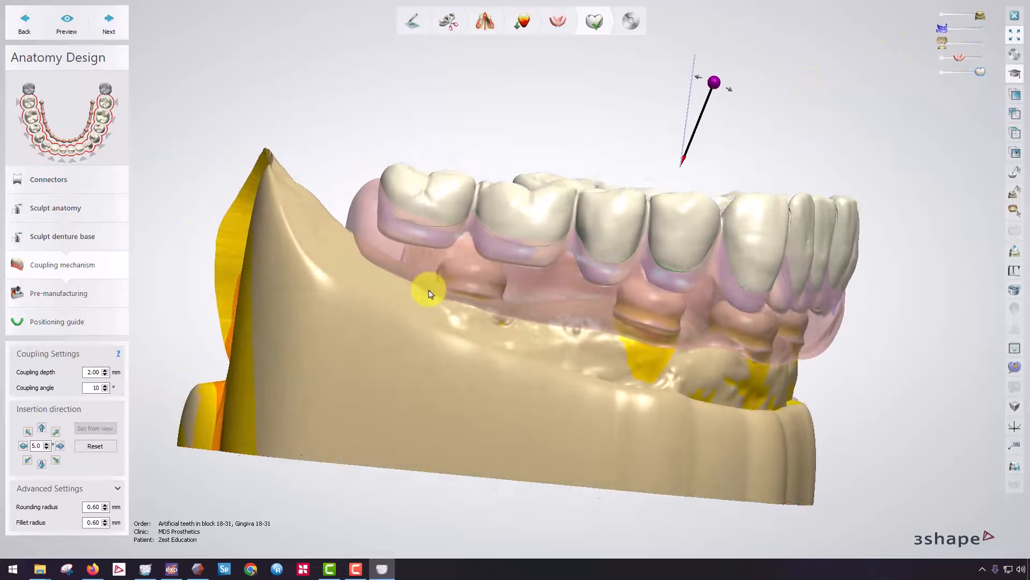
mouse_move(634, 340)
right_mouse_down()
mouse_move(603, 322)
mouse_move(517, 315)
mouse_move(504, 257)
mouse_move(549, 235)
mouse_move(637, 239)
mouse_move(627, 282)
mouse_move(610, 292)
mouse_move(621, 258)
mouse_move(570, 252)
mouse_move(510, 276)
mouse_move(602, 309)
mouse_move(598, 246)
right_mouse_up()
left_click(1013, 75)
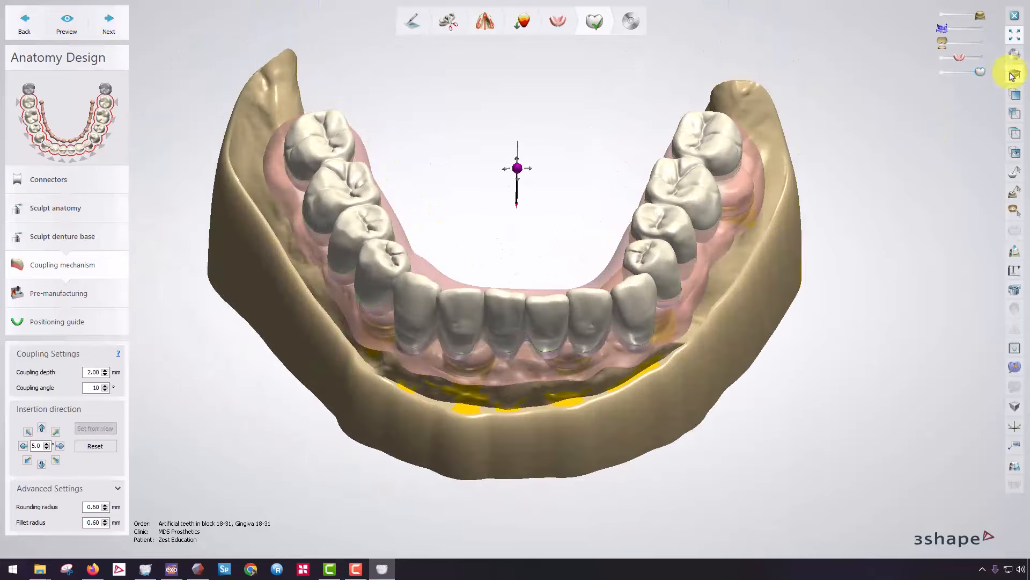
- Check the base with the teeth hidden, restore both to full opacity, and preview the coupling mechanism
left_click_drag(960, 74, 978, 58)
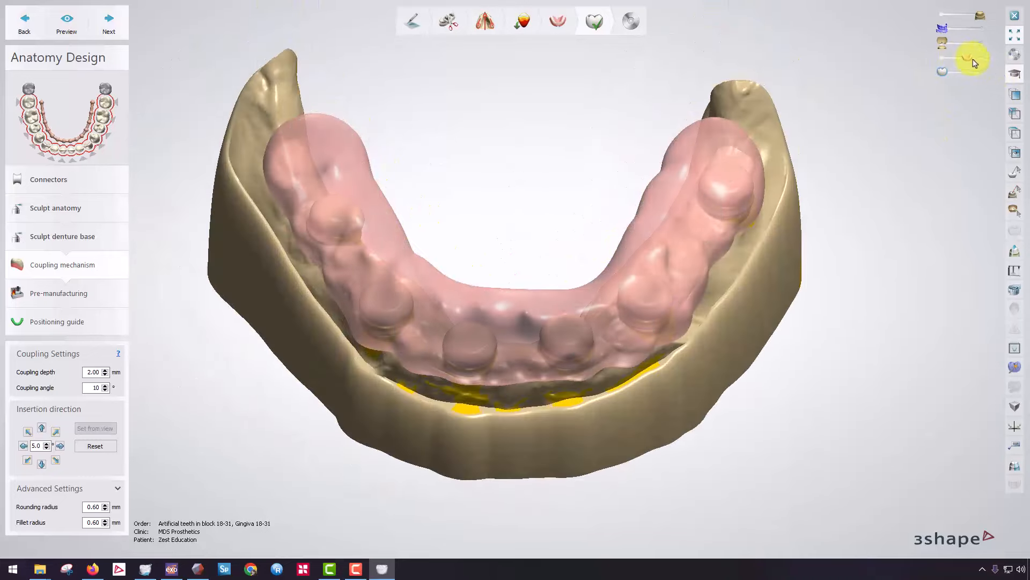
right_click_drag(716, 258, 731, 206)
left_click_drag(943, 71, 981, 71)
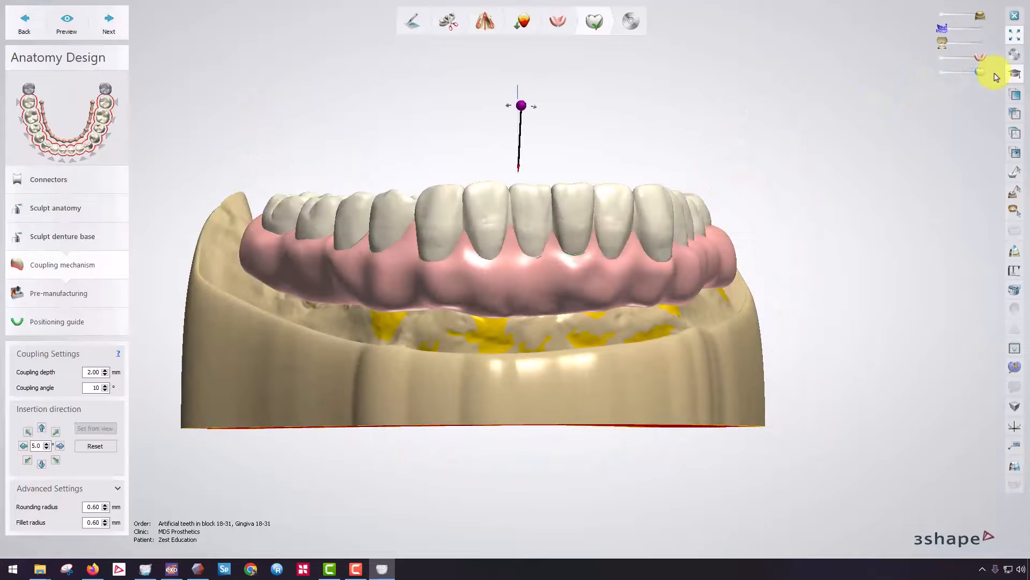
right_click_drag(482, 235, 559, 279)
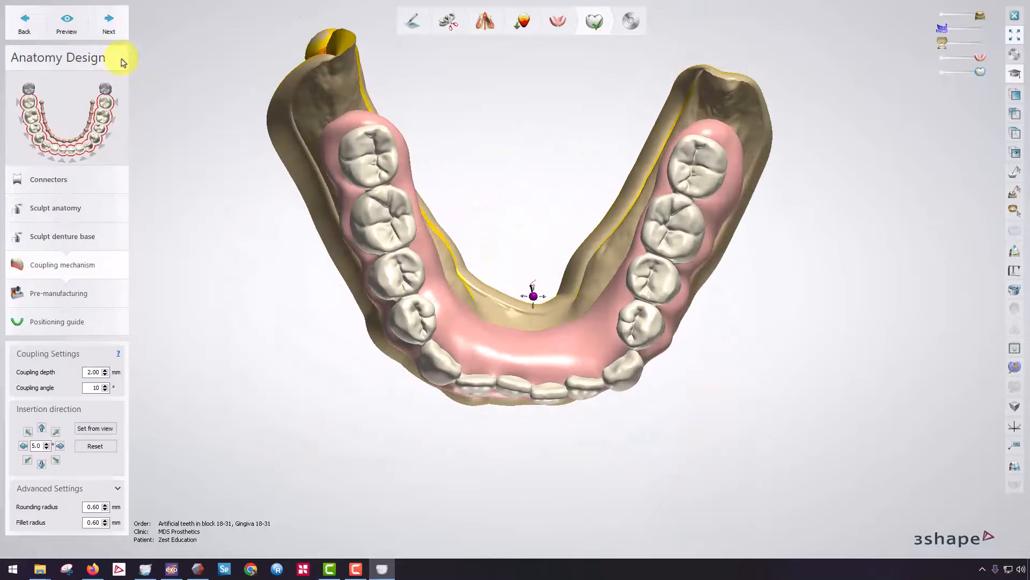
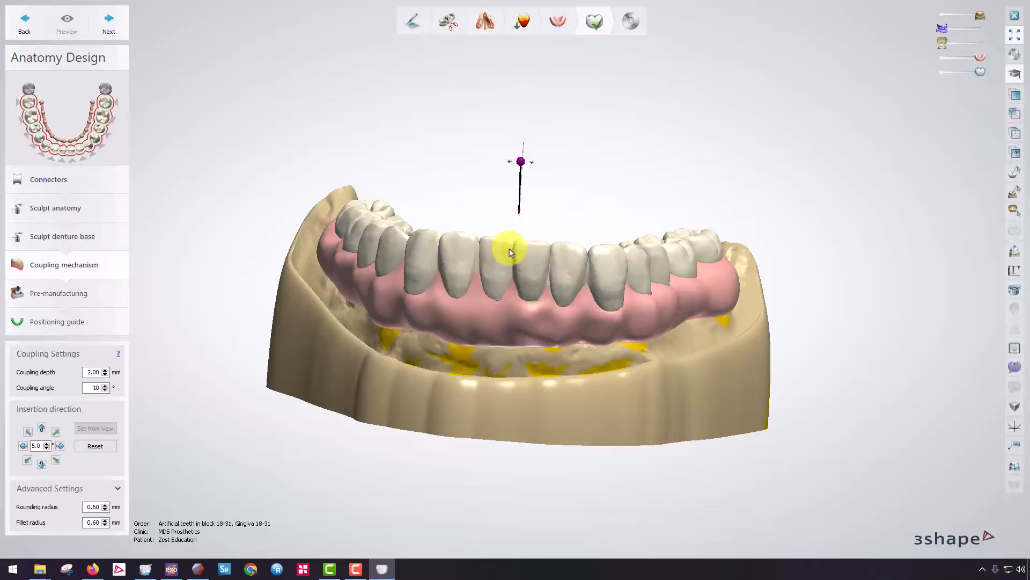
right_click_drag(516, 247, 134, 80)
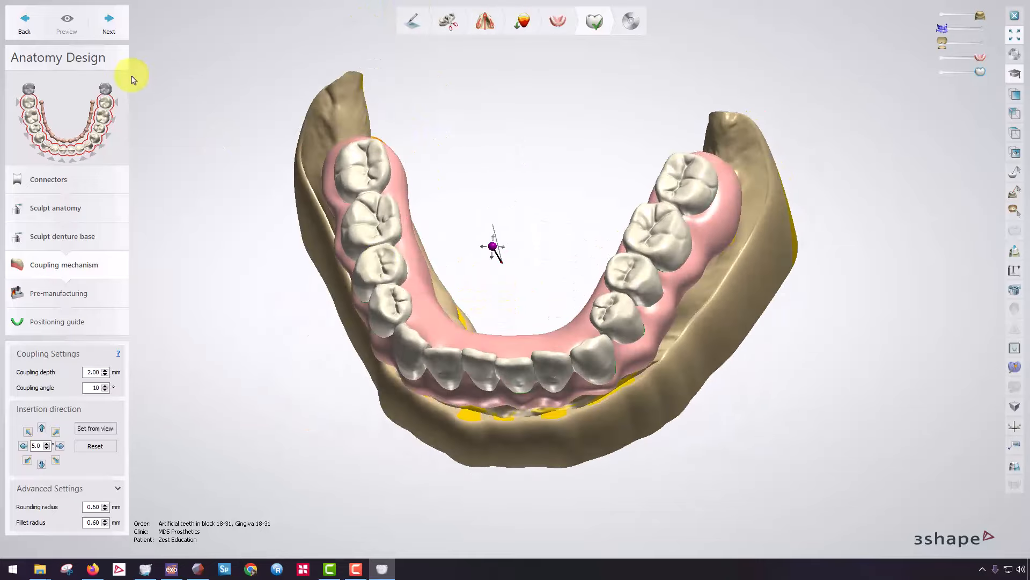
- Proceed to pre-manufacturing, turn off drill compensation for the tooth pockets, and preview the cut gingiva
left_click(109, 22)
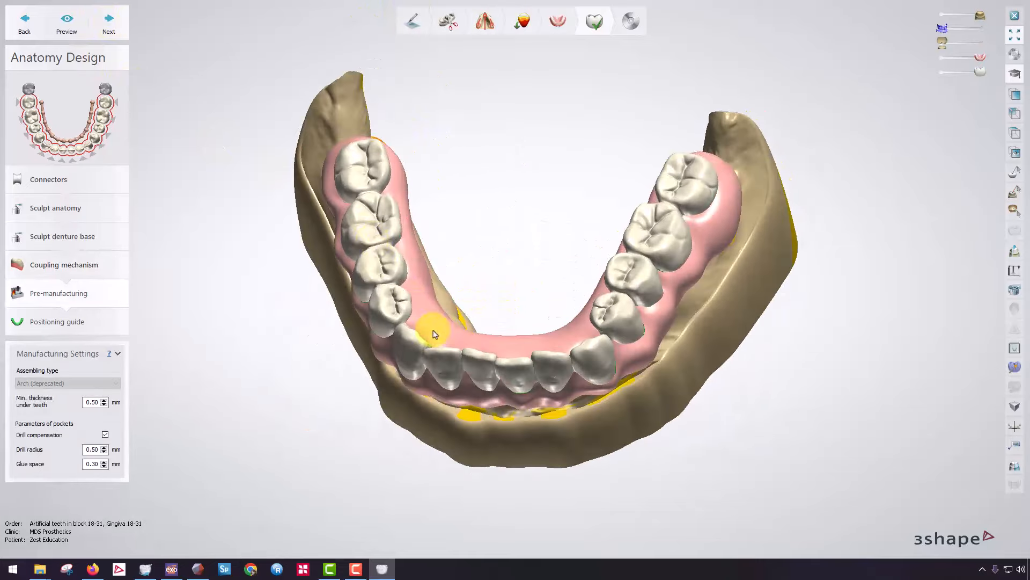
right_click_drag(435, 334, 490, 349)
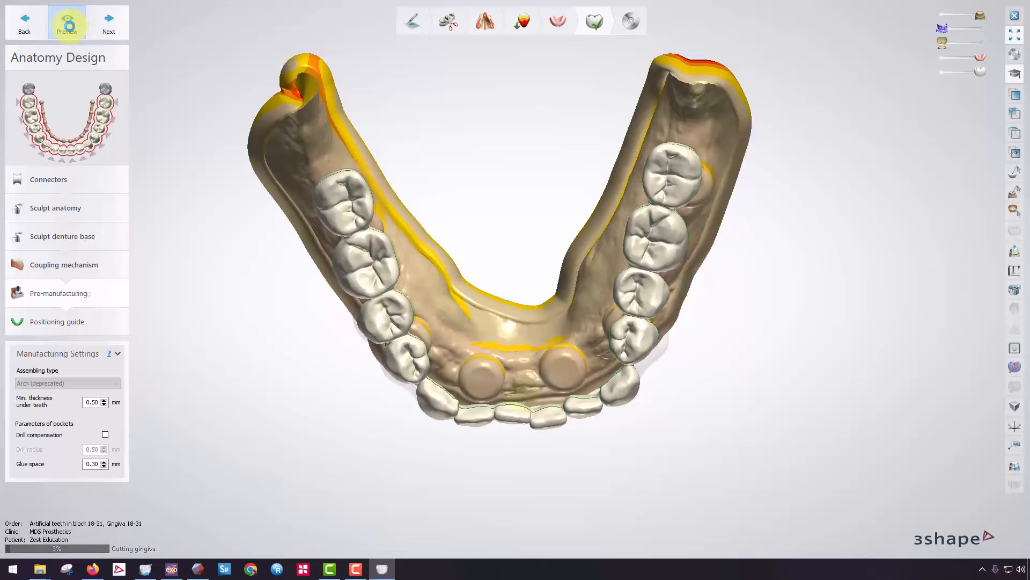
right_click_drag(527, 448, 506, 279)
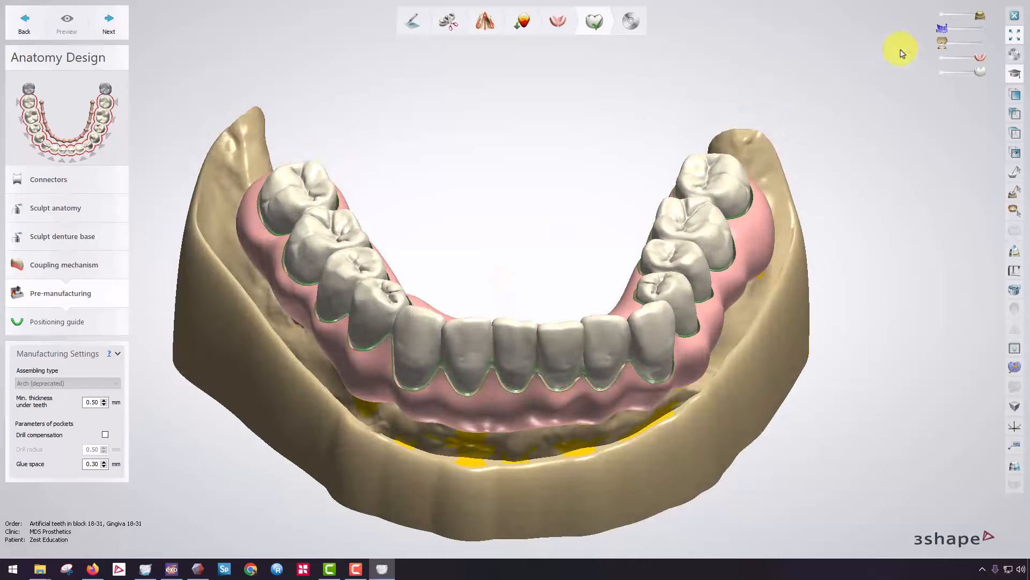
- Hide the teeth and the lower model to examine the pockets cut into the denture base
left_click_drag(976, 74, 940, 77)
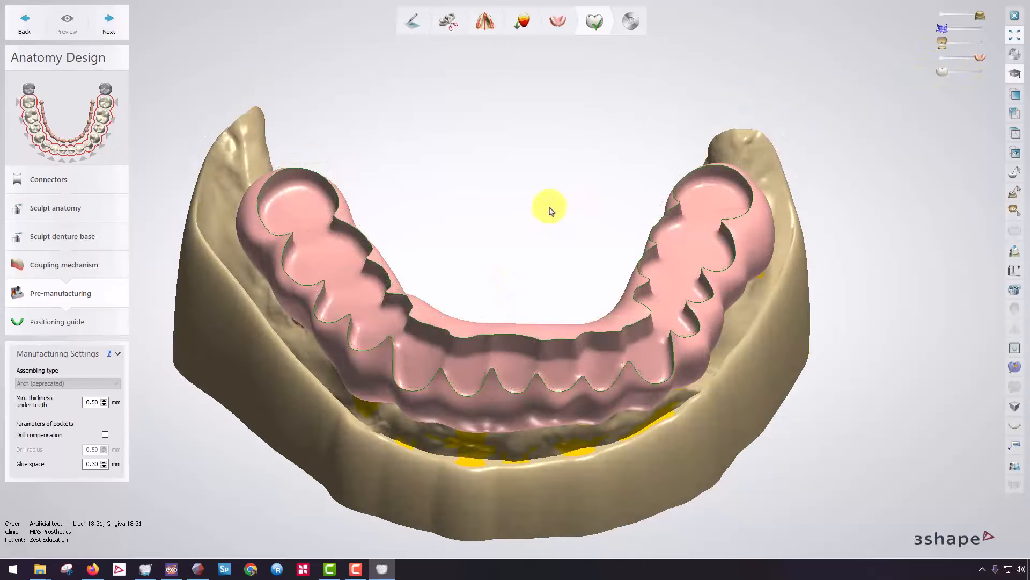
right_click_drag(551, 211, 542, 231)
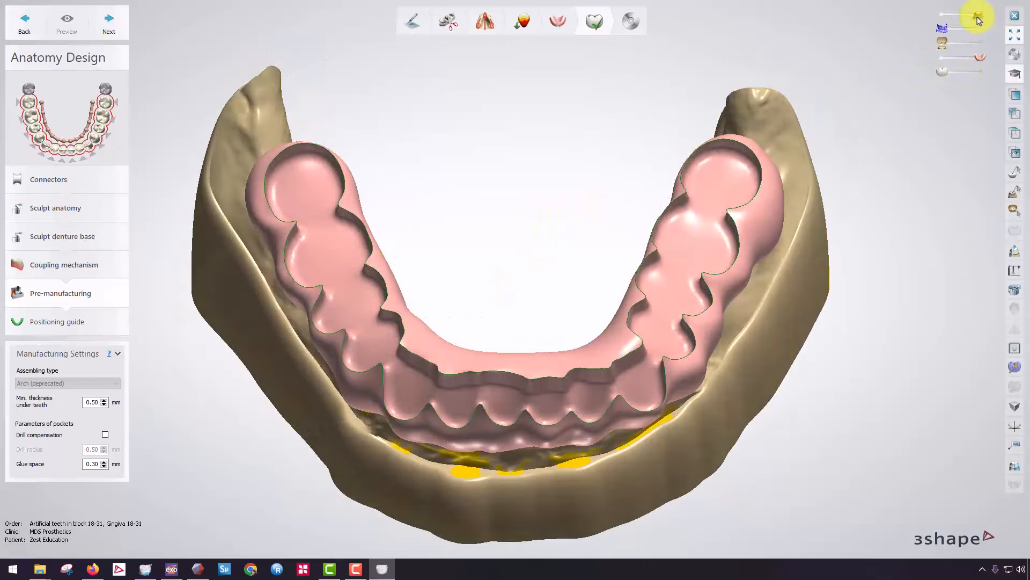
left_click_drag(978, 19, 941, 16)
right_click_drag(649, 292, 795, 74)
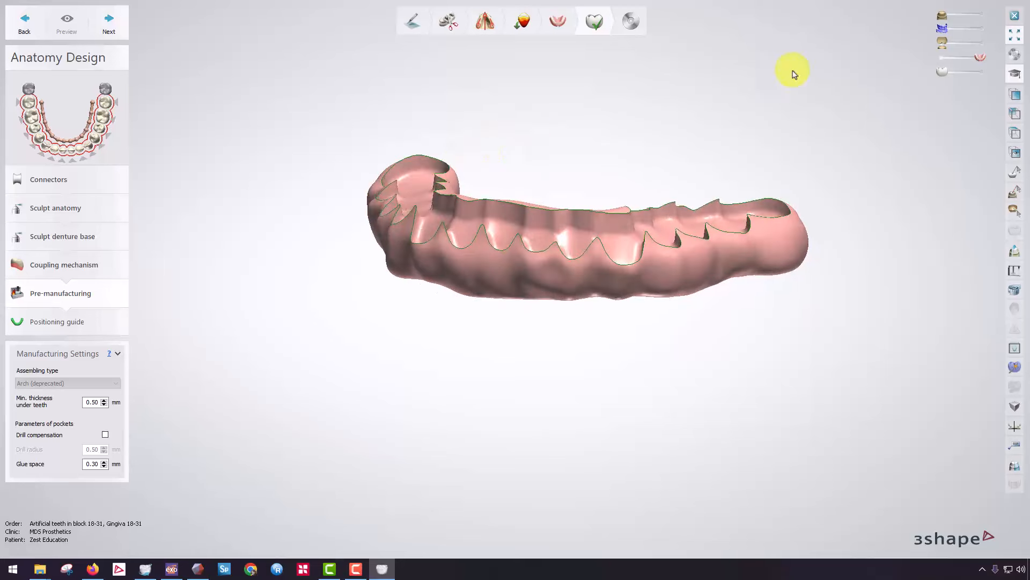
- Examine the tooth arch on its own with the base hidden, and restore the base to full opacity
left_click_drag(953, 71, 979, 73)
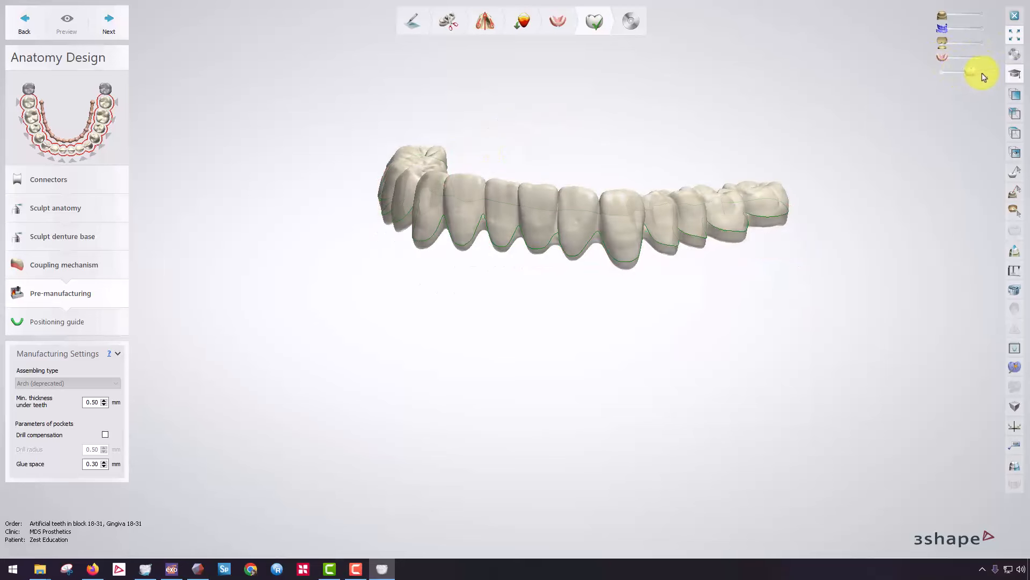
right_click_drag(640, 271, 733, 178)
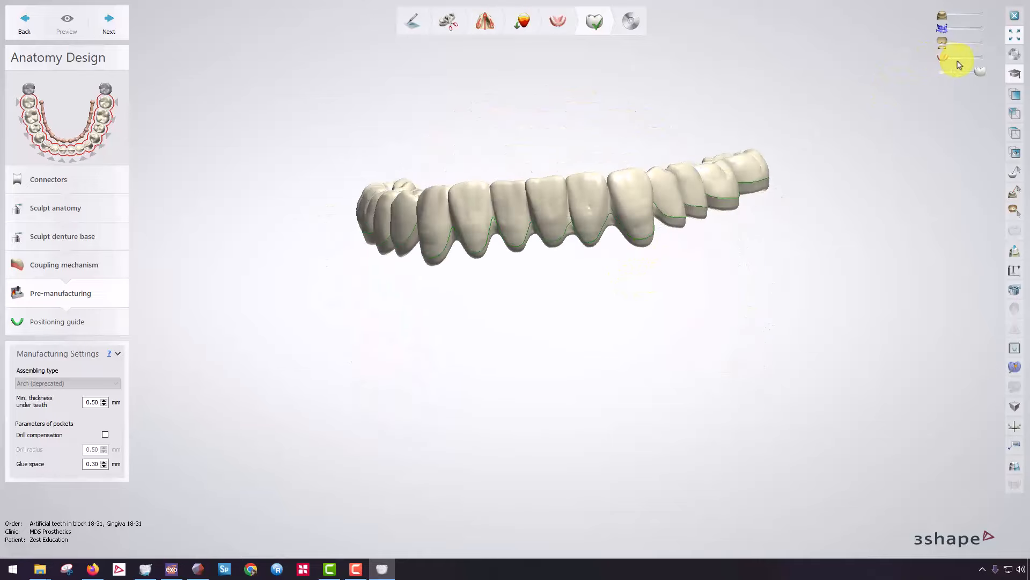
left_click_drag(959, 61, 990, 59)
- Examine the abutment recesses on the underside of the base and the fit of the tooth arch in the gingiva
right_click_drag(639, 204, 650, 174)
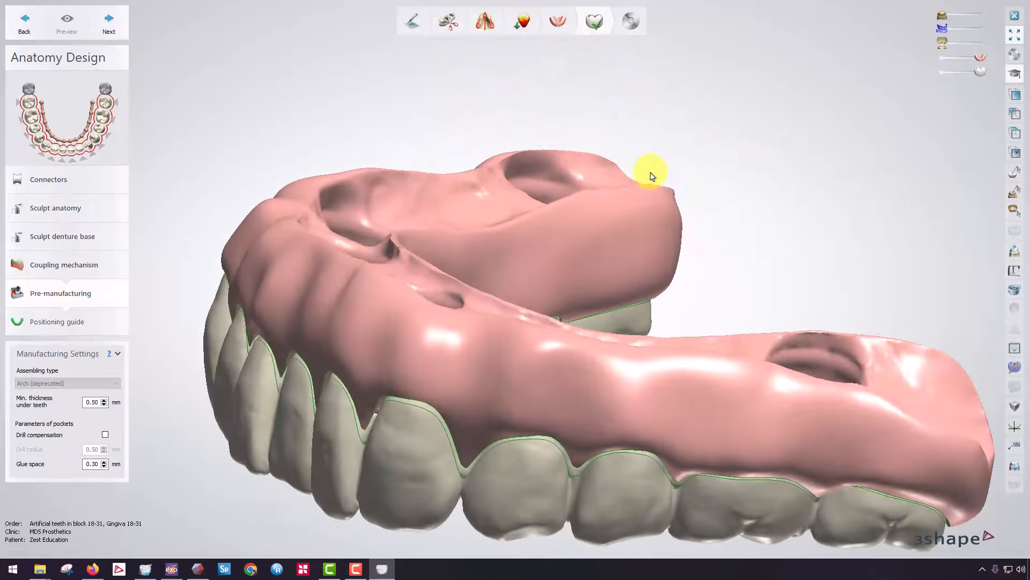
right_click_drag(445, 196, 450, 326)
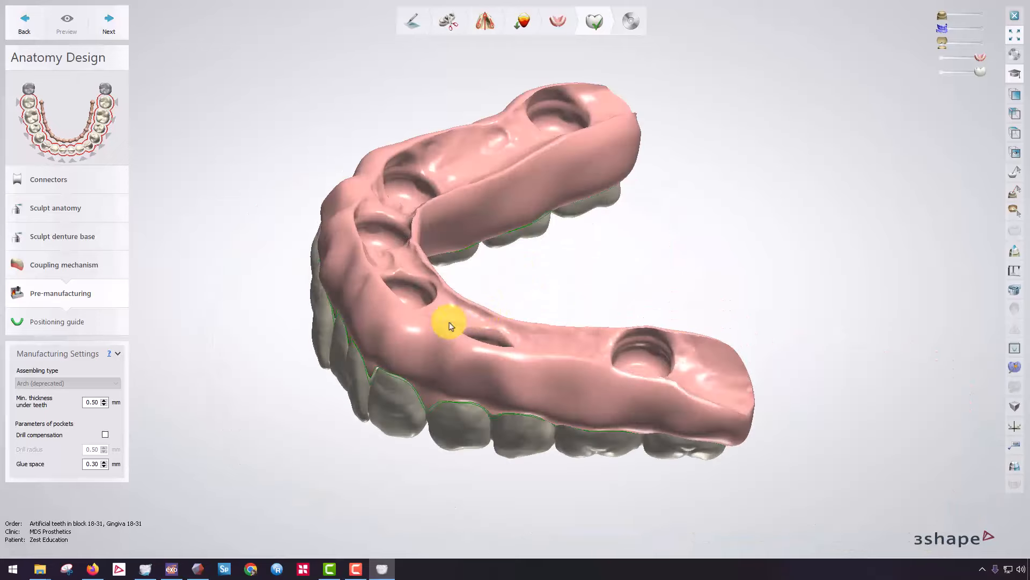
right_click_drag(406, 275, 467, 228)
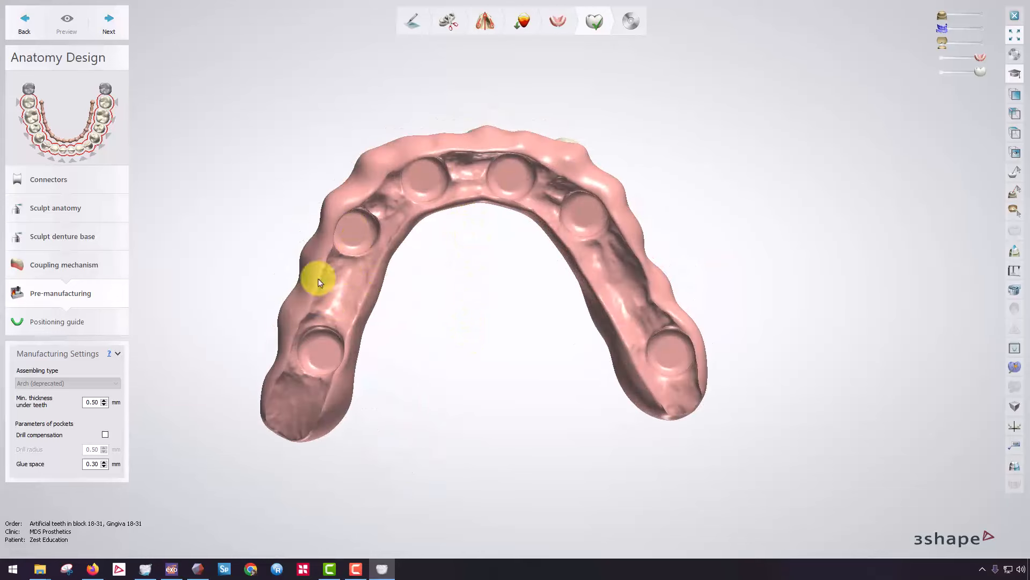
right_click_drag(318, 283, 459, 304)
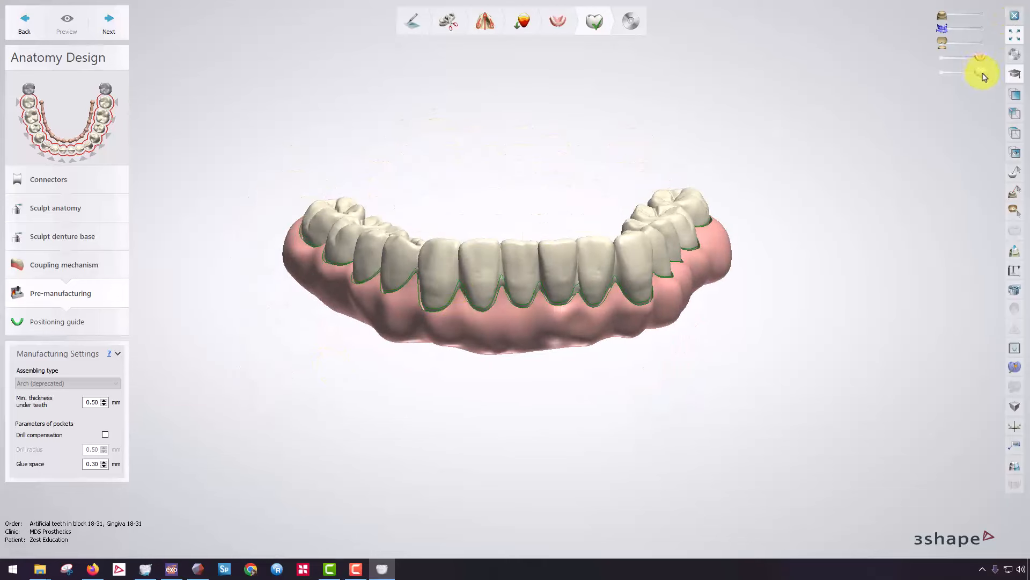
mouse_move(983, 77)
left_mouse_down()
mouse_move(948, 76)
mouse_move(996, 75)
left_mouse_up()
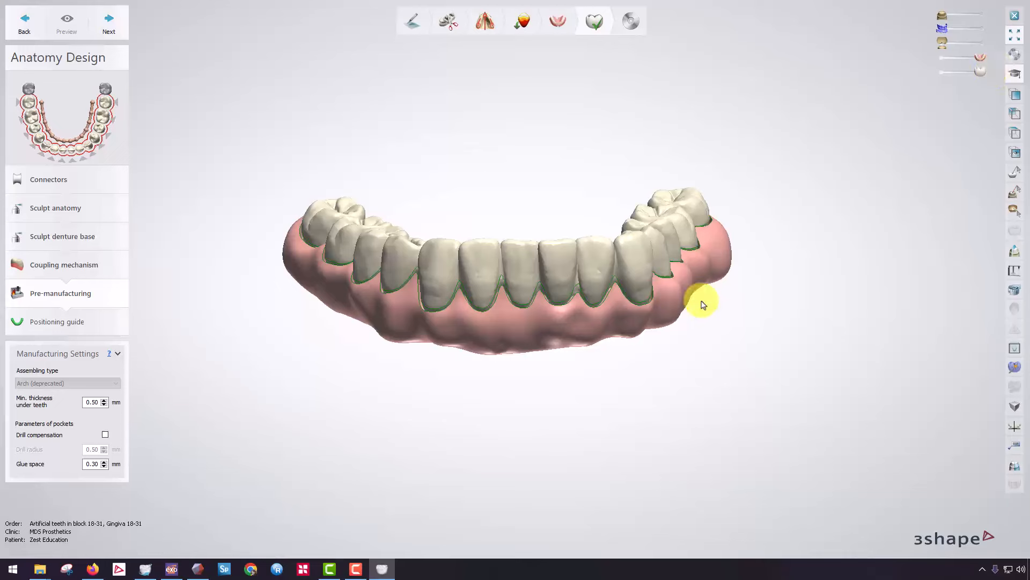
right_click_drag(703, 304, 573, 242)
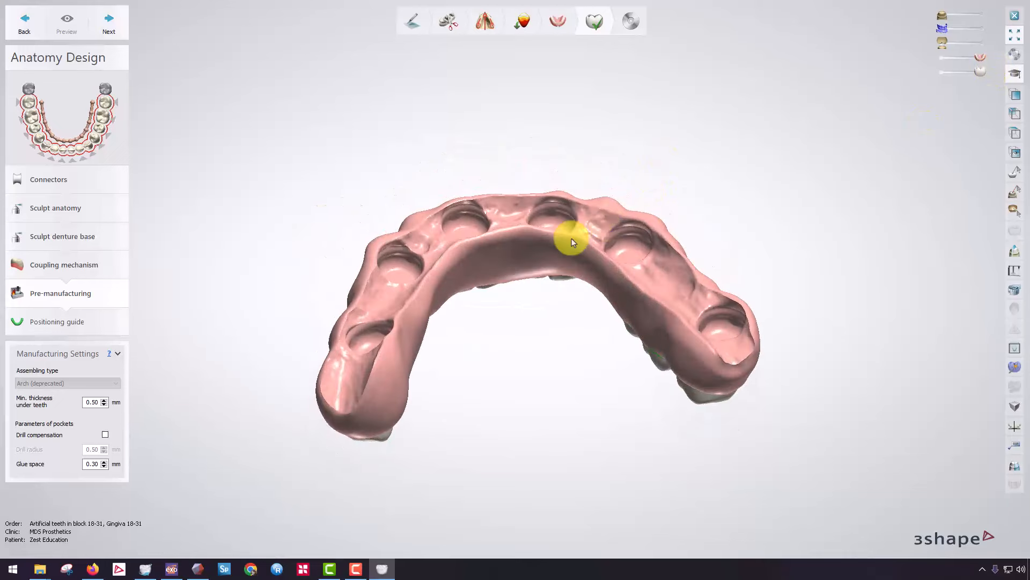
right_click_drag(494, 253, 451, 260)
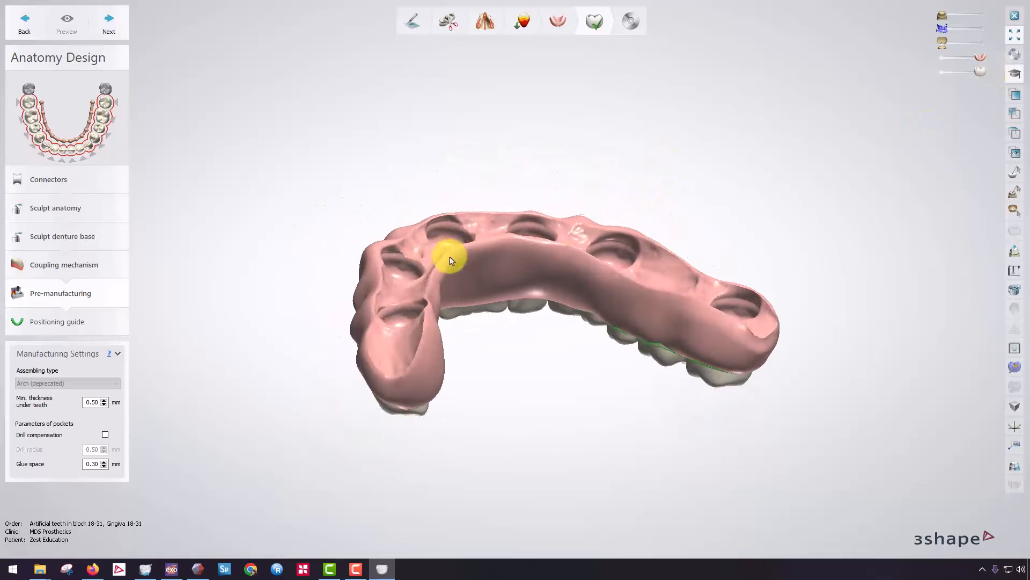
right_click_drag(434, 220, 408, 364)
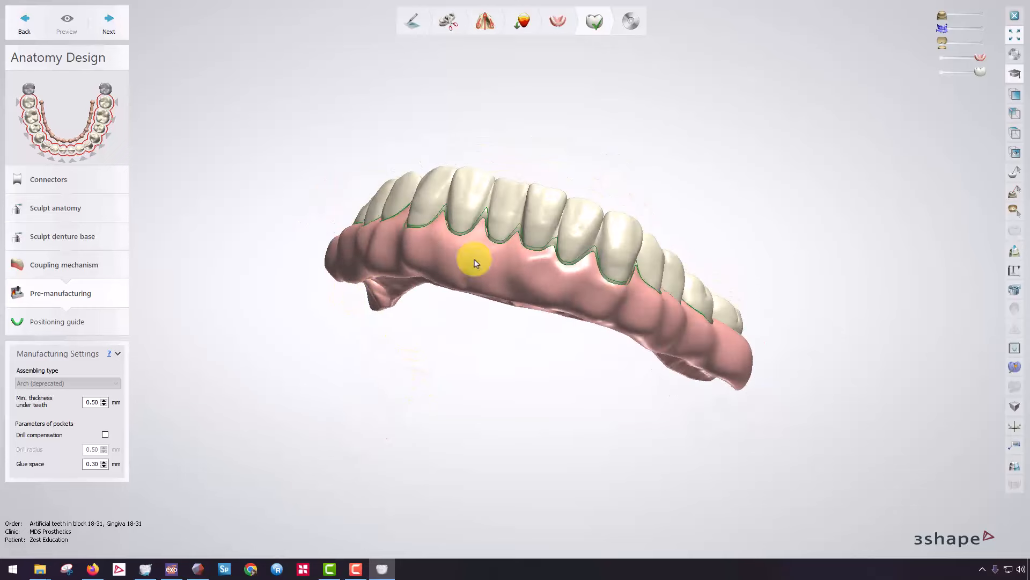
right_click_drag(400, 288, 438, 314)
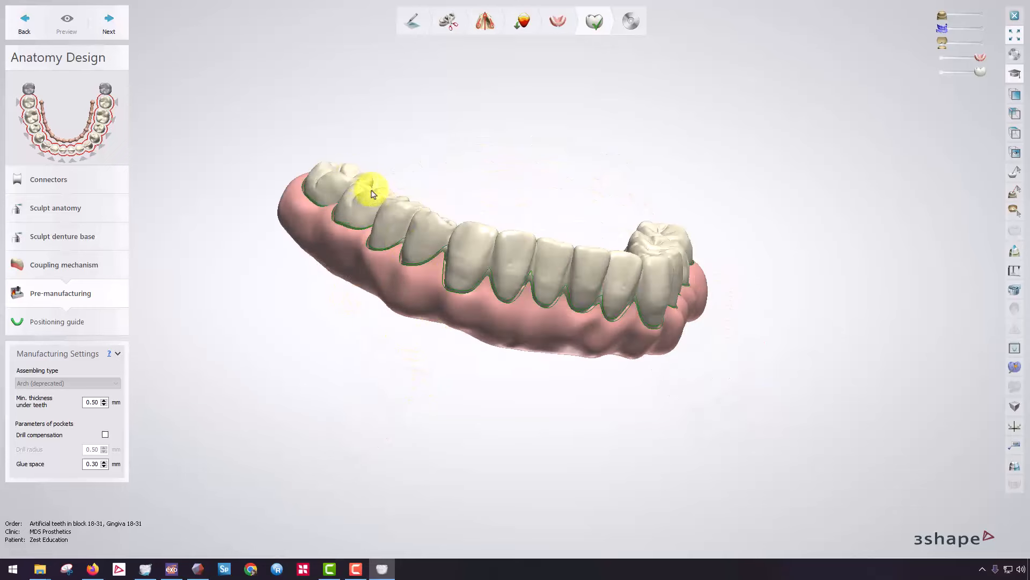
- Proceed from pre-manufacturing to the positioning guide stage and examine the guide generated over the teeth
right_click_drag(373, 194, 465, 135)
right_click_drag(333, 270, 584, 202)
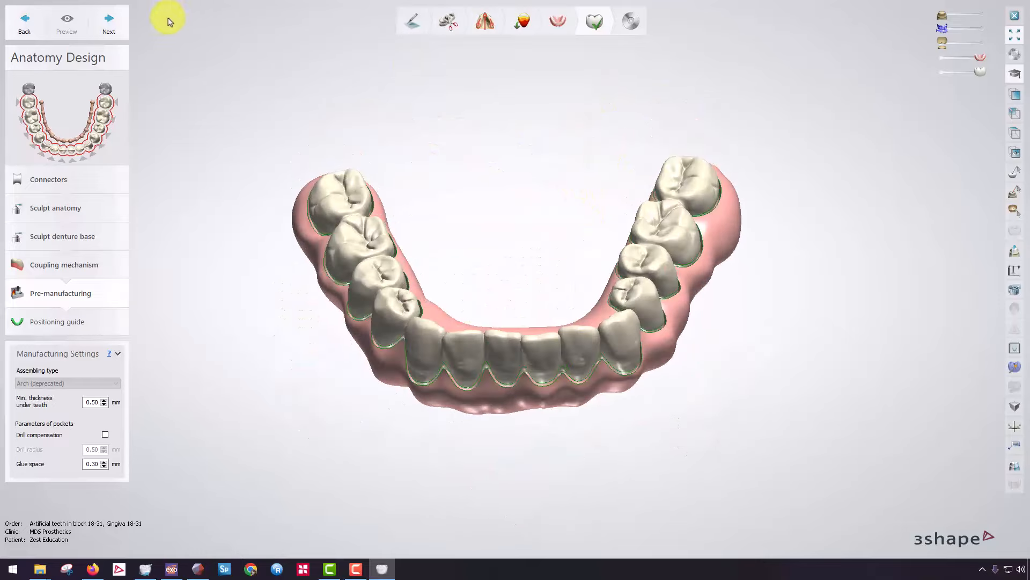
left_click(110, 24)
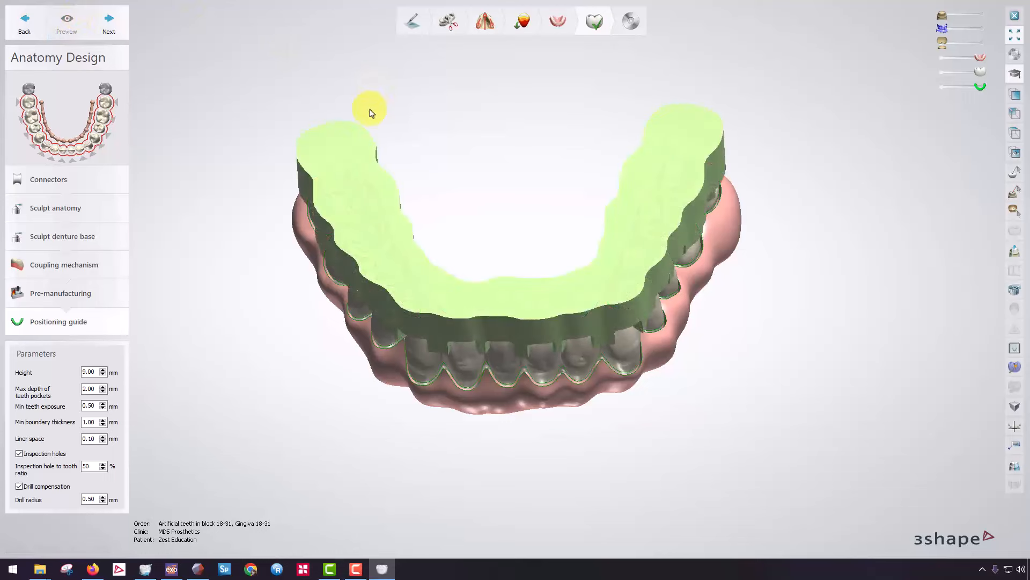
right_click_drag(372, 113, 699, 282)
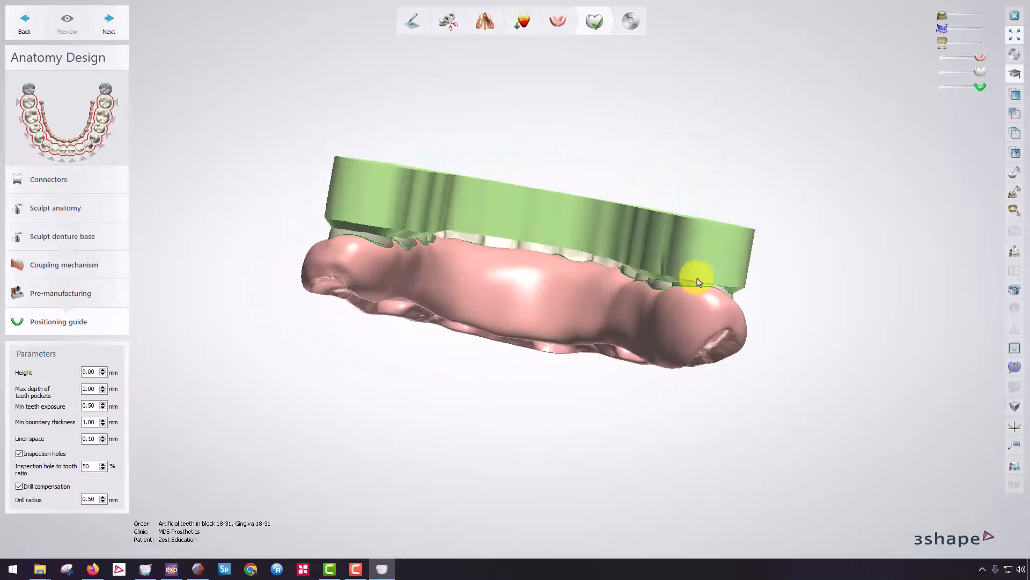
- Make the denture base and teeth translucent to examine the guide's tooth pockets, and restore the teeth to full opacity
scroll(698, 279, "up", 3)
left_click_drag(980, 57, 949, 58)
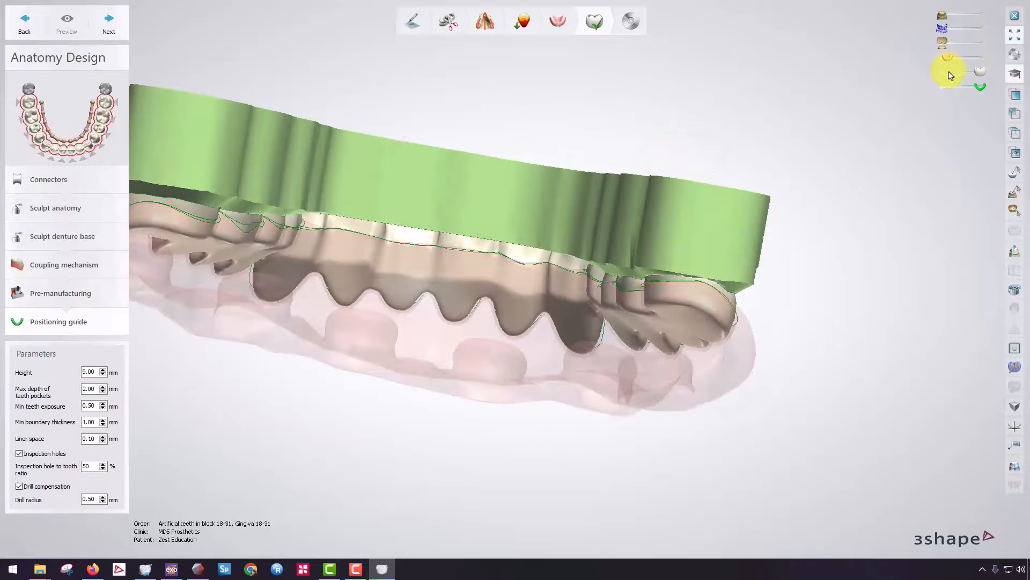
left_click(949, 73)
right_click_drag(696, 282, 642, 292)
left_click_drag(948, 74, 981, 72)
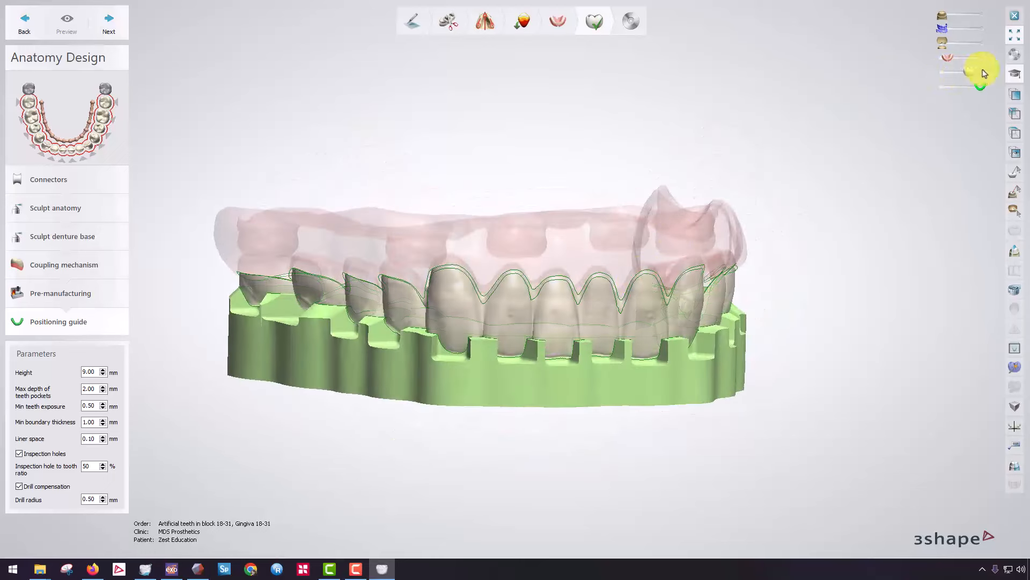
right_click_drag(677, 267, 727, 274)
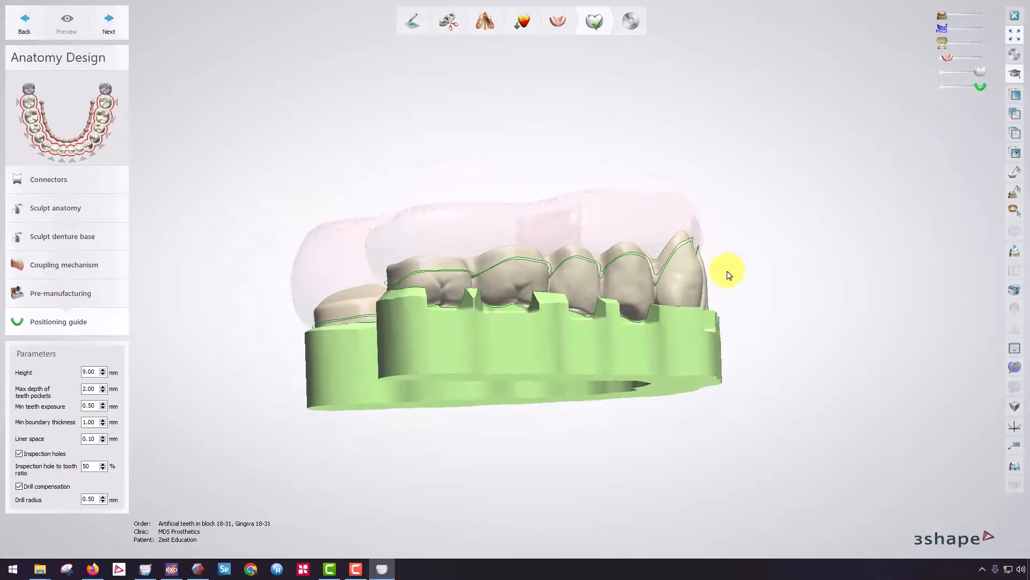
- Restore the denture base to full opacity and examine the positioning guide seated on the teeth
left_click(970, 59)
right_click_drag(869, 64, 546, 271)
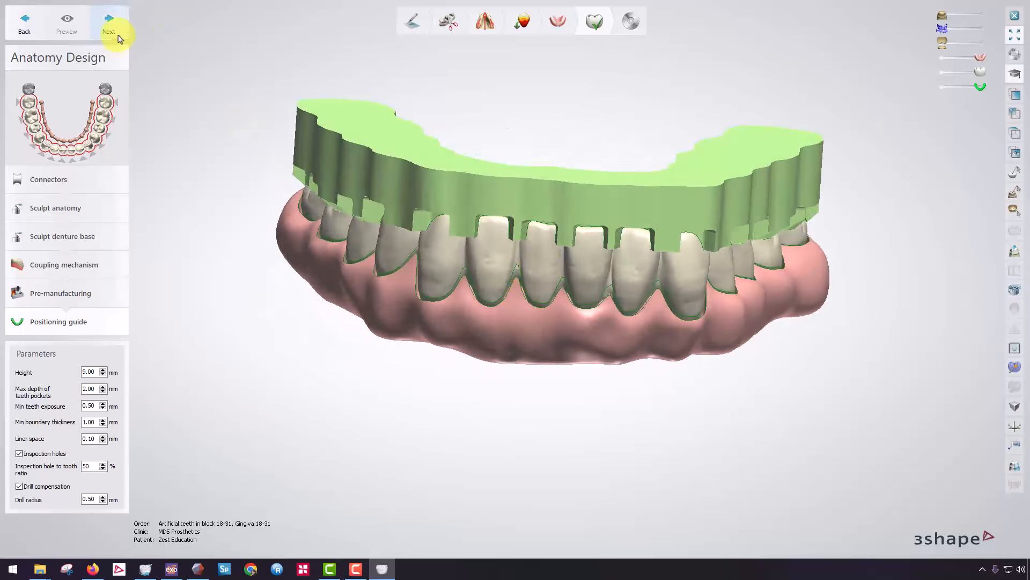
right_click_drag(322, 140, 616, 182)
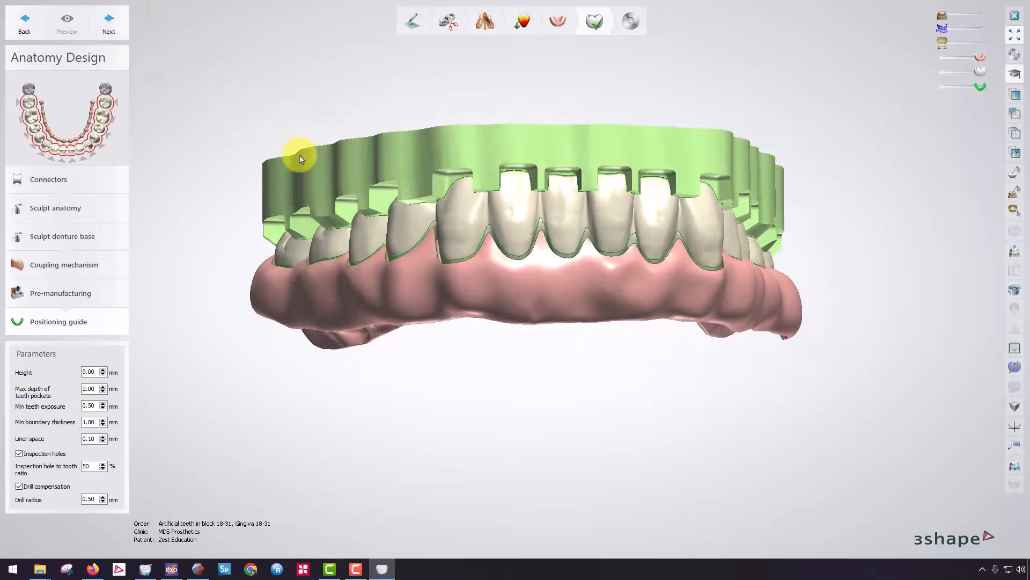
- Hide the positioning guide and examine the teeth and denture base together
left_click_drag(973, 89, 942, 87)
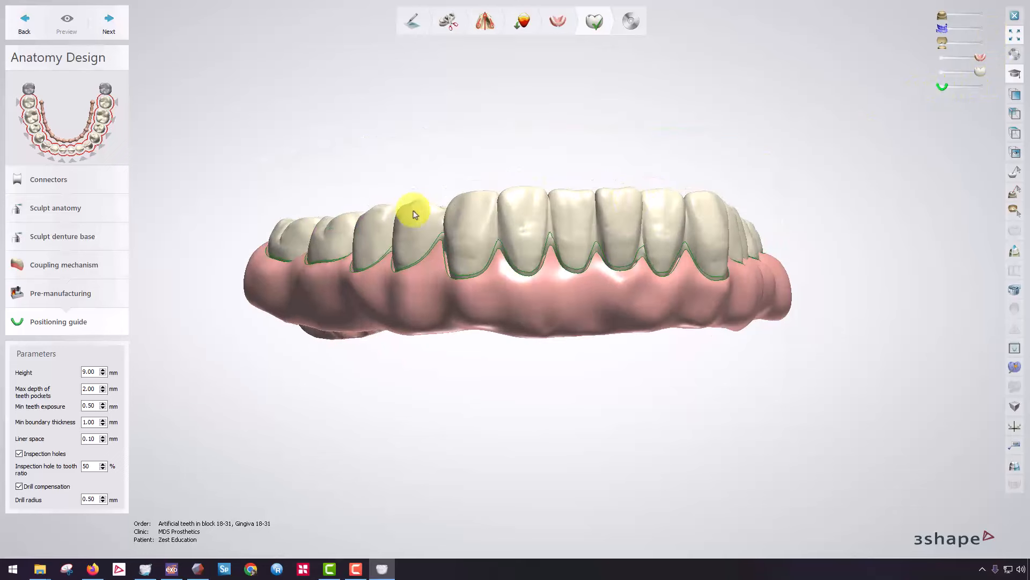
right_click_drag(413, 214, 601, 231)
mouse_move(980, 75)
left_mouse_down()
mouse_move(961, 70)
mouse_move(980, 72)
left_mouse_up()
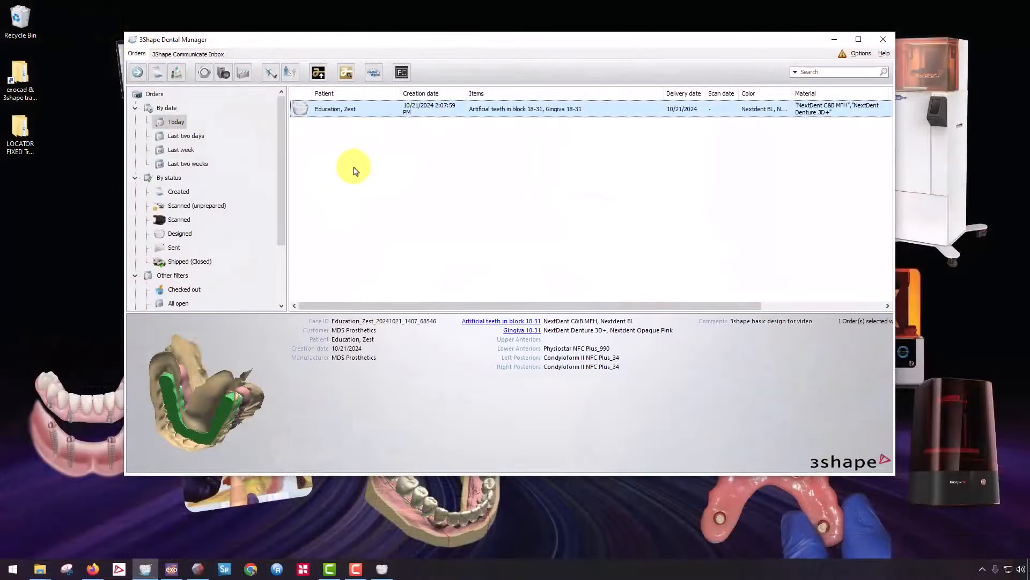
- Check the order's 3D preview, explore its CAM output folder, and widen the name column to fit the full file names
mouse_move(226, 392)
left_mouse_down()
mouse_move(230, 363)
mouse_move(218, 426)
mouse_move(276, 391)
mouse_move(209, 394)
left_mouse_up()
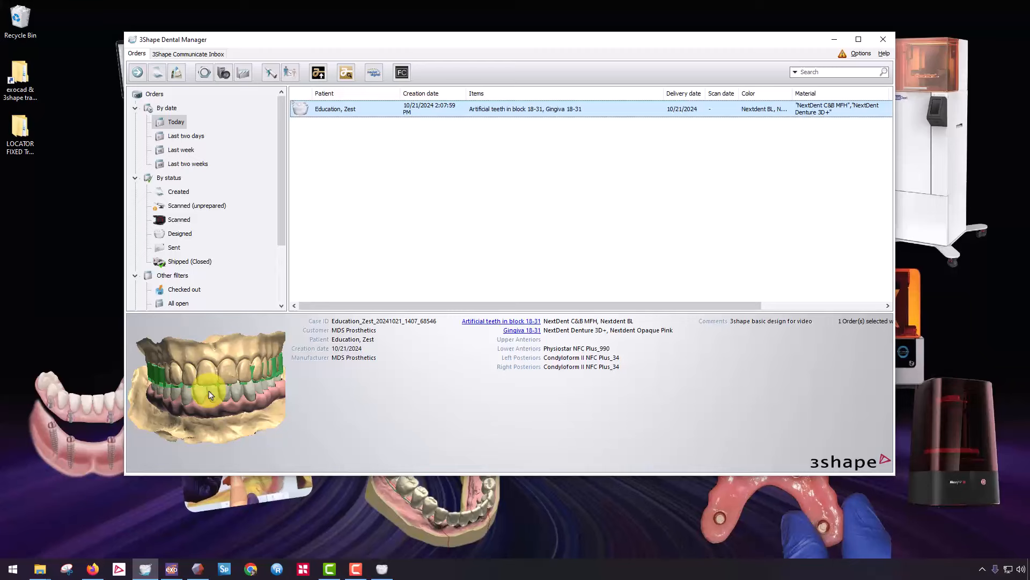
right_click(368, 111)
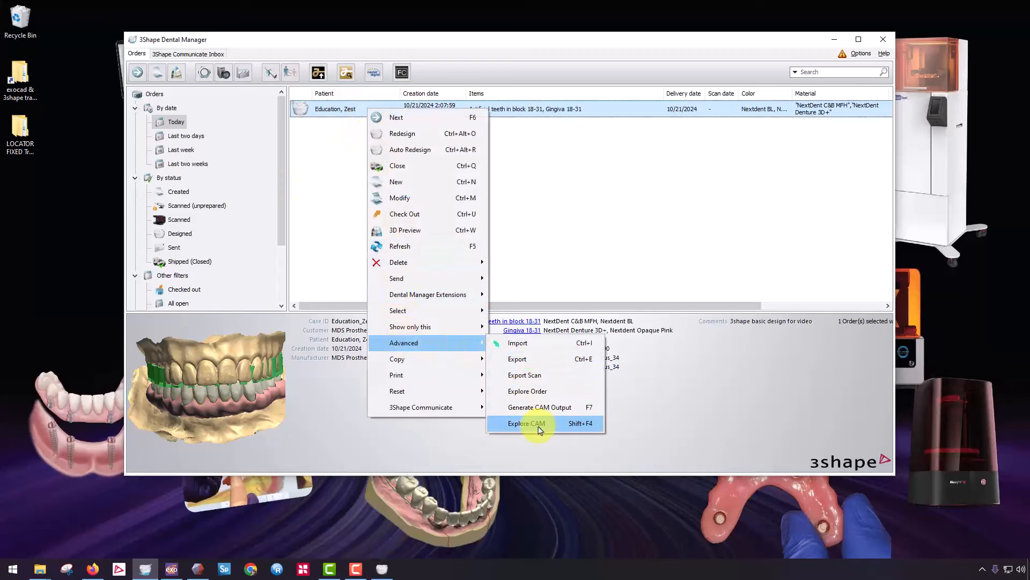
left_click(539, 427)
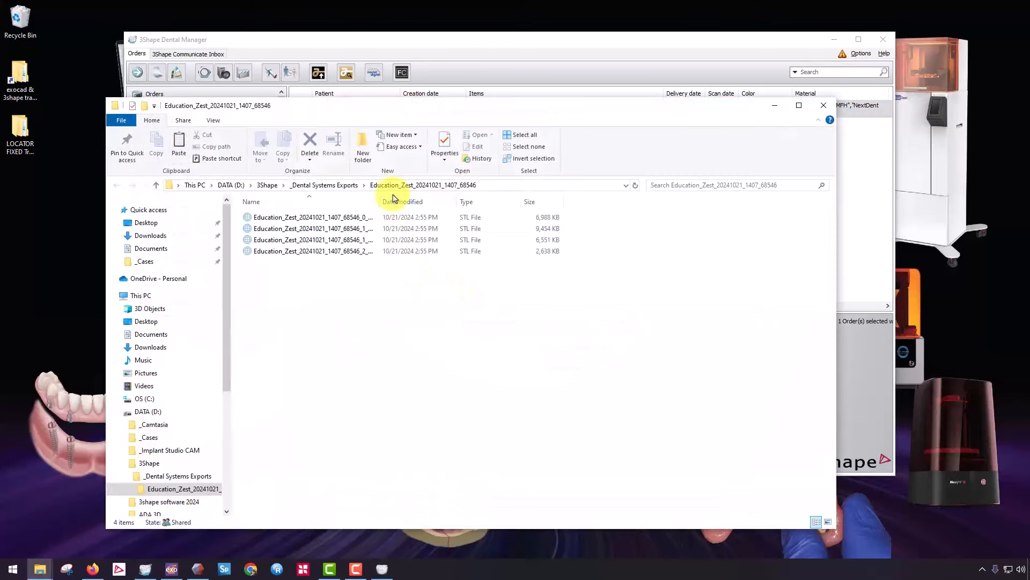
left_click_drag(384, 203, 499, 203)
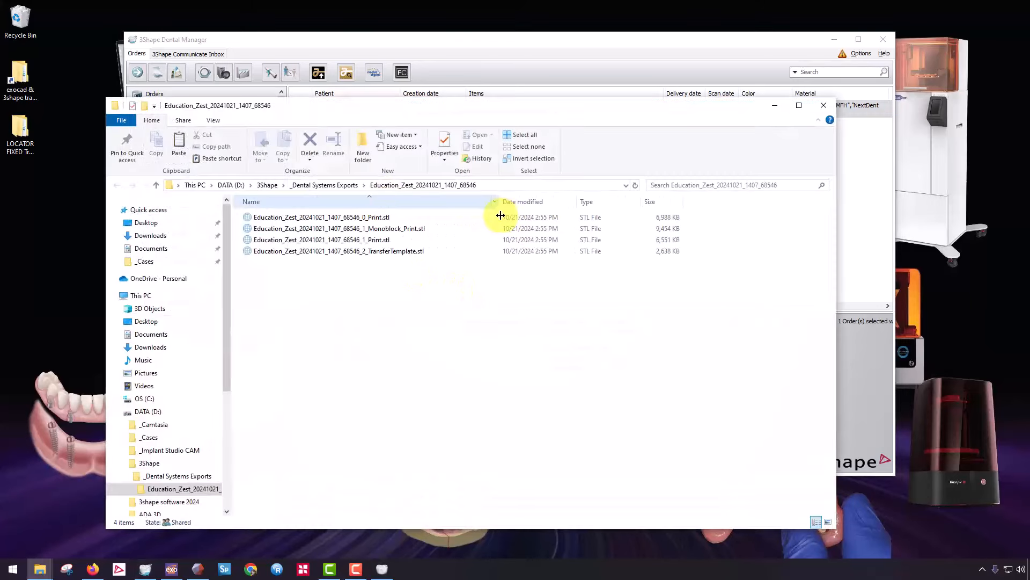
- Open the exported STL ending in 0_Print to examine the tooth arch from several sides, and close the viewer
double_click(387, 218)
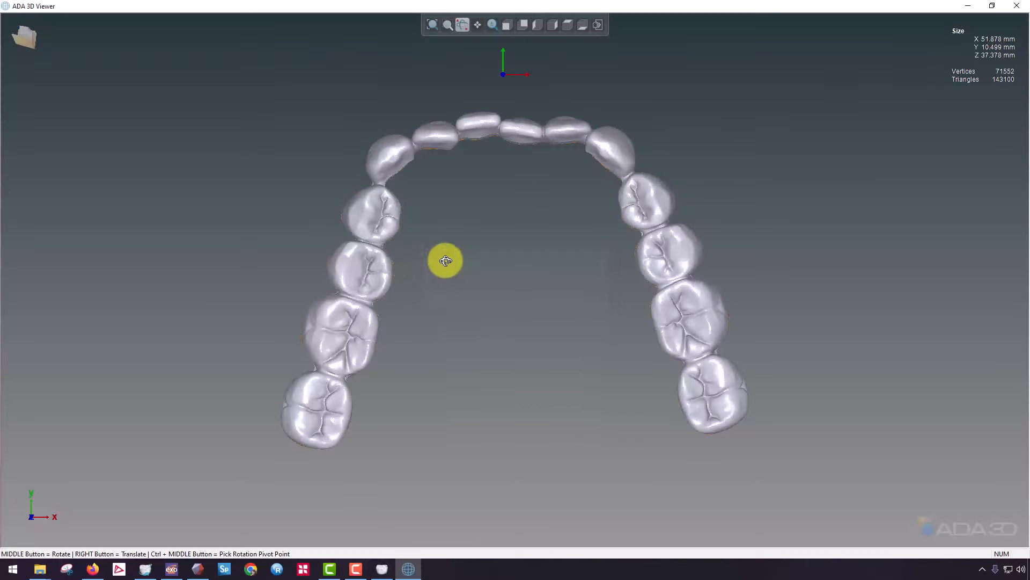
middle_click_drag(443, 260, 439, 201)
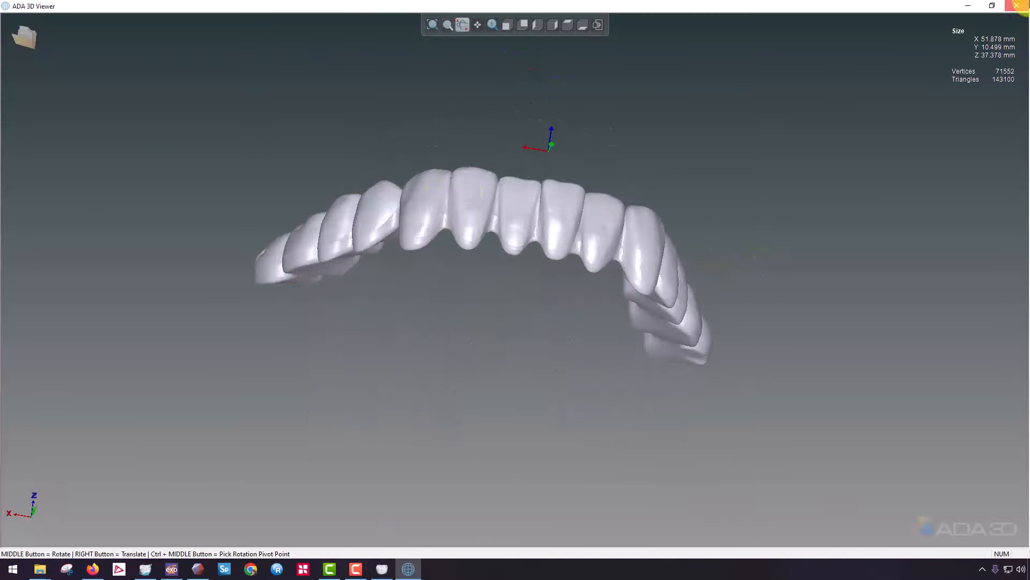
left_click(1017, 5)
- Open the exported STL ending in 1_Print to examine the denture base's pockets and underside, and close the viewer
double_click(380, 238)
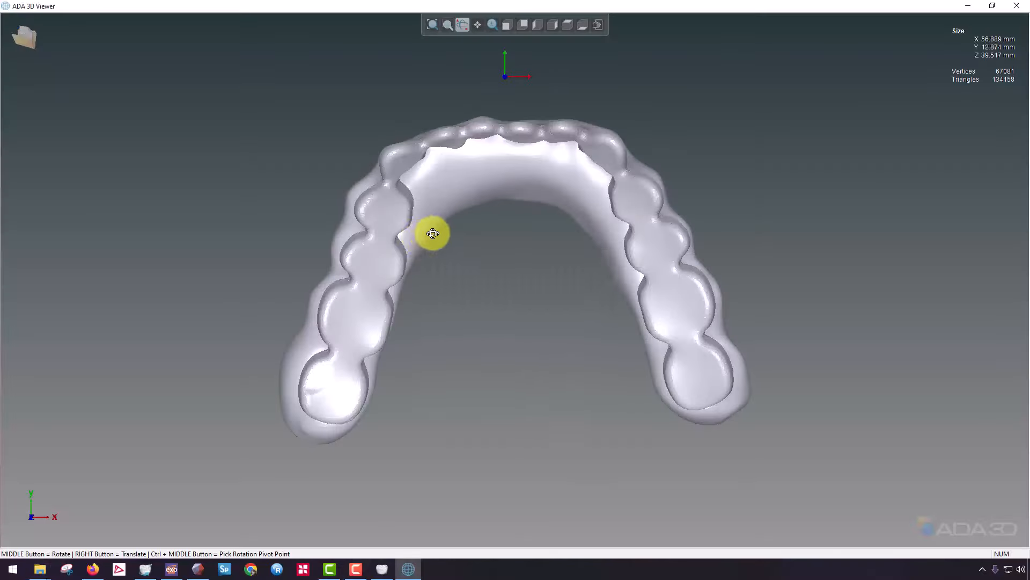
middle_click_drag(433, 234, 472, 301)
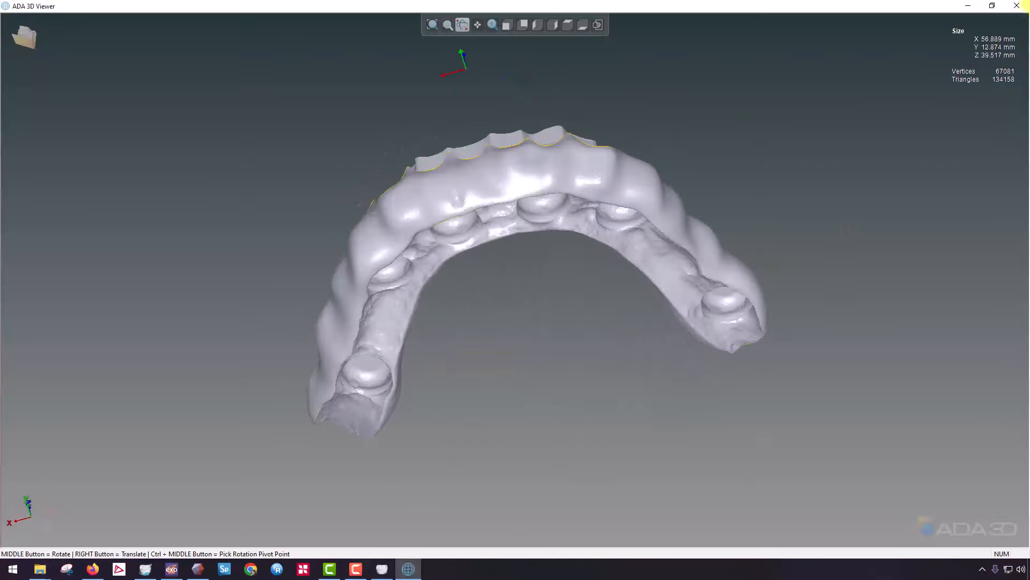
left_click(1022, 6)
- Open the exported STL ending in 1_Monoblock_Print to examine the one-piece denture from all sides, and close the viewer
double_click(375, 230)
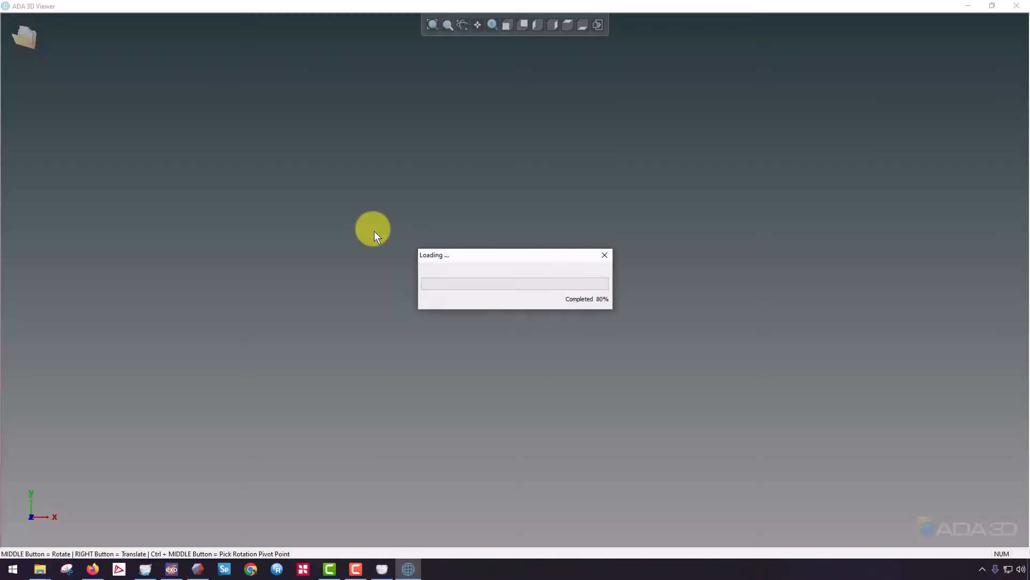
middle_click_drag(376, 237, 589, 267)
scroll(552, 283, "up", 5)
scroll(528, 230, "up", 2)
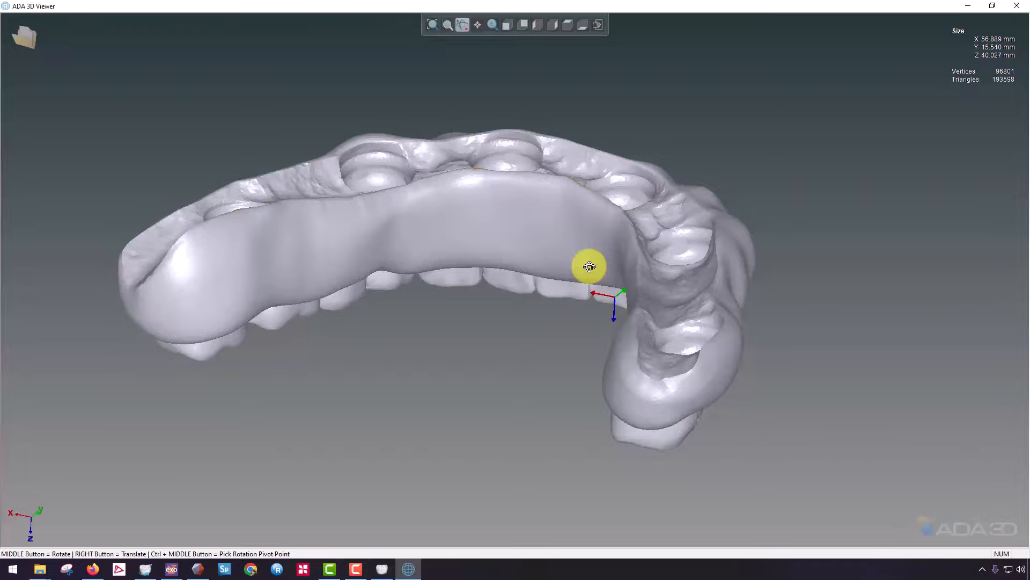
middle_click_drag(373, 297, 621, 254)
scroll(534, 175, "down", 3)
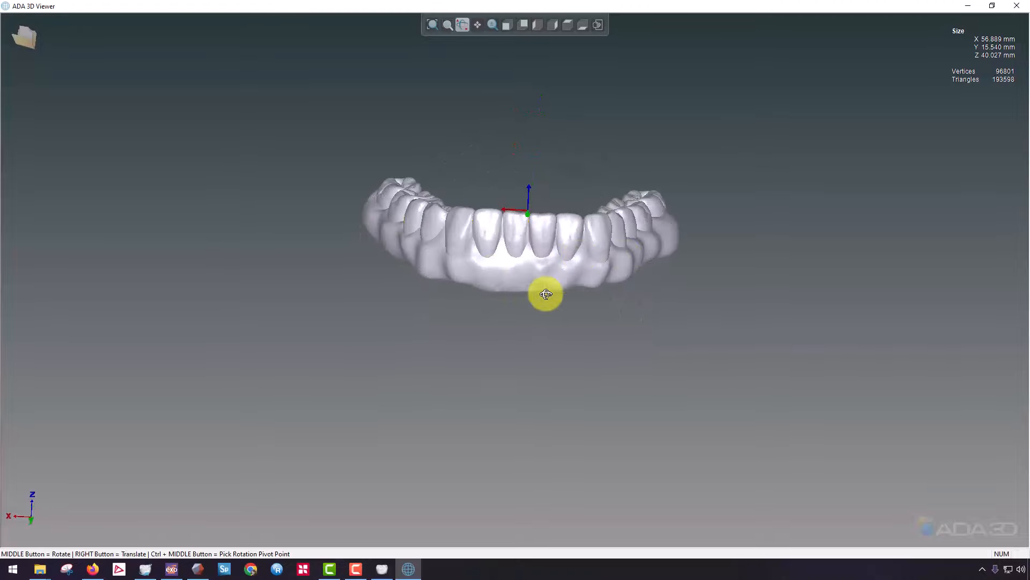
middle_click_drag(546, 294, 319, 250)
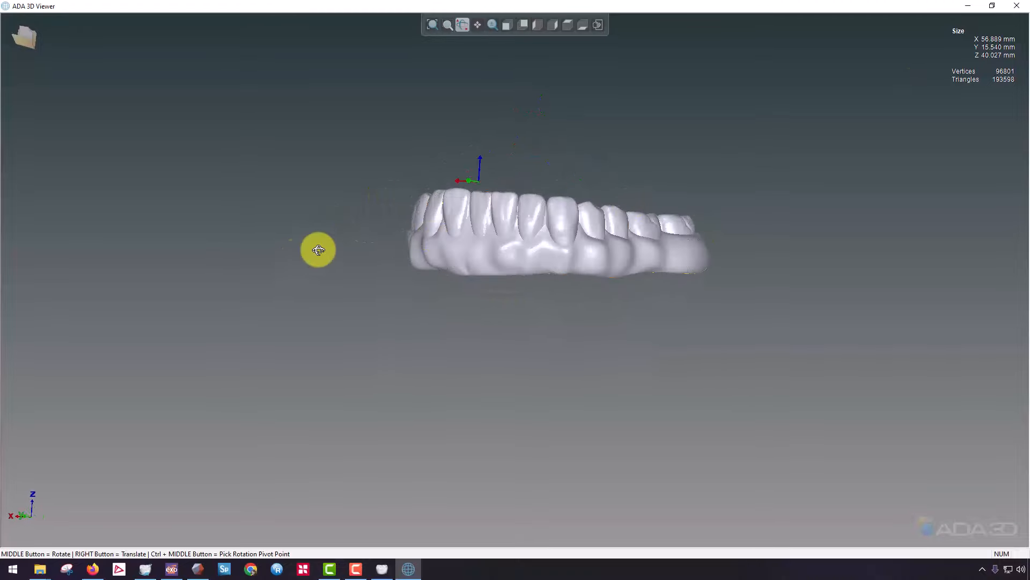
left_click(1020, 6)
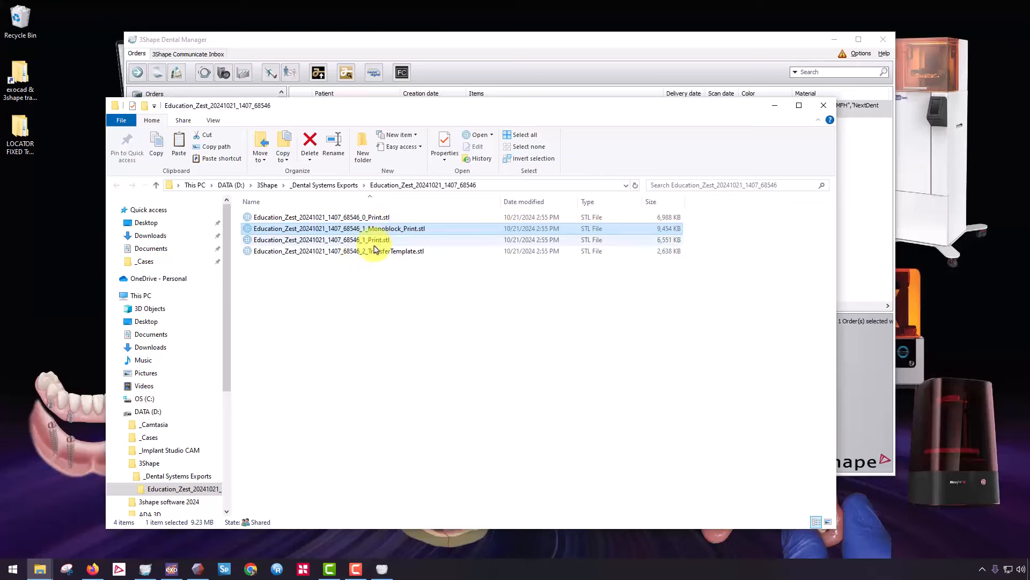
- Open the exported STL ending in 2_TransferTemplate to examine the positioning guide, and close the viewer
double_click(376, 250)
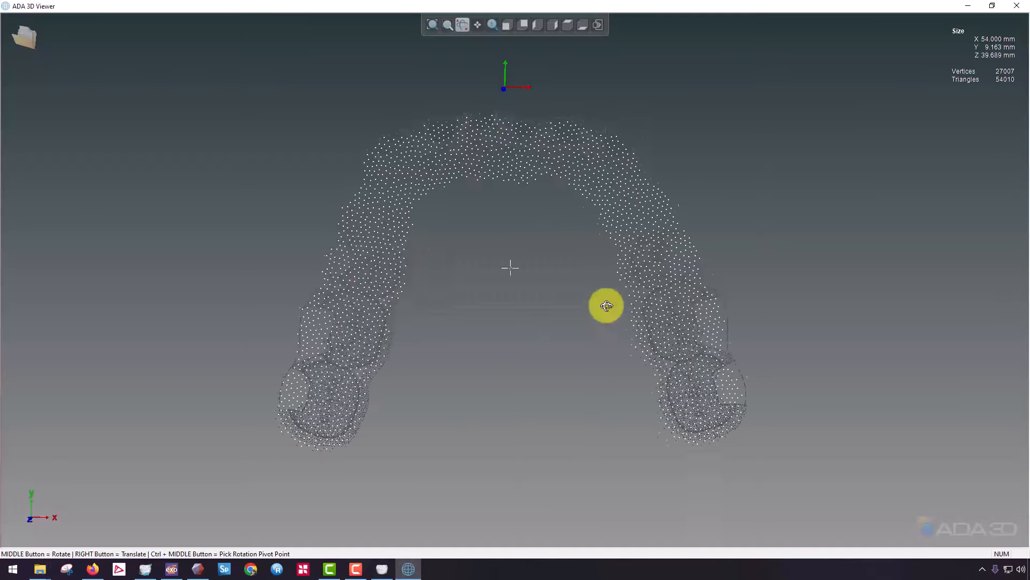
middle_click_drag(607, 305, 220, 304)
left_click(1019, 6)
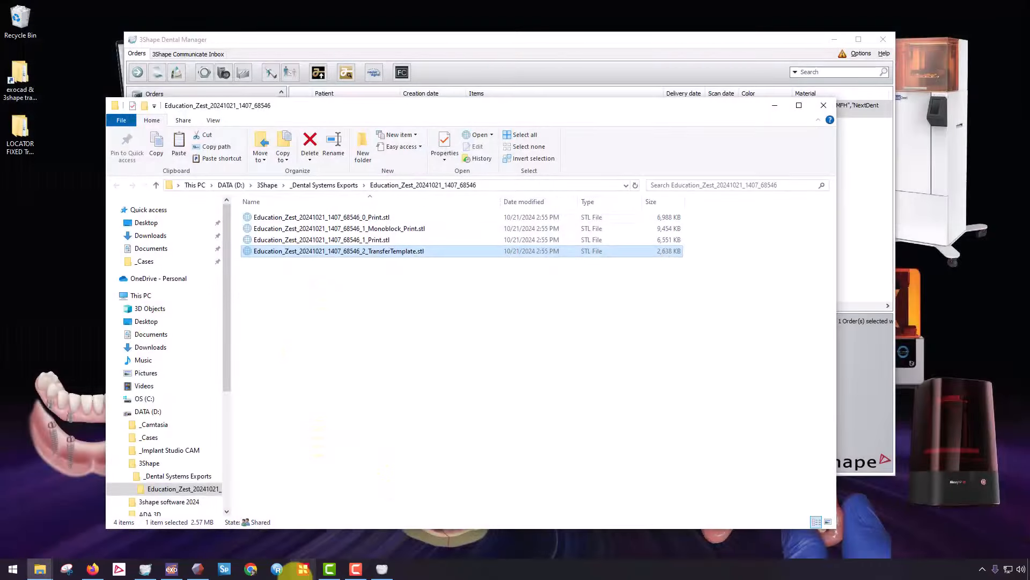
- Launch Meshmixer without restoring the crashed file, and place its window beside the export folder
left_click(16, 571)
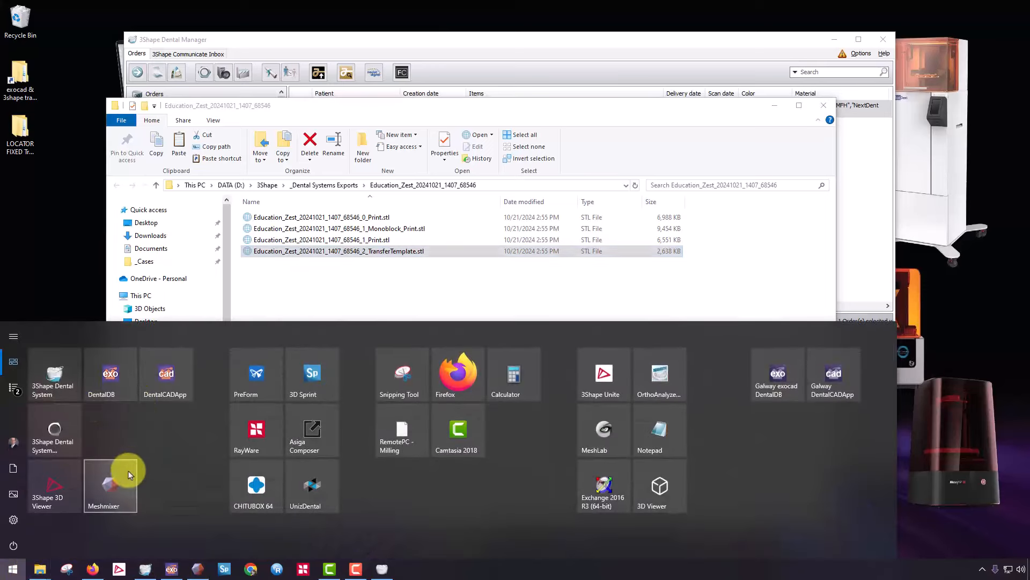
left_click(131, 475)
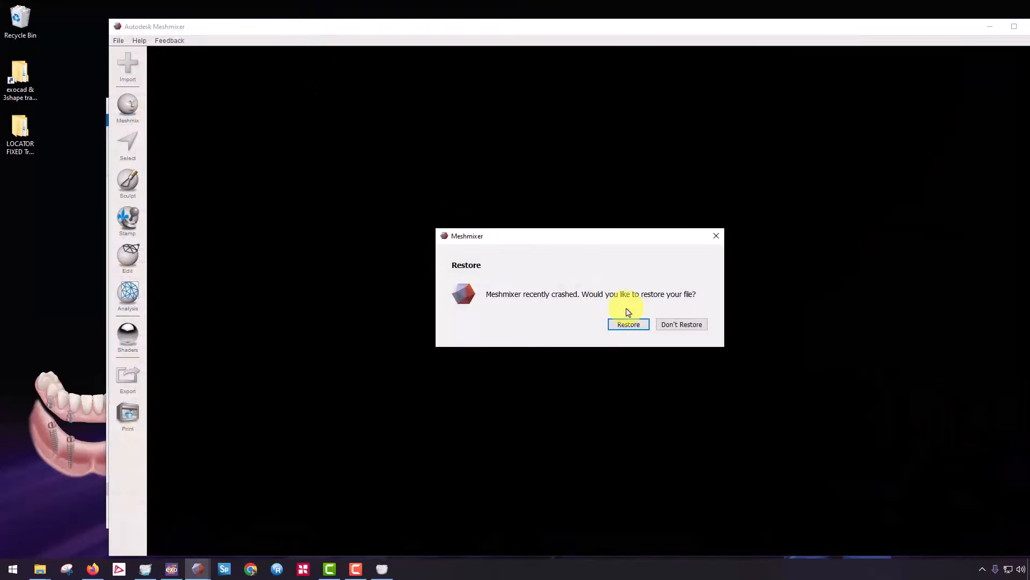
left_click(682, 324)
left_click_drag(444, 28, 713, 67)
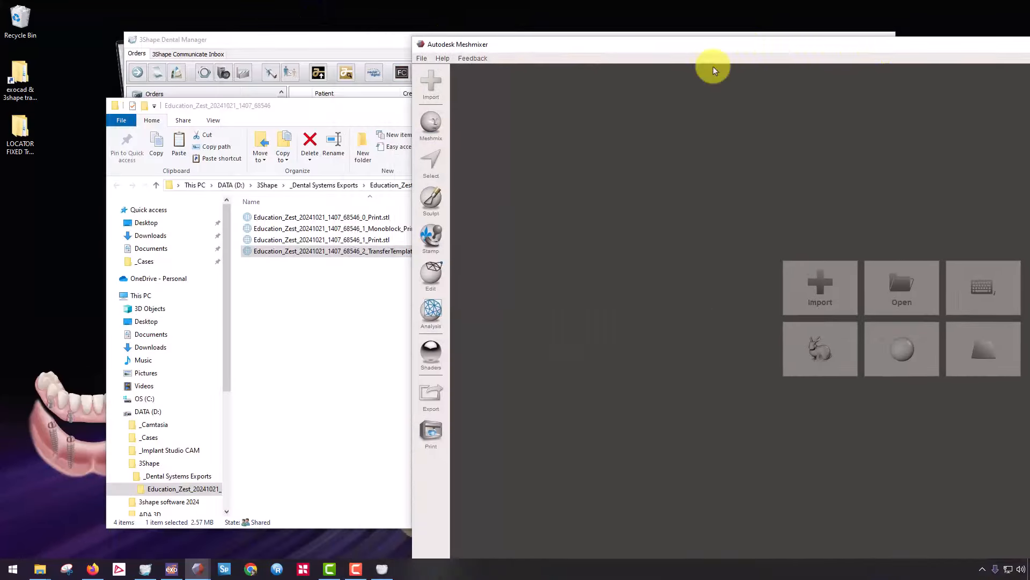
- Import the 0_Print and 1_Print STL files together from the export folder into Meshmixer, and reposition its window
left_click(353, 242)
left_click_drag(893, 205, 893, 206)
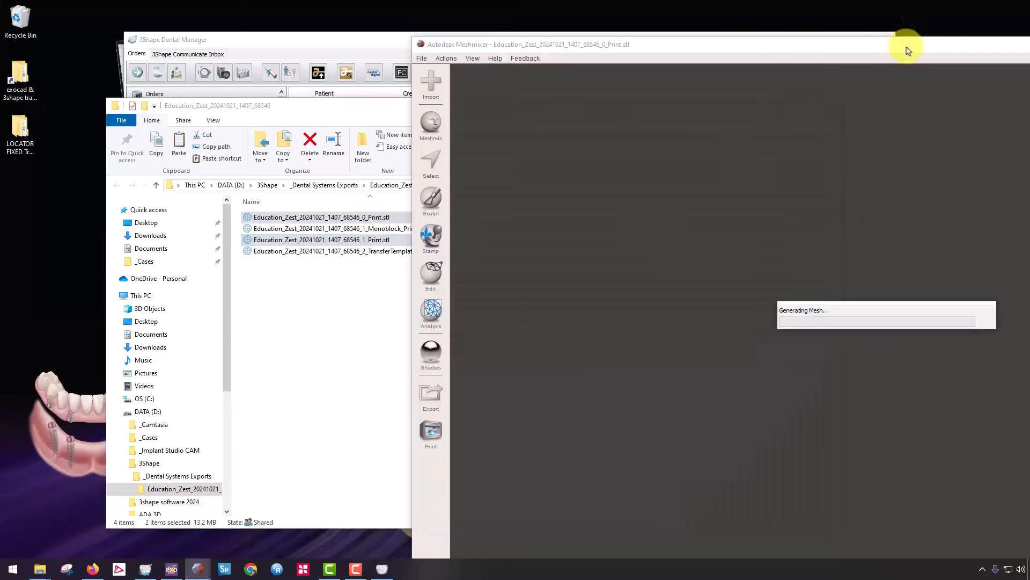
left_click_drag(743, 43, 393, 18)
- Examine how the imported teeth fit into the denture base from several angles, selecting each mesh in turn
right_click_drag(454, 267, 580, 268)
scroll(580, 269, "up", 2)
left_click(531, 293)
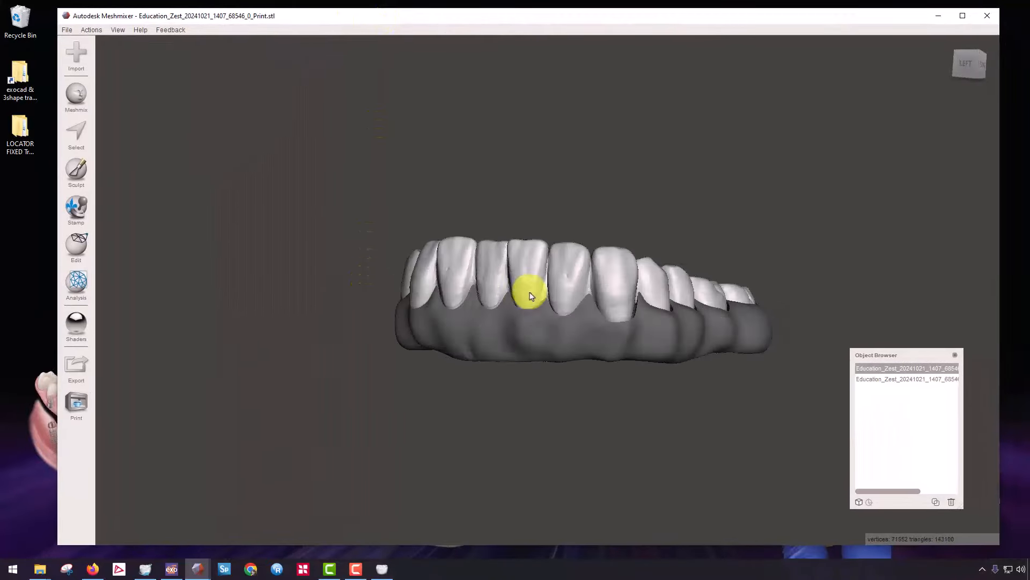
left_click(493, 325, "shift")
right_click_drag(493, 326, 518, 132)
left_click(536, 172)
right_click_drag(536, 172, 558, 365)
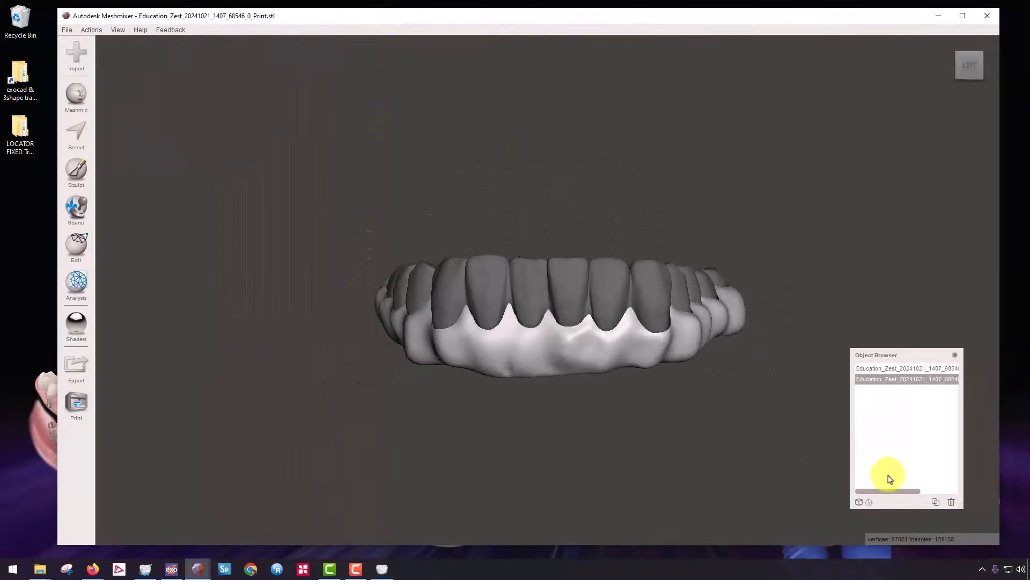
- Maximize the Meshmixer window, and enlarge and reposition the Object Browser so the visibility controls are accessible
left_click_drag(962, 508, 1001, 506)
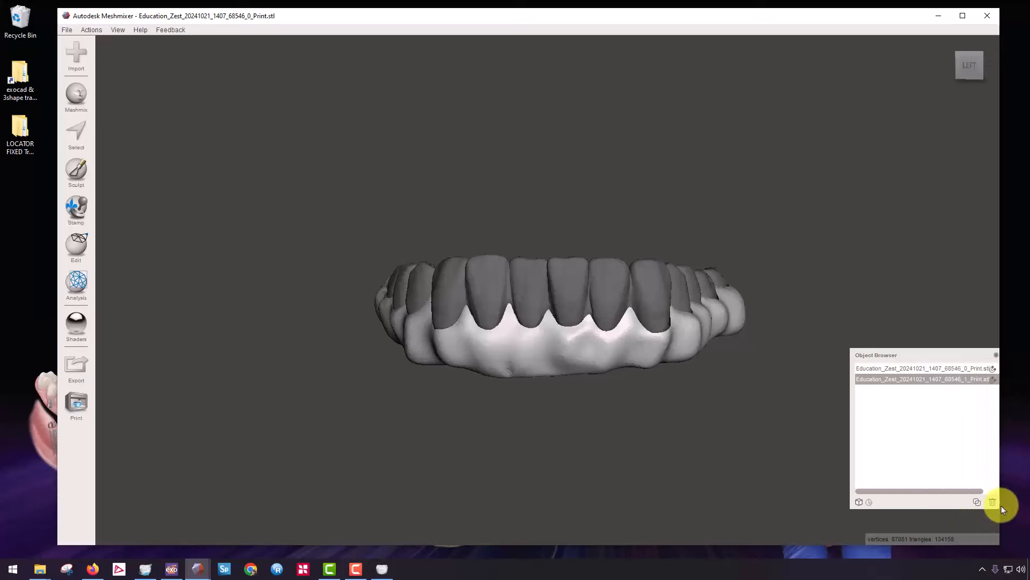
double_click(881, 13)
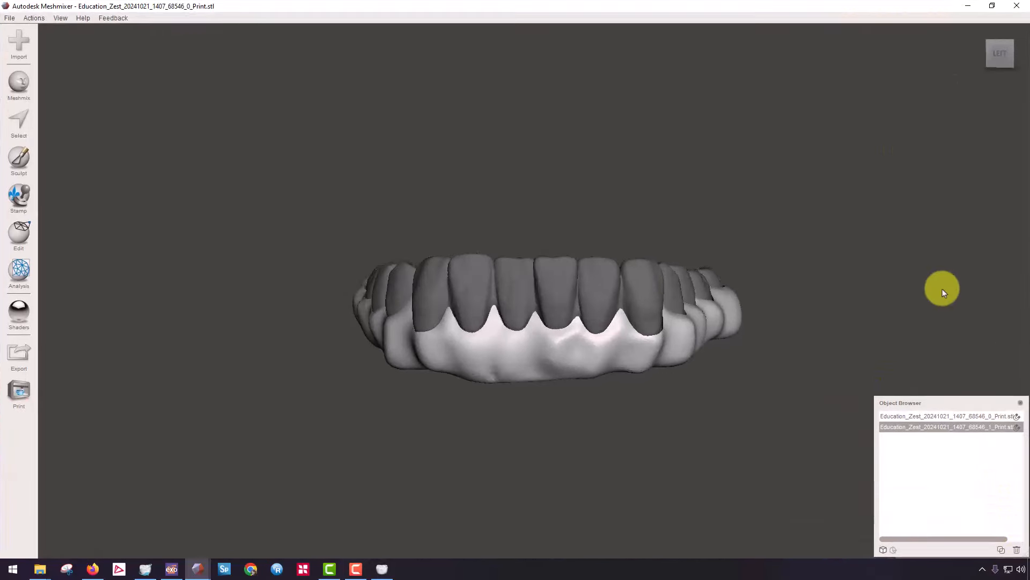
left_click_drag(998, 407, 916, 380)
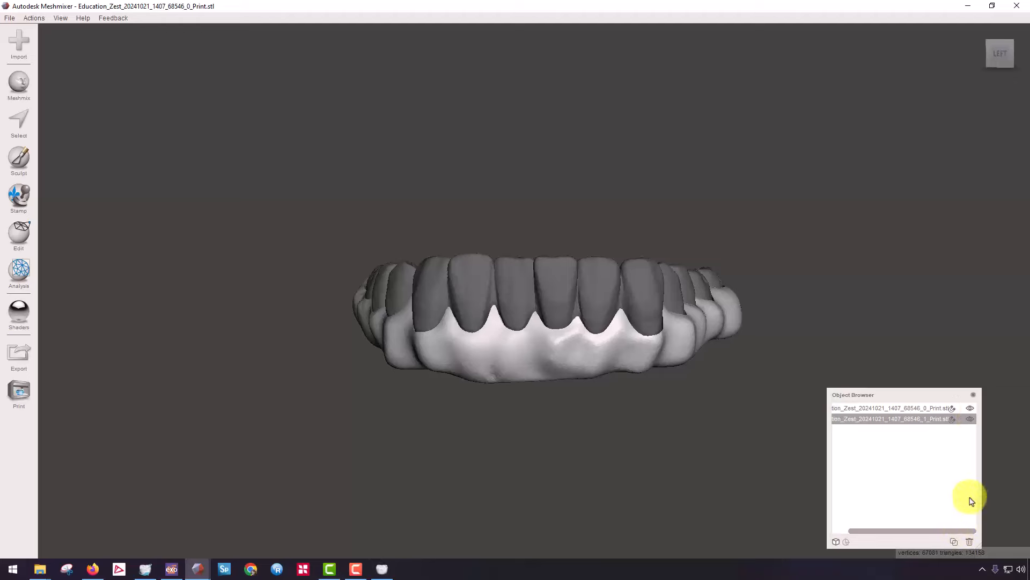
- Hide the 1_Print denture base mesh and examine the underside of the tooth arch
left_click(971, 419)
right_click_drag(558, 310, 557, 138)
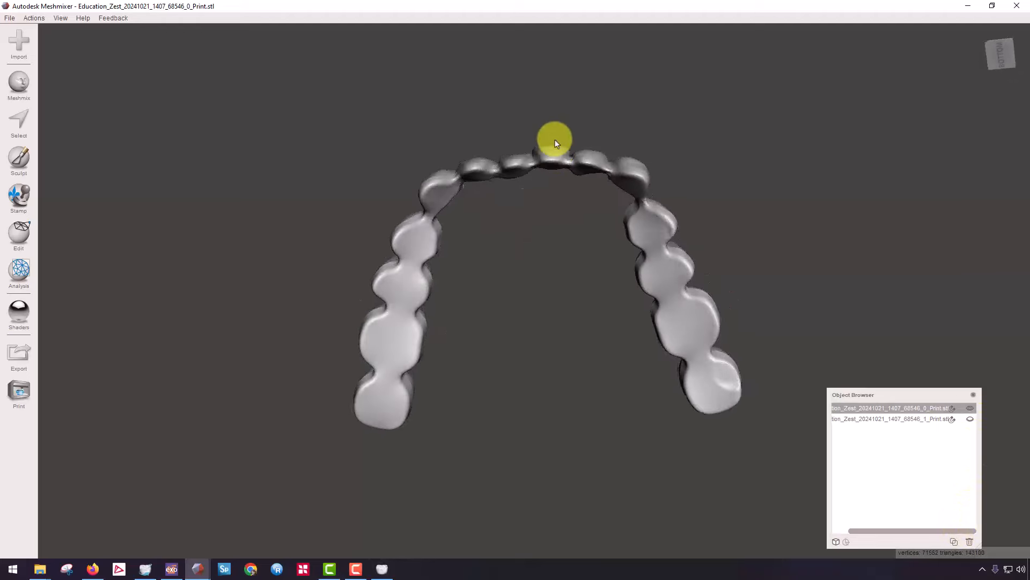
- Show the 1_Print denture base mesh again and hide the 0_Print teeth to examine the tooth sockets
left_click(970, 419)
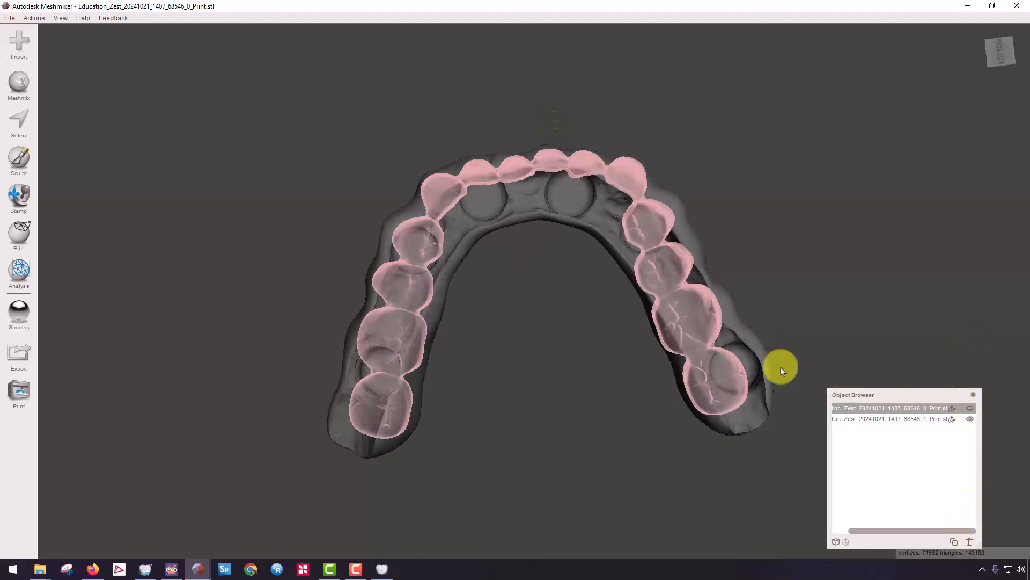
right_click_drag(667, 321, 625, 363)
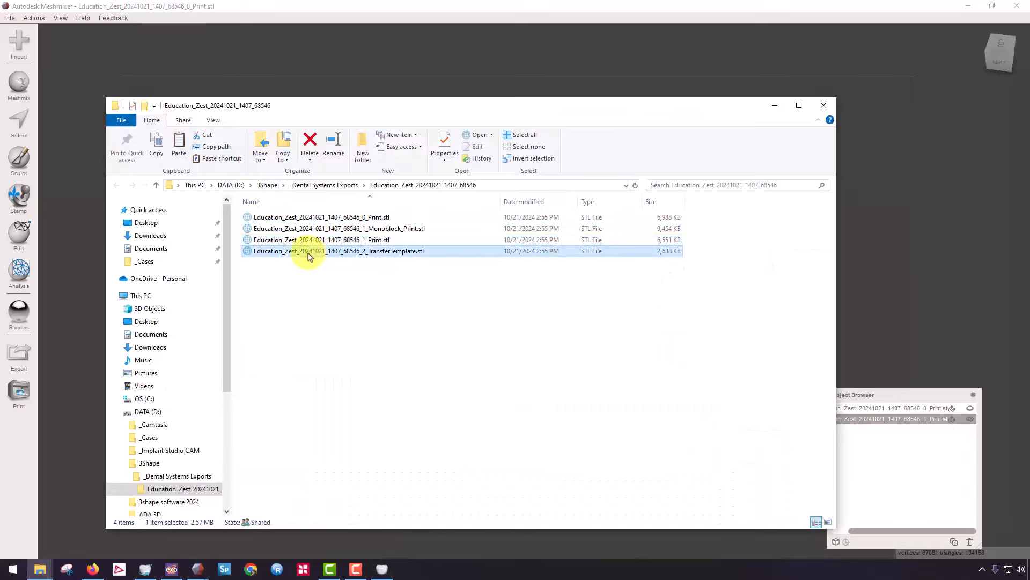
- Append the 2_TransferTemplate STL file to the Meshmixer scene, examine it over the denture base, and hide it
left_click_drag(305, 249, 440, 239)
left_click(437, 235)
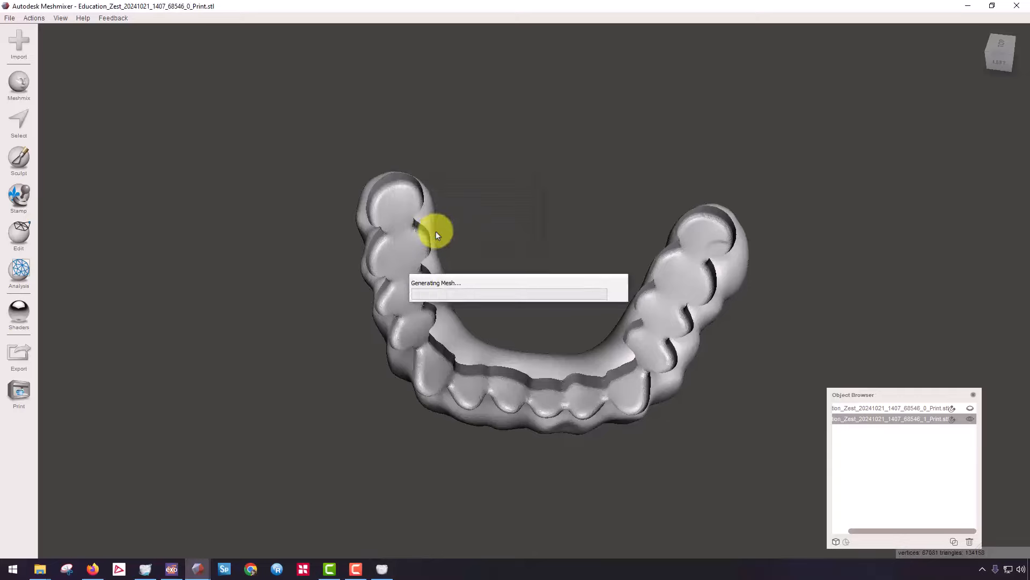
right_click_drag(892, 352, 779, 285)
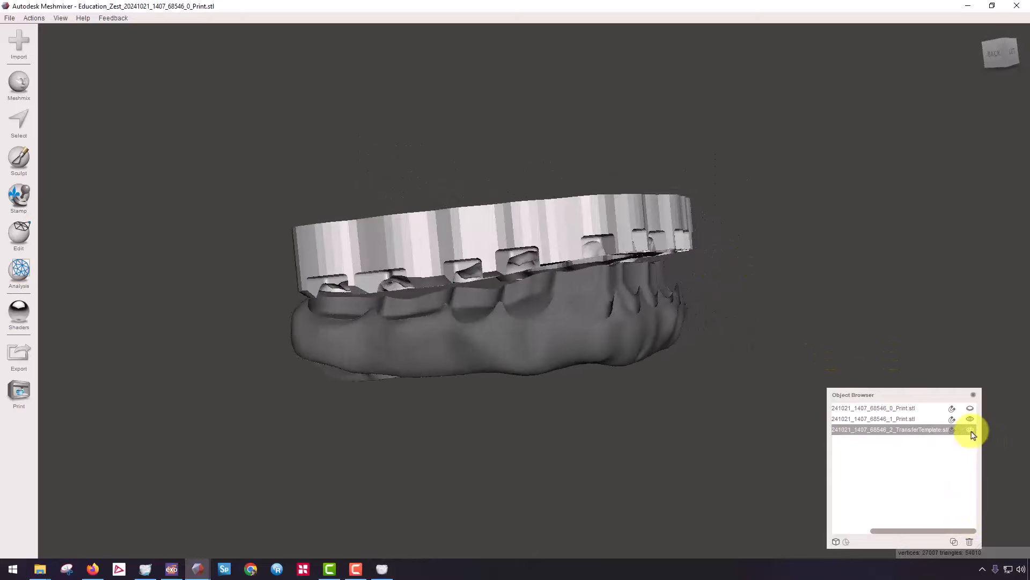
left_click(970, 429)
right_click_drag(594, 294, 540, 387)
- Append the 1_Monoblock_Print STL file from the export folder and hide the other meshes so only the monoblock denture shows
key("alt+Tab")
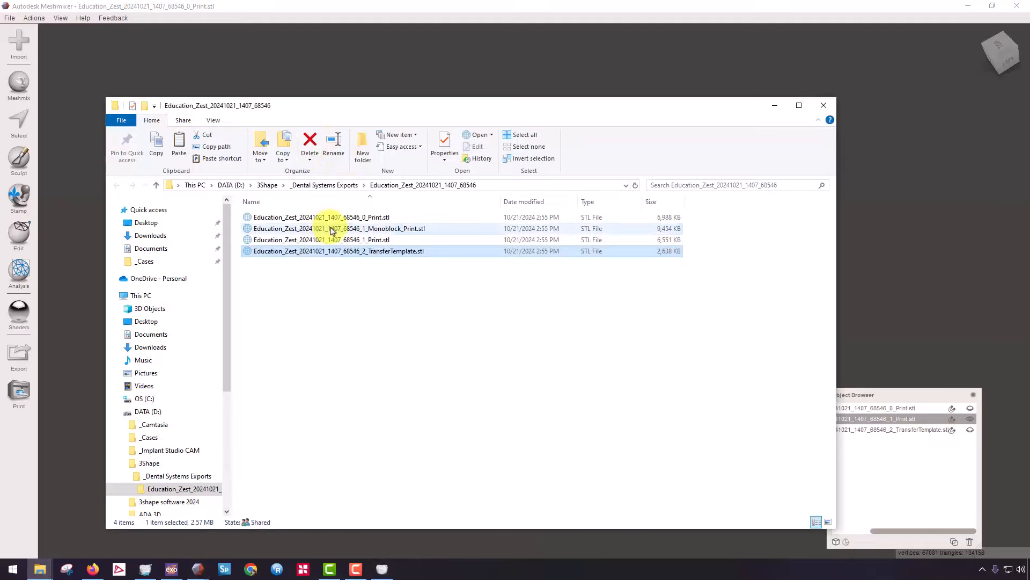
left_click_drag(331, 230, 469, 276)
left_click(462, 278)
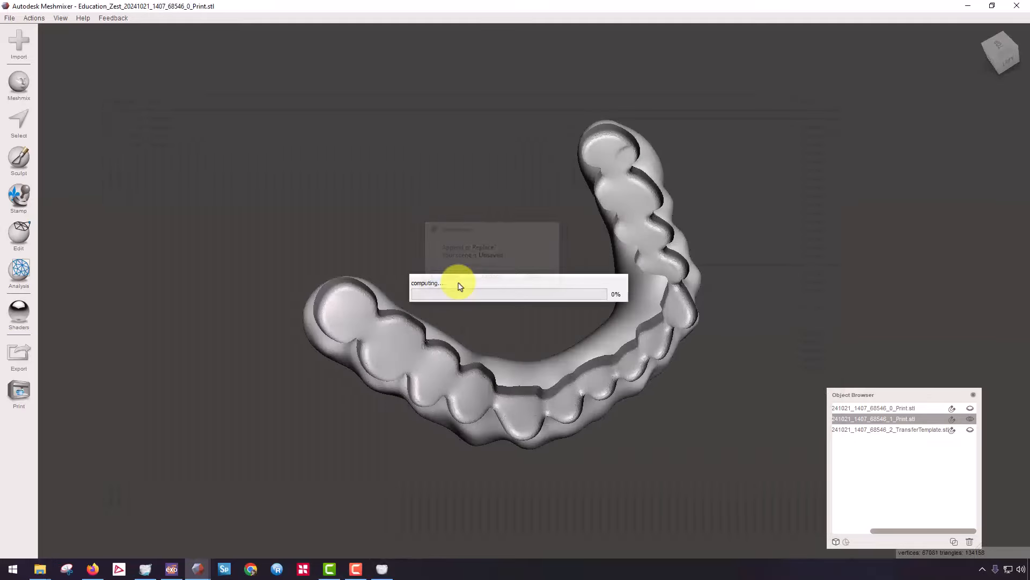
right_click_drag(579, 407, 547, 408)
left_click(971, 430)
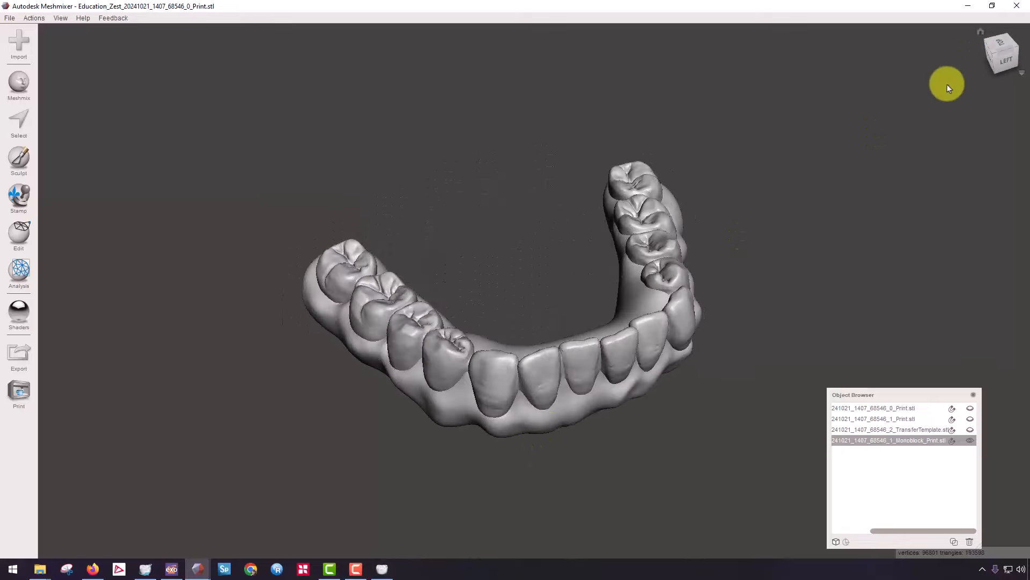